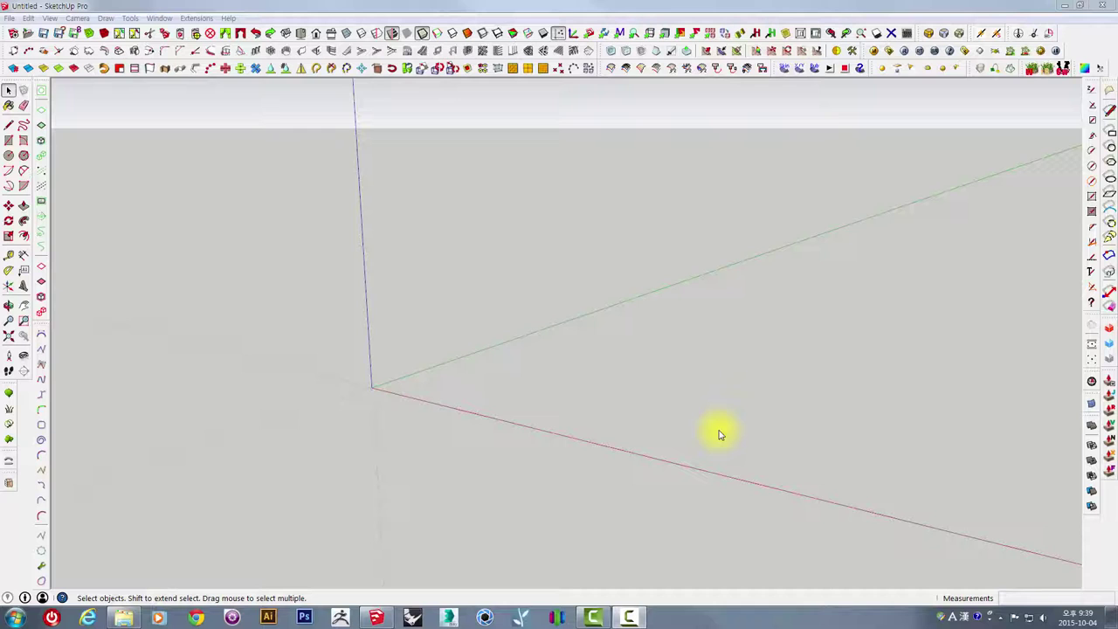
Turn on the Shape Bender toolbar from the toolbar list, orbiting around the axes
mouse_move(718, 434)
middle_down()
mouse_move(599, 424)
mouse_move(534, 375)
middle_up()
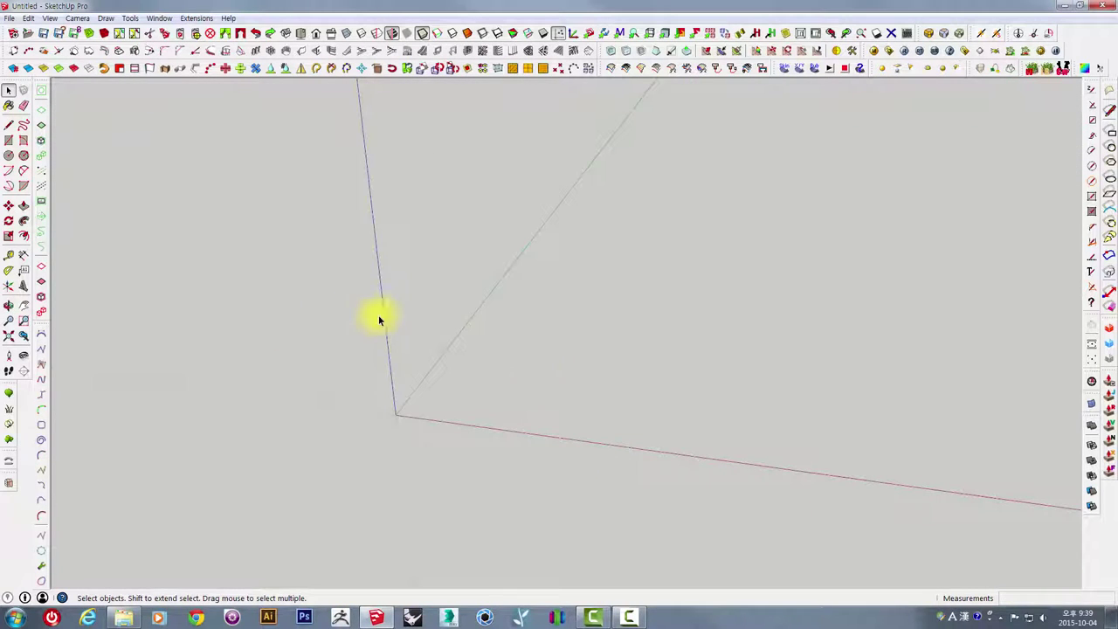
mouse_move(379, 317)
middle_down()
mouse_move(424, 361)
mouse_move(569, 317)
middle_up()
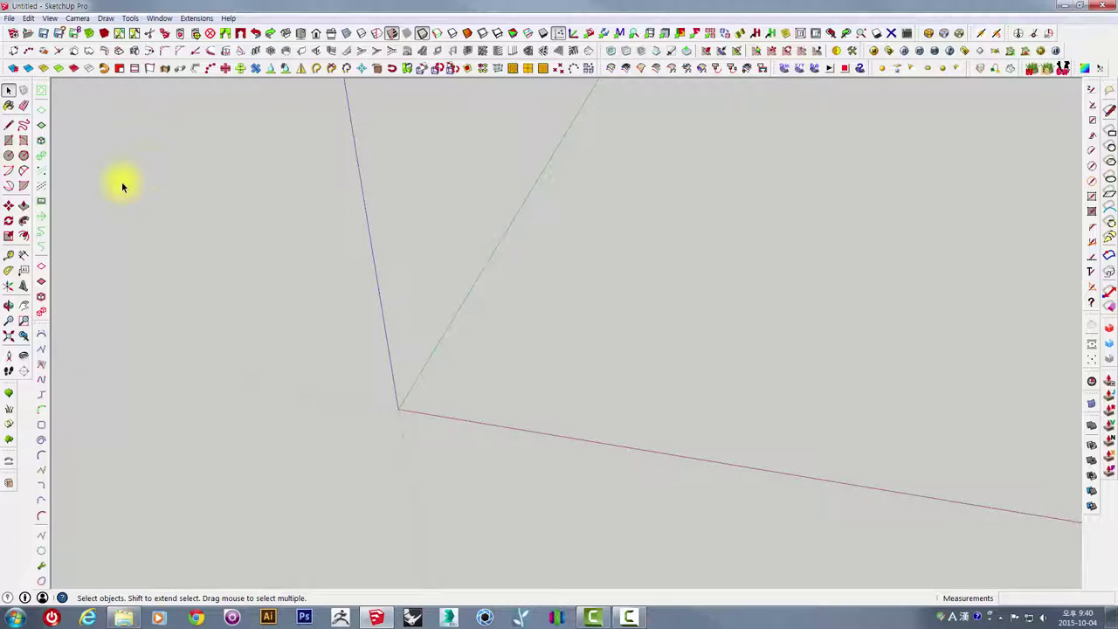
right_click(1068, 43)
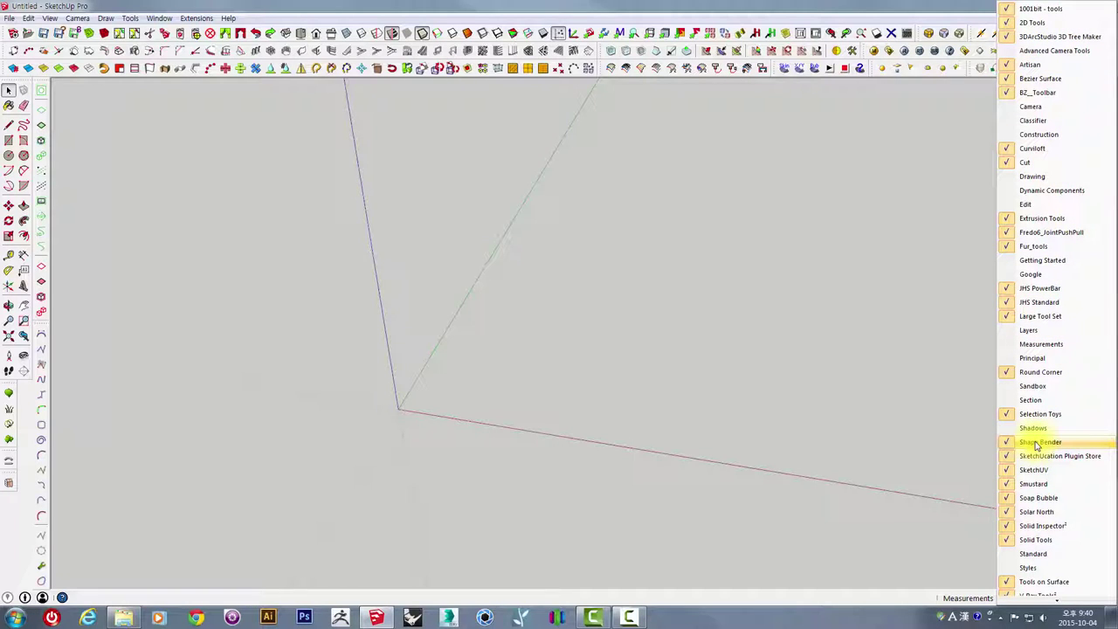
click(1036, 442)
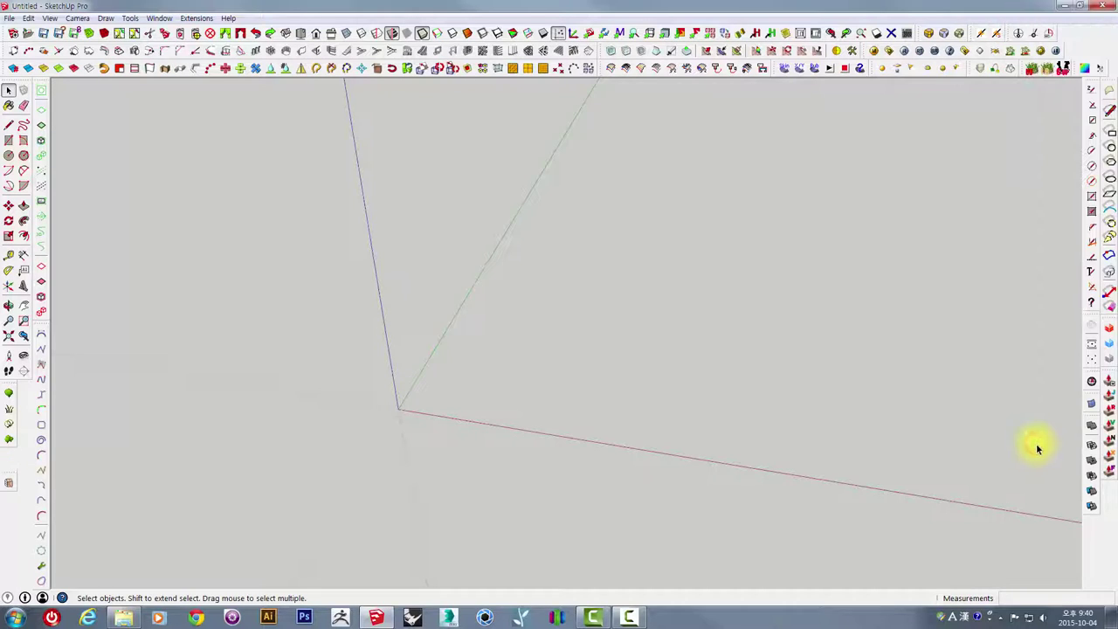
right_click(1088, 45)
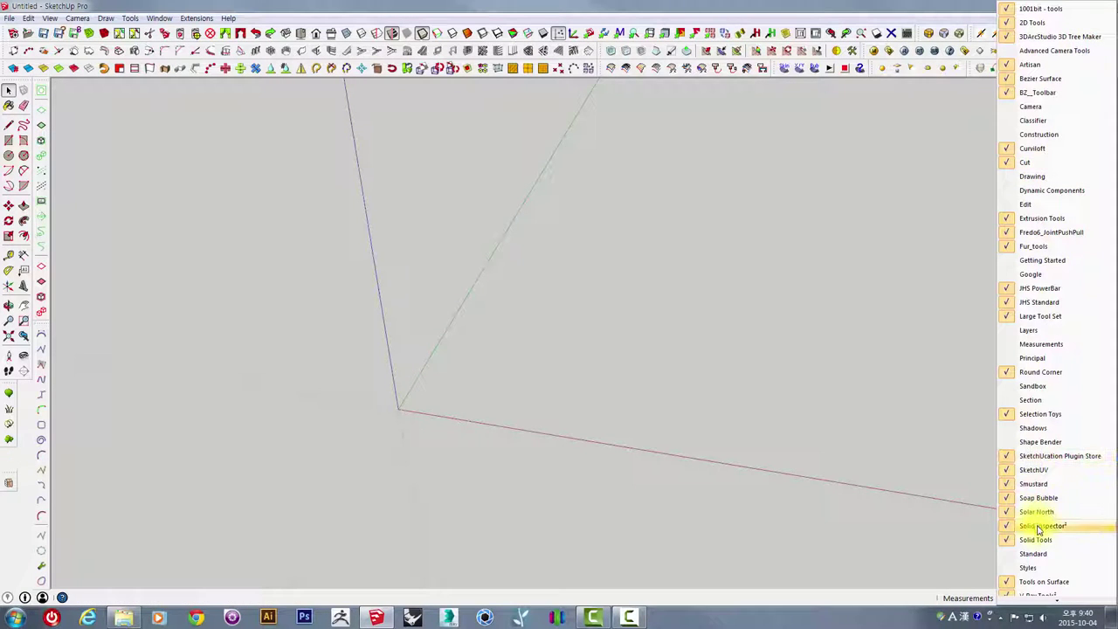
click(1041, 442)
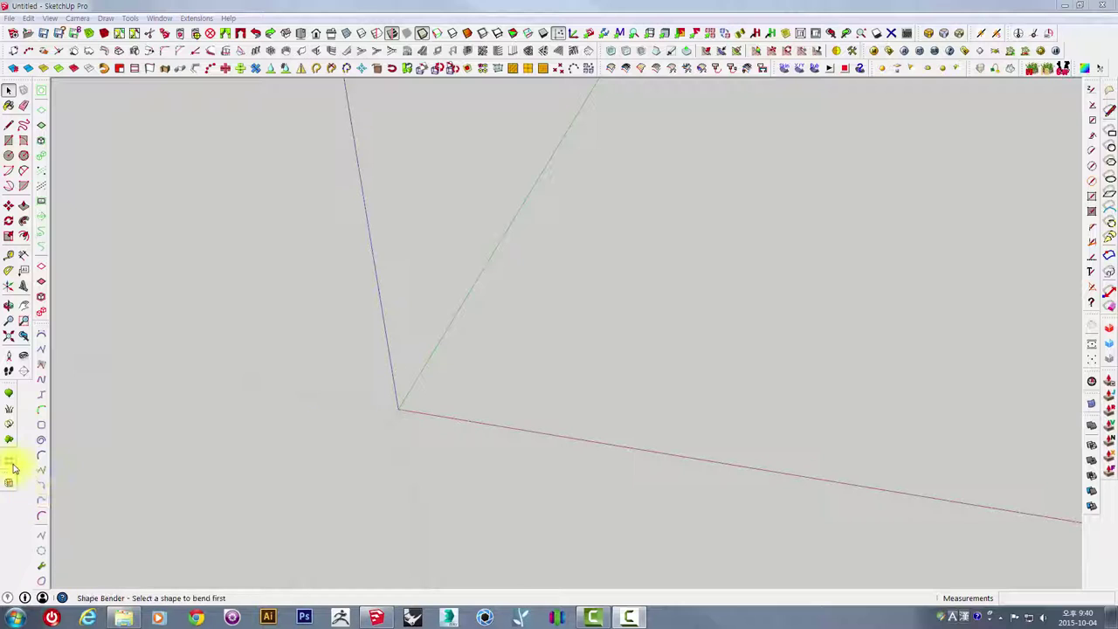
middle_drag(549, 344, 689, 395)
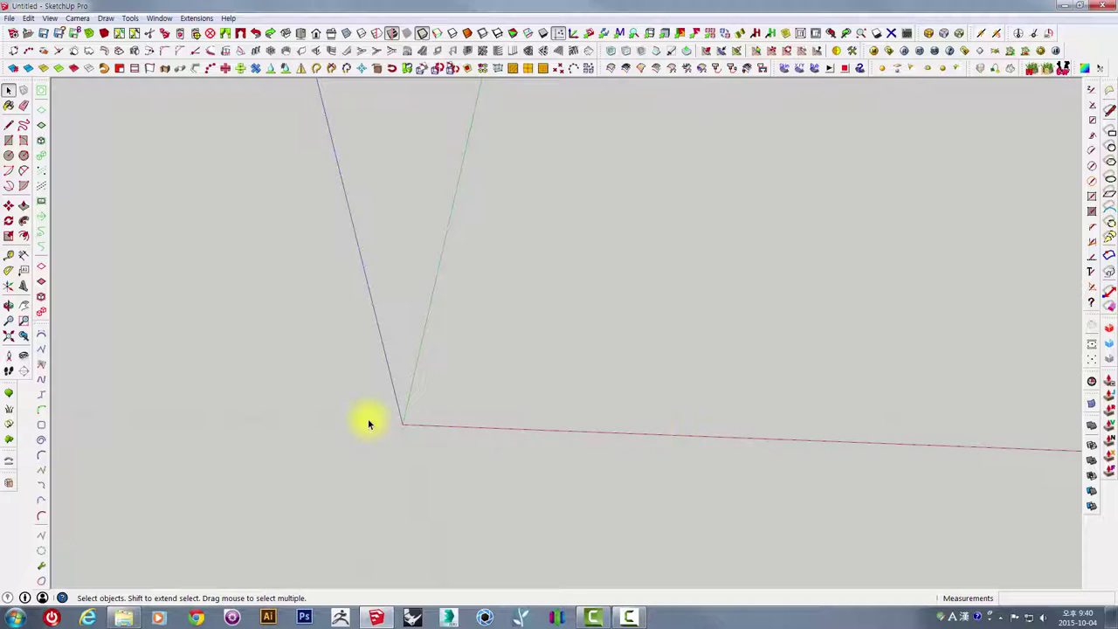
mouse_move(509, 296)
middle_down()
mouse_move(420, 369)
mouse_move(389, 430)
mouse_move(536, 349)
mouse_move(514, 440)
middle_up()
middle_drag(466, 386, 512, 387)
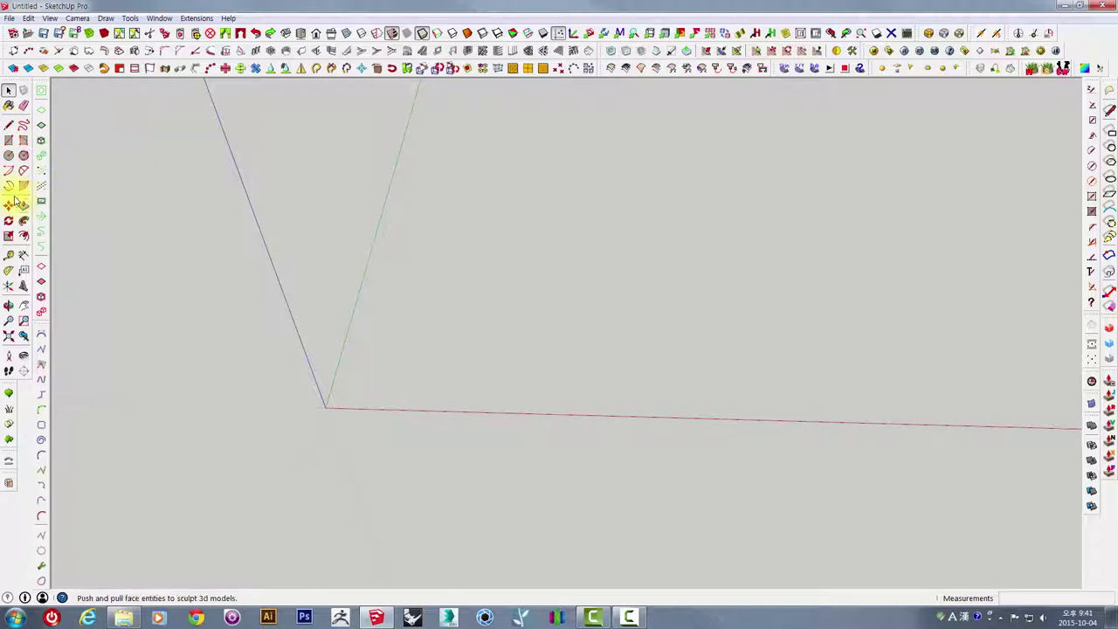
Draw a bent two-segment line path near the origin along the red axis
click(9, 125)
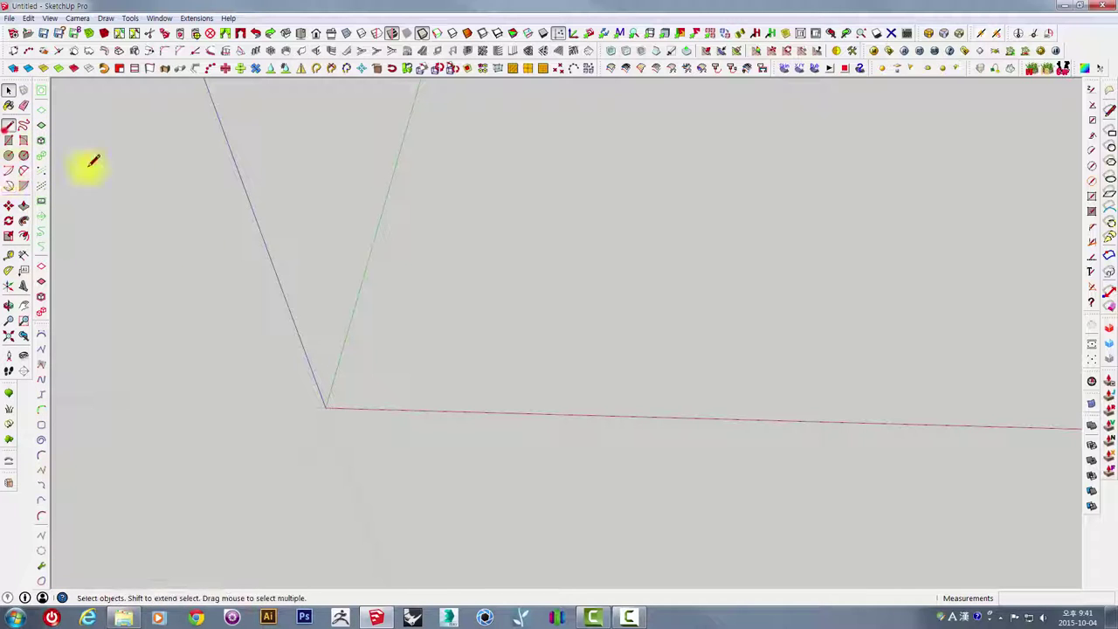
click(353, 390)
click(471, 338)
click(759, 404)
key(space)
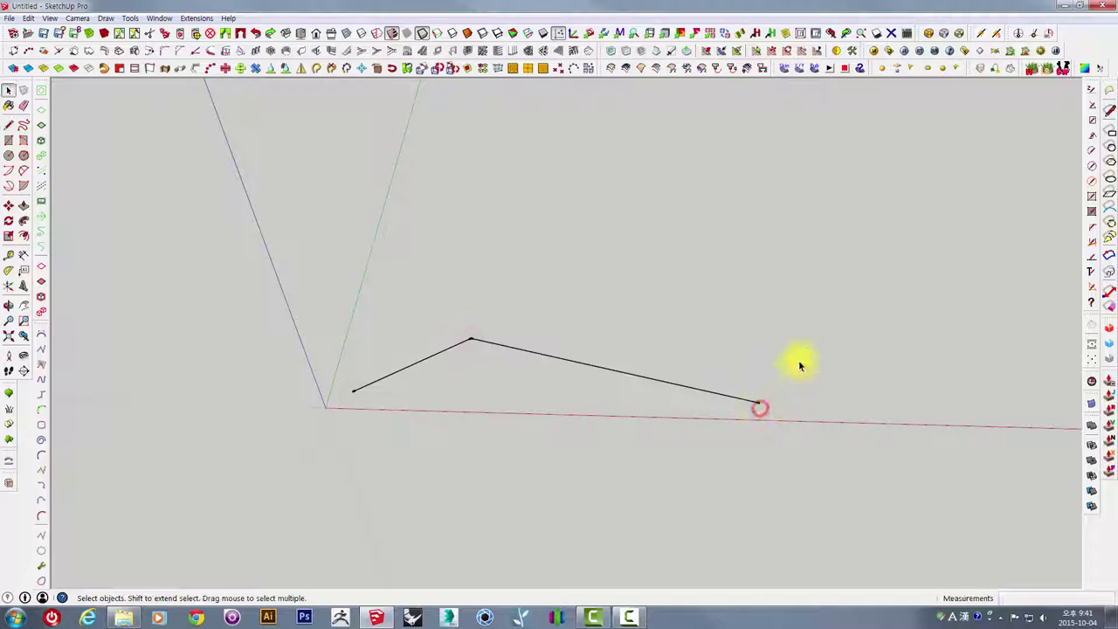
Select only the left segment and move it to a new position
click(612, 367)
click(429, 349)
scroll(453, 360, up, 2)
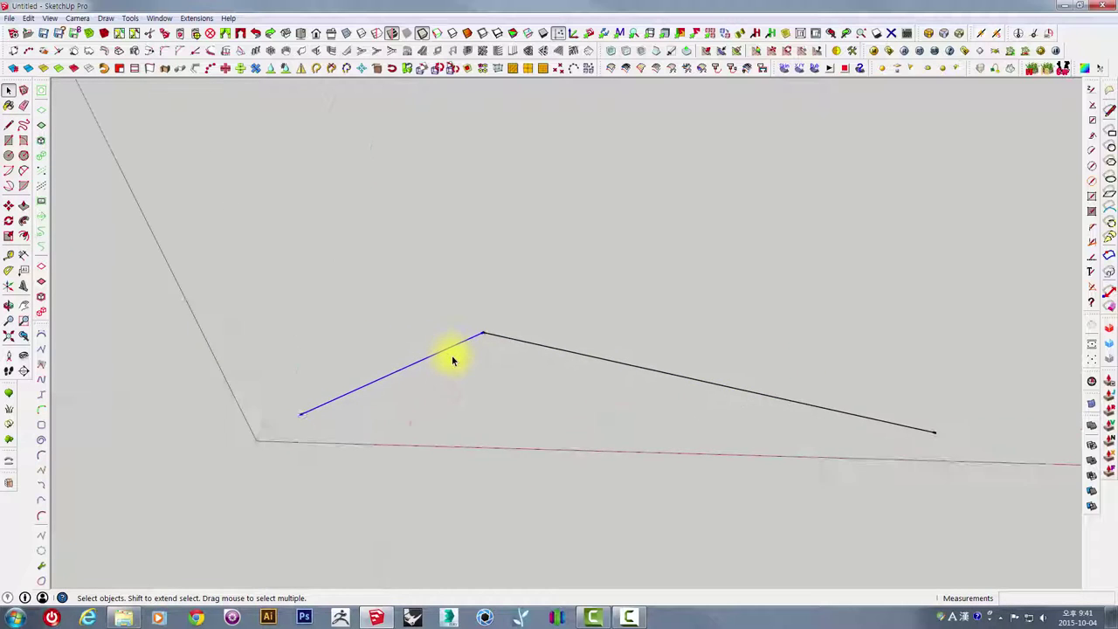
mouse_move(449, 358)
middle_down()
mouse_move(474, 397)
mouse_move(464, 374)
middle_up()
click(524, 346)
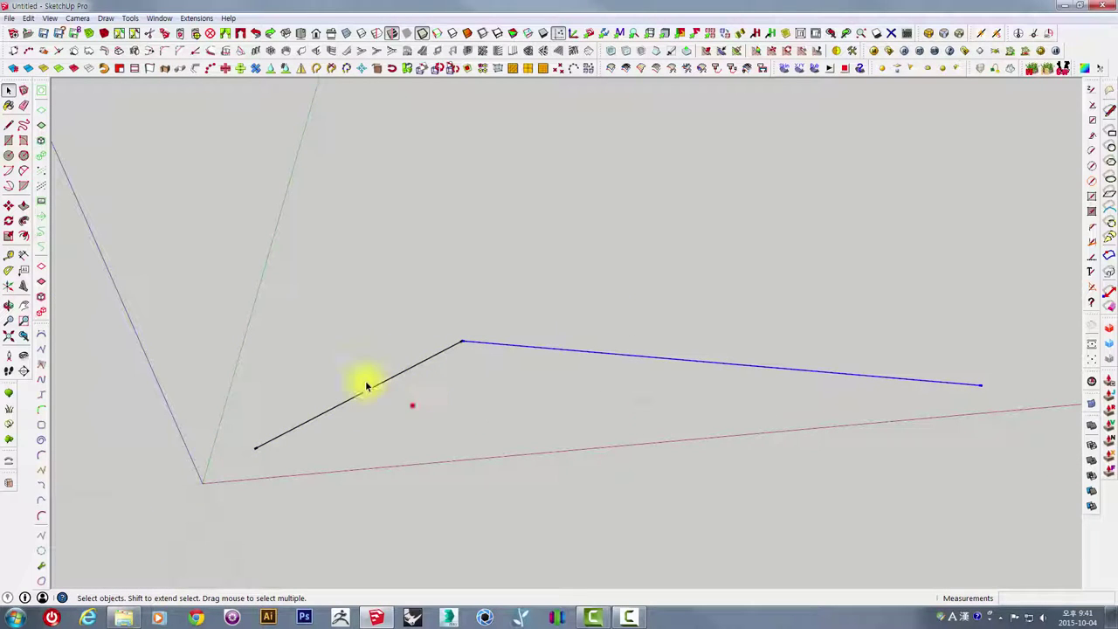
click(454, 346)
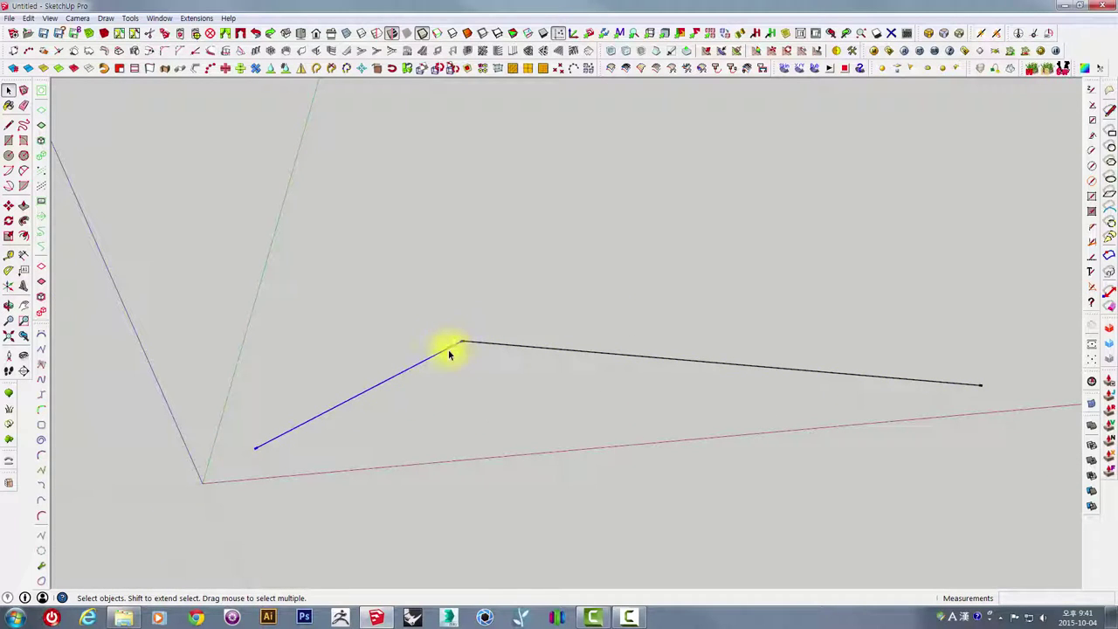
key(m)
click(486, 389)
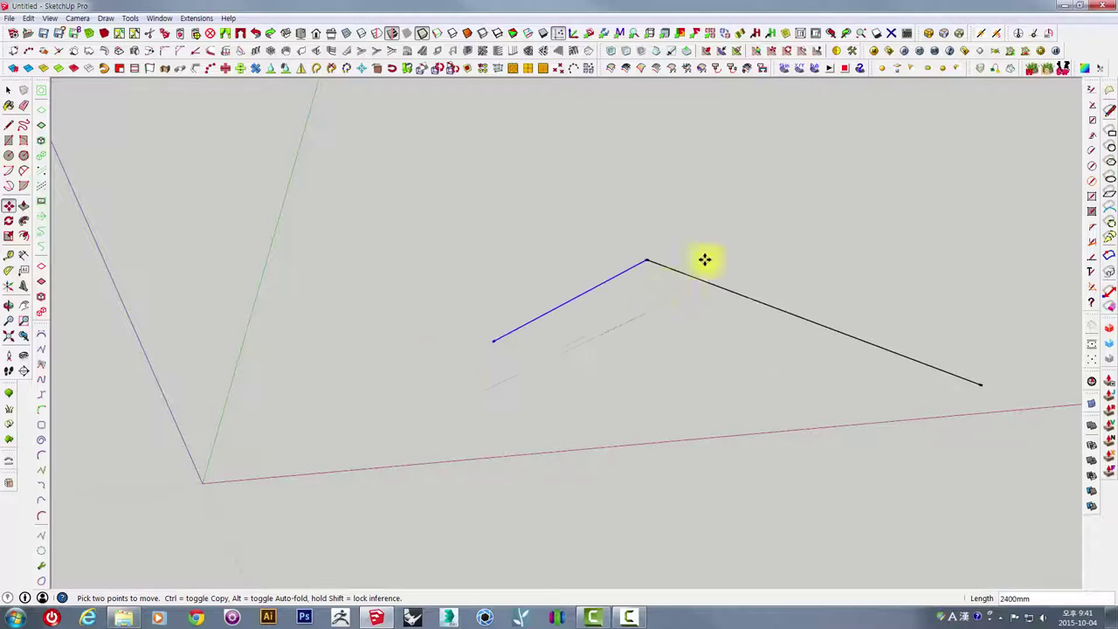
click(484, 337)
key(space)
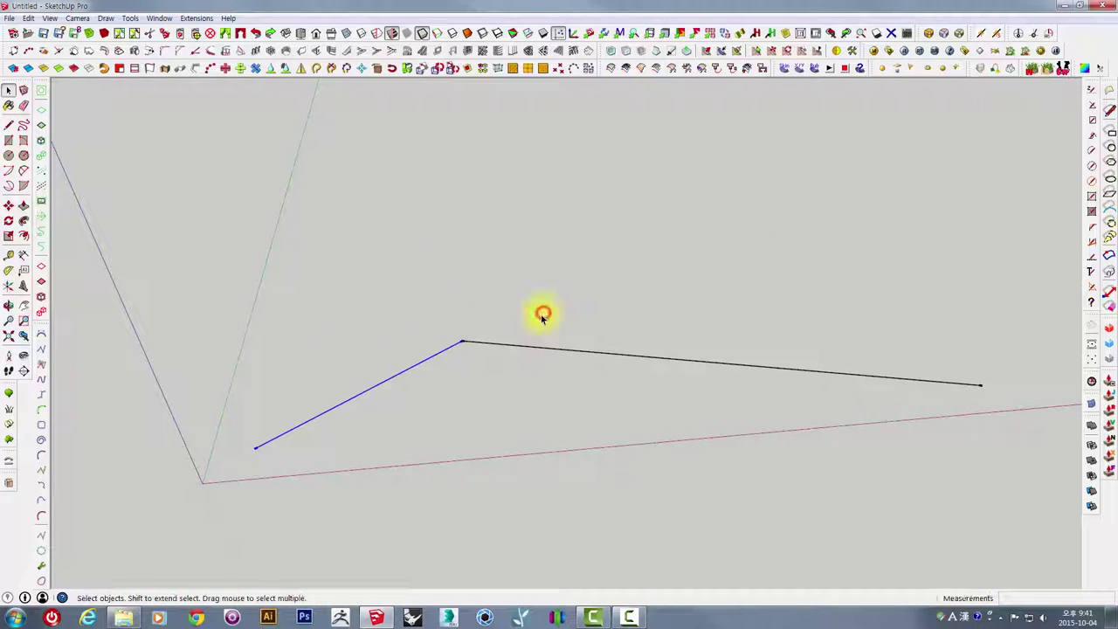
Select both segments, weld them into one curve with SuperWeld, then delete it
click(541, 311)
drag(568, 290, 425, 407)
middle_drag(425, 407, 489, 244)
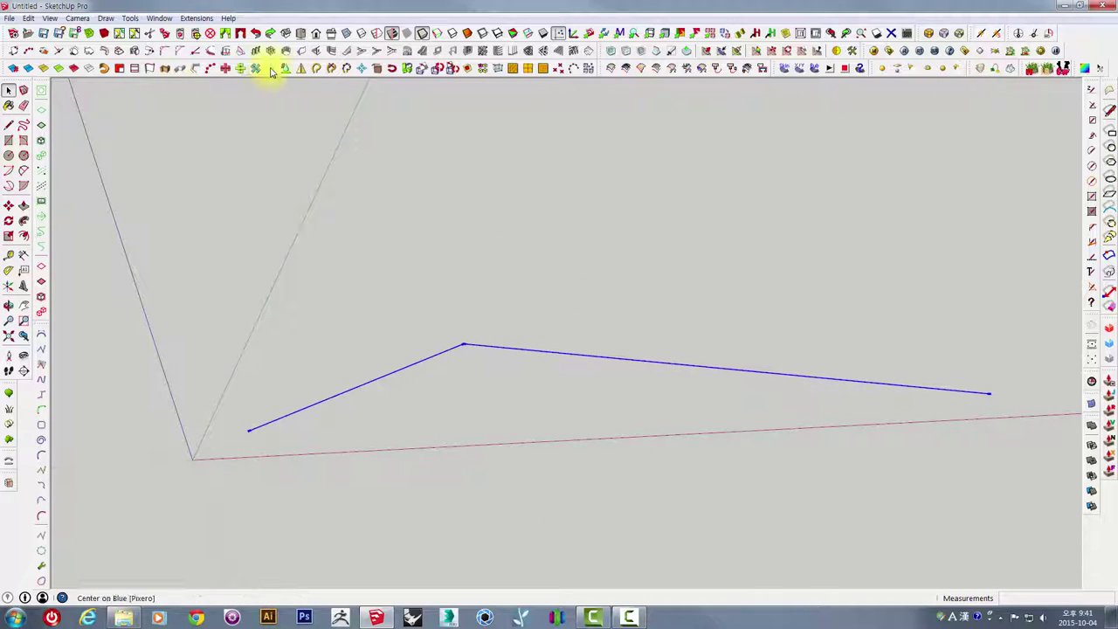
click(317, 69)
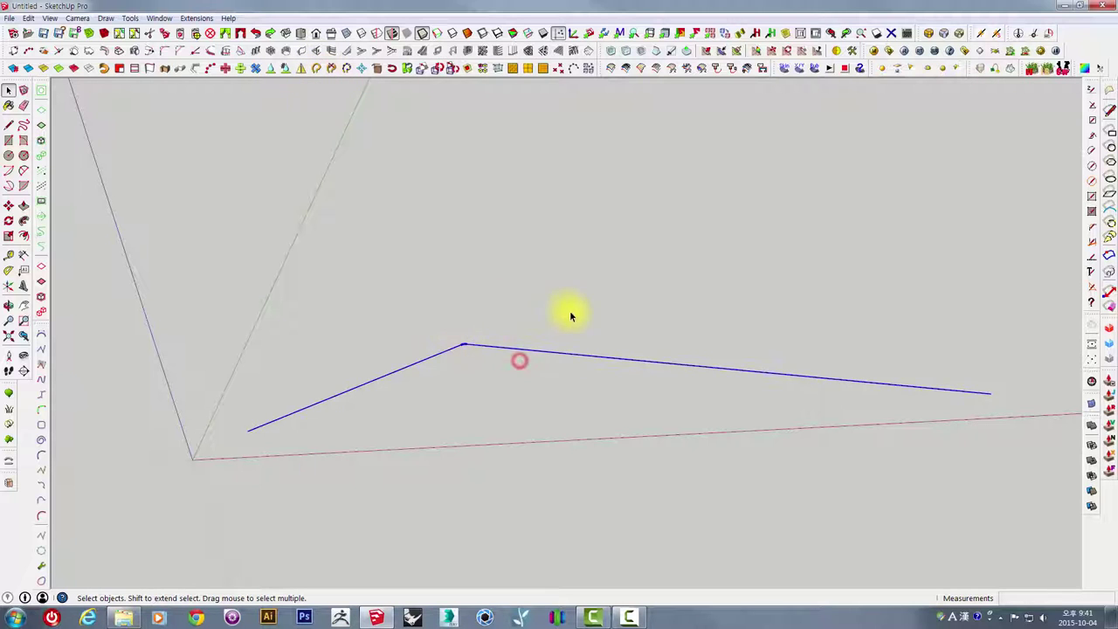
middle_drag(569, 316, 663, 425)
click(831, 350)
drag(886, 303, 646, 467)
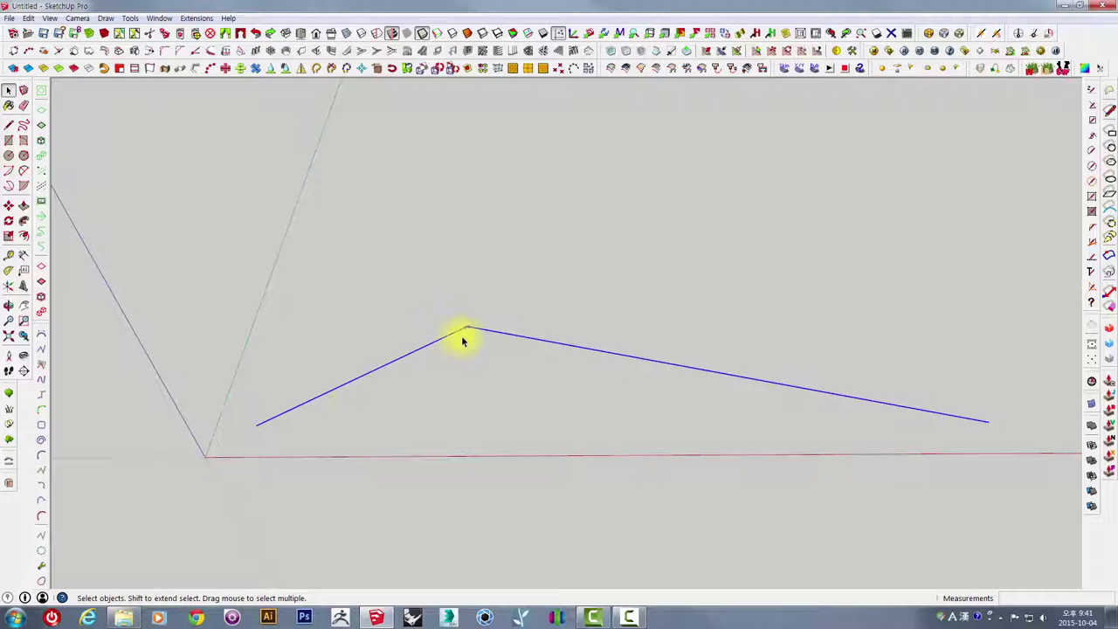
mouse_move(462, 341)
middle_down()
mouse_move(480, 205)
mouse_move(602, 277)
middle_up()
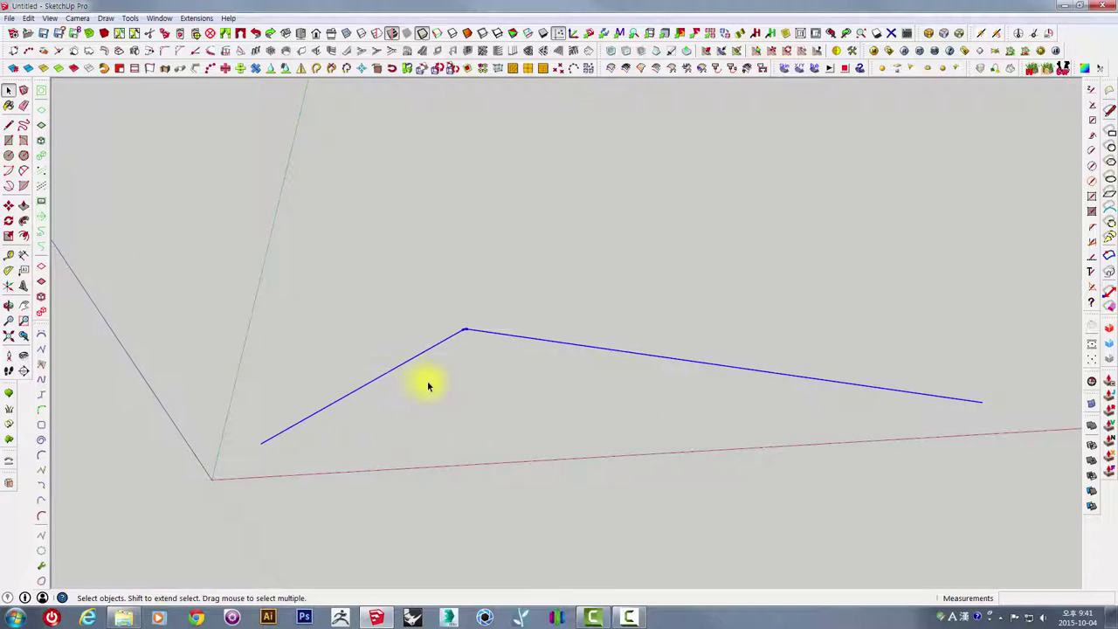
key(Delete)
Draw a trial 2-point arc along the red axis, inspect it, then delete it
click(24, 173)
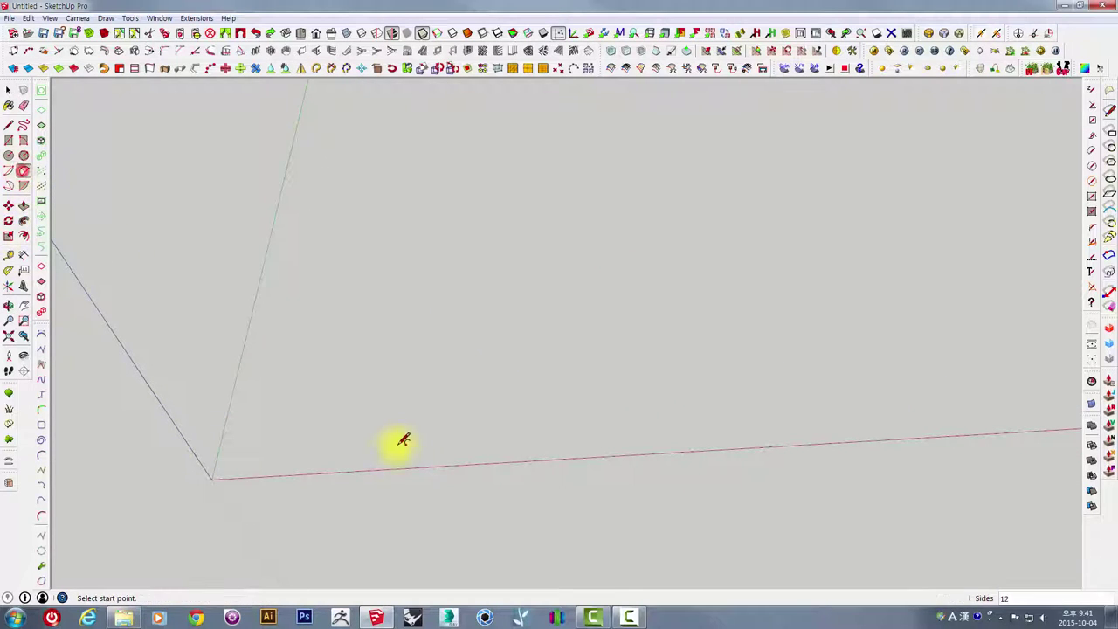
click(389, 447)
click(853, 420)
click(677, 316)
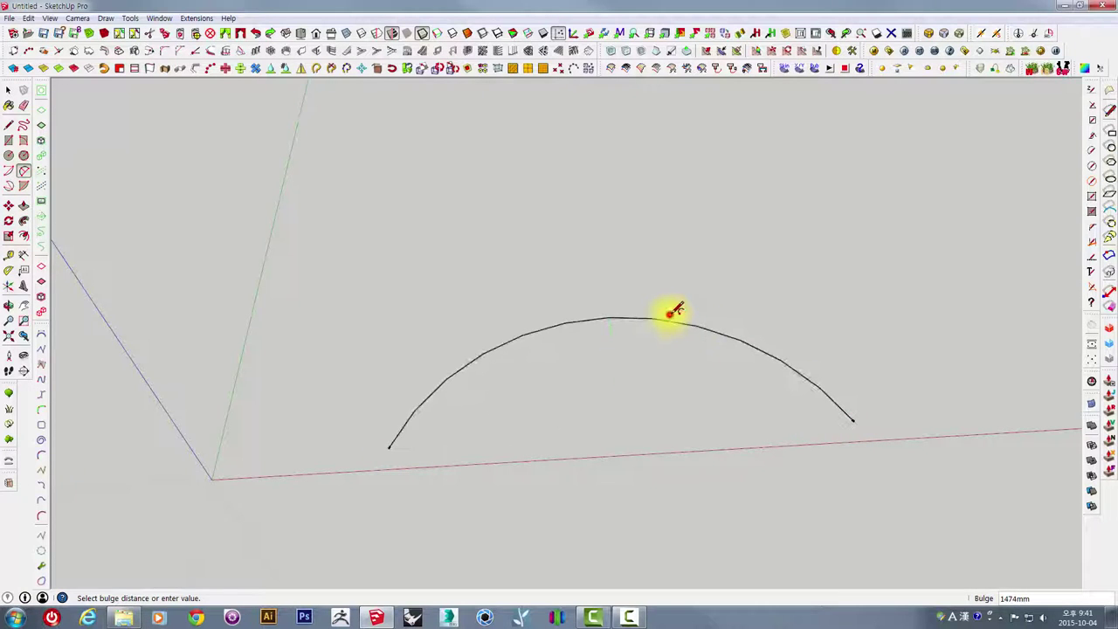
key(space)
click(690, 316)
middle_drag(631, 413, 566, 422)
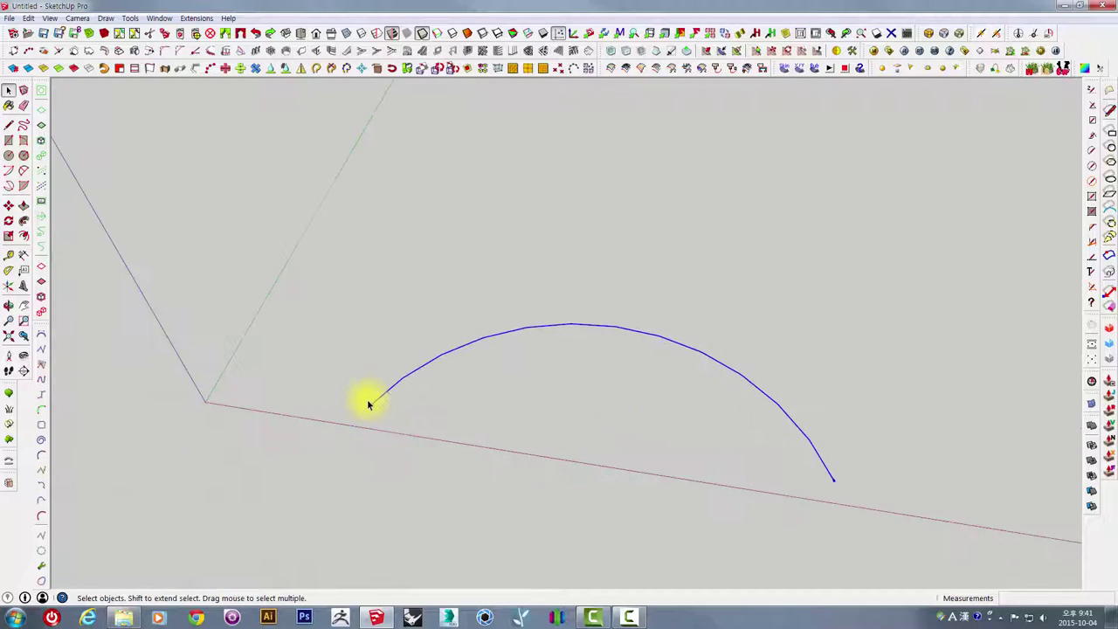
scroll(411, 366, up, 2)
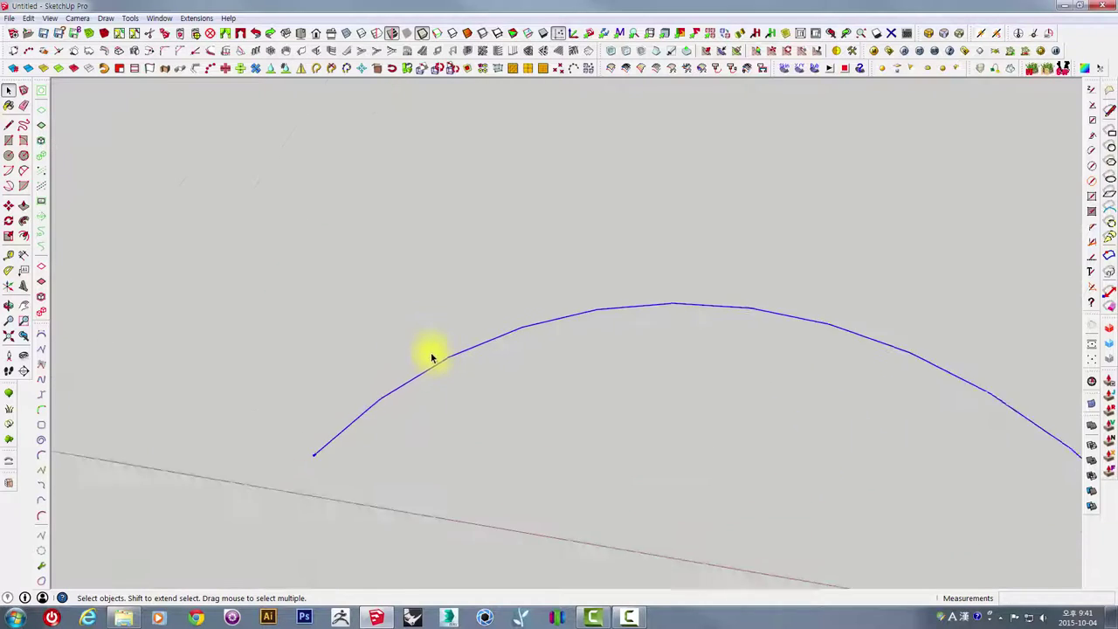
mouse_move(429, 354)
middle_down()
mouse_move(576, 279)
mouse_move(399, 462)
middle_up()
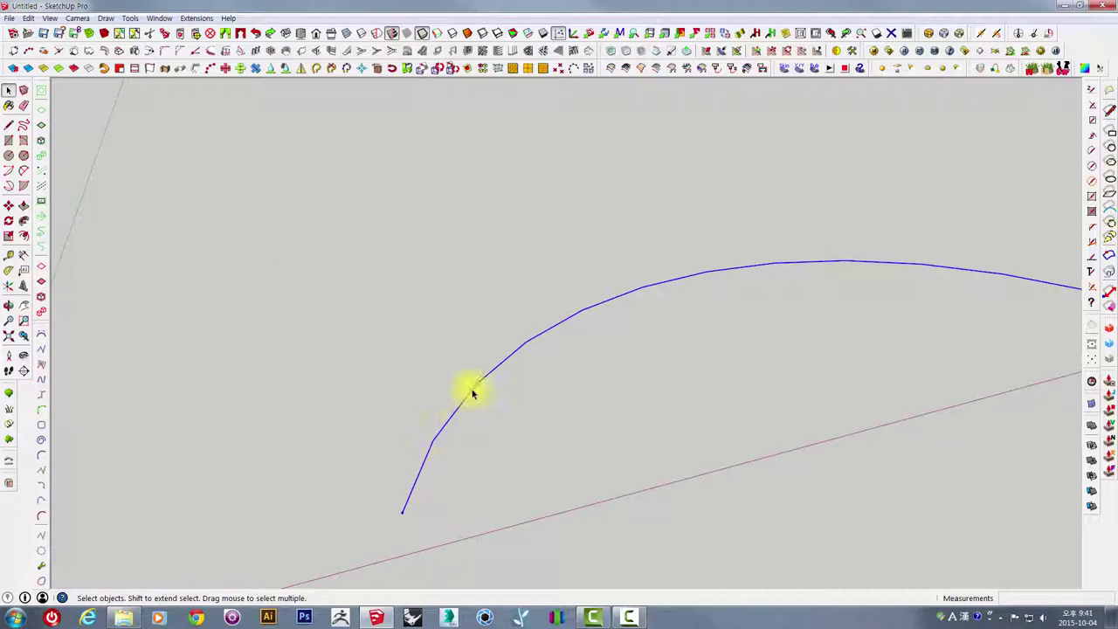
scroll(716, 288, down, 2)
middle_drag(725, 303, 449, 393)
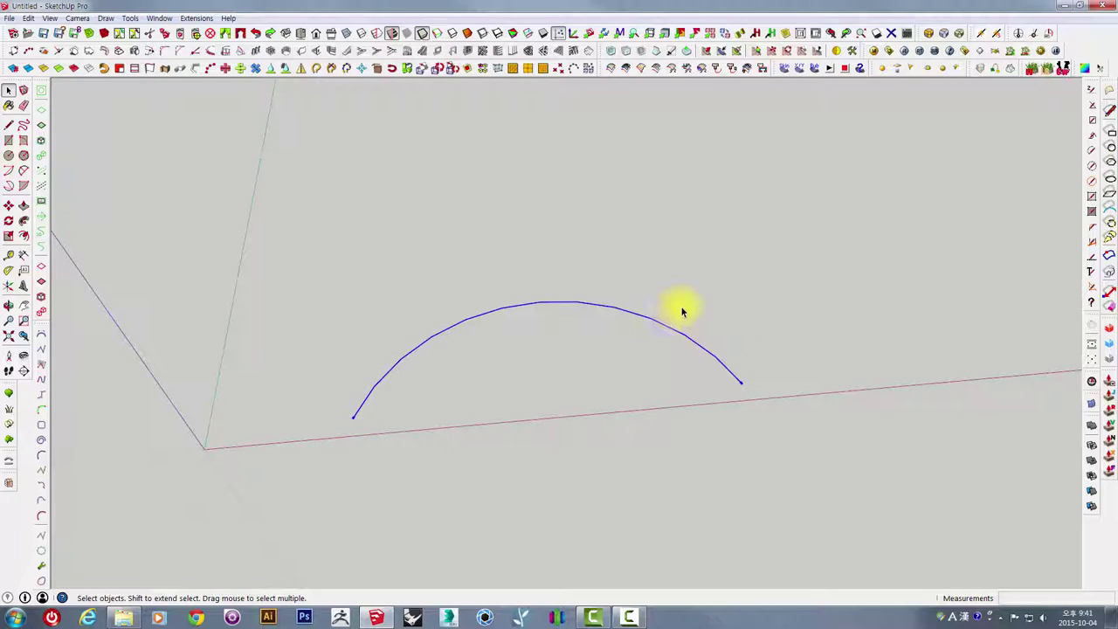
mouse_move(682, 312)
middle_down()
mouse_move(679, 269)
mouse_move(656, 309)
mouse_move(576, 329)
mouse_move(618, 307)
middle_up()
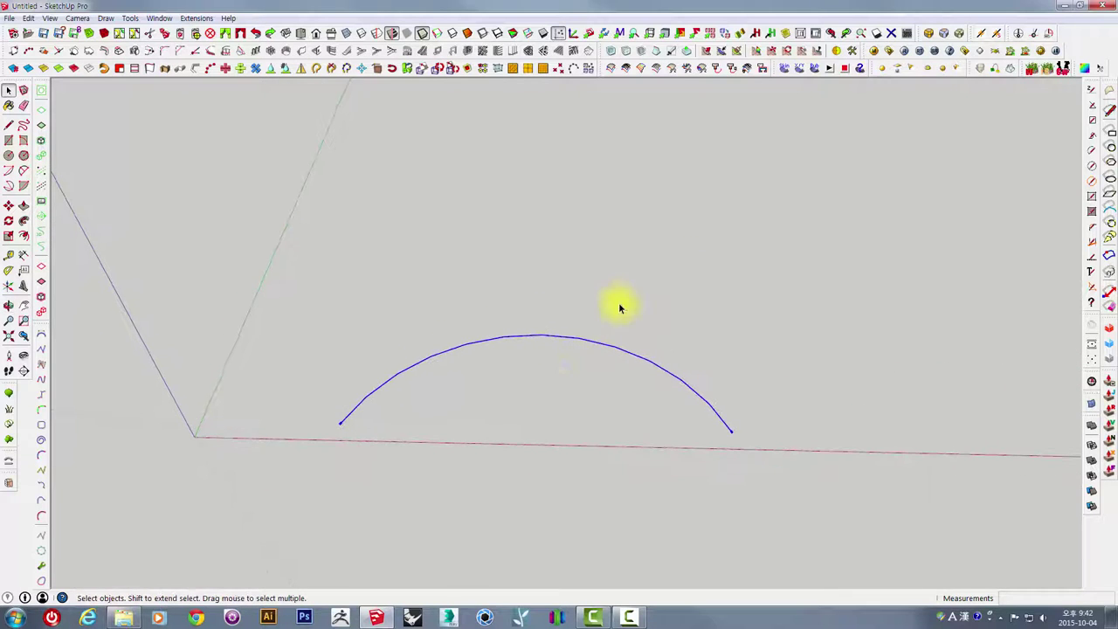
key(Delete)
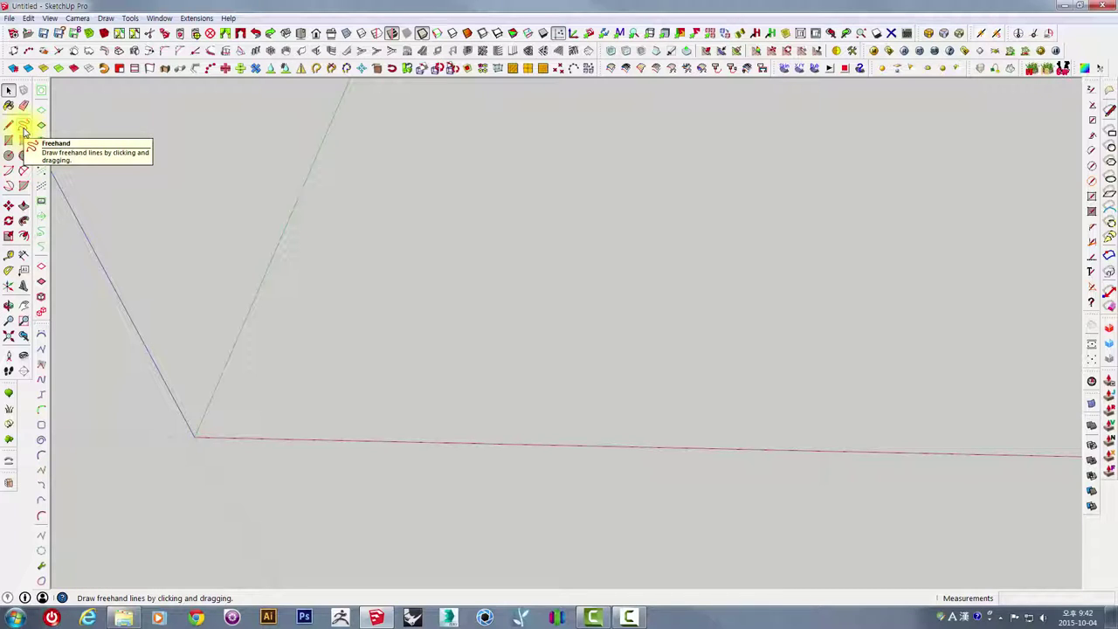
Sketch a wavy freehand curve above the red axis, then delete it
click(24, 128)
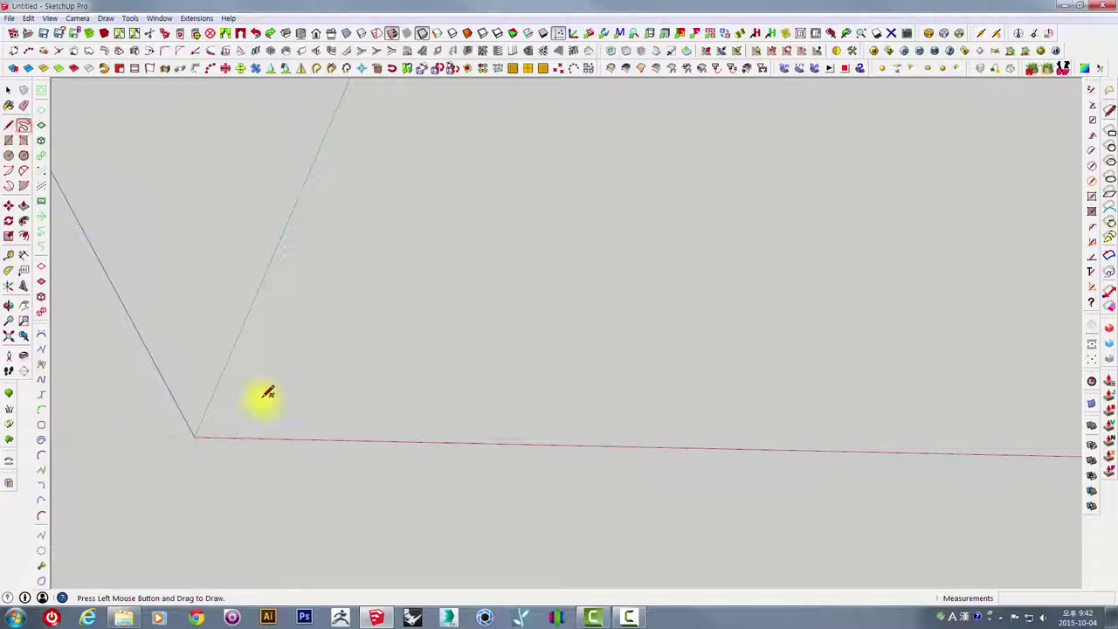
drag(268, 407, 873, 385)
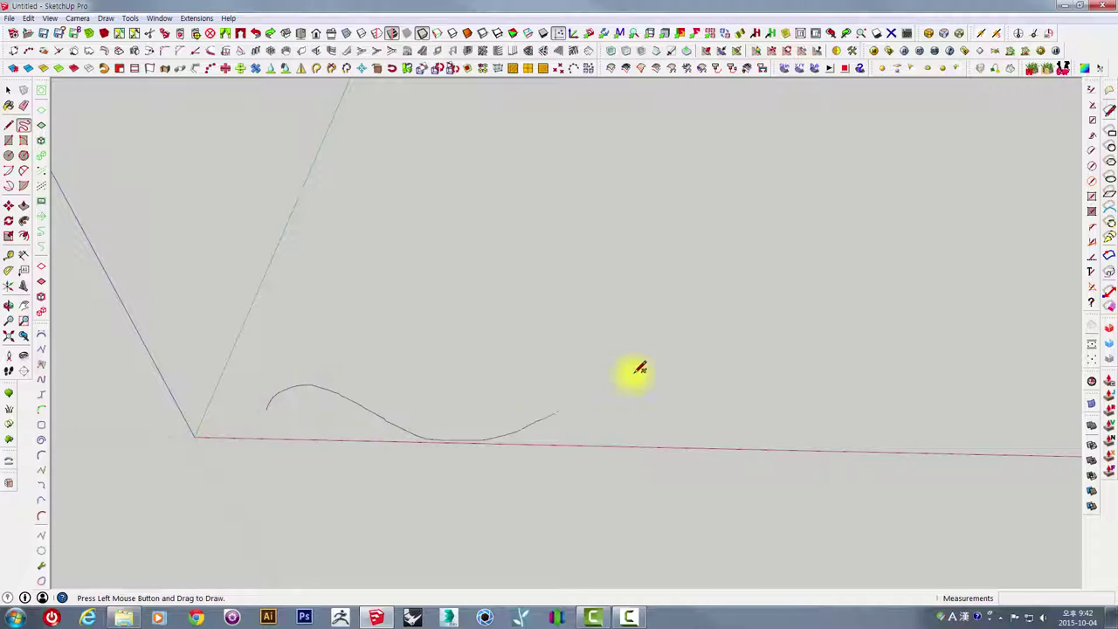
key(space)
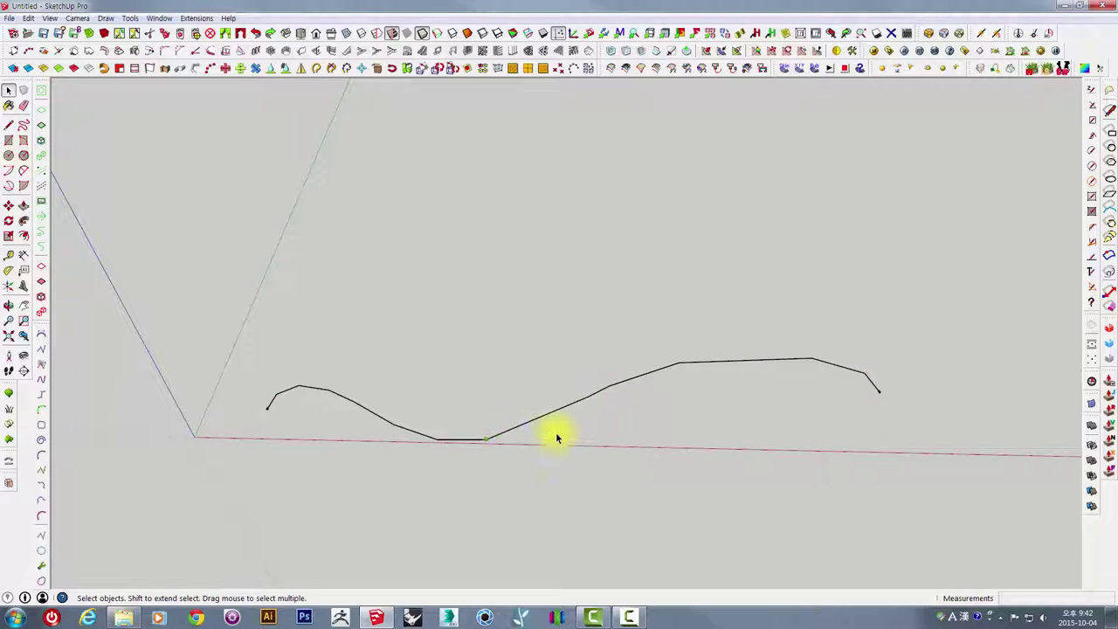
click(563, 410)
mouse_move(591, 370)
middle_down()
mouse_move(780, 270)
mouse_move(623, 332)
middle_up()
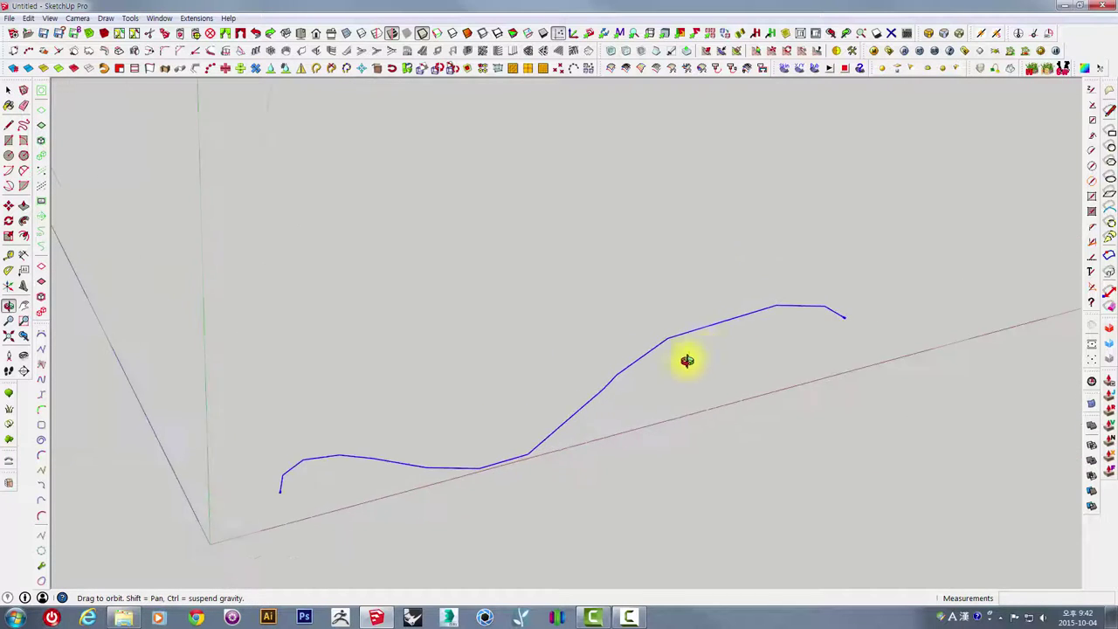
mouse_move(637, 417)
middle_down()
mouse_move(611, 207)
mouse_move(621, 394)
middle_up()
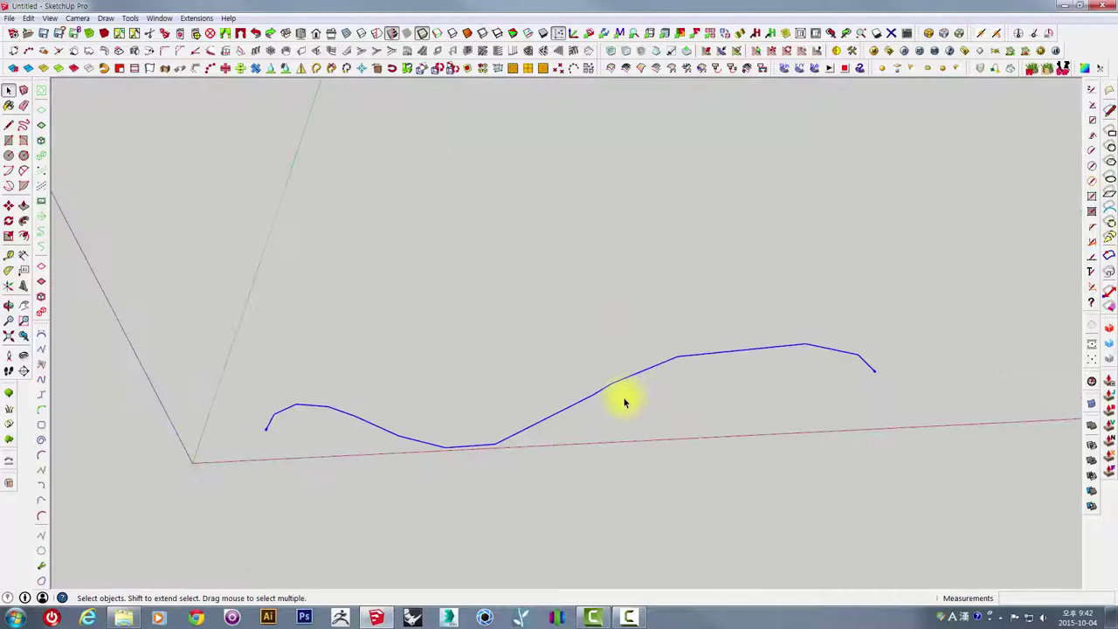
key(Delete)
mouse_move(274, 262)
middle_down()
mouse_move(310, 319)
mouse_move(253, 304)
mouse_move(334, 335)
mouse_move(127, 353)
middle_up()
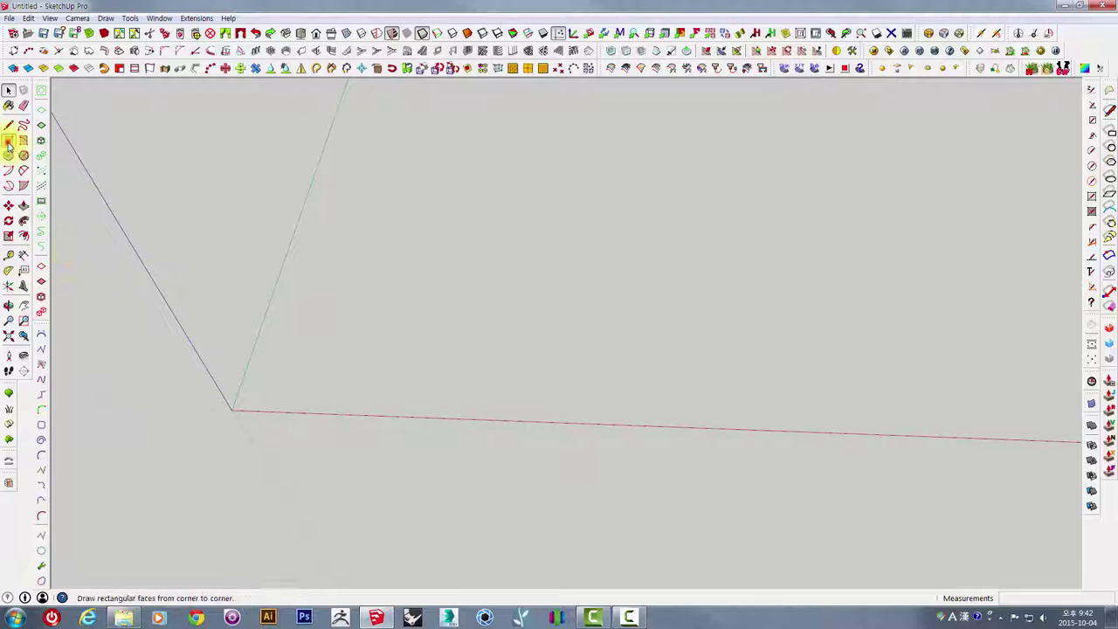
Draw a 300 × 1200 rectangle starting at the axis origin
key(o)
drag(219, 409, 357, 429)
key(r)
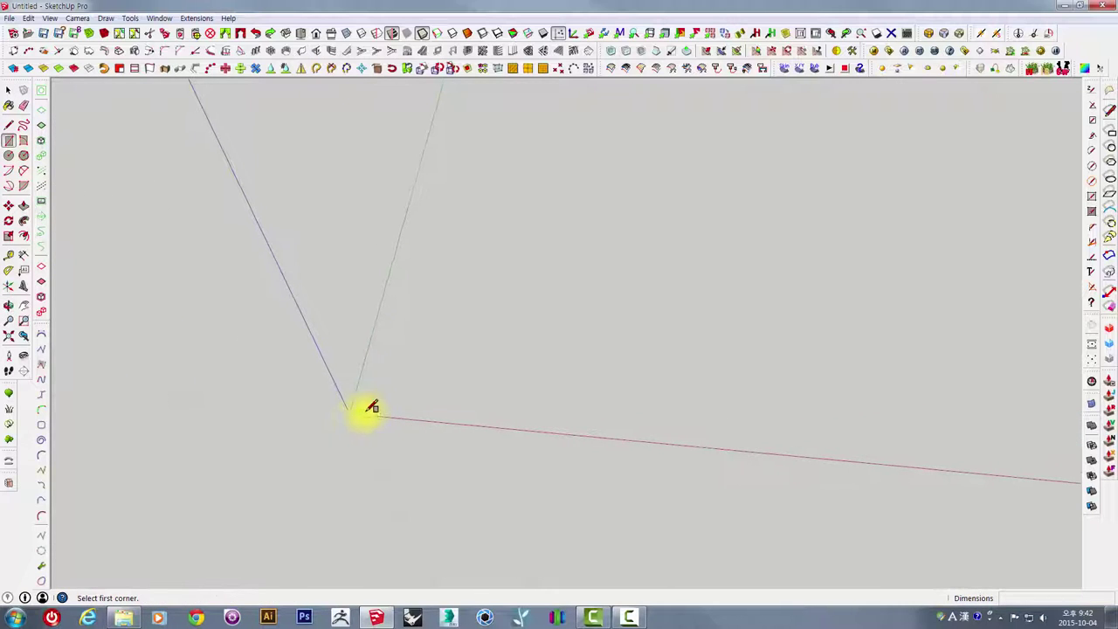
click(350, 412)
text(300,1200)
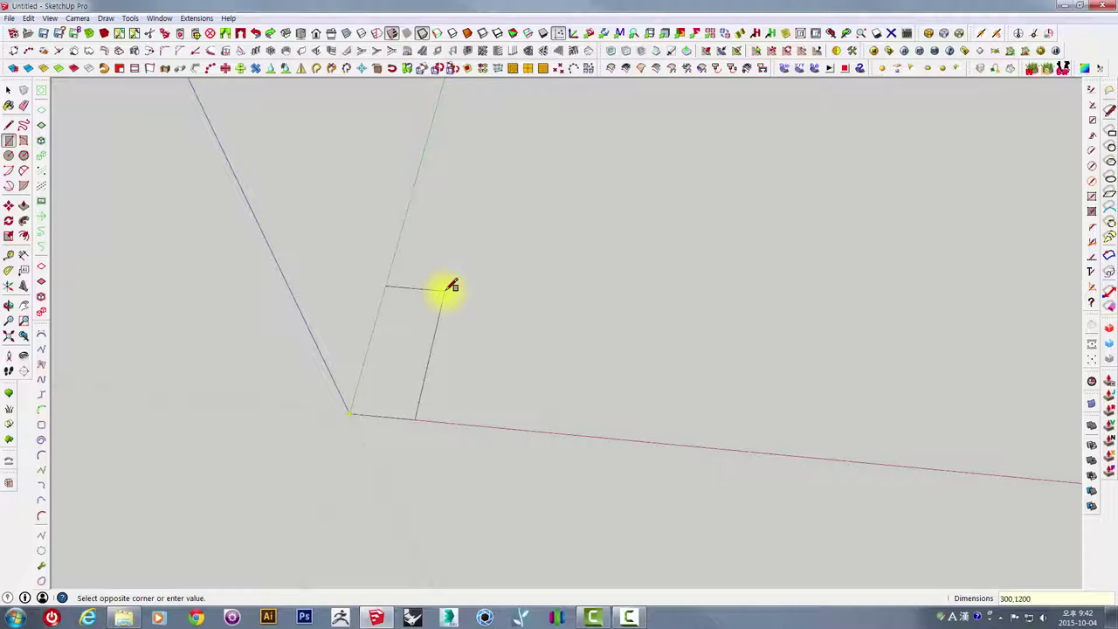
key(Return)
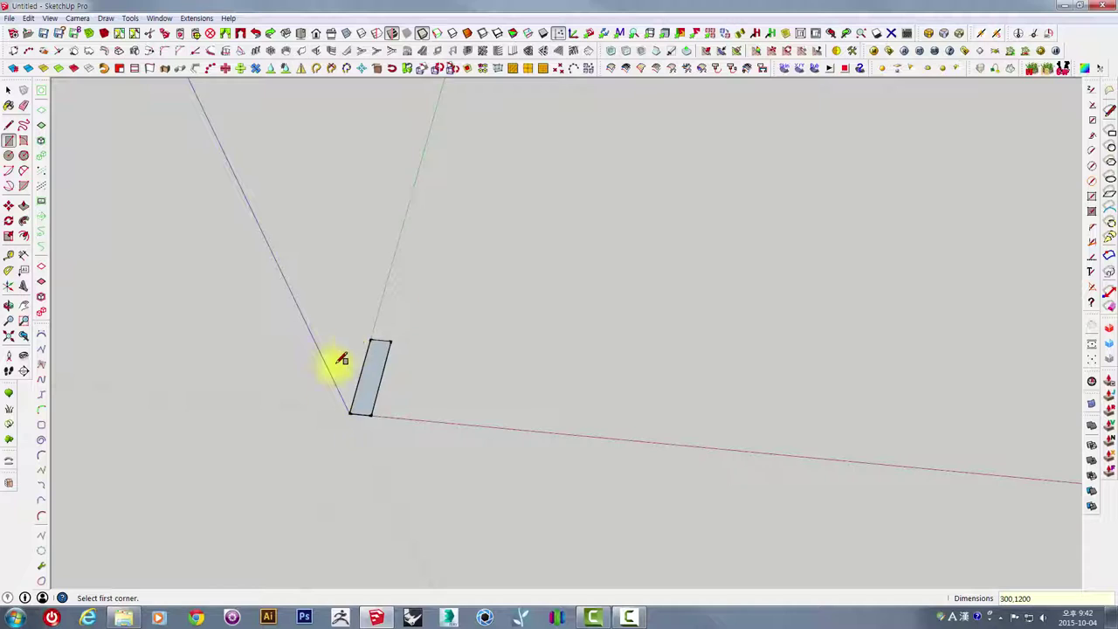
Push/pull the rectangle up 150 into a single step box
scroll(349, 371, up, 2)
scroll(385, 375, up, 3)
middle_drag(400, 372, 419, 392)
key(p)
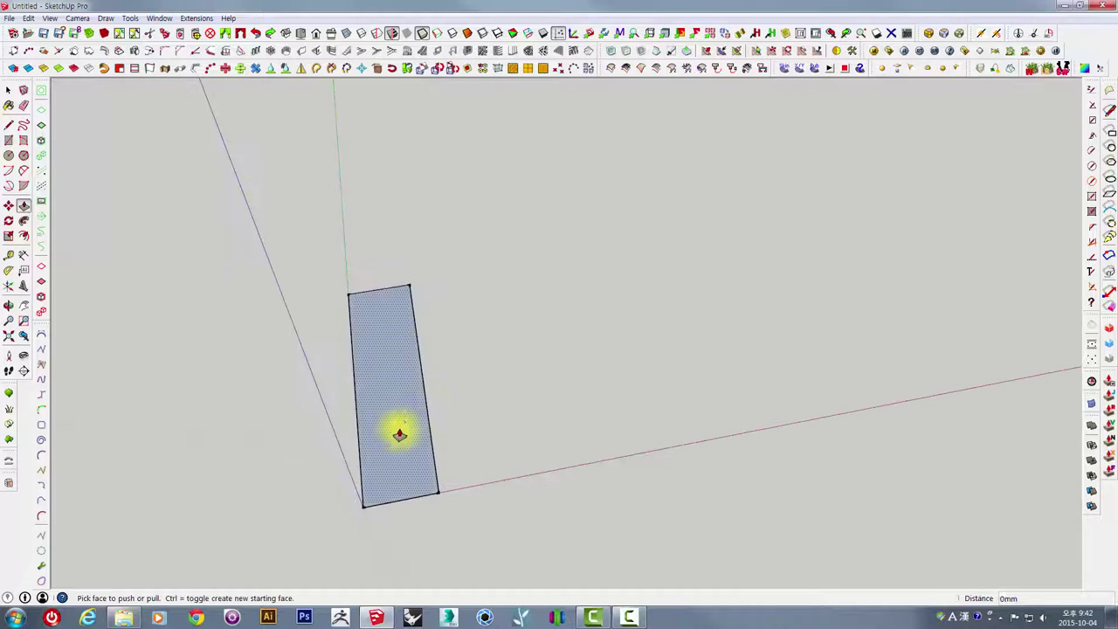
click(398, 428)
text(150)
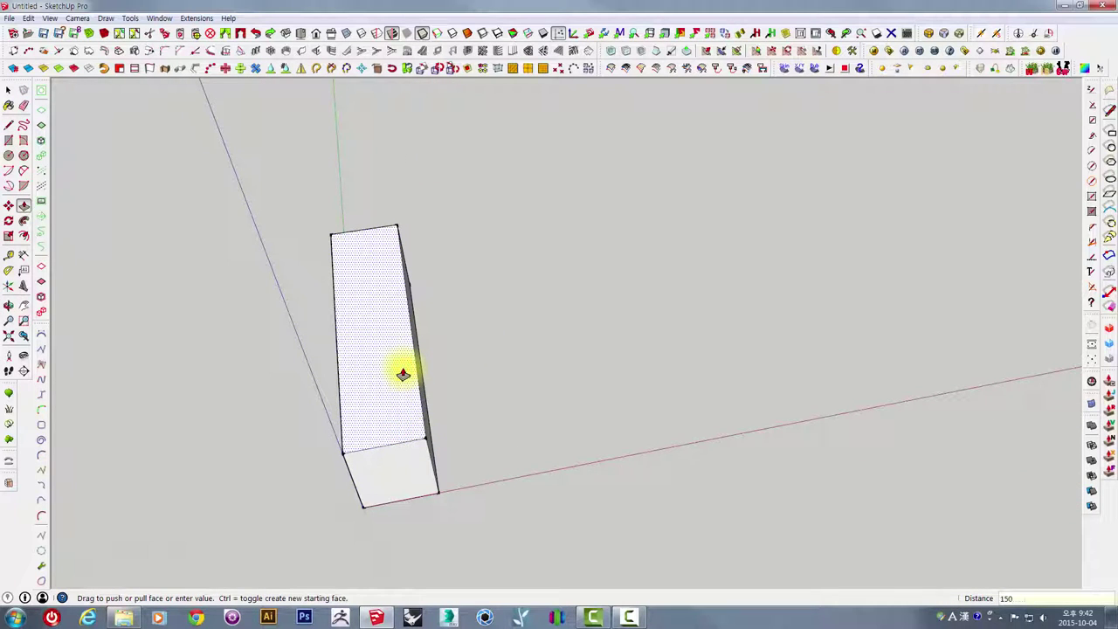
key(Return)
key(space)
click(398, 370)
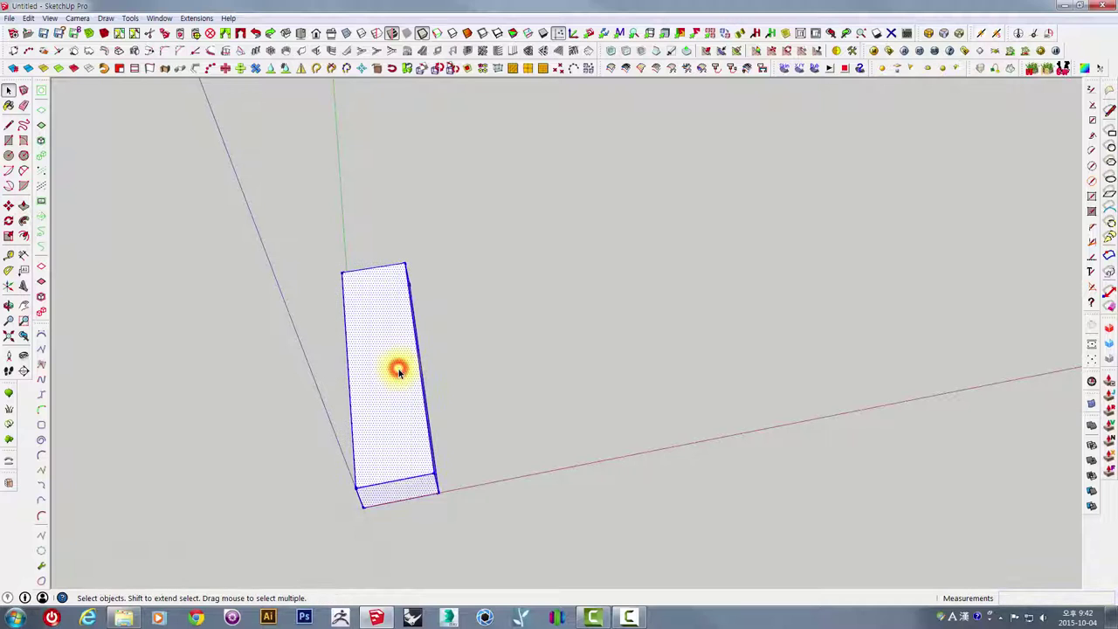
middle_drag(397, 371, 383, 307)
Make the step box into a component
right_click(385, 303)
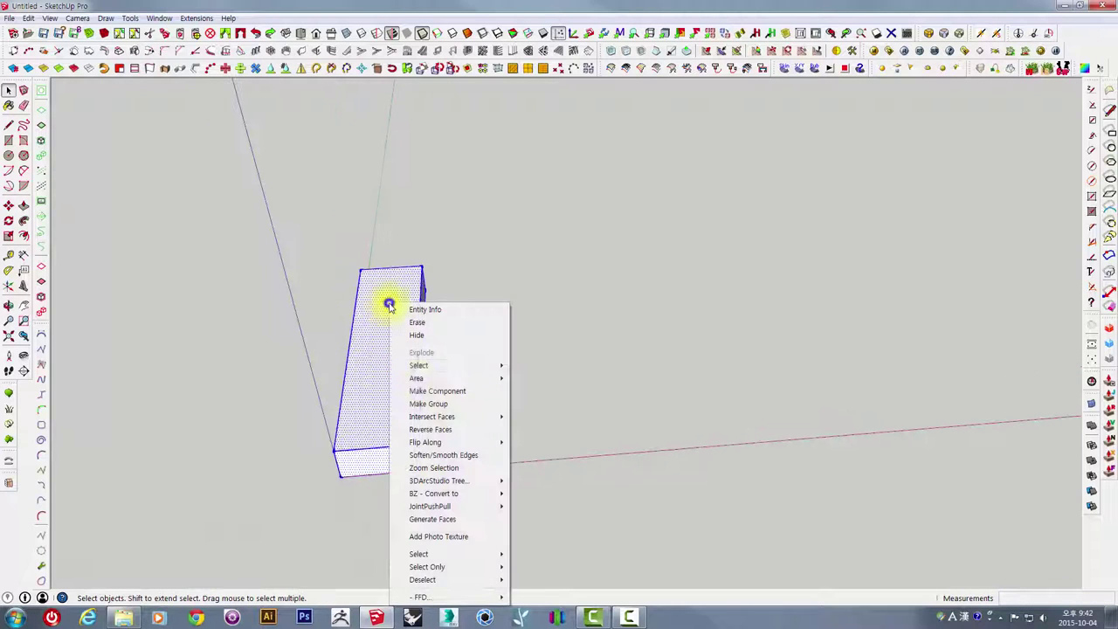
click(442, 392)
click(568, 389)
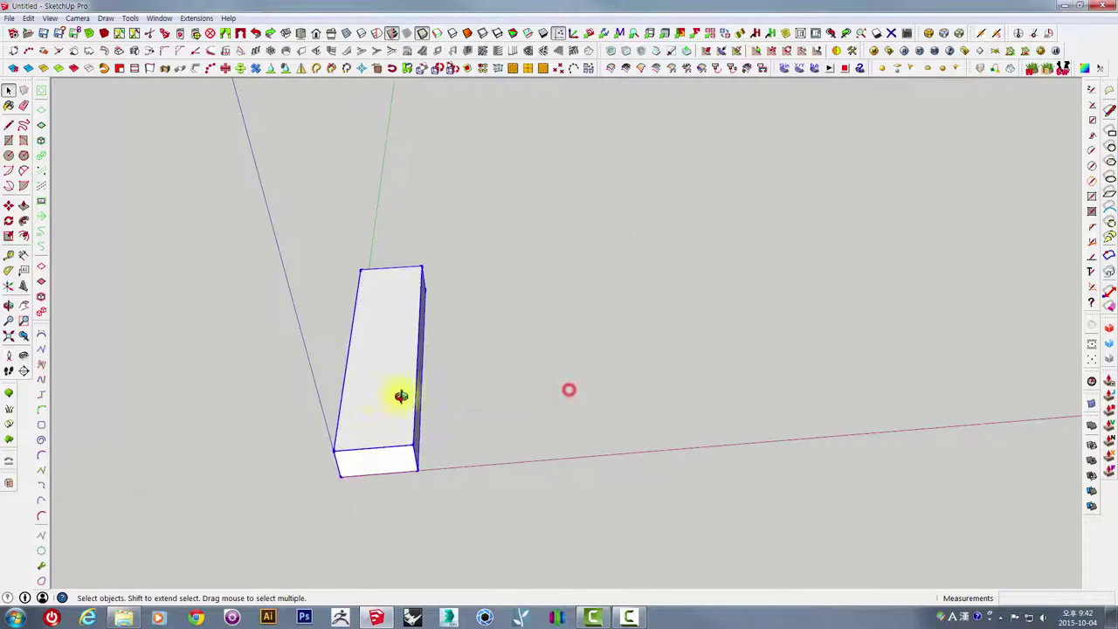
mouse_move(400, 396)
middle_down()
mouse_move(429, 448)
mouse_move(466, 434)
mouse_move(413, 519)
middle_up()
Copy the step to its corner and array it into 20 steps with *20
key(m)
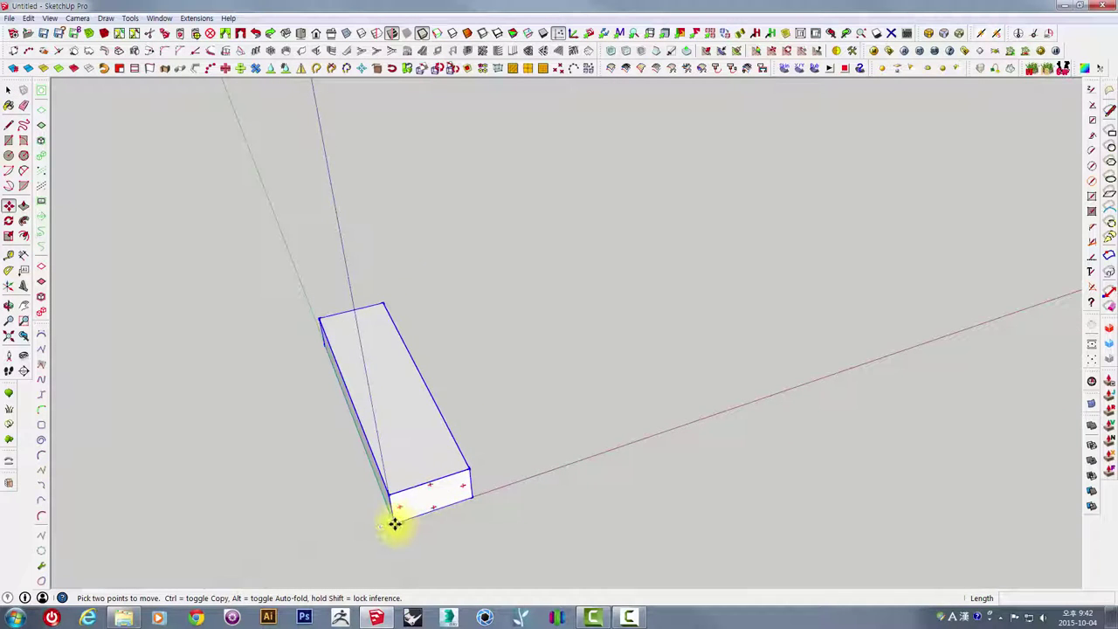
key(ctrl)
click(394, 522)
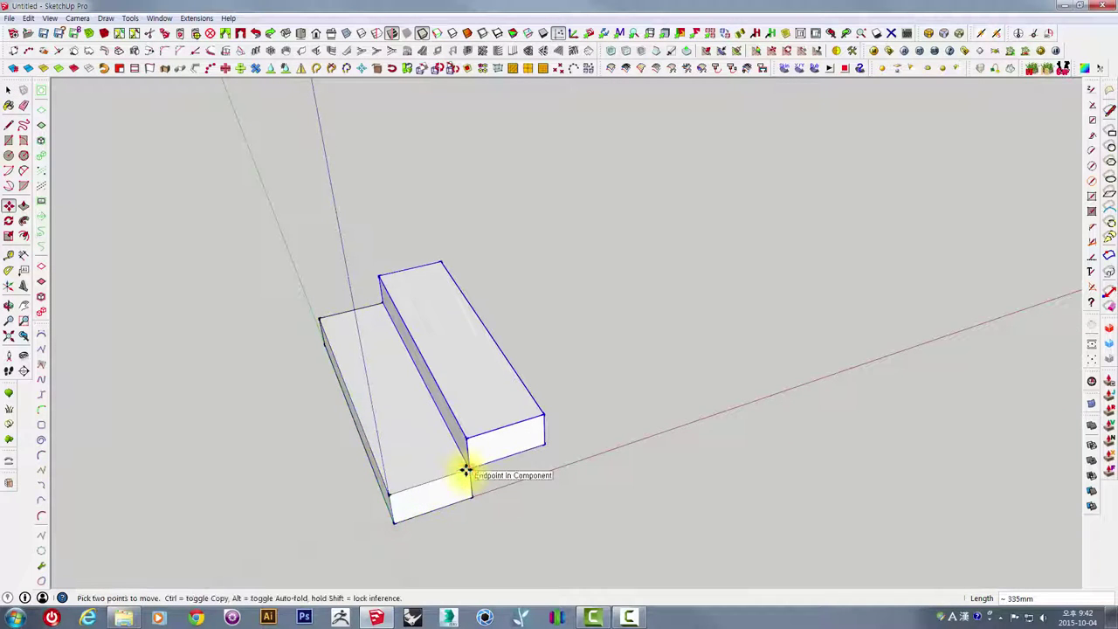
text(*20)
key(Return)
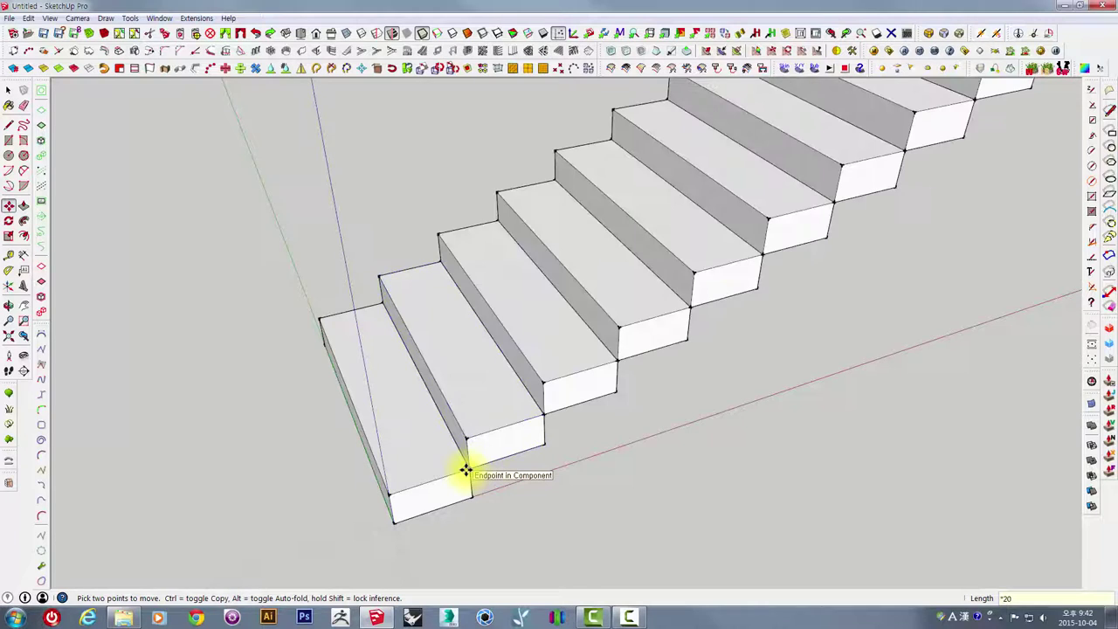
scroll(466, 469, down, 5)
mouse_move(481, 445)
middle_down()
mouse_move(636, 411)
mouse_move(531, 457)
mouse_move(399, 253)
middle_up()
Select all the stair steps and group them with Ctrl+G
key(space)
drag(399, 252, 737, 462)
mouse_move(736, 462)
middle_down()
mouse_move(536, 362)
mouse_move(638, 403)
middle_up()
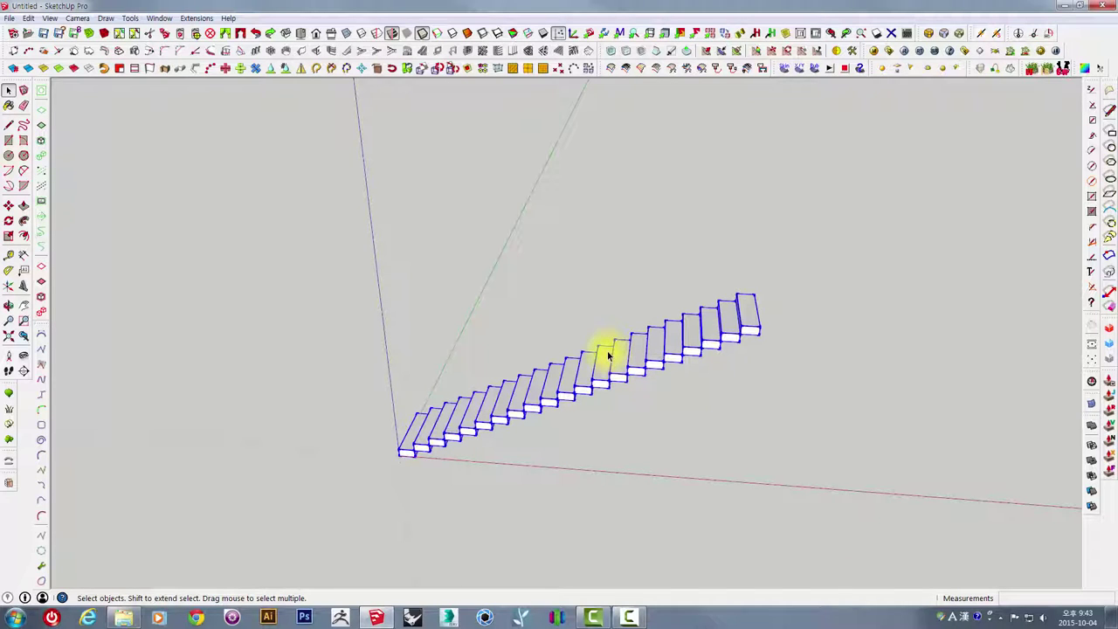
key(ctrl+g)
middle_drag(609, 355, 655, 429)
click(696, 446)
mouse_move(531, 379)
middle_down()
mouse_move(655, 364)
mouse_move(614, 371)
mouse_move(906, 287)
mouse_move(676, 367)
mouse_move(597, 404)
mouse_move(544, 448)
mouse_move(559, 392)
mouse_move(477, 392)
middle_up()
click(608, 361)
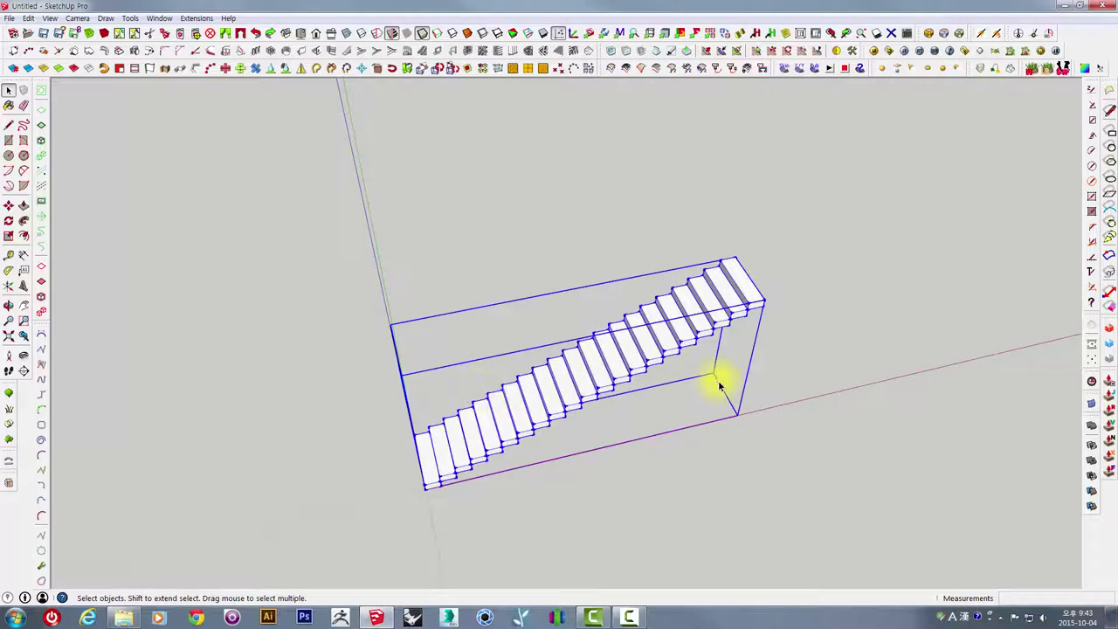
middle_drag(716, 379, 657, 407)
click(347, 164)
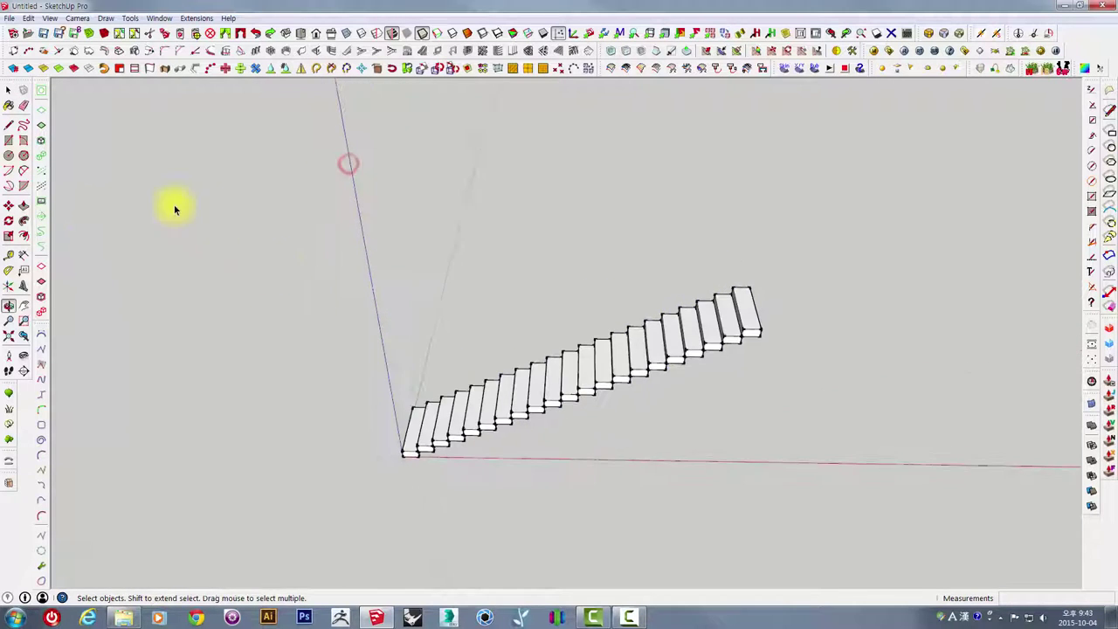
Draw a first 2-point arc over the upper steps of the staircase
click(24, 174)
mouse_move(599, 282)
middle_down()
mouse_move(494, 257)
mouse_move(466, 302)
mouse_move(454, 292)
middle_up()
click(450, 296)
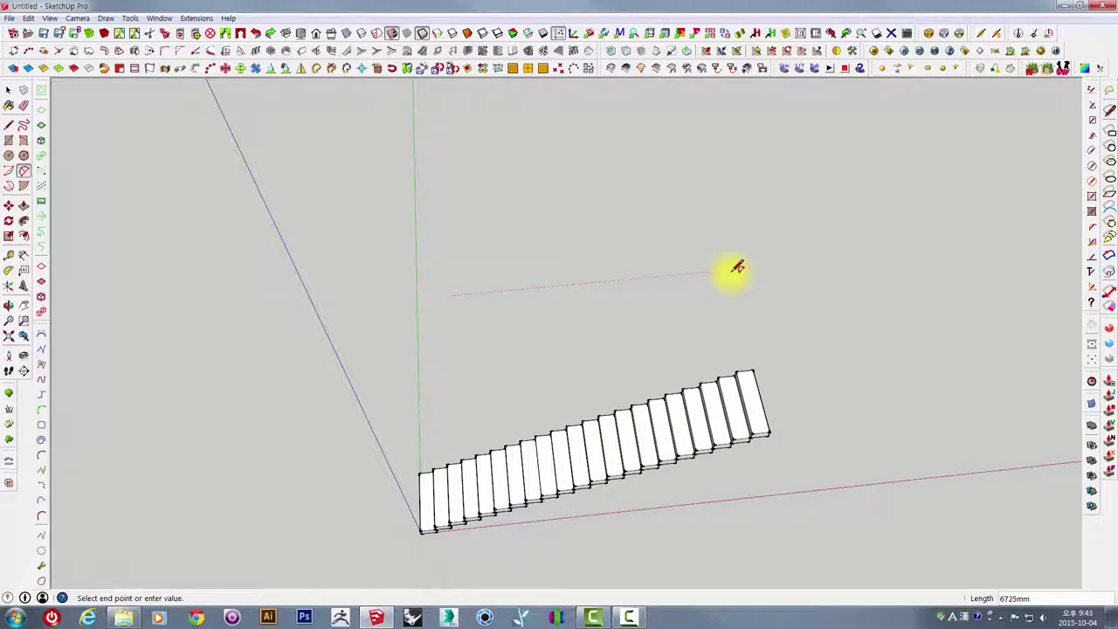
click(728, 269)
click(598, 212)
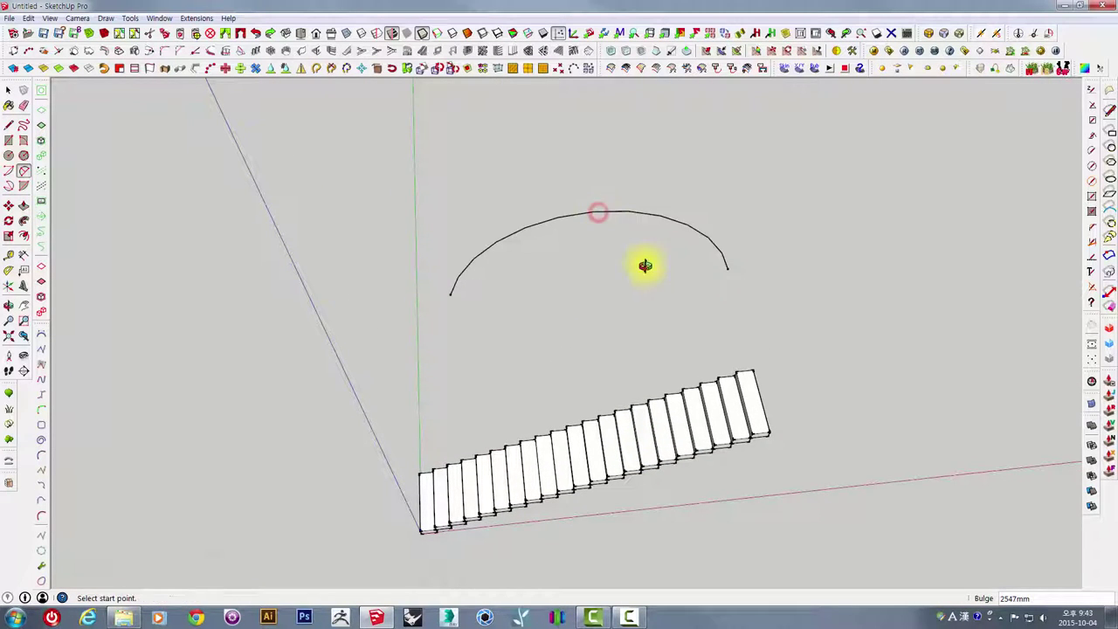
middle_drag(644, 265, 603, 90)
Undo that arc and redraw the semicircular arc above the stairs from a flatter view
key(ctrl+z)
click(618, 183)
key(Escape)
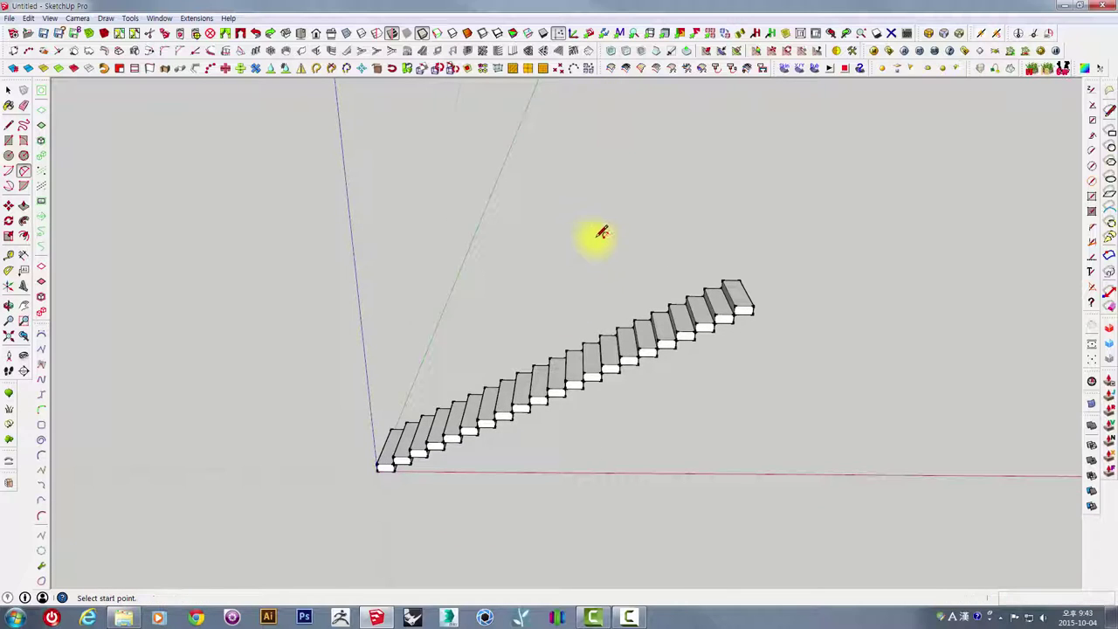
middle_drag(602, 232, 474, 289)
click(445, 285)
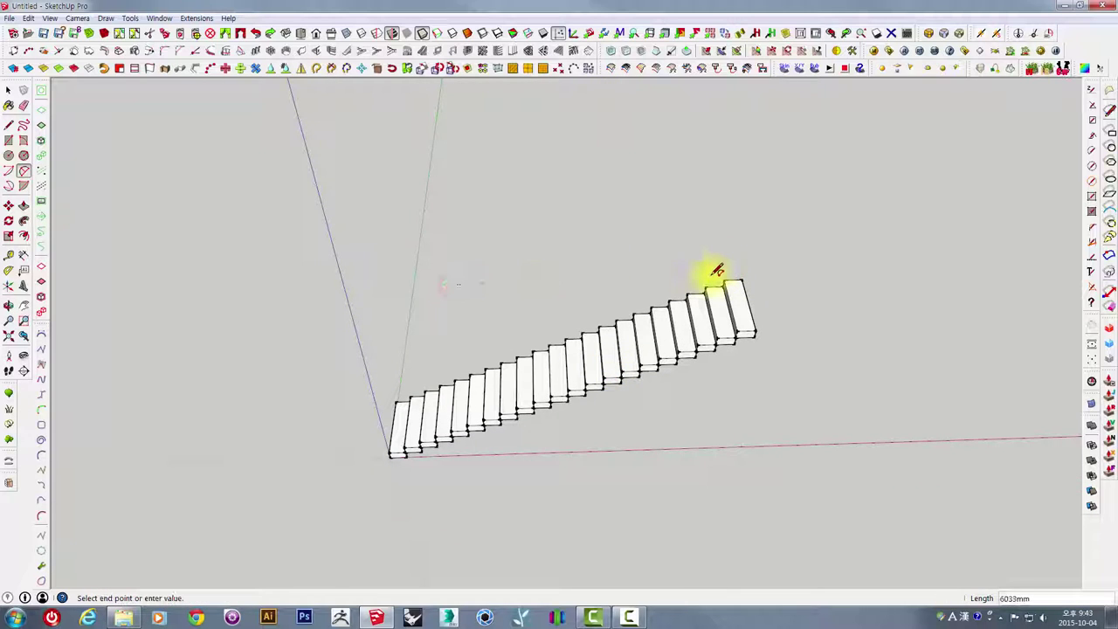
click(714, 274)
click(611, 218)
mouse_move(491, 232)
middle_down()
mouse_move(130, 173)
mouse_move(180, 93)
mouse_move(679, 392)
middle_up()
key(space)
middle_drag(711, 282, 266, 265)
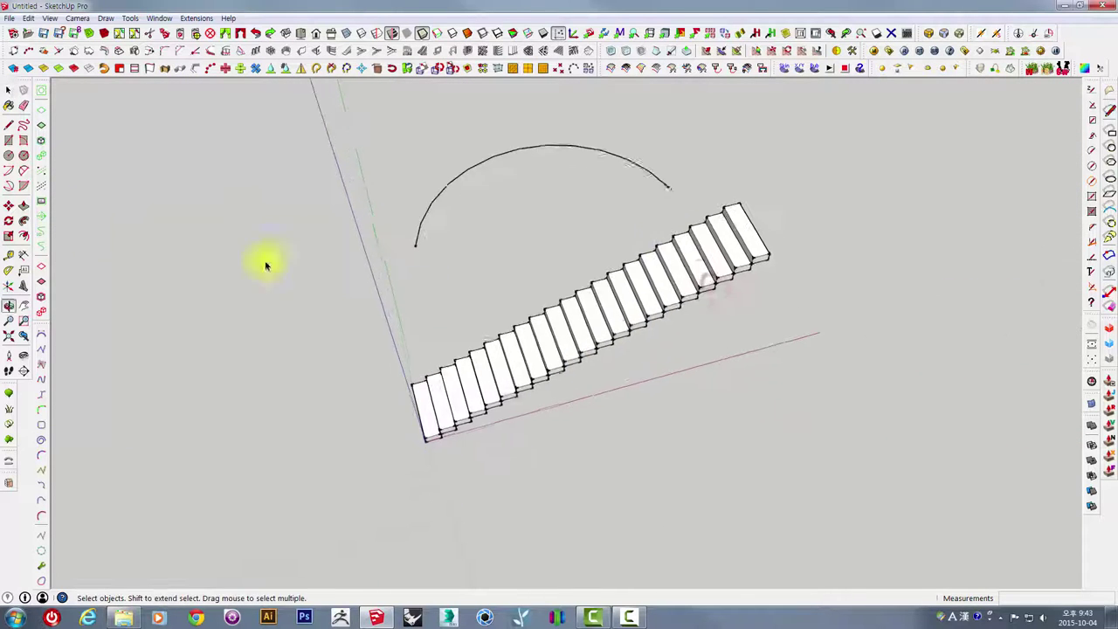
click(9, 125)
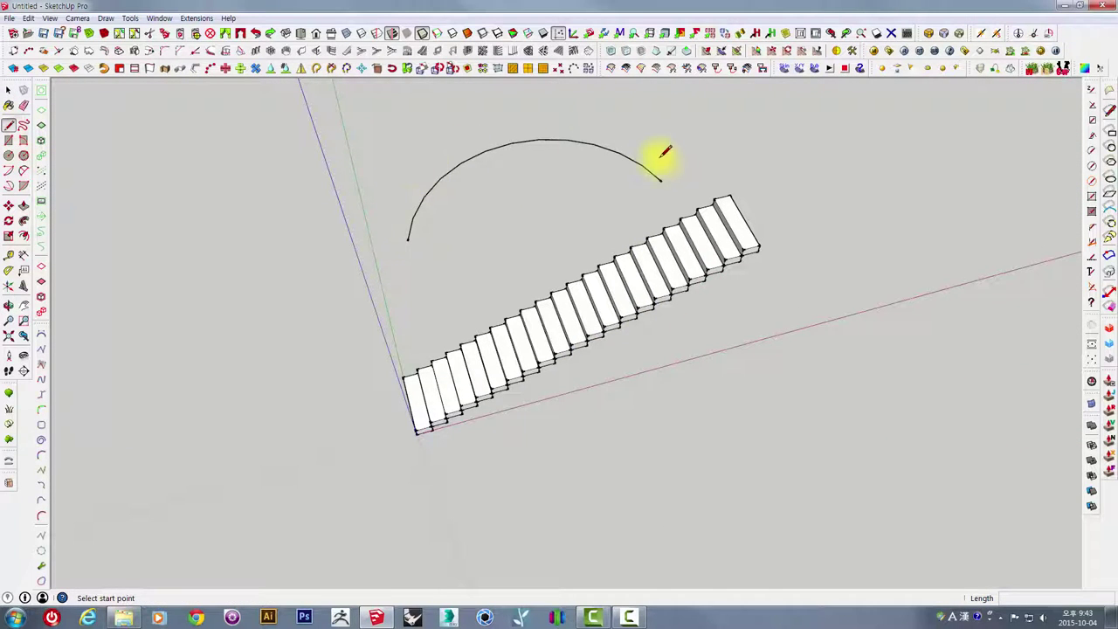
mouse_move(478, 300)
middle_down()
mouse_move(362, 262)
mouse_move(387, 412)
middle_up()
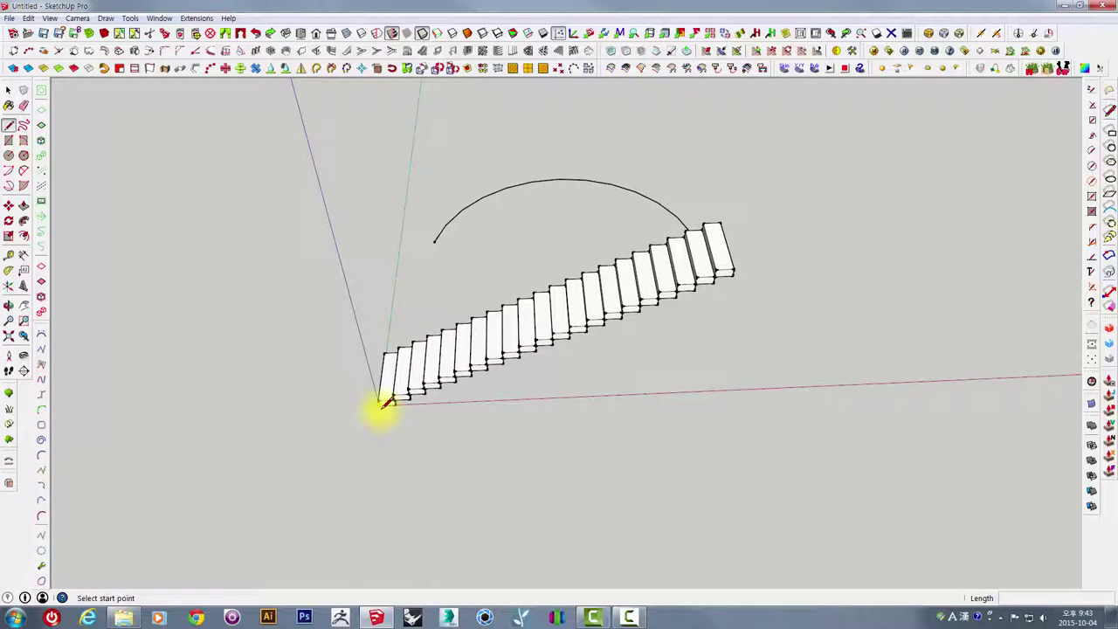
Draw a 6300 mm line from the origin along the red axis beneath the staircase
click(381, 402)
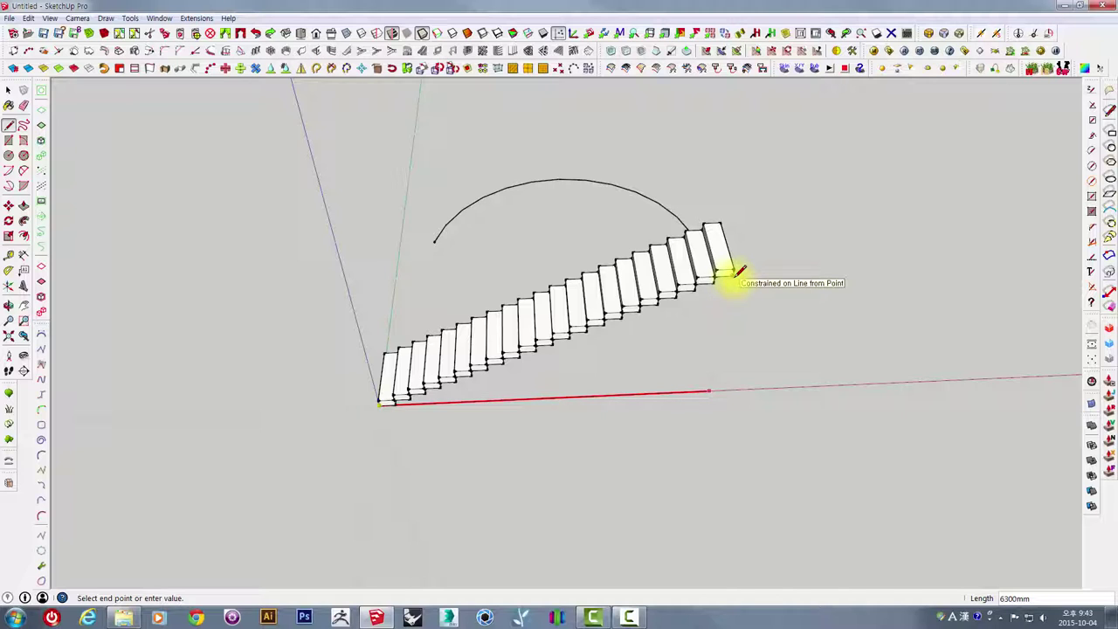
key(Escape)
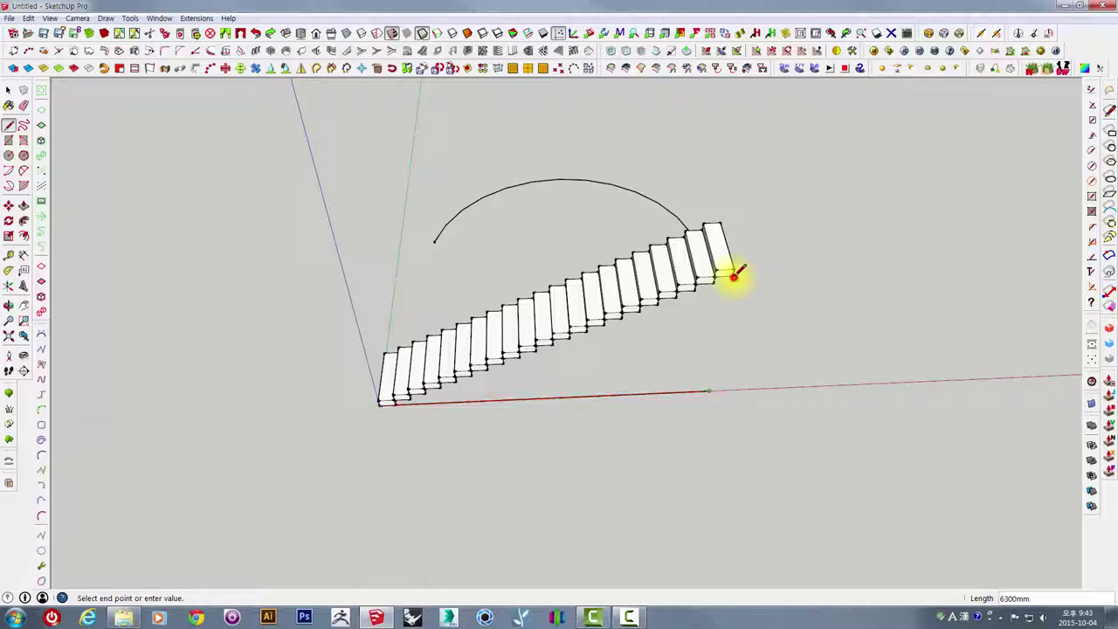
key(space)
click(713, 372)
mouse_move(661, 419)
middle_down()
mouse_move(463, 297)
mouse_move(370, 319)
middle_up()
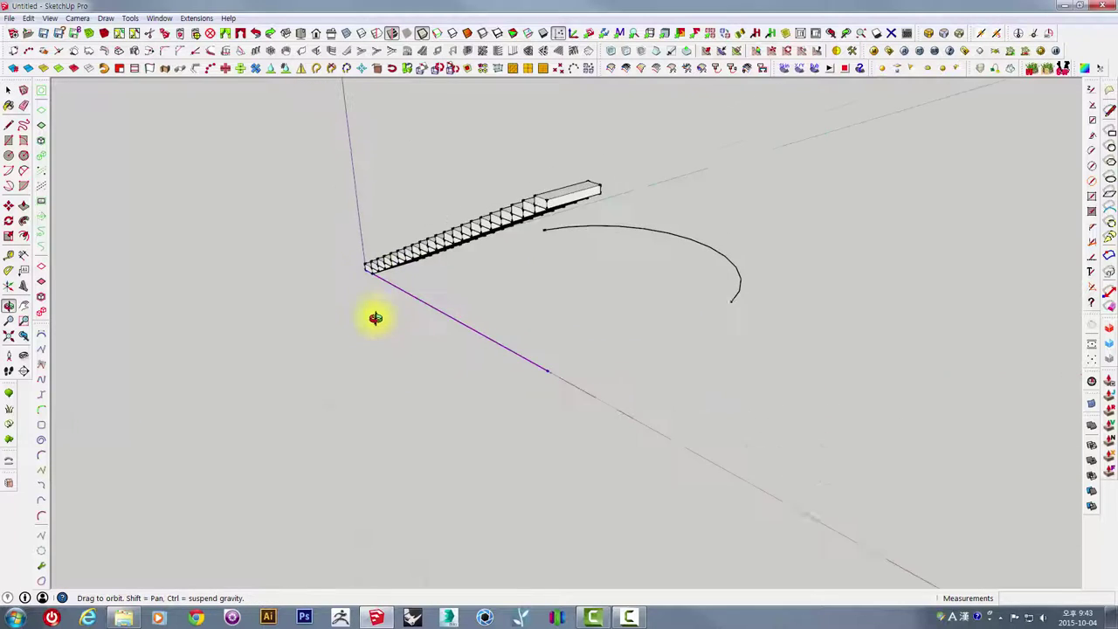
click(444, 253)
middle_drag(443, 252, 597, 372)
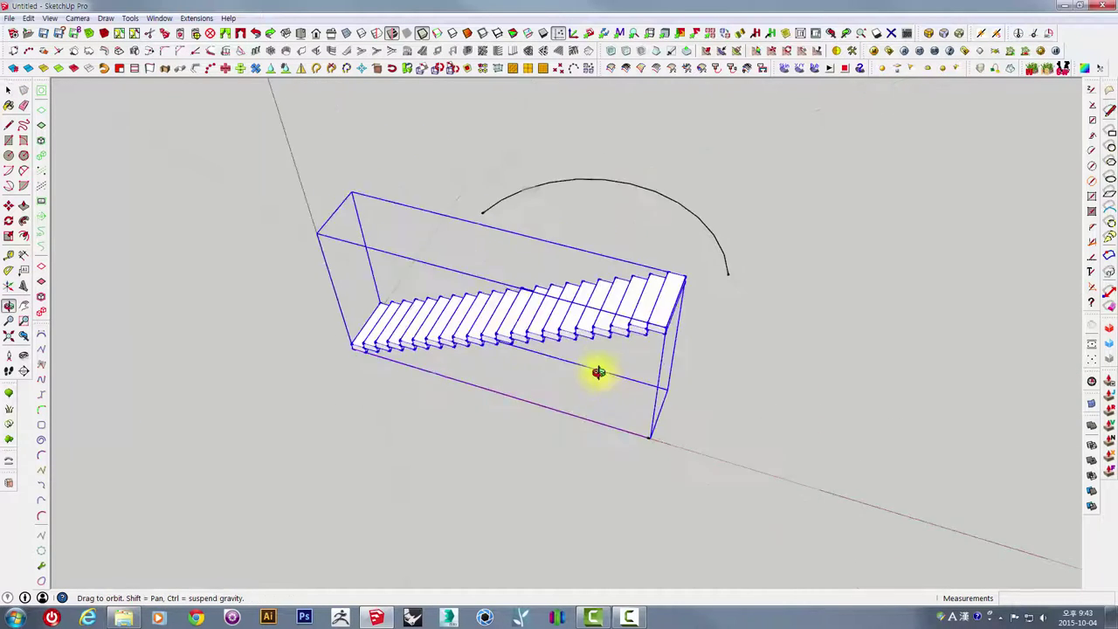
click(693, 380)
scroll(568, 494, up, 2)
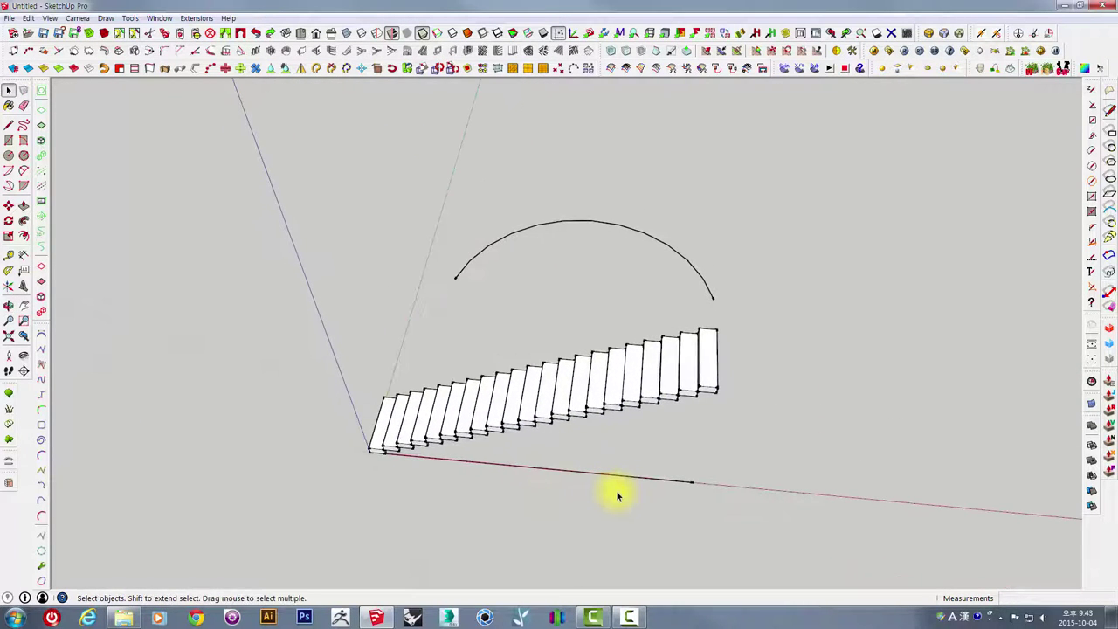
Try a Shape Bender bend of the staircase group, picking the arc as the curve
mouse_move(633, 529)
middle_down()
mouse_move(619, 436)
mouse_move(654, 427)
mouse_move(606, 452)
middle_up()
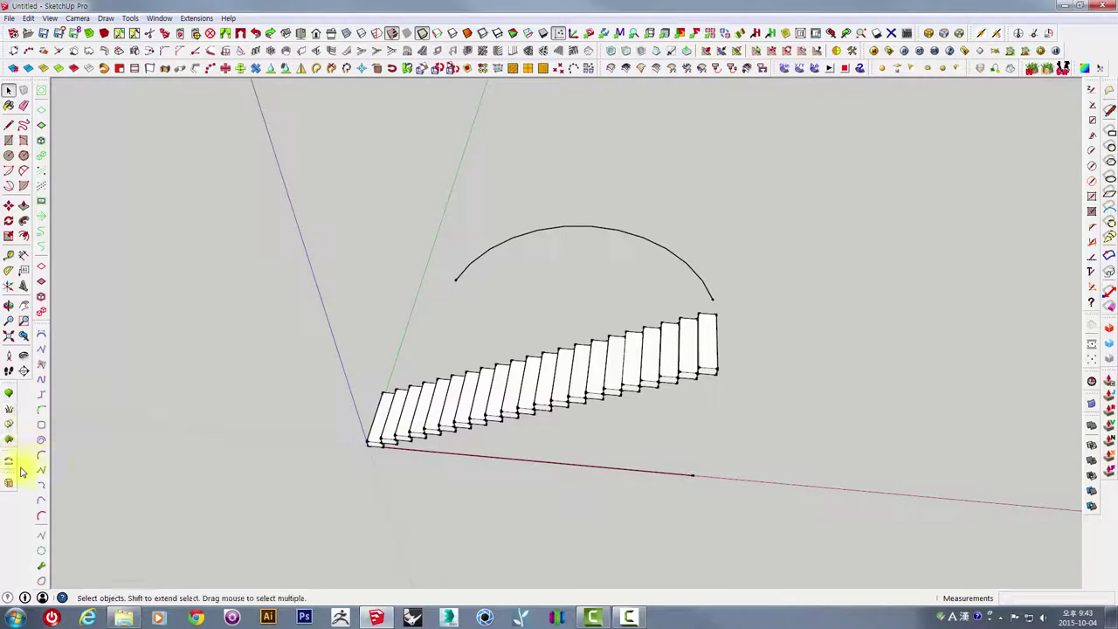
click(530, 403)
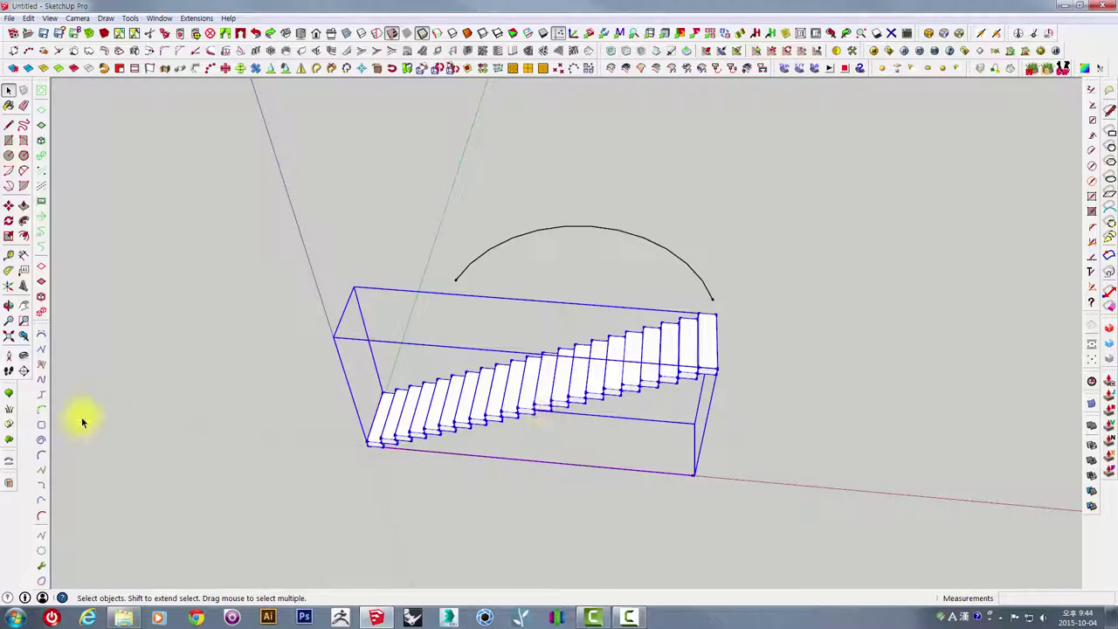
click(7, 466)
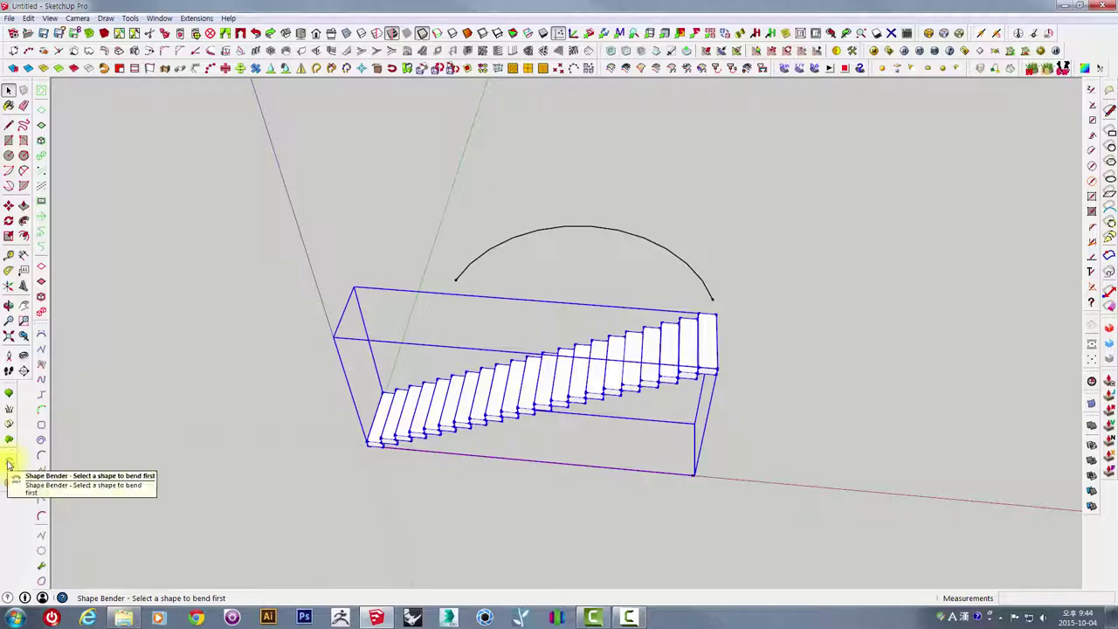
click(8, 465)
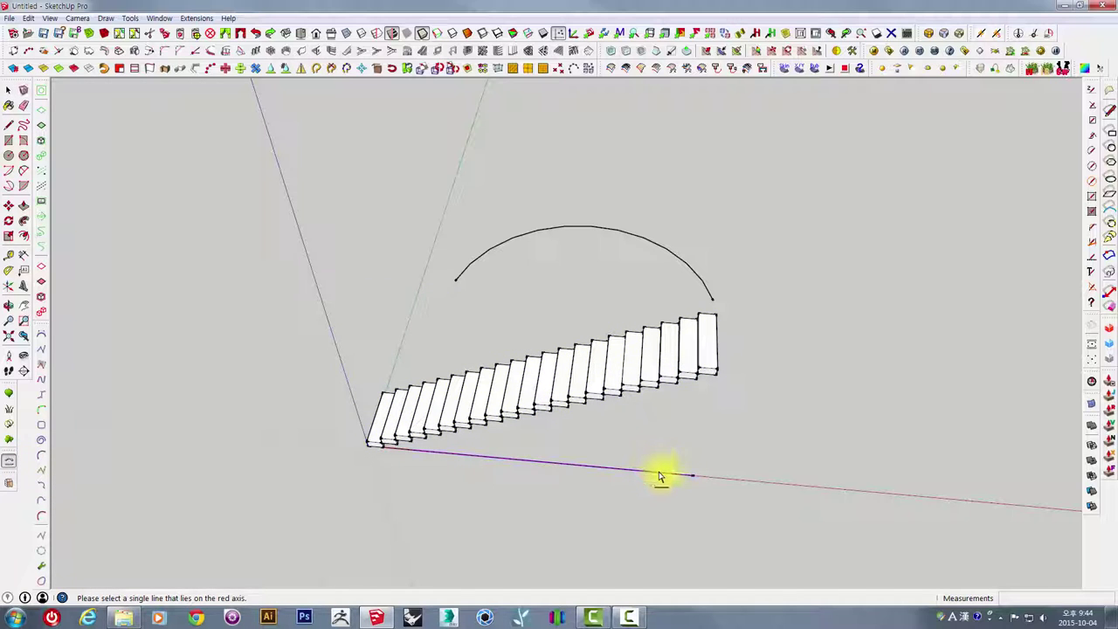
click(701, 283)
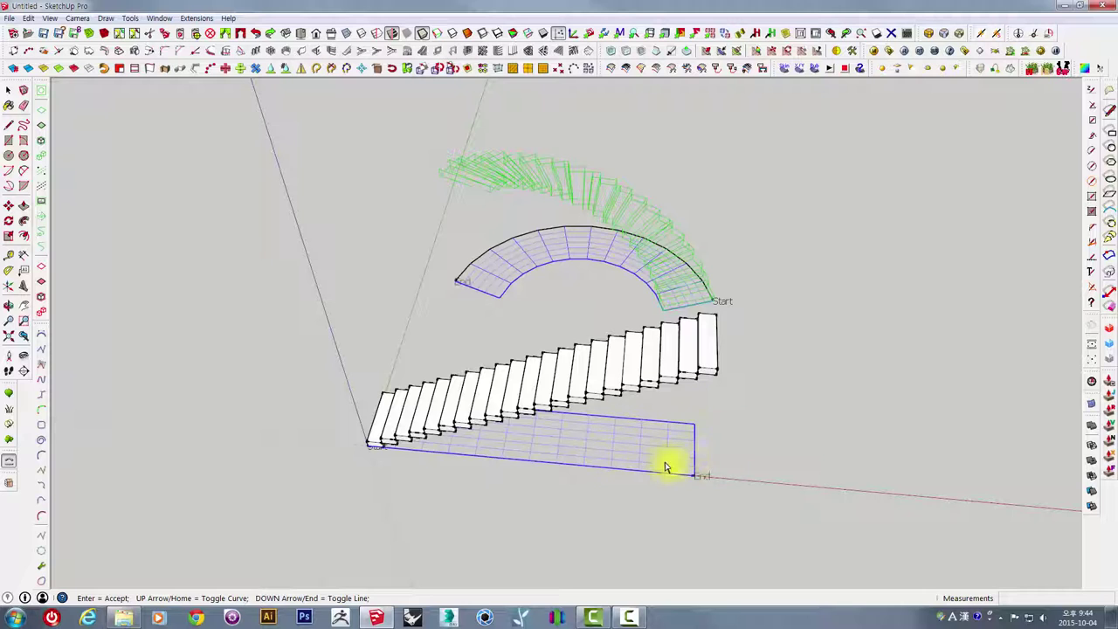
click(460, 271)
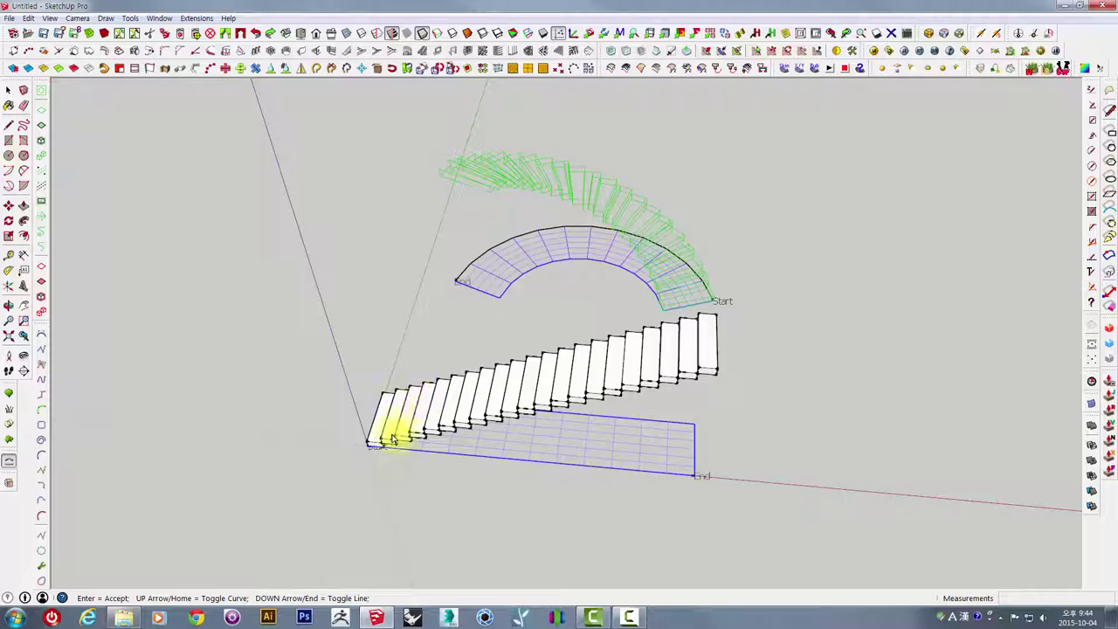
middle_drag(452, 463, 673, 428)
Cancel the pending bend, then run Shape Bender on the stair group with the red-axis line and arc
key(space)
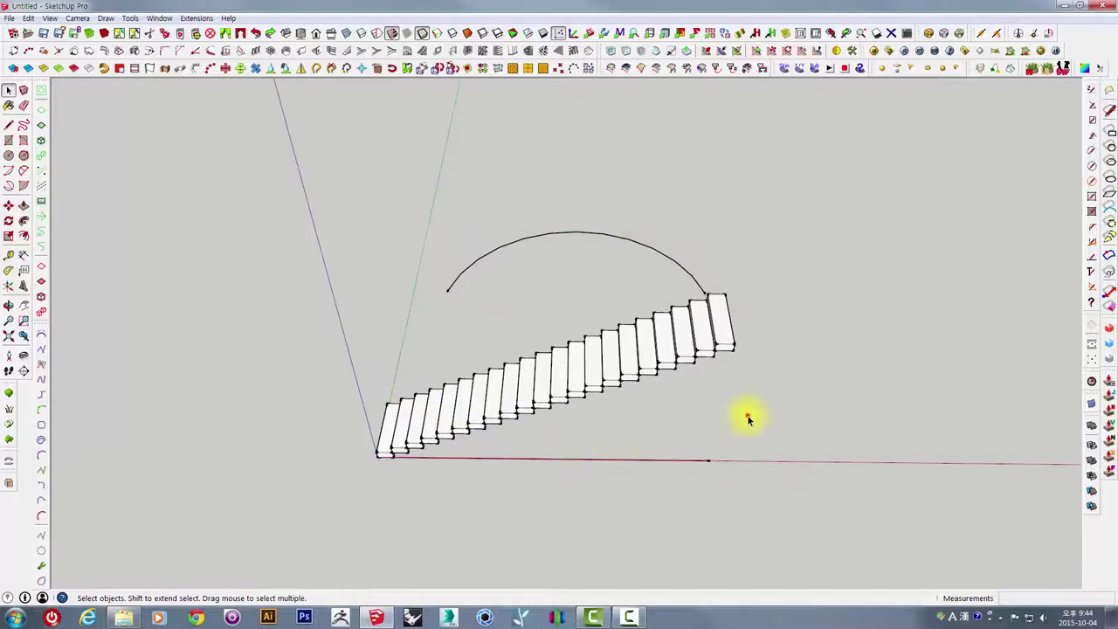
click(674, 255)
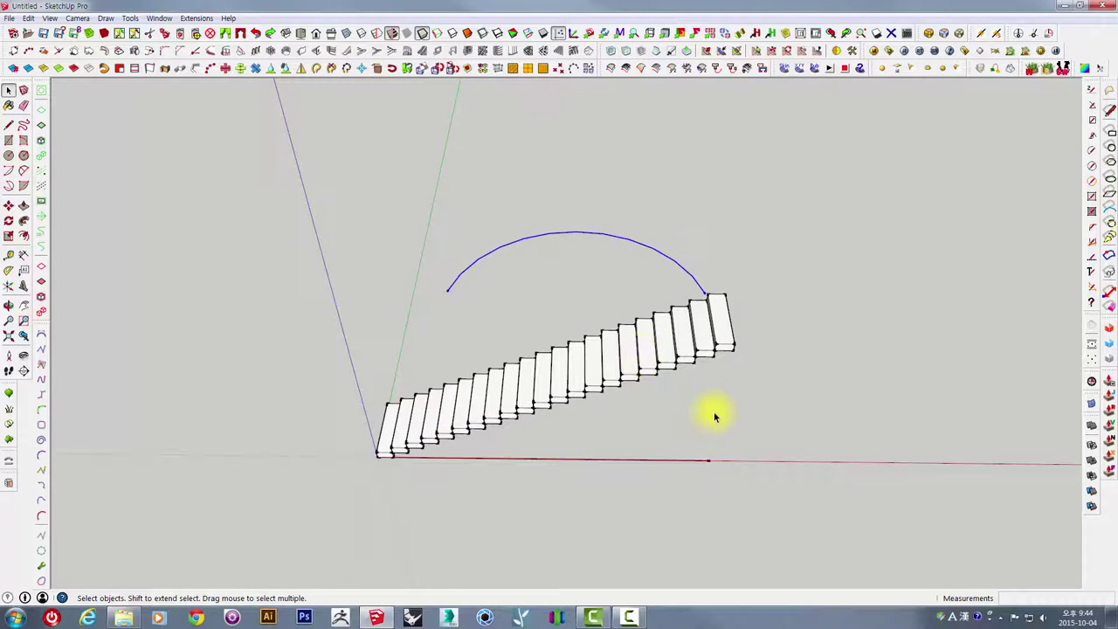
click(617, 482)
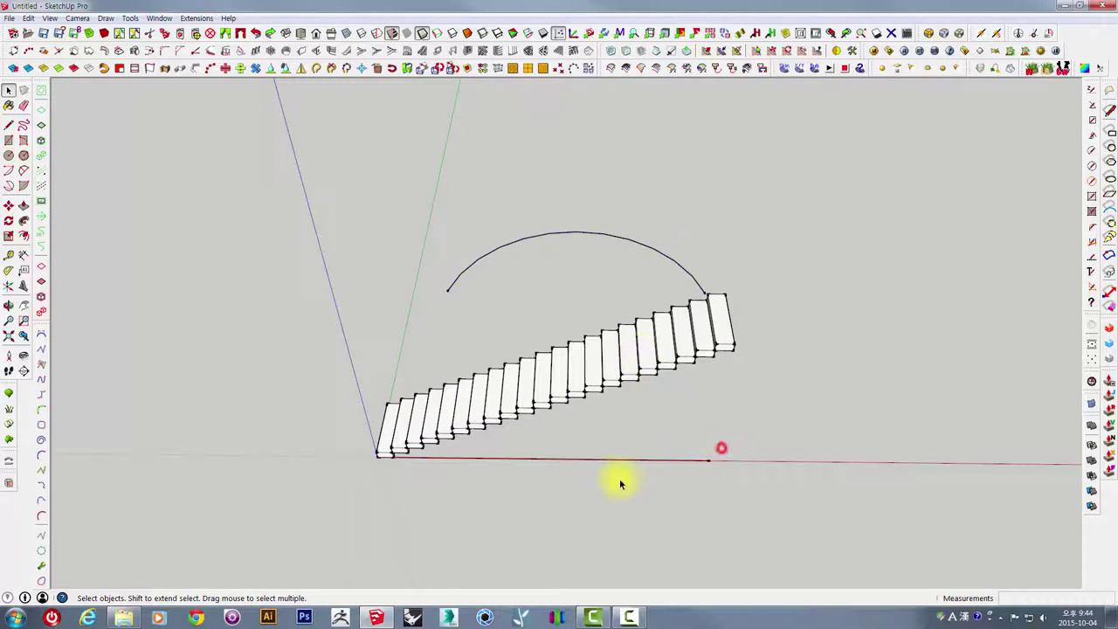
click(531, 366)
click(9, 460)
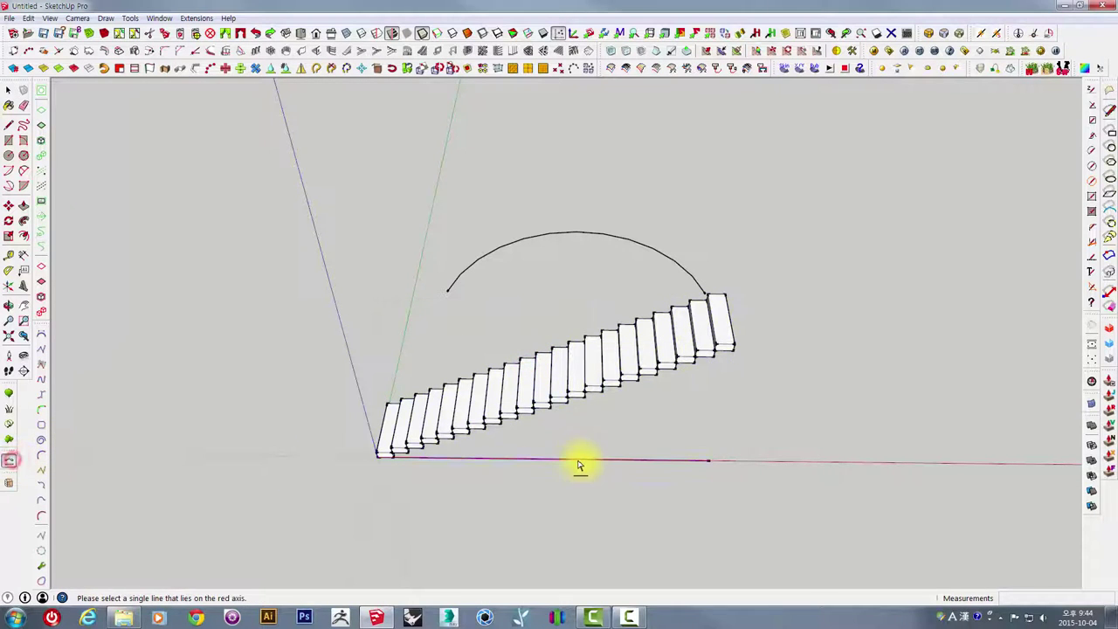
click(664, 461)
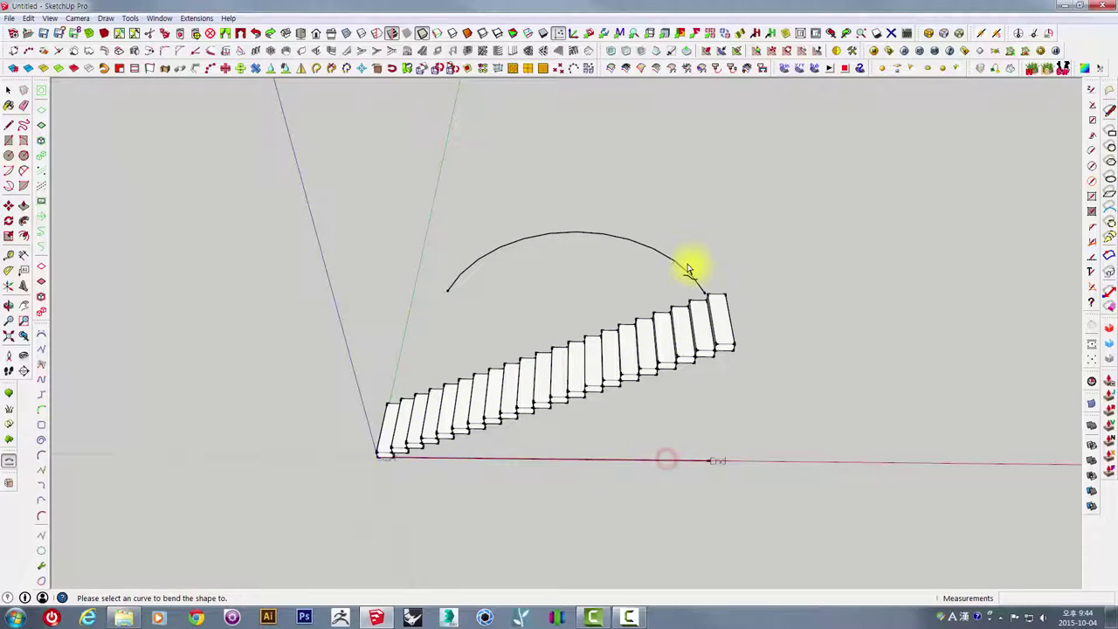
click(678, 273)
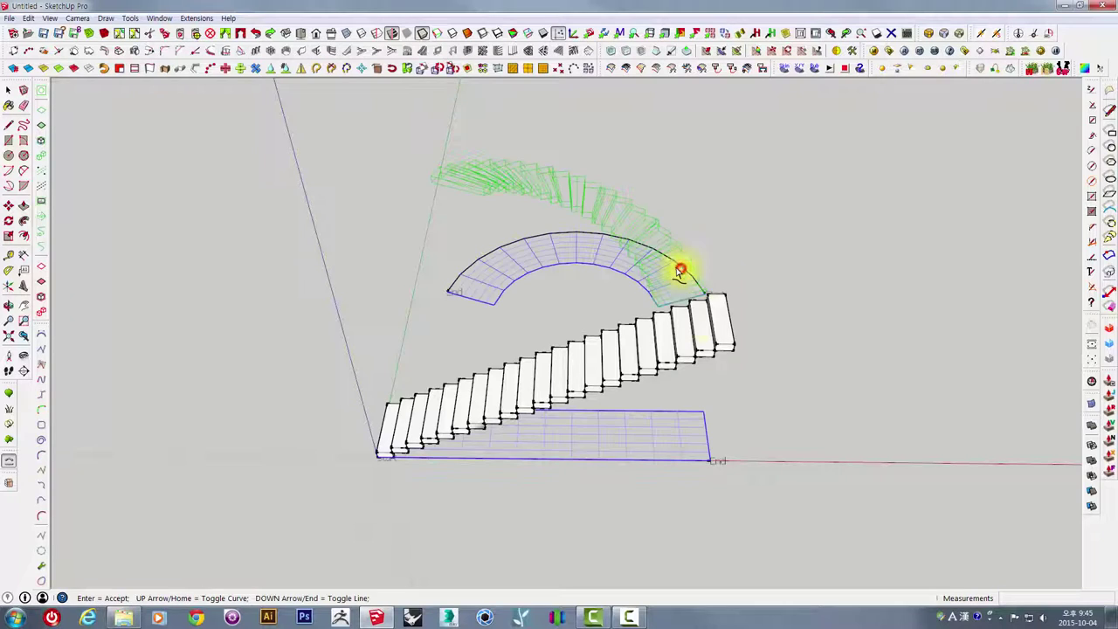
mouse_move(730, 379)
middle_down()
mouse_move(713, 419)
mouse_move(617, 331)
middle_up()
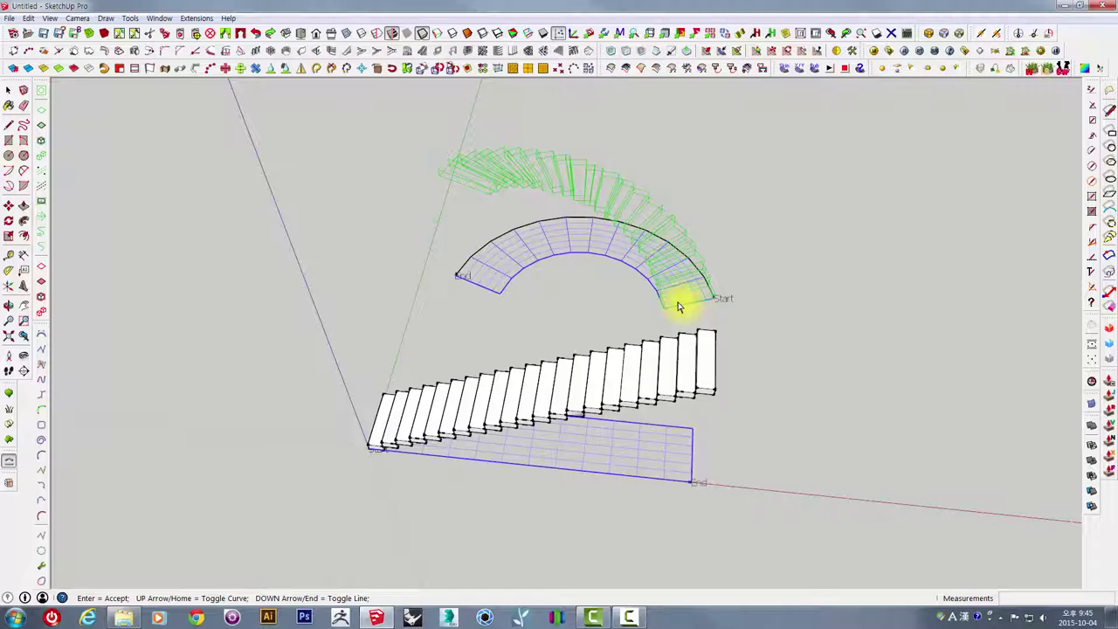
Flip the arc and line directions with Up/Down so the bend starts at the arc's left end
key(Up)
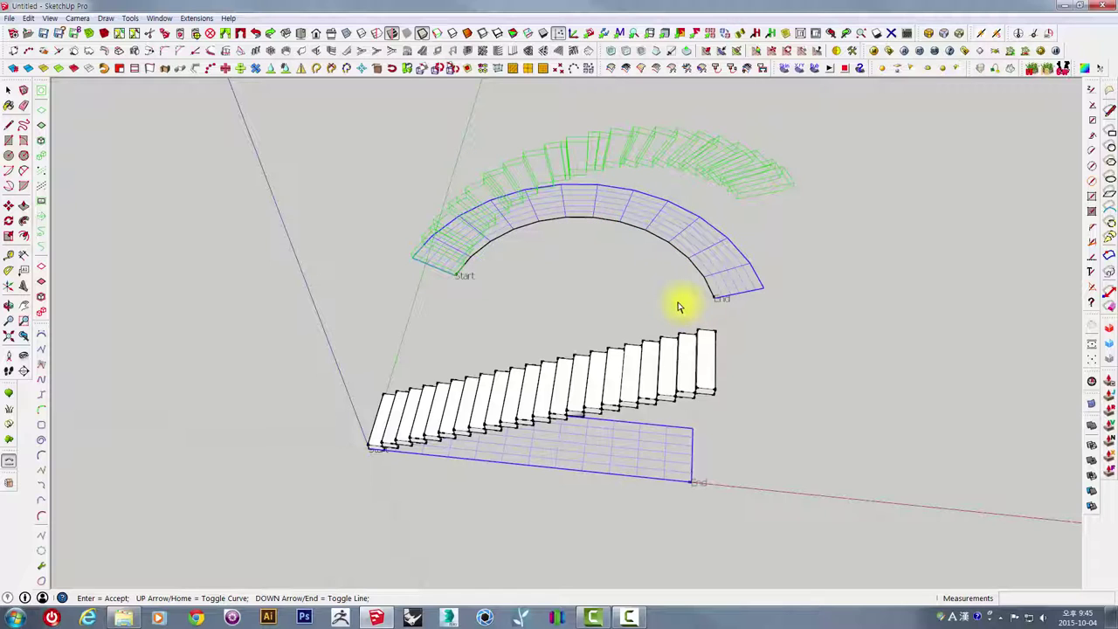
key(Up)
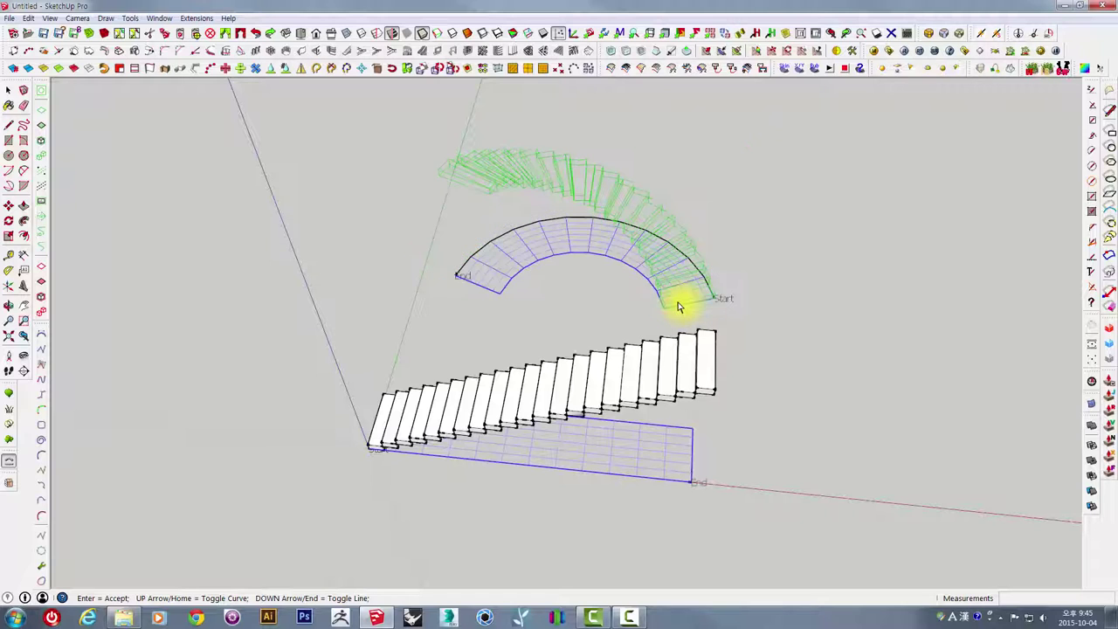
key(Up)
key(Up)
key(Up)
key(Up)
key(Up)
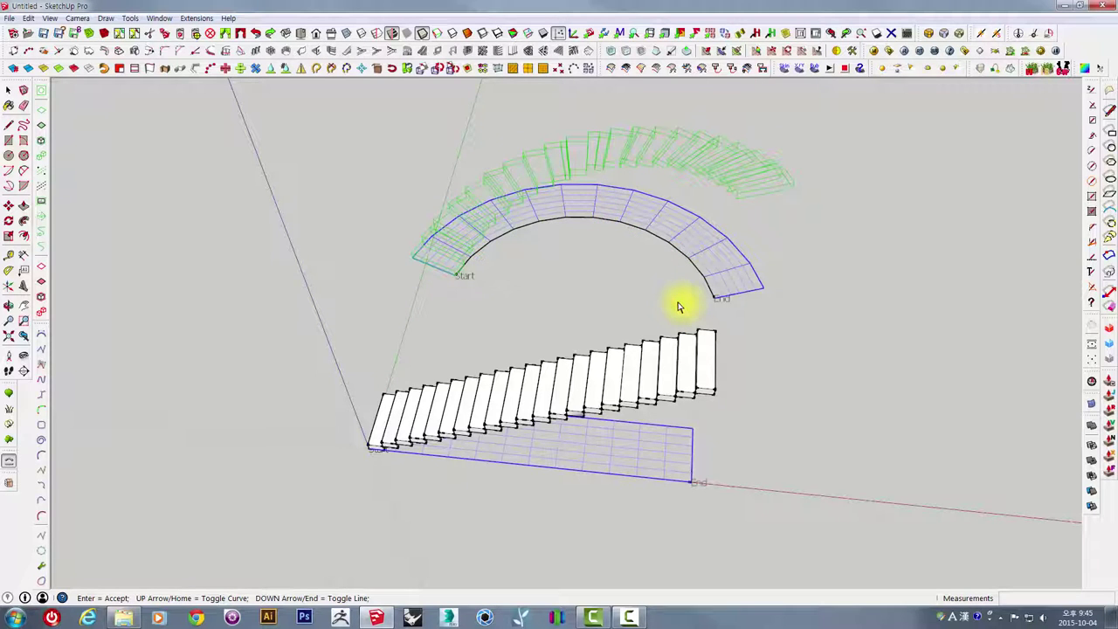
key(Down)
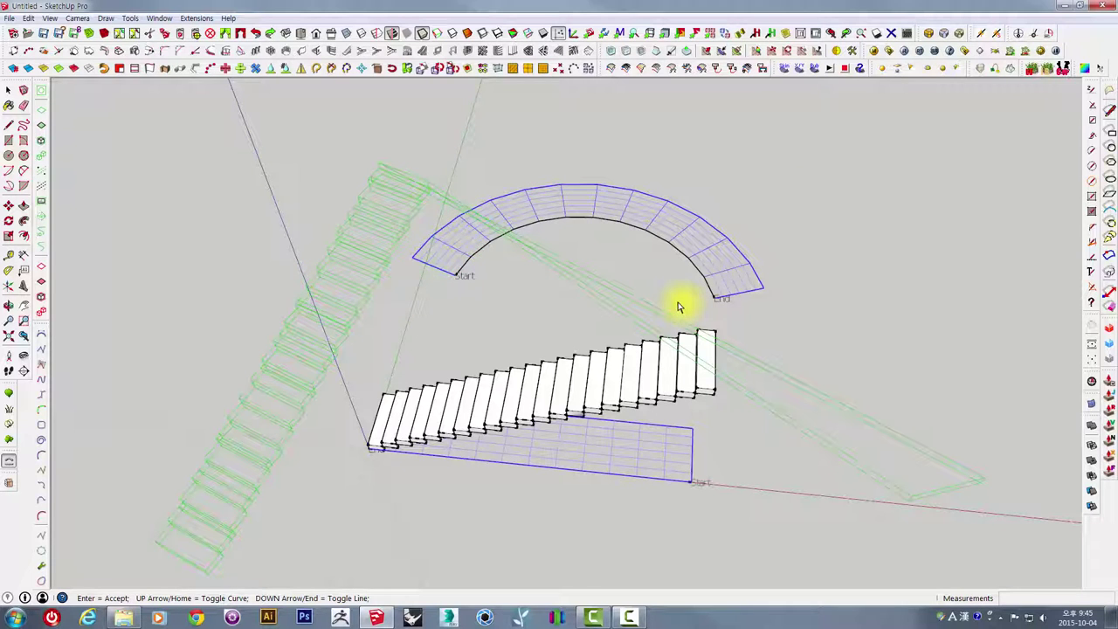
mouse_move(716, 277)
middle_down()
mouse_move(573, 441)
mouse_move(574, 337)
mouse_move(579, 415)
mouse_move(786, 311)
mouse_move(568, 441)
mouse_move(592, 434)
middle_up()
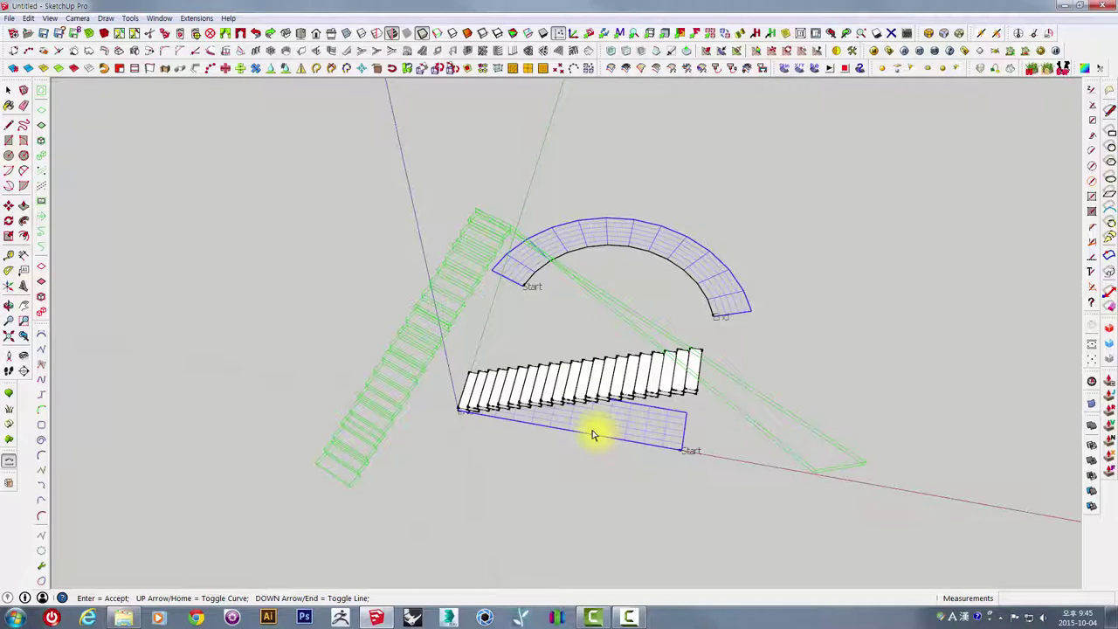
key(Down)
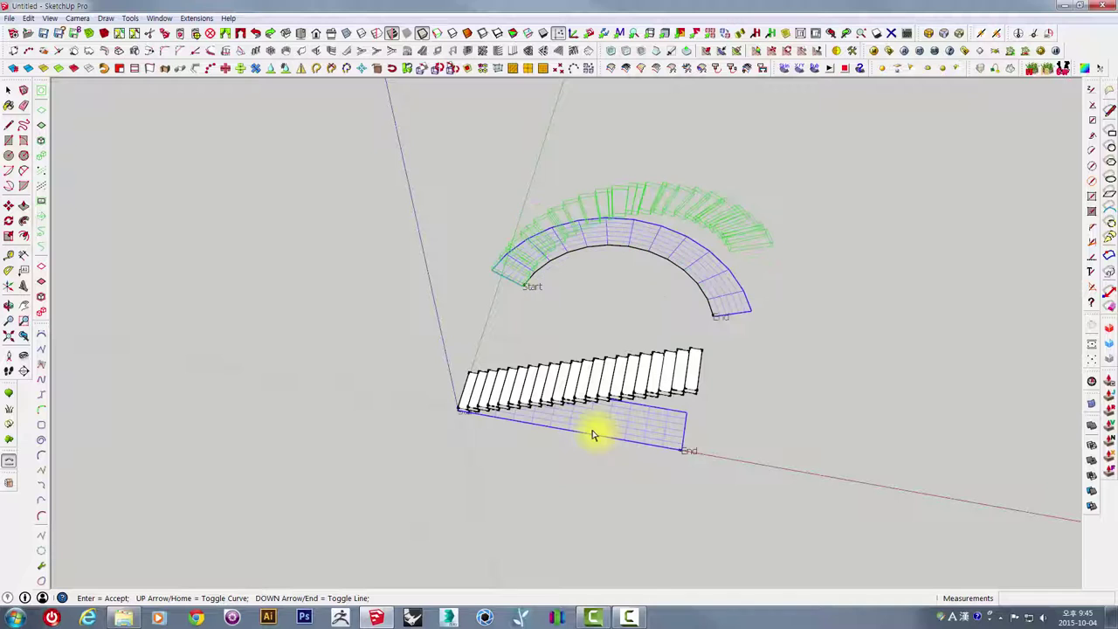
mouse_move(654, 349)
middle_down()
mouse_move(588, 439)
mouse_move(691, 387)
mouse_move(672, 372)
middle_up()
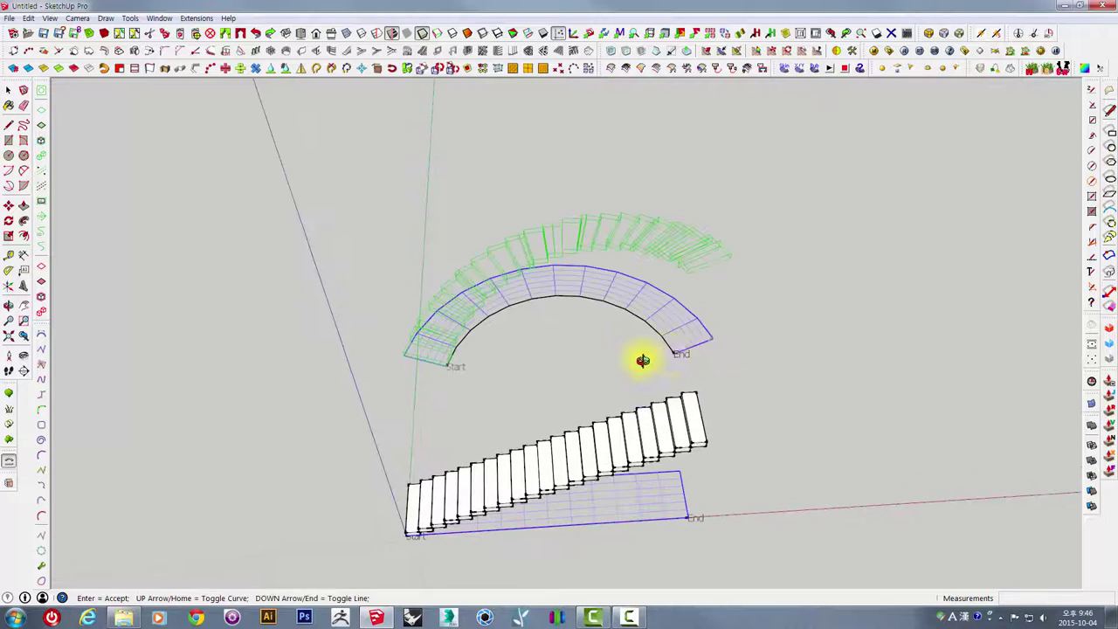
Cancel the earlier bend preview and reselect the straight stair group
click(749, 323)
middle_drag(749, 323, 649, 408)
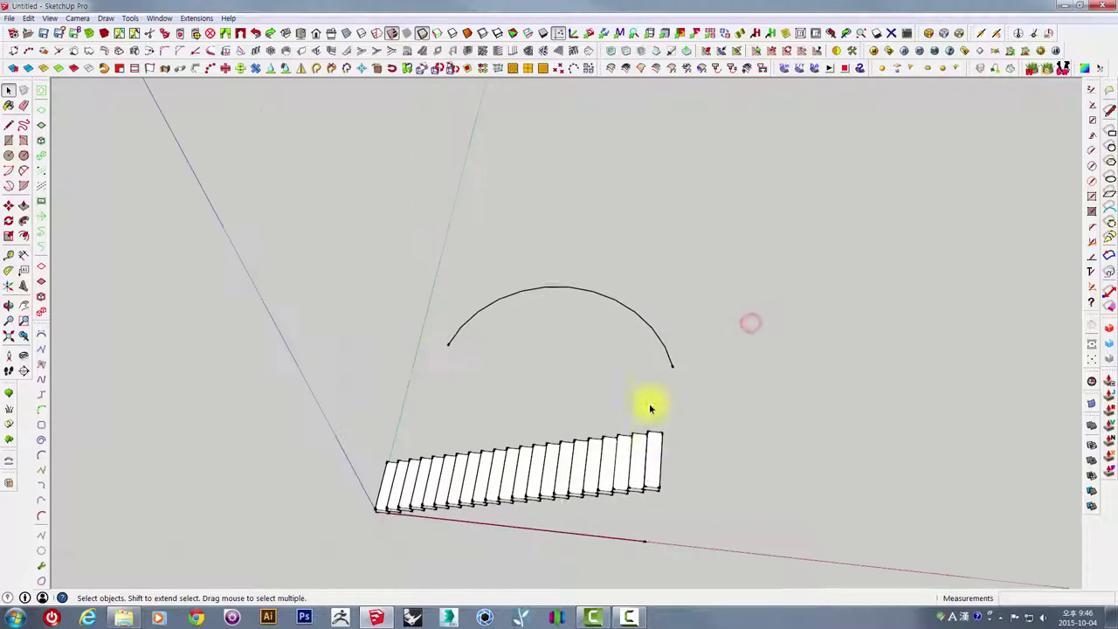
click(643, 454)
middle_drag(654, 468, 776, 422)
click(793, 420)
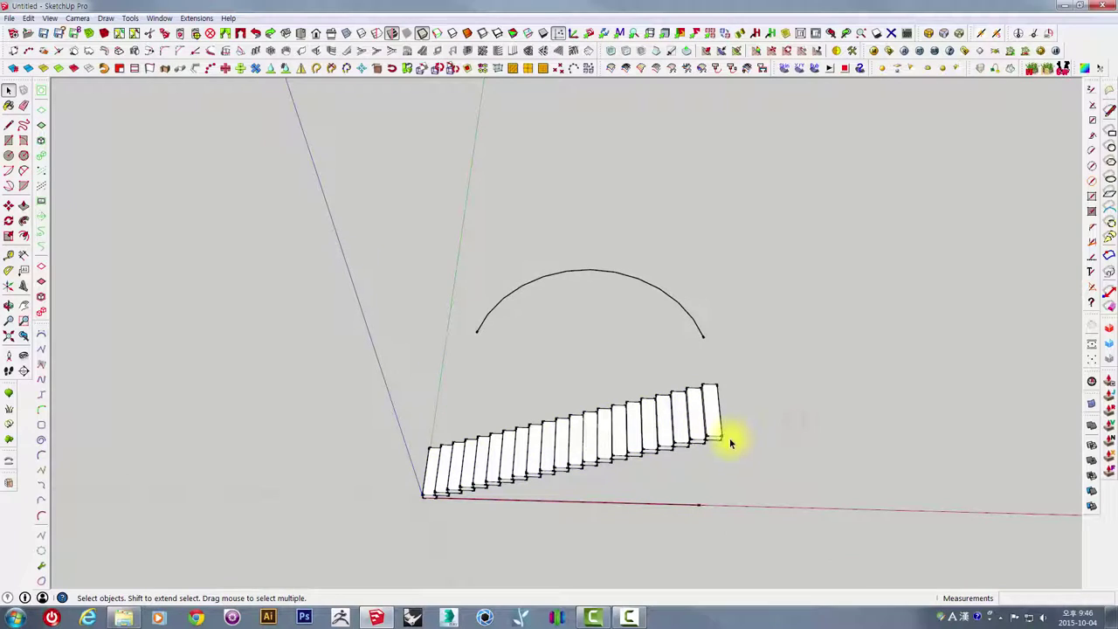
click(510, 448)
Bend the stair with Shape Bender from the red-axis line onto the arc, reversing direction
click(9, 461)
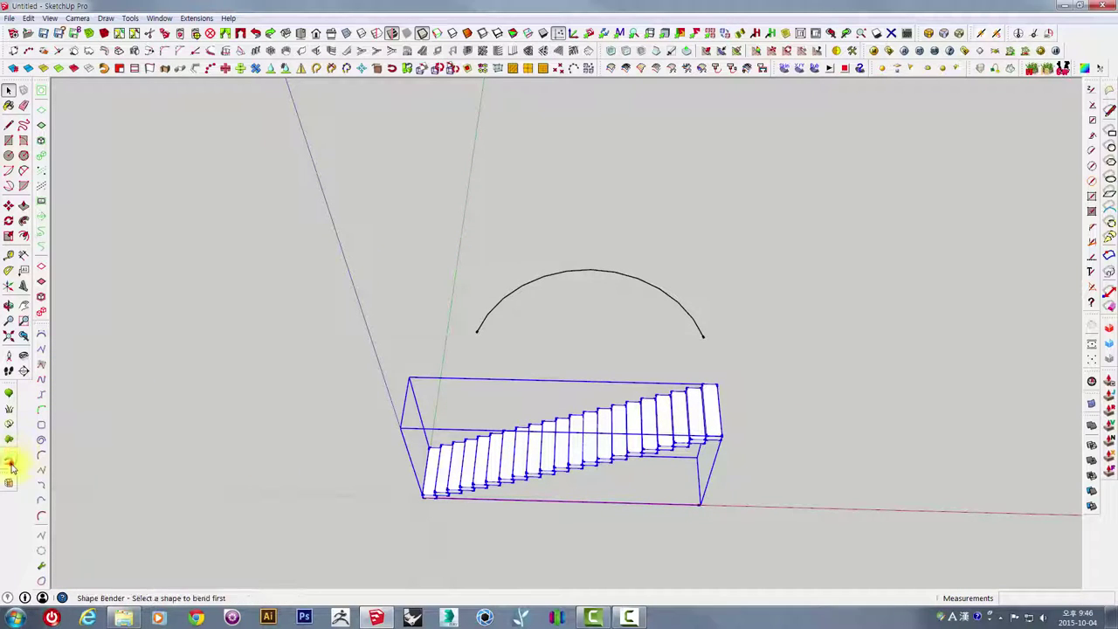
click(687, 505)
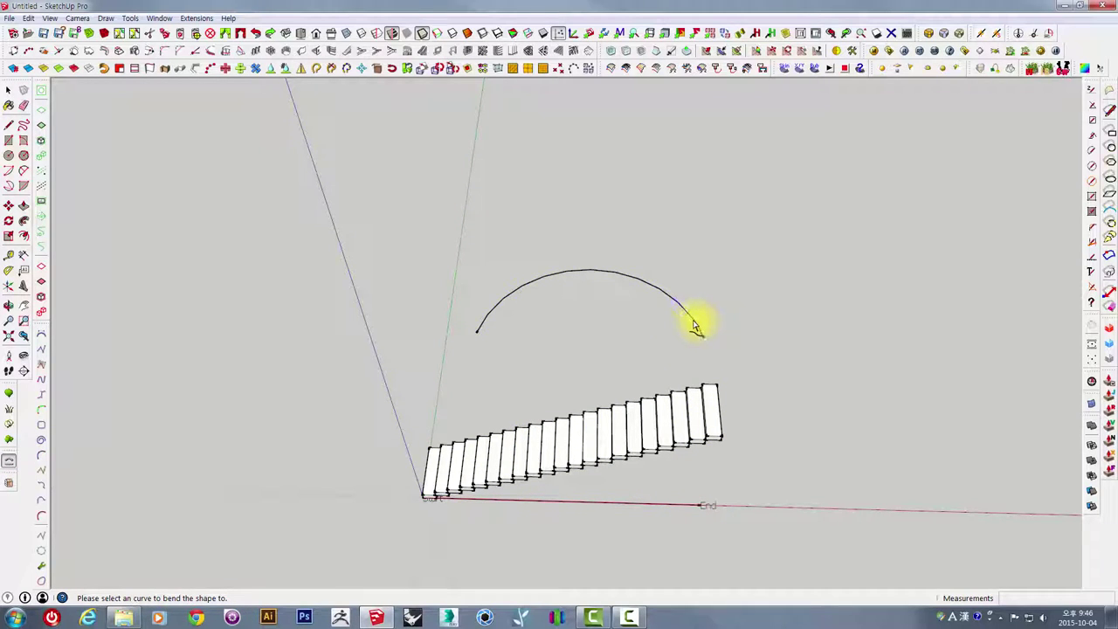
click(692, 325)
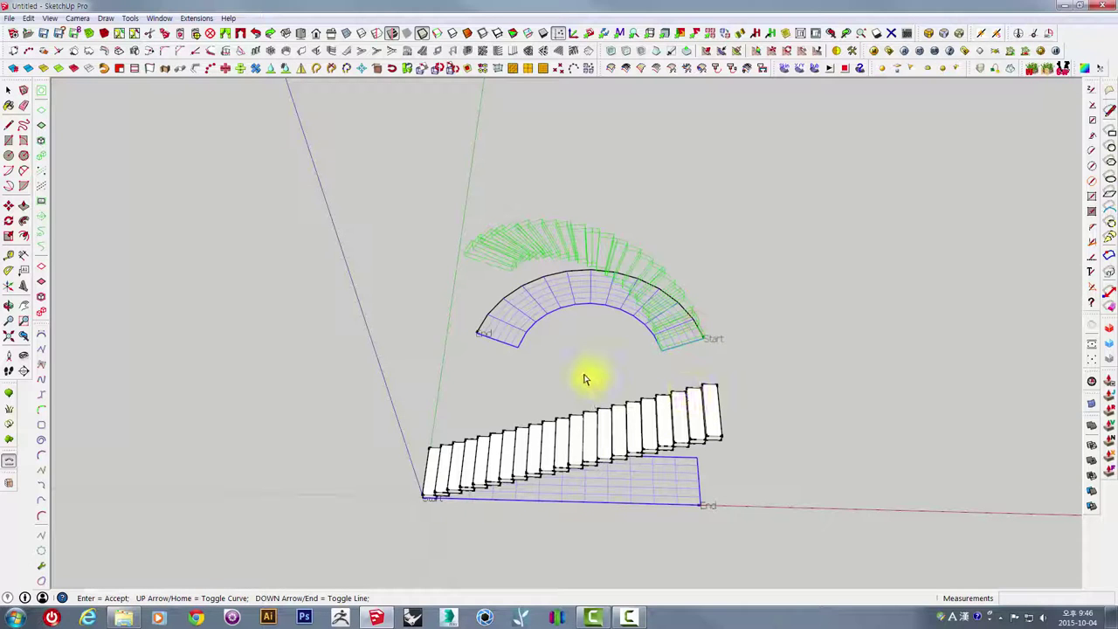
key(Up)
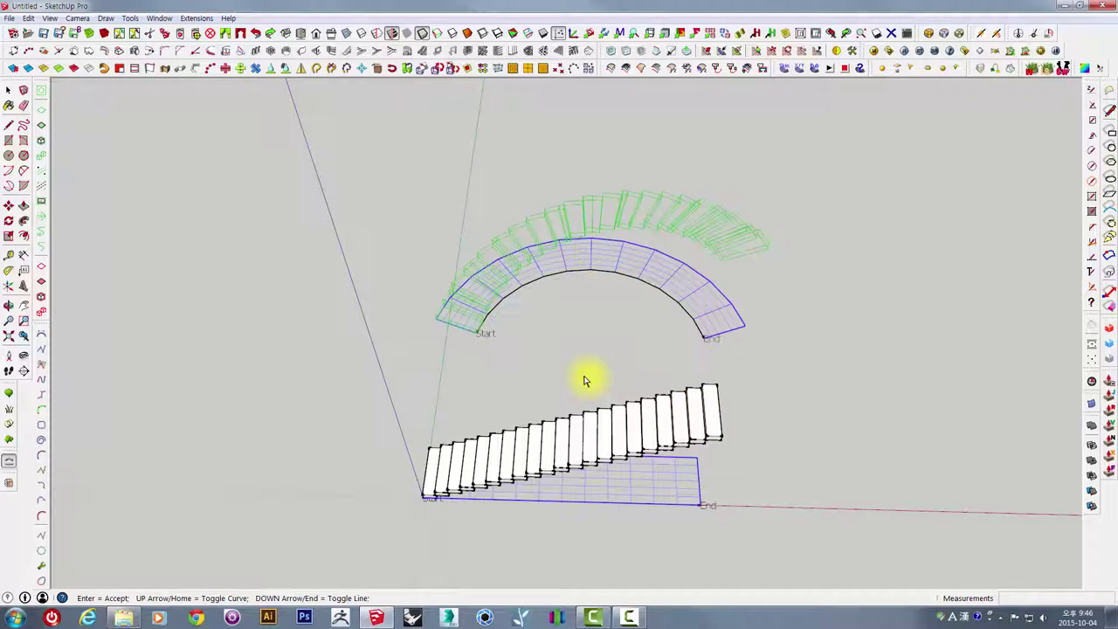
key(Return)
Delete the bent stair, leaving the straight flight and arc
click(651, 260)
mouse_move(644, 227)
middle_down()
mouse_move(690, 223)
mouse_move(506, 172)
mouse_move(568, 357)
middle_up()
key(Delete)
mouse_move(768, 387)
middle_down()
mouse_move(831, 395)
mouse_move(691, 419)
mouse_move(506, 428)
mouse_move(499, 502)
mouse_move(462, 392)
mouse_move(472, 406)
mouse_move(474, 394)
mouse_move(442, 329)
mouse_move(389, 282)
middle_up()
Zoom in on the straight stair and open its group to reach the middle step
click(499, 503)
scroll(466, 396, up, 3)
scroll(474, 394, up, 2)
click(480, 394)
scroll(490, 390, up, 3)
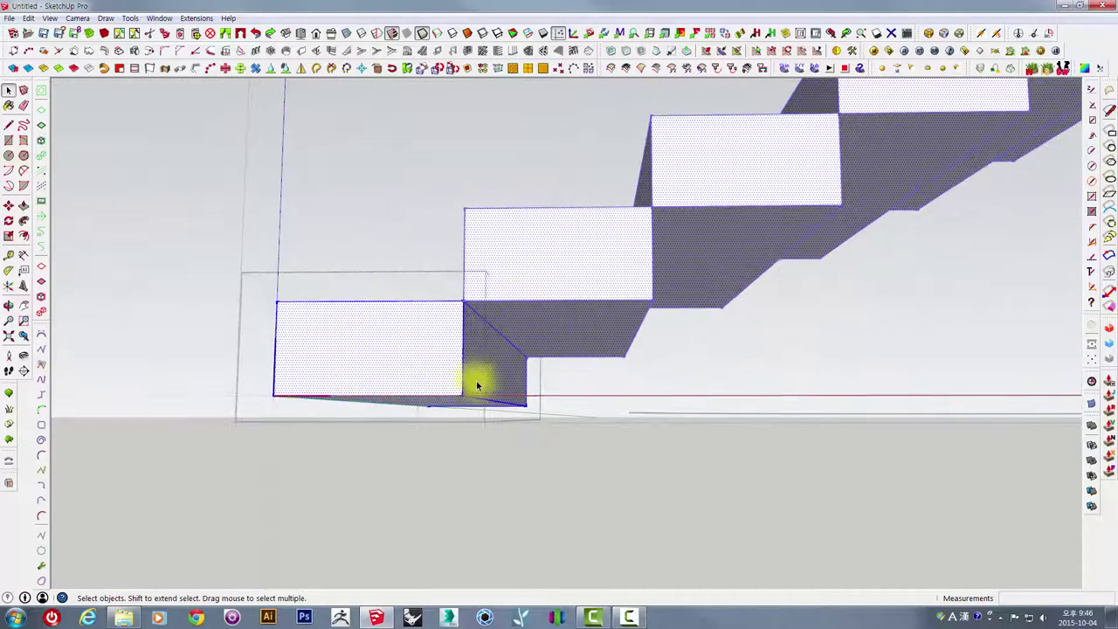
click(649, 307)
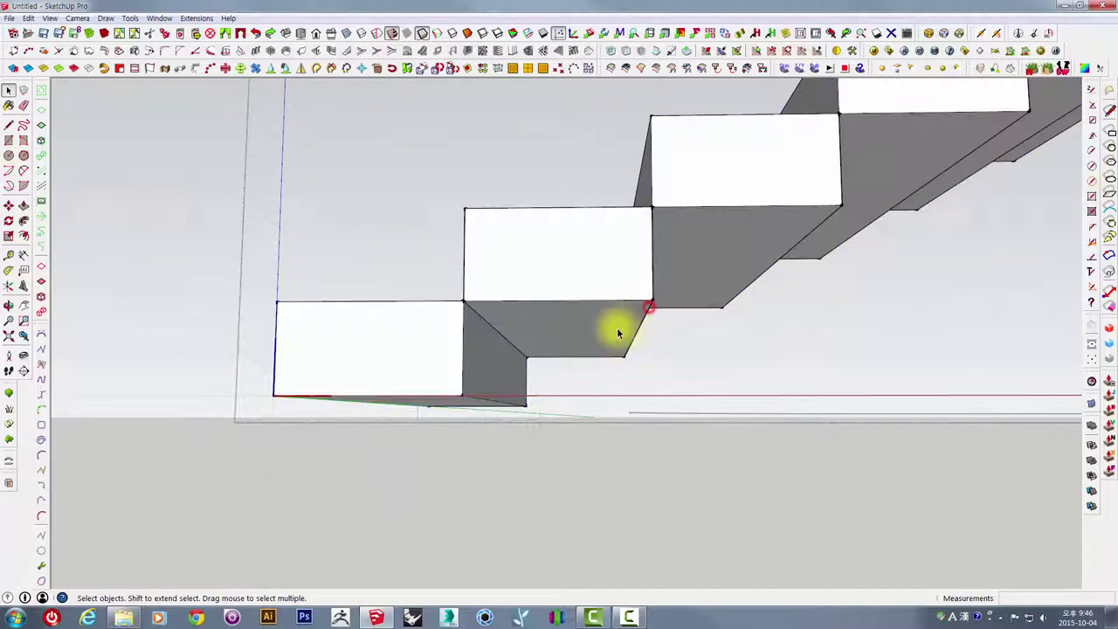
click(452, 358)
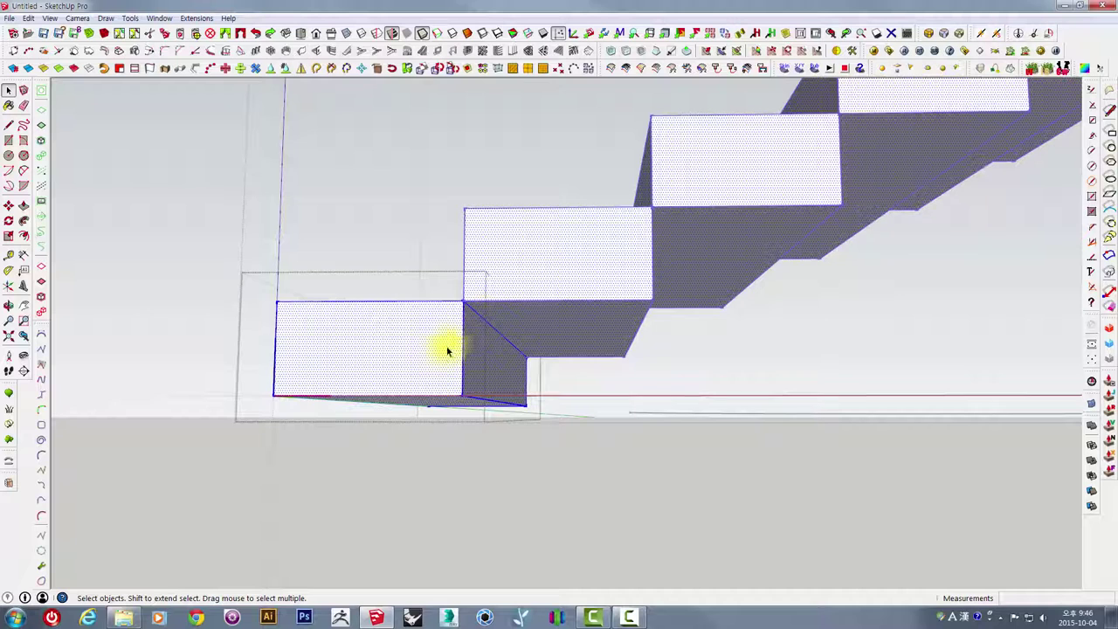
click(520, 288)
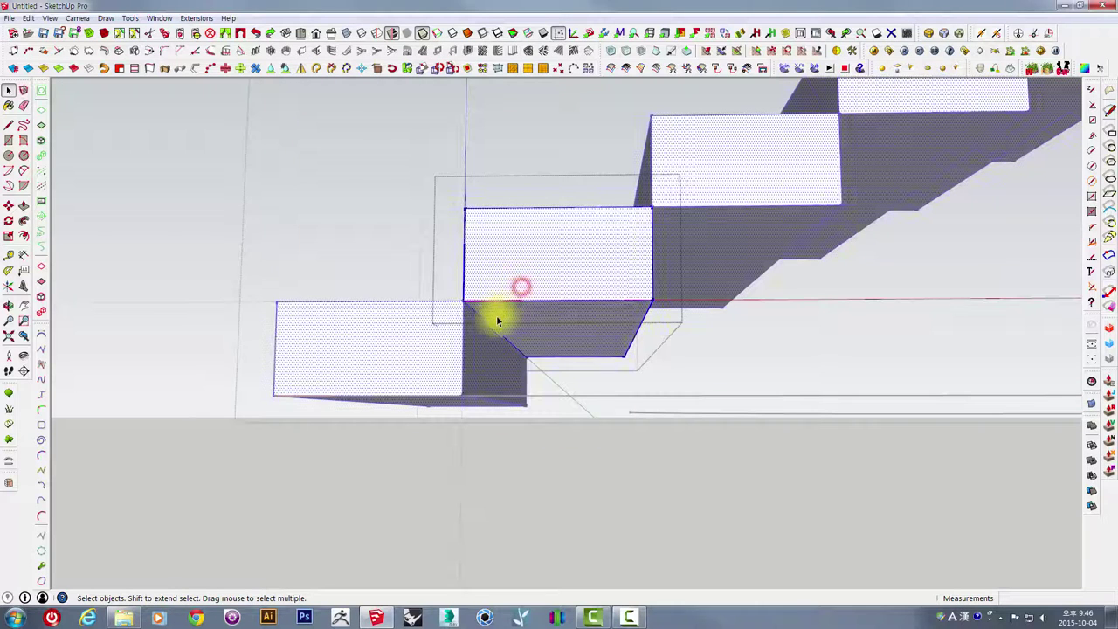
click(411, 282)
In Front view, move the step's lower corner down to the stair base for a sloped underside
middle_drag(412, 282, 447, 314)
key(f)
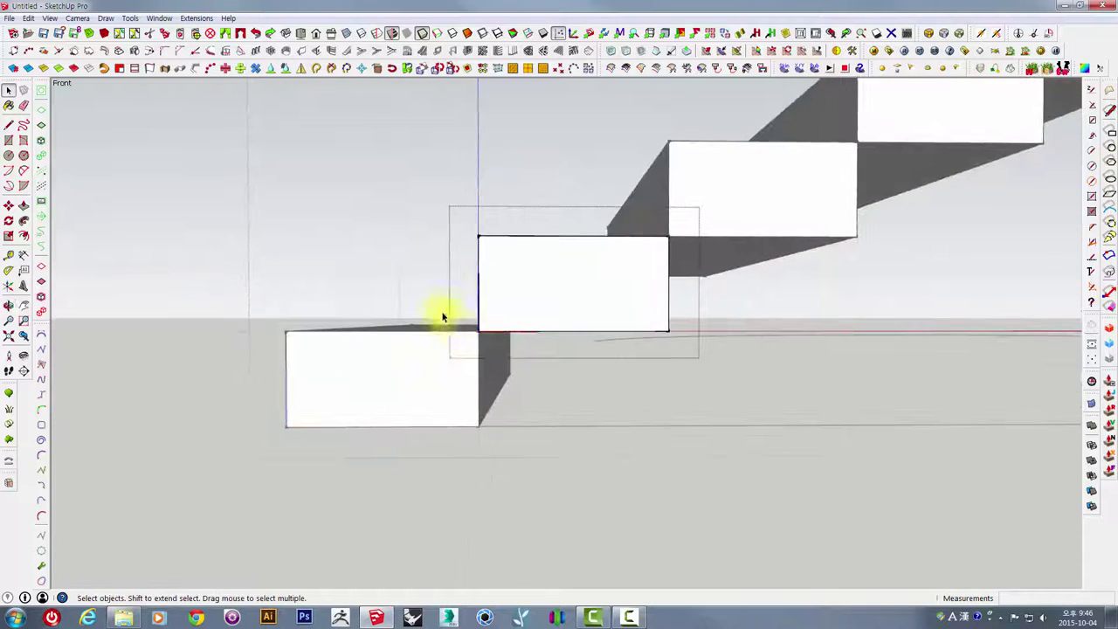
key(m)
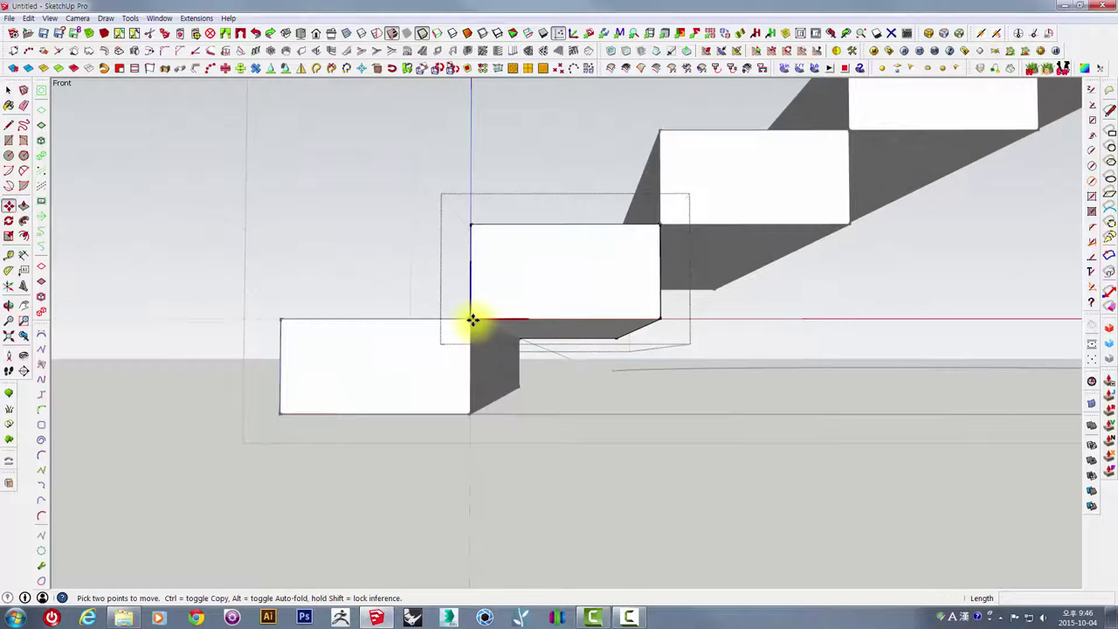
click(474, 322)
click(469, 412)
key(space)
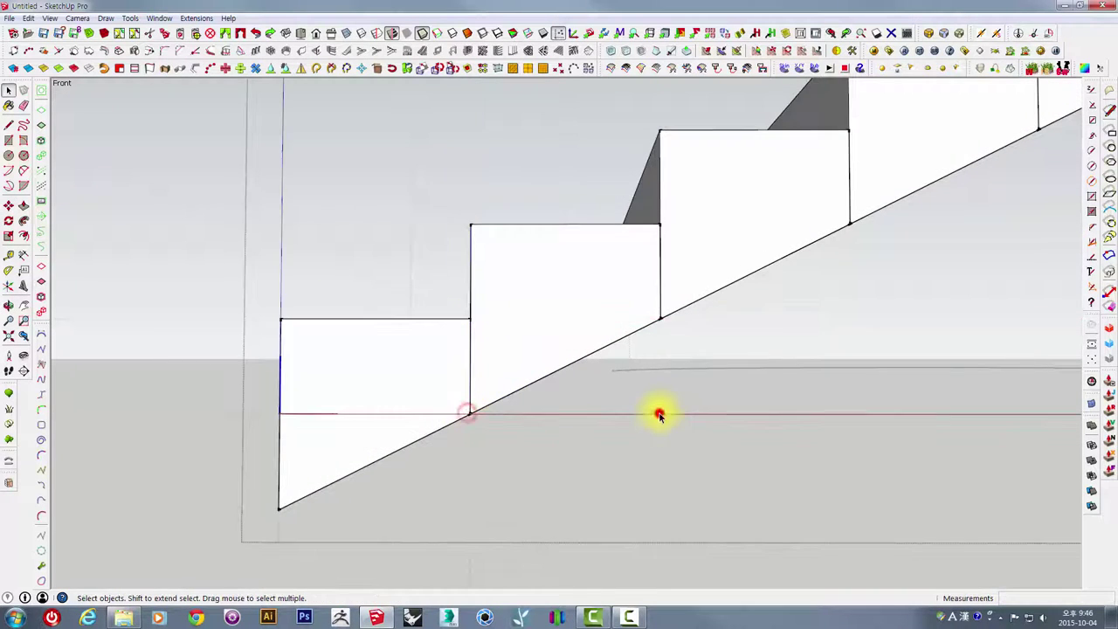
scroll(662, 411, down, 3)
scroll(611, 415, down, 3)
middle_drag(524, 425, 498, 444)
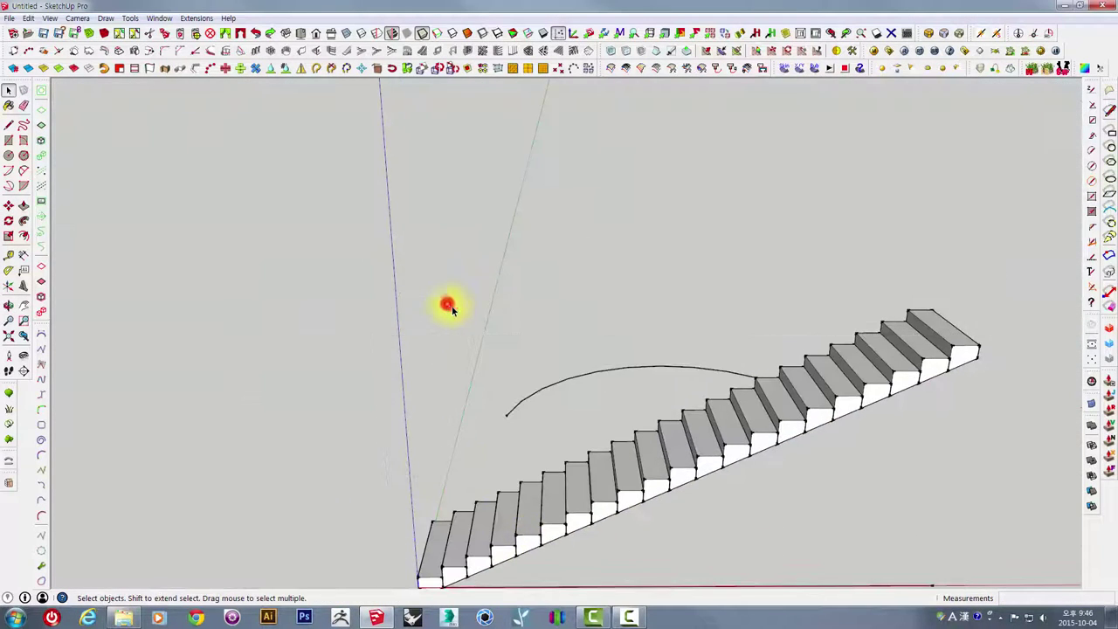
mouse_move(449, 305)
middle_down()
mouse_move(561, 286)
mouse_move(599, 407)
middle_up()
scroll(621, 417, up, 3)
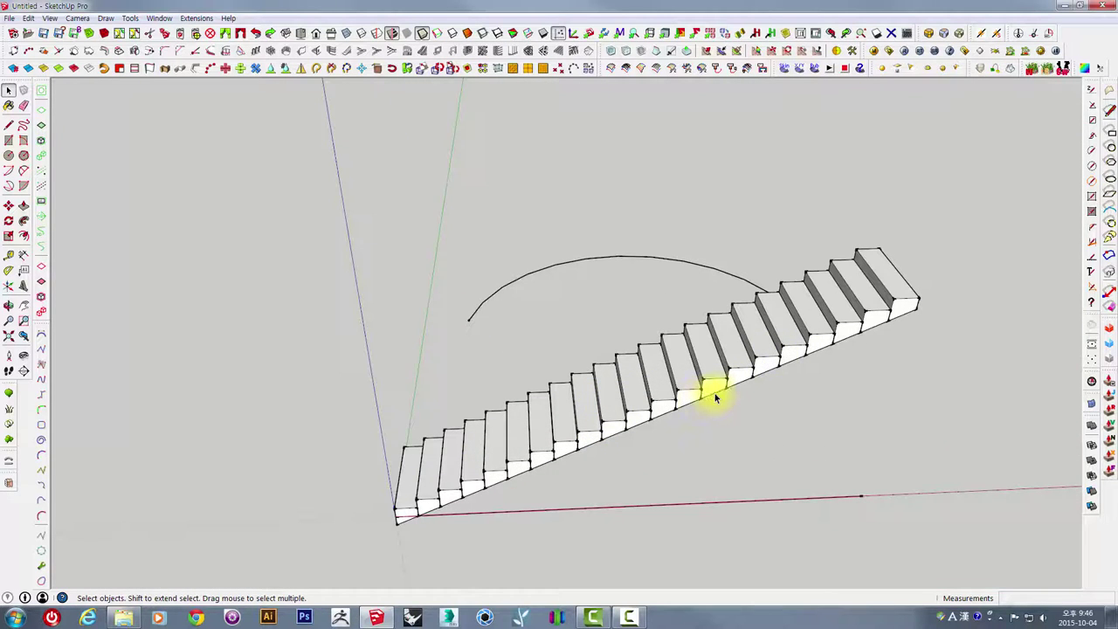
Select all 21 step components in the stair group and dock their Entity Info panel beside the model
middle_drag(695, 392, 669, 436)
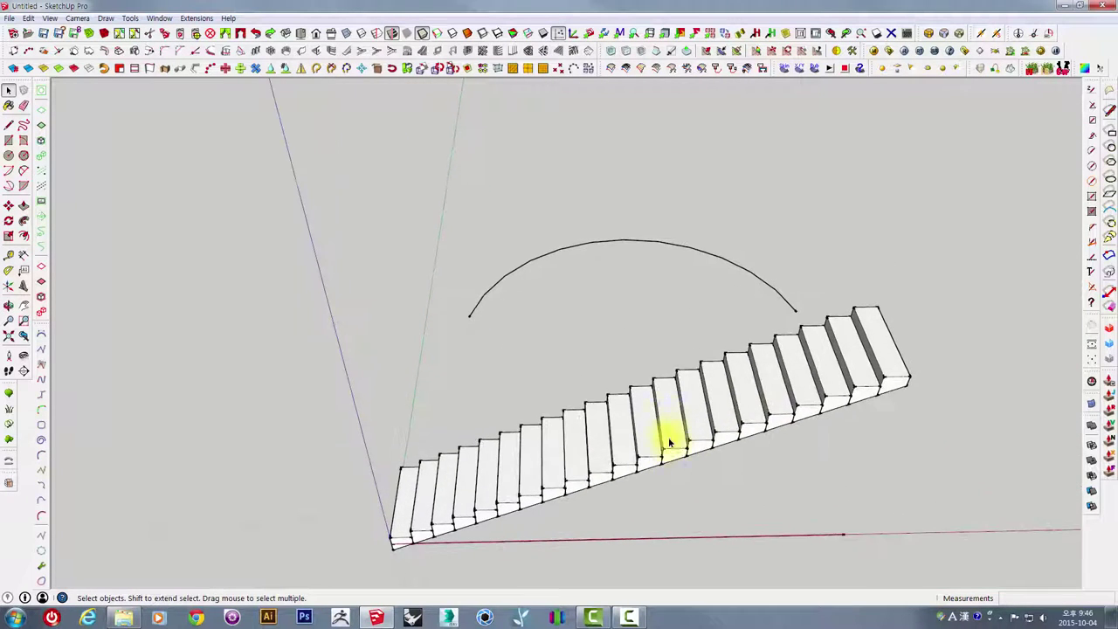
click(668, 432)
middle_drag(606, 509, 563, 450)
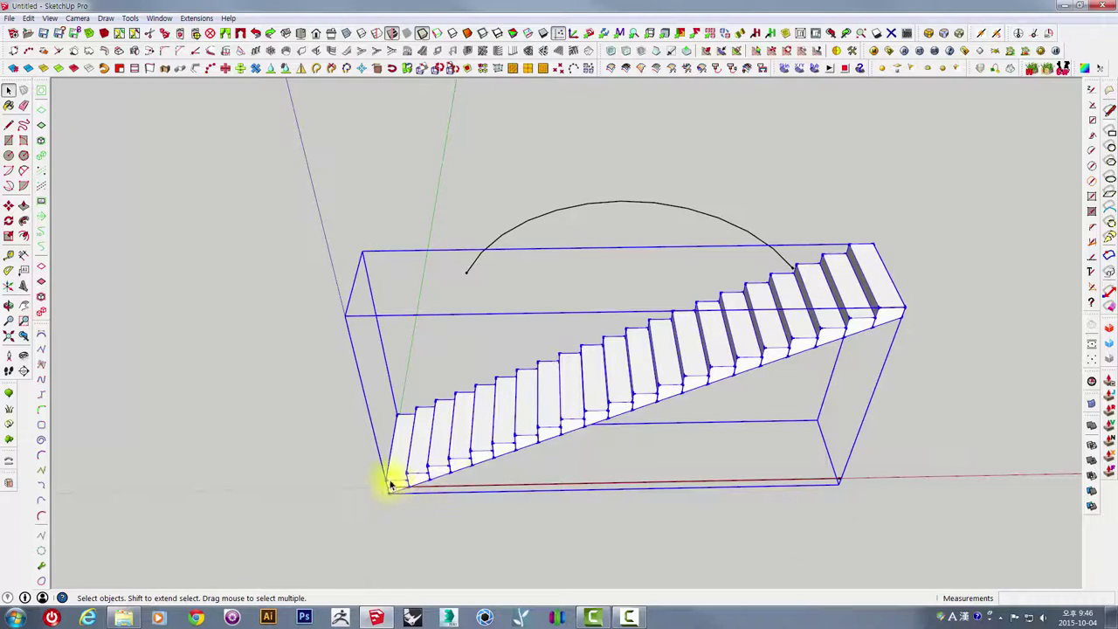
double_click(390, 477)
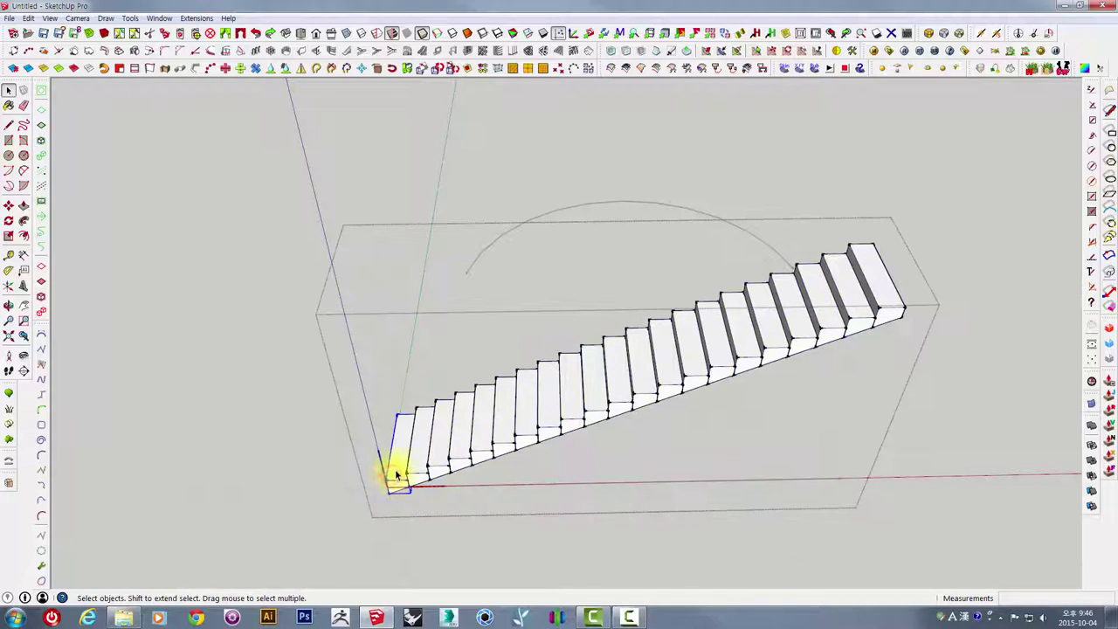
triple_click(398, 473)
middle_drag(479, 448, 627, 353)
right_click(627, 354)
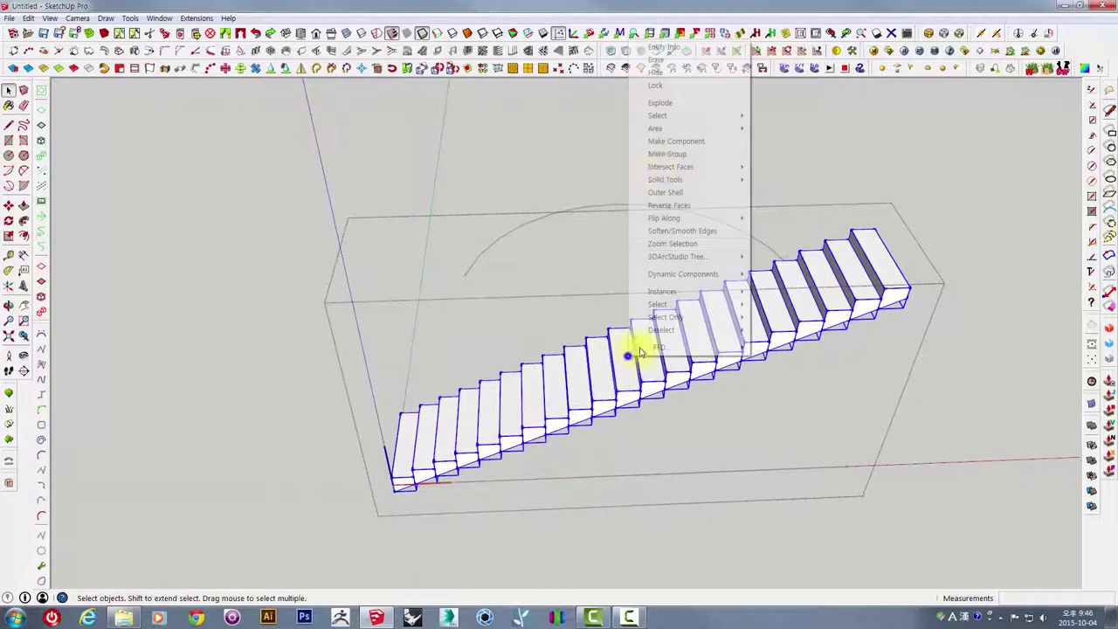
click(663, 48)
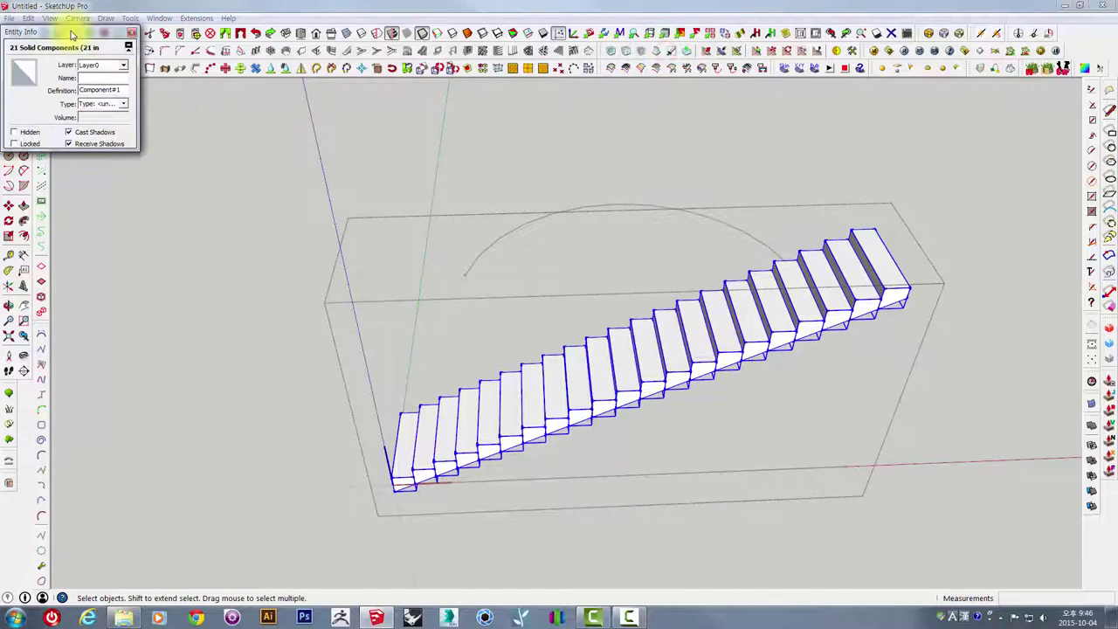
drag(87, 33, 267, 185)
Change the arc's Segments from 12 to 21 in Entity Info
click(593, 202)
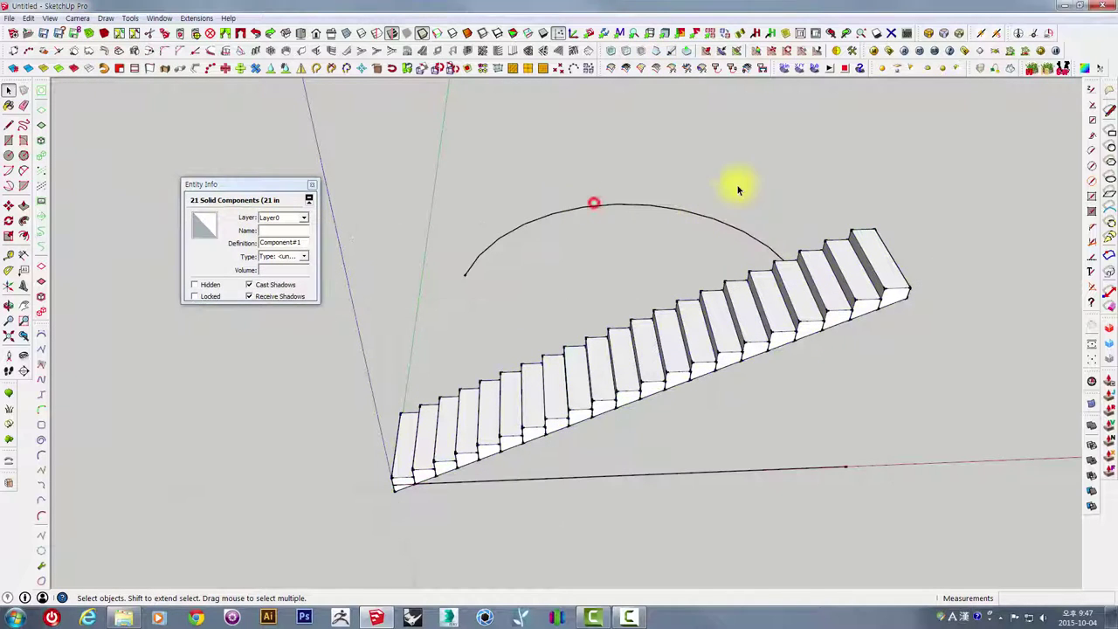
click(737, 182)
click(643, 208)
middle_drag(644, 257, 585, 199)
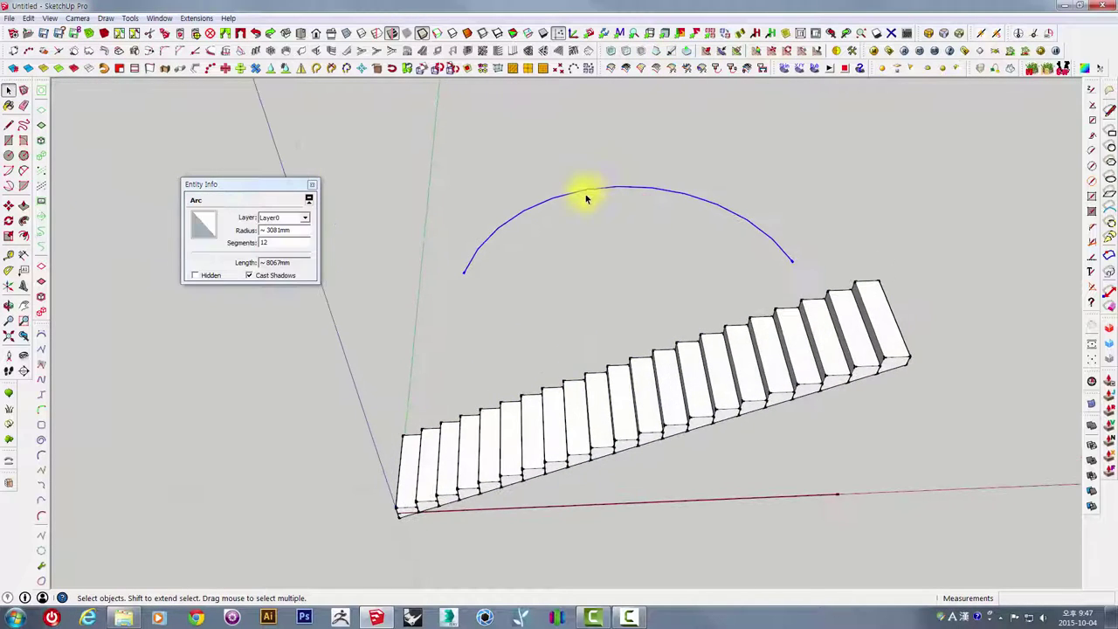
right_click(587, 193)
click(608, 200)
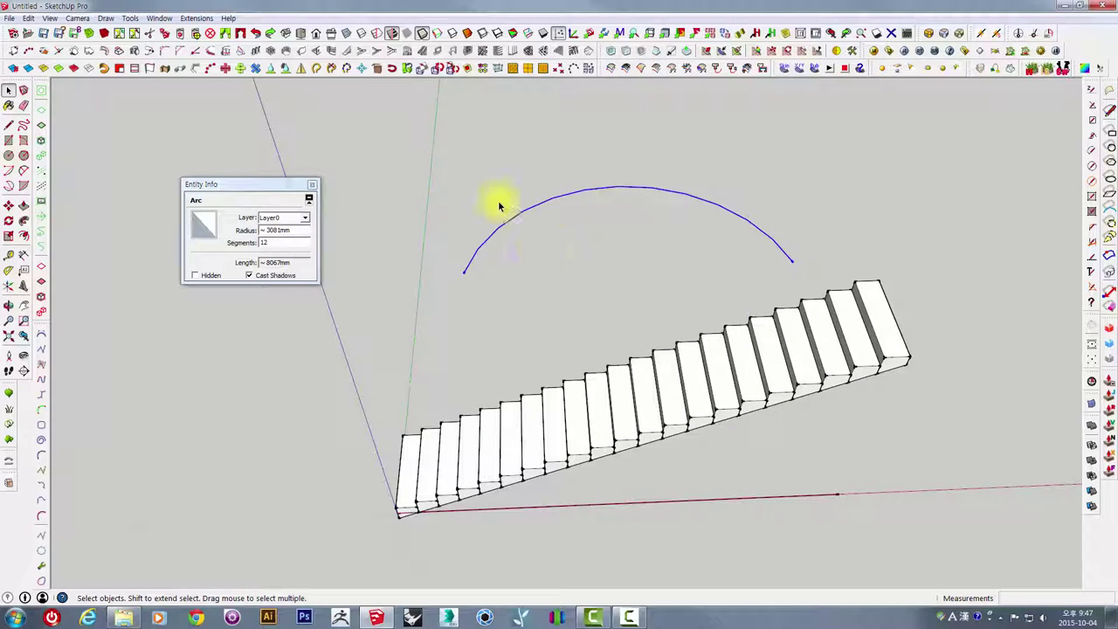
double_click(271, 242)
text(21)
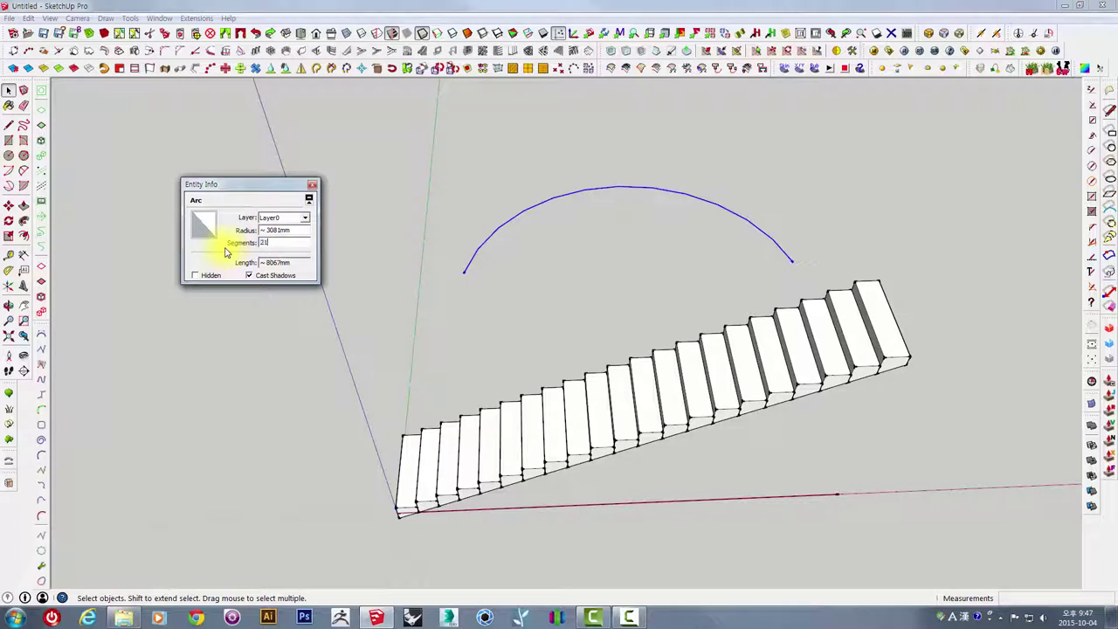
click(444, 316)
middle_drag(444, 316, 522, 224)
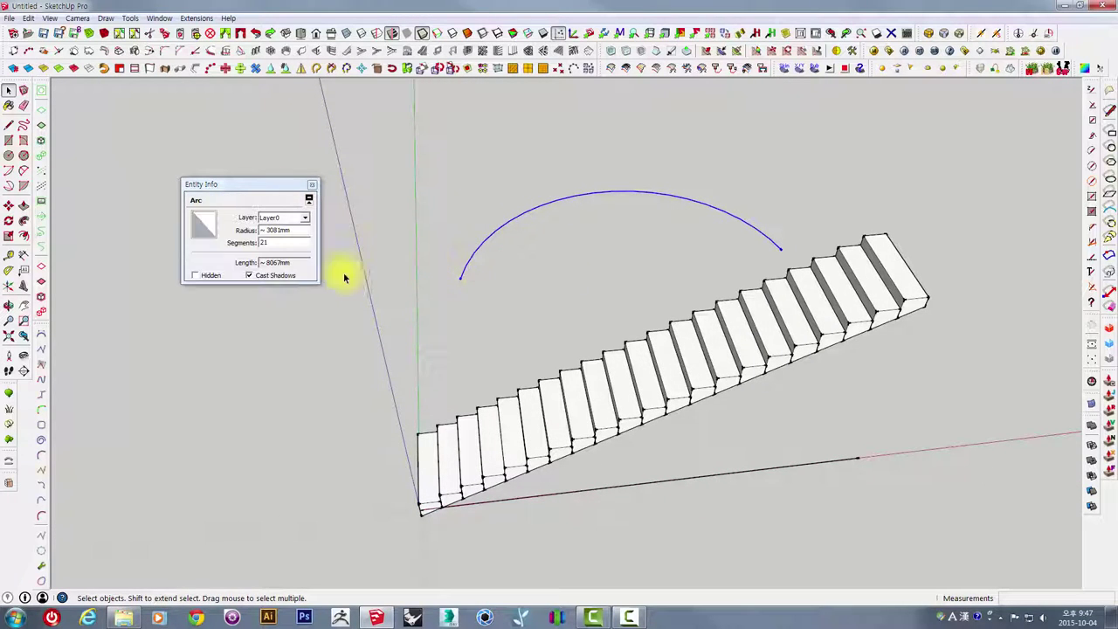
Reselect the straight staircase ready for bending
click(673, 274)
mouse_move(624, 282)
middle_down()
mouse_move(658, 382)
mouse_move(584, 431)
mouse_move(512, 361)
middle_up()
click(658, 382)
click(516, 305)
middle_drag(516, 305, 623, 392)
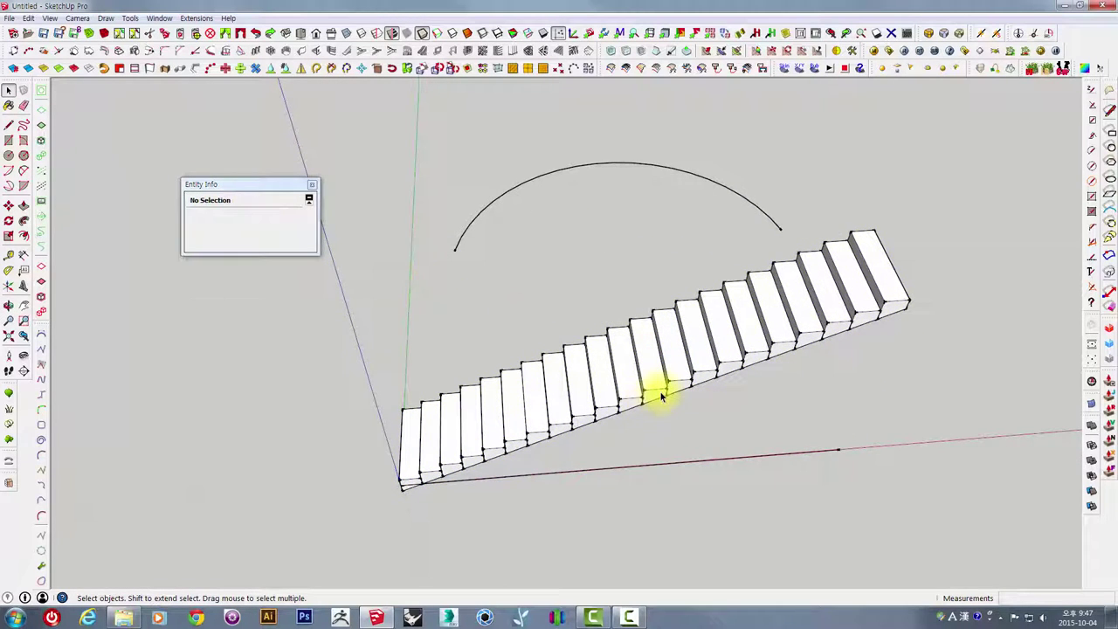
click(677, 362)
Bend the staircase along the 21-segment arc with Shape Bender and accept the result
click(10, 460)
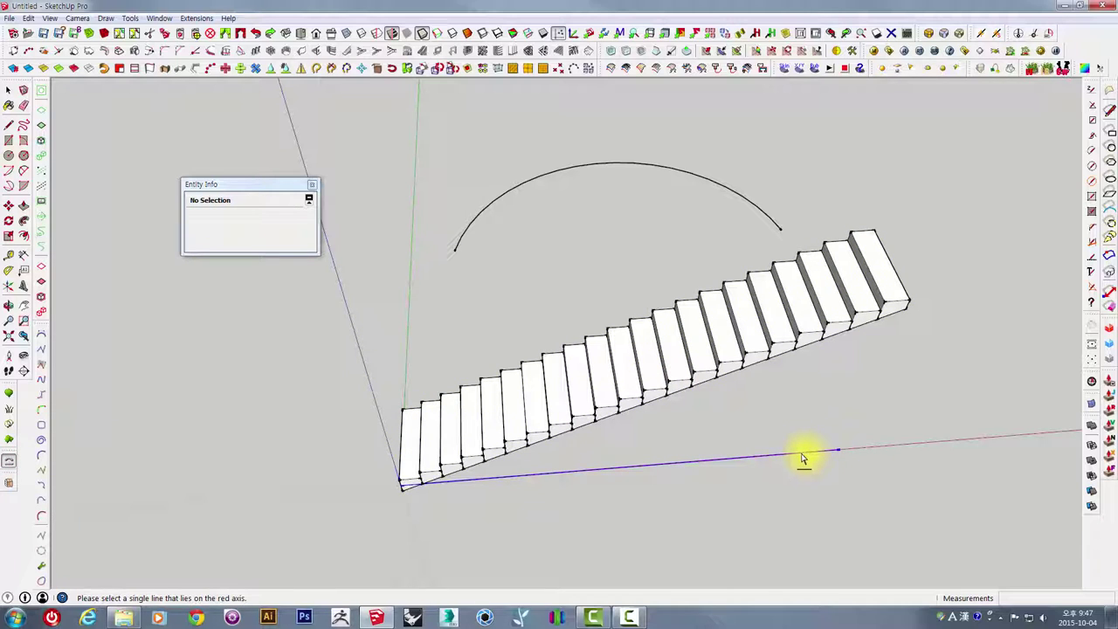
click(758, 210)
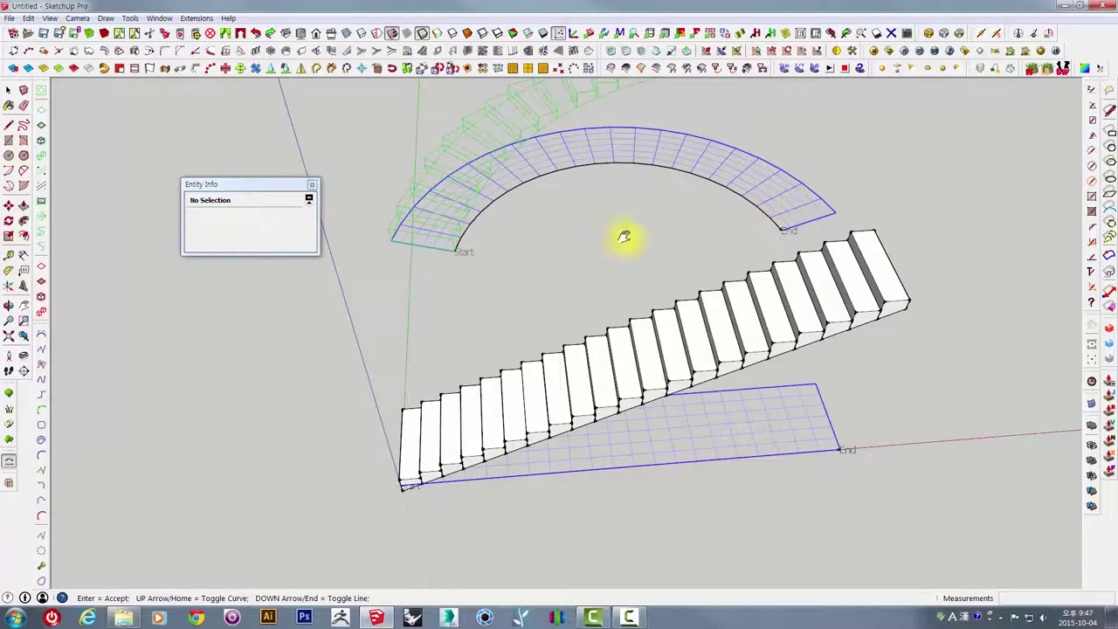
mouse_move(624, 237)
middle_down()
mouse_move(651, 315)
mouse_move(538, 424)
mouse_move(539, 307)
mouse_move(416, 340)
mouse_move(532, 250)
mouse_move(481, 319)
mouse_move(982, 238)
mouse_move(686, 317)
mouse_move(669, 309)
middle_up()
mouse_move(599, 339)
middle_down()
mouse_move(585, 440)
mouse_move(624, 439)
mouse_move(620, 420)
middle_up()
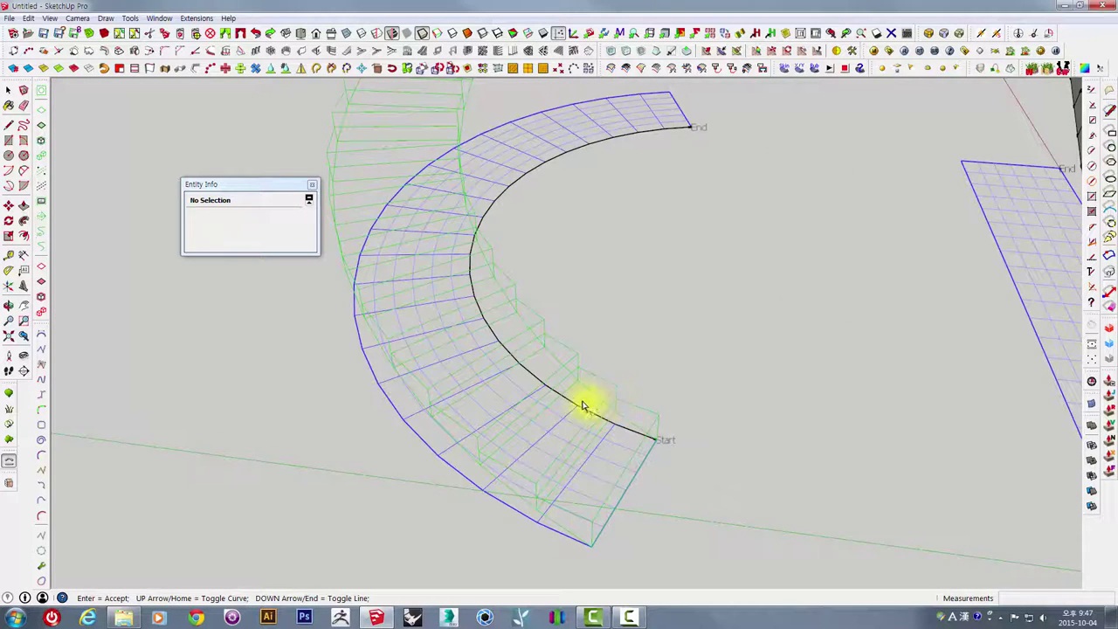
mouse_move(530, 351)
middle_down()
mouse_move(704, 441)
mouse_move(407, 431)
mouse_move(536, 439)
mouse_move(563, 421)
mouse_move(606, 428)
mouse_move(592, 434)
middle_up()
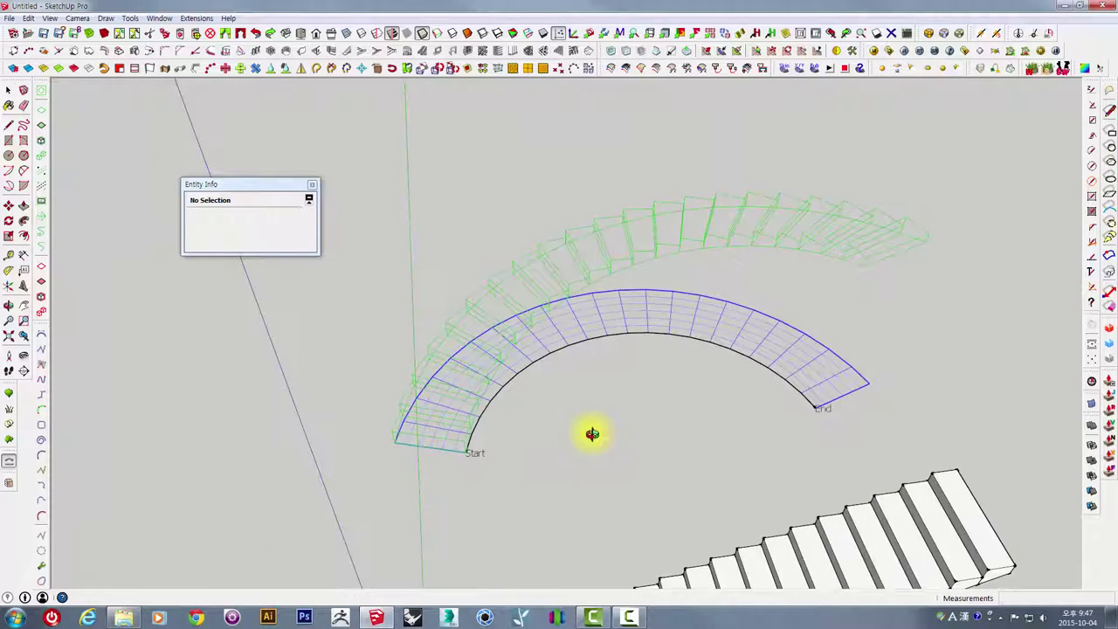
key(Return)
Inspect the curved staircase's geometry, then select the curved staircase component
mouse_move(761, 294)
middle_down()
mouse_move(689, 364)
mouse_move(430, 305)
mouse_move(449, 428)
mouse_move(536, 433)
mouse_move(486, 407)
mouse_move(599, 399)
mouse_move(508, 404)
mouse_move(559, 407)
middle_up()
double_click(448, 429)
triple_click(449, 429)
middle_drag(569, 341, 511, 366)
click(740, 250)
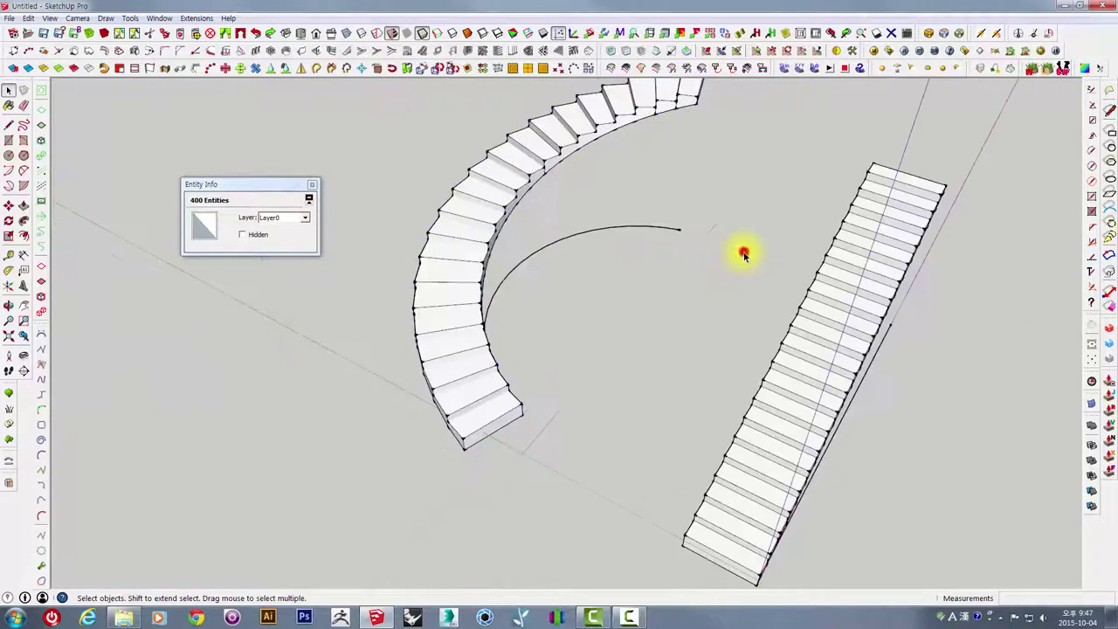
mouse_move(743, 250)
middle_down()
mouse_move(596, 273)
mouse_move(531, 323)
mouse_move(527, 353)
middle_up()
click(596, 273)
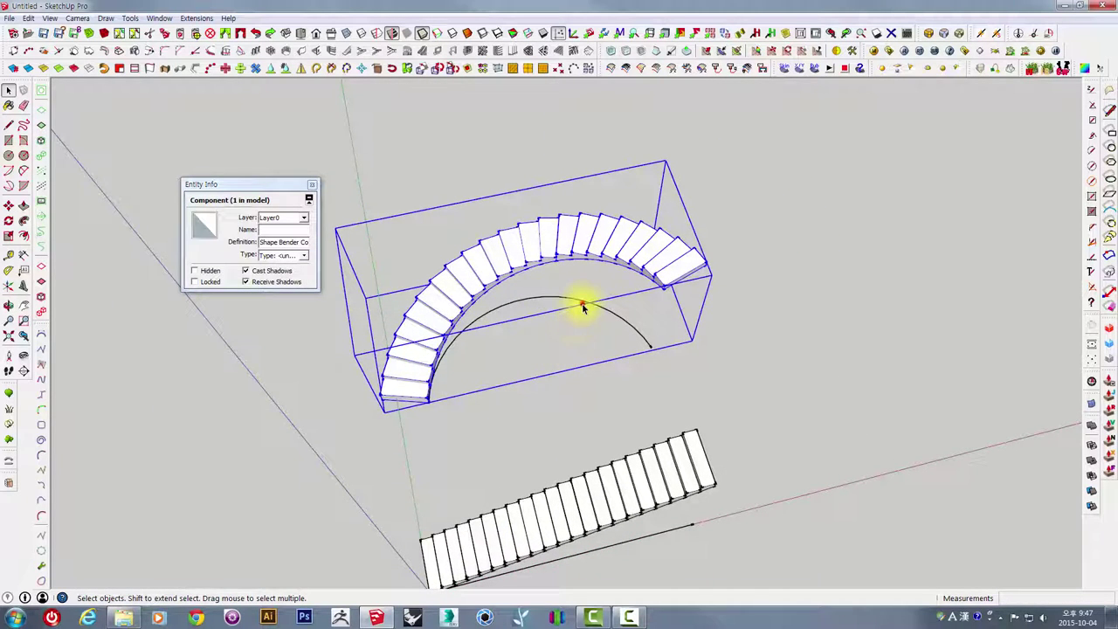
Copy the arc upward above the curved staircase using Move with Ctrl
mouse_move(583, 305)
middle_down()
mouse_move(599, 337)
mouse_move(719, 368)
middle_up()
click(571, 337)
click(619, 312)
key(m)
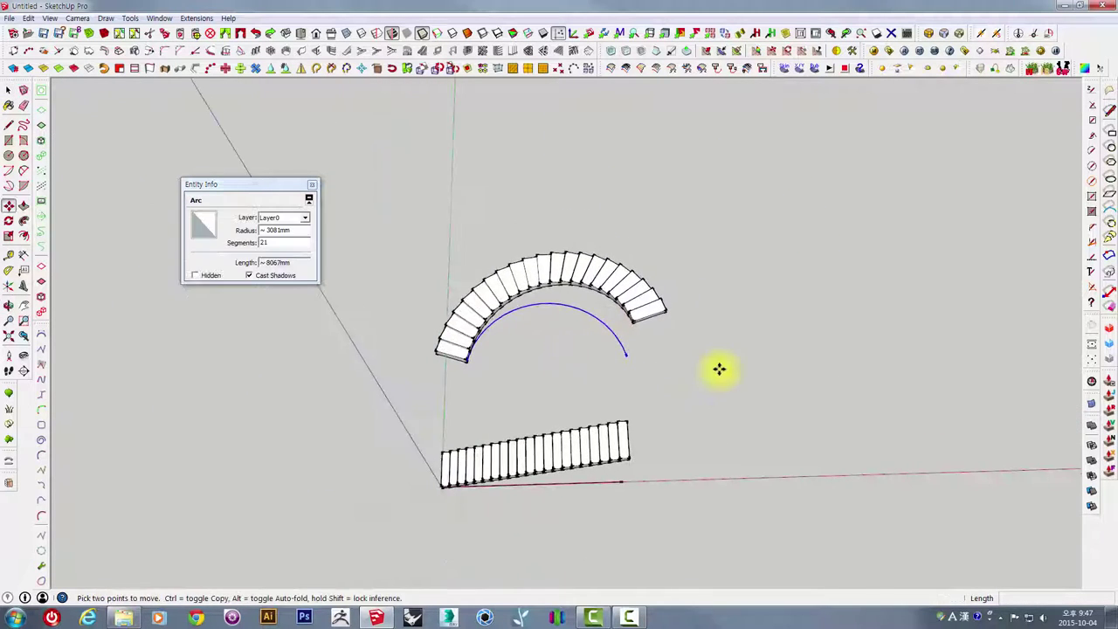
click(733, 377)
key(ctrl)
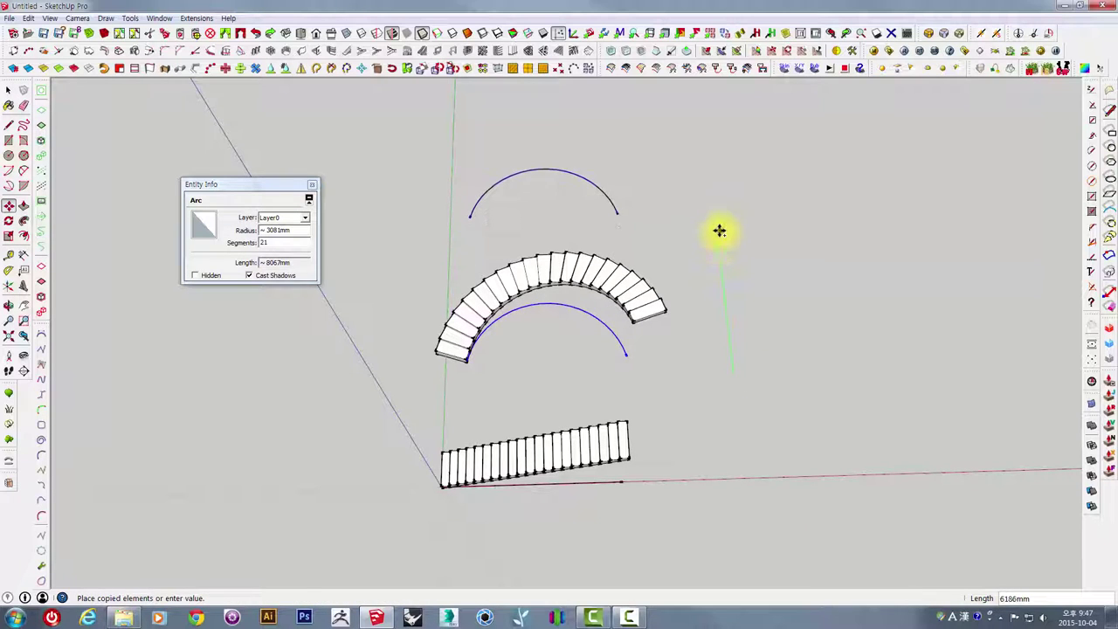
click(719, 230)
mouse_move(719, 231)
middle_down()
mouse_move(711, 220)
mouse_move(711, 228)
middle_up()
key(space)
Set the copied arc to 12 segments and check the top arc's properties
click(279, 240)
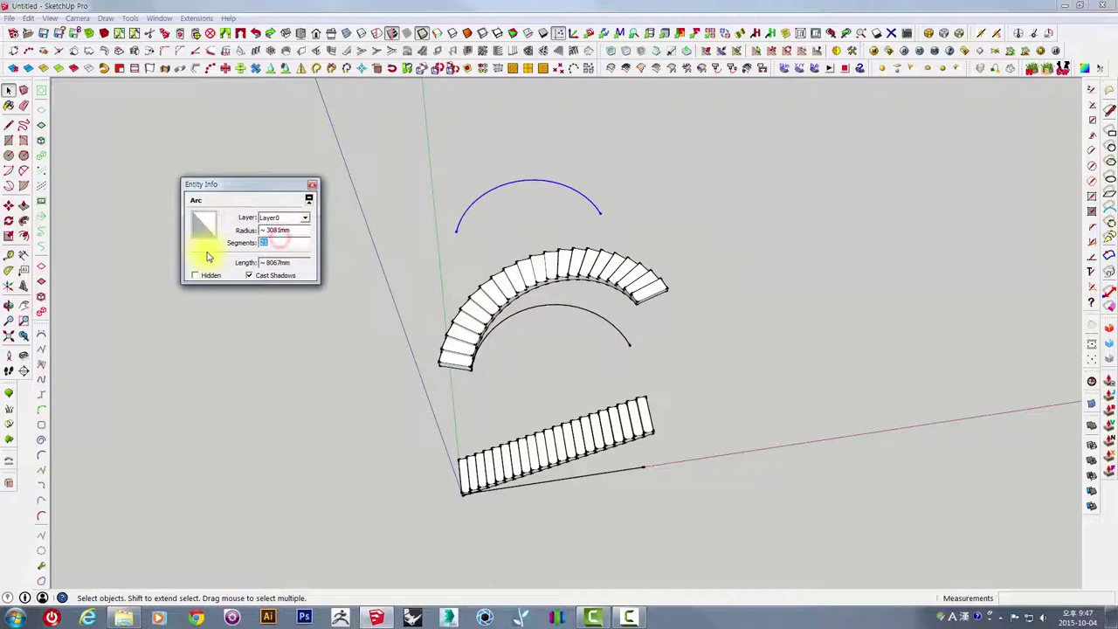
click(750, 368)
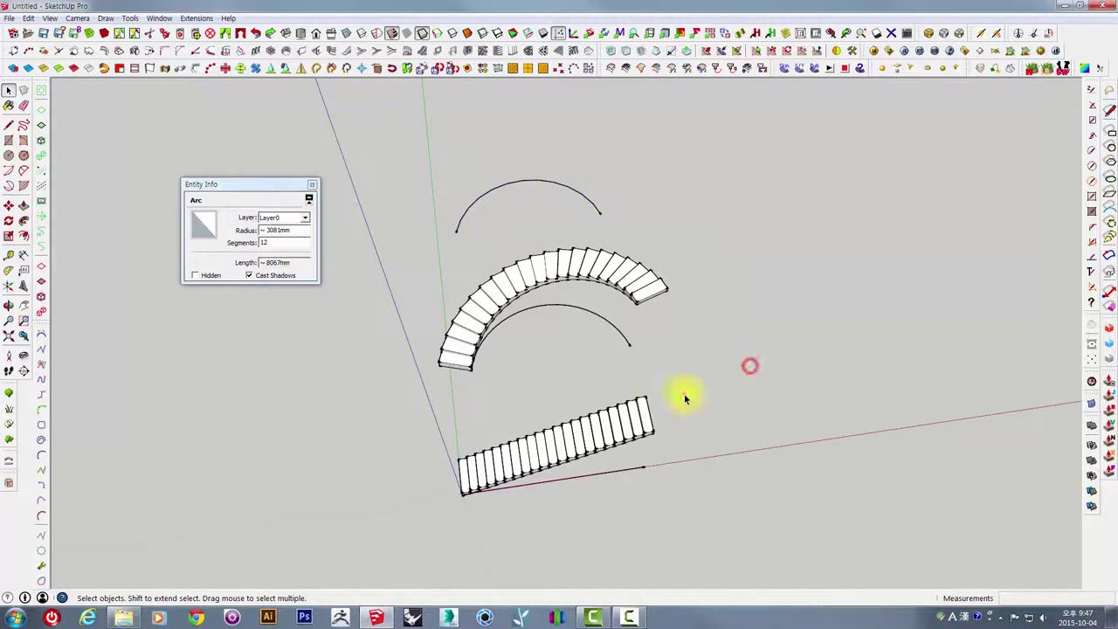
click(553, 212)
middle_drag(619, 270, 623, 445)
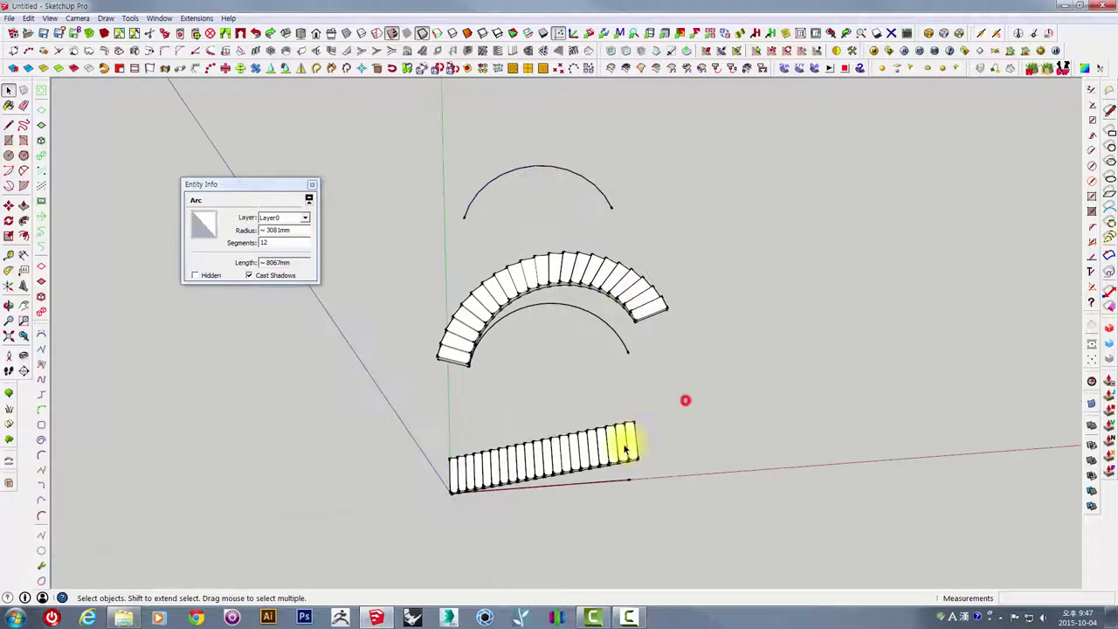
Bend the straight staircase with Shape Bender along the copied upper arc
click(624, 447)
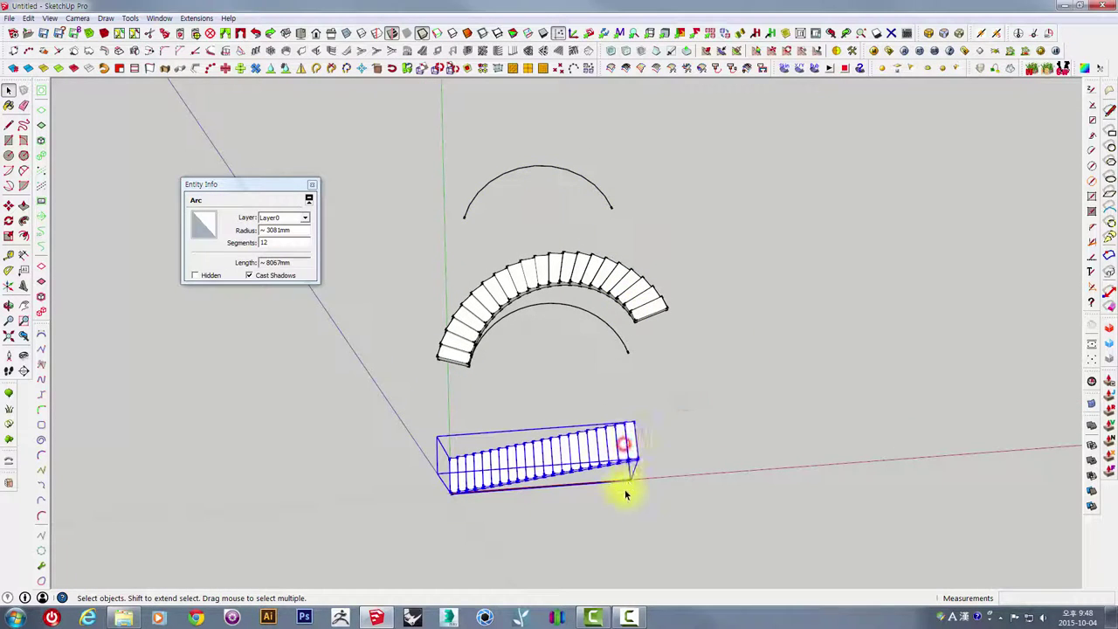
click(11, 463)
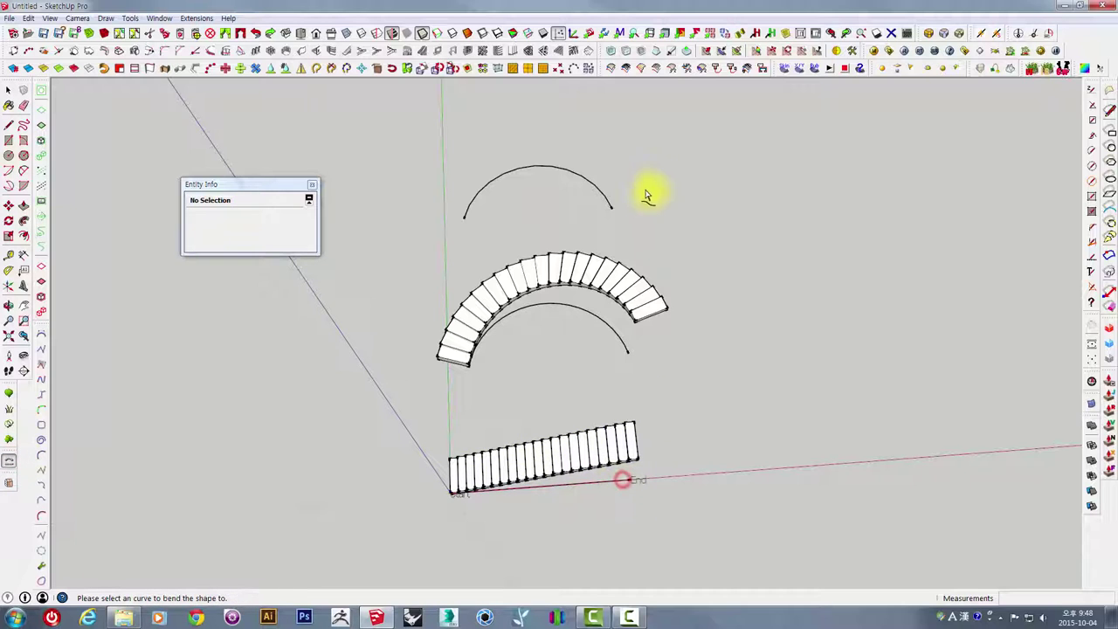
click(603, 197)
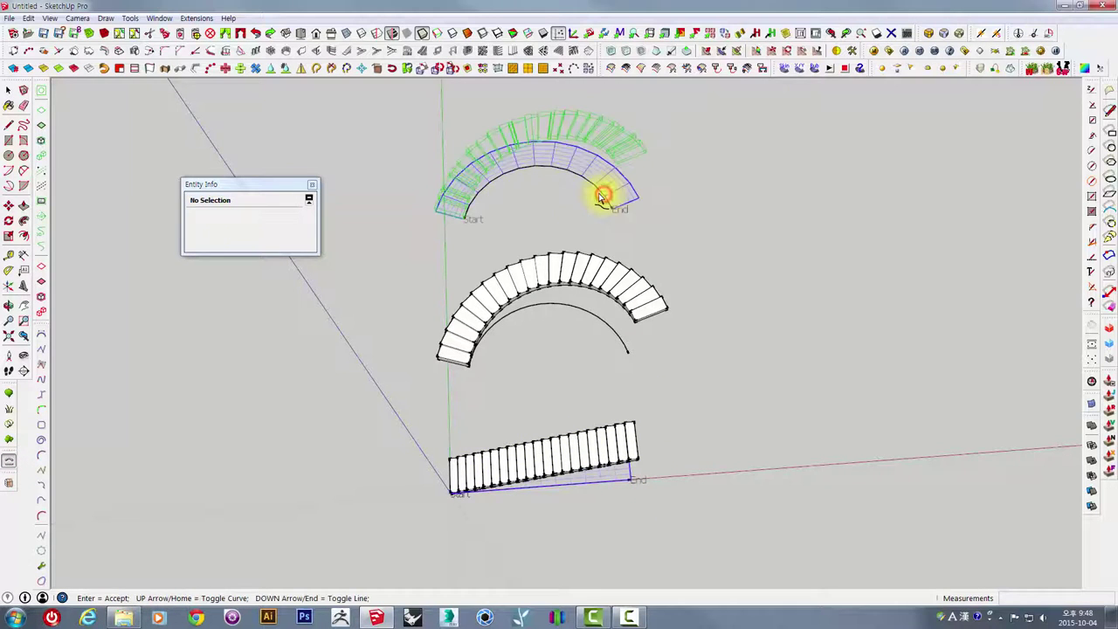
mouse_move(603, 192)
middle_down()
mouse_move(681, 197)
mouse_move(521, 201)
middle_up()
key(Return)
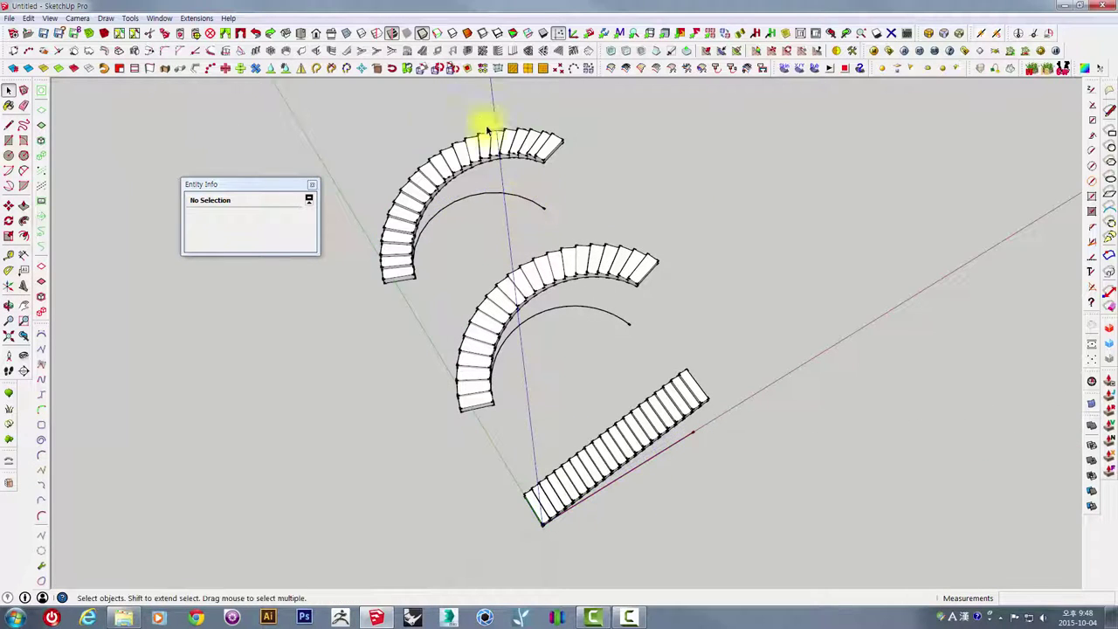
scroll(414, 204, up, 3)
scroll(433, 300, up, 3)
mouse_move(432, 300)
middle_down()
mouse_move(826, 181)
mouse_move(581, 436)
mouse_move(644, 434)
middle_up()
double_click(584, 435)
triple_click(585, 435)
scroll(590, 437, down, 3)
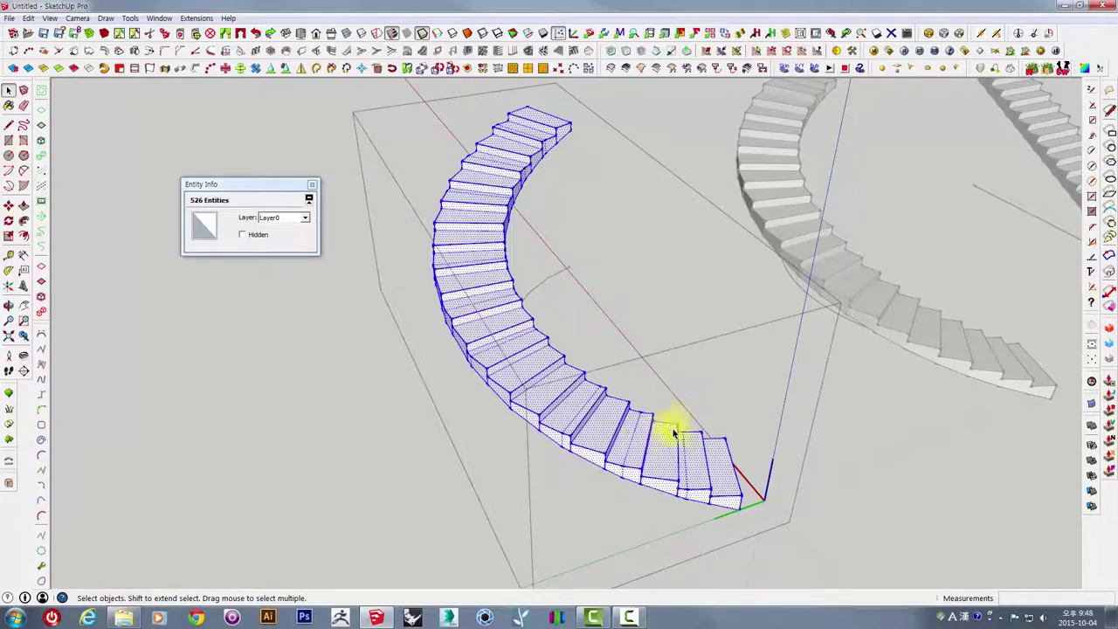
mouse_move(691, 493)
middle_down()
mouse_move(544, 424)
mouse_move(643, 449)
mouse_move(637, 357)
mouse_move(188, 421)
mouse_move(462, 274)
mouse_move(707, 320)
mouse_move(654, 372)
mouse_move(701, 415)
middle_up()
mouse_move(808, 443)
middle_down()
mouse_move(644, 439)
mouse_move(669, 317)
middle_up()
mouse_move(529, 354)
middle_down()
mouse_move(688, 207)
mouse_move(911, 214)
mouse_move(606, 317)
mouse_move(604, 413)
middle_up()
mouse_move(680, 369)
middle_down()
mouse_move(655, 309)
mouse_move(783, 301)
middle_up()
middle_drag(821, 266, 522, 472)
mouse_move(556, 206)
middle_down()
mouse_move(516, 212)
mouse_move(673, 292)
mouse_move(641, 349)
mouse_move(867, 360)
mouse_move(524, 360)
middle_up()
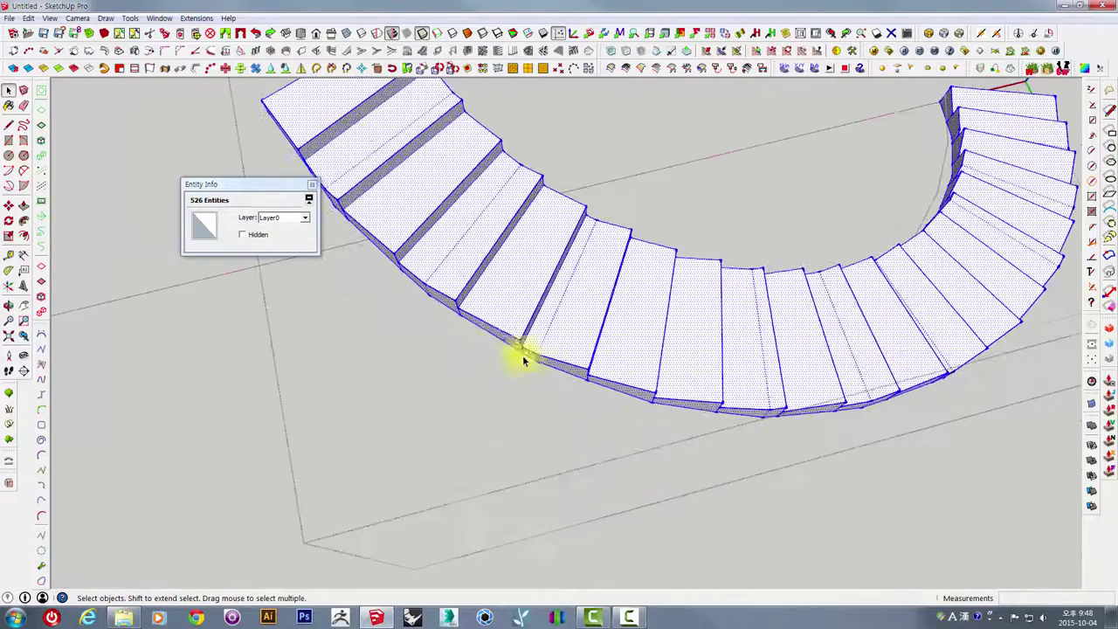
mouse_move(669, 408)
middle_down()
mouse_move(591, 446)
mouse_move(566, 477)
middle_up()
middle_drag(642, 486, 500, 404)
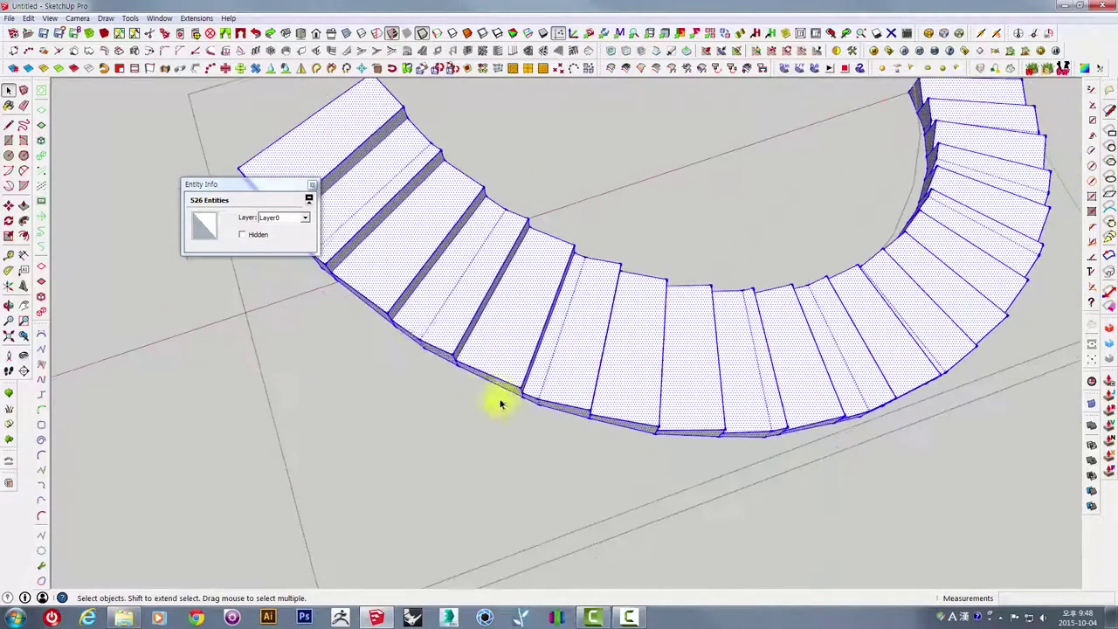
scroll(424, 338, down, 3)
mouse_move(574, 358)
middle_down()
mouse_move(679, 354)
mouse_move(554, 332)
mouse_move(516, 203)
mouse_move(623, 305)
mouse_move(512, 371)
mouse_move(524, 335)
mouse_move(379, 381)
mouse_move(568, 424)
middle_up()
click(516, 202)
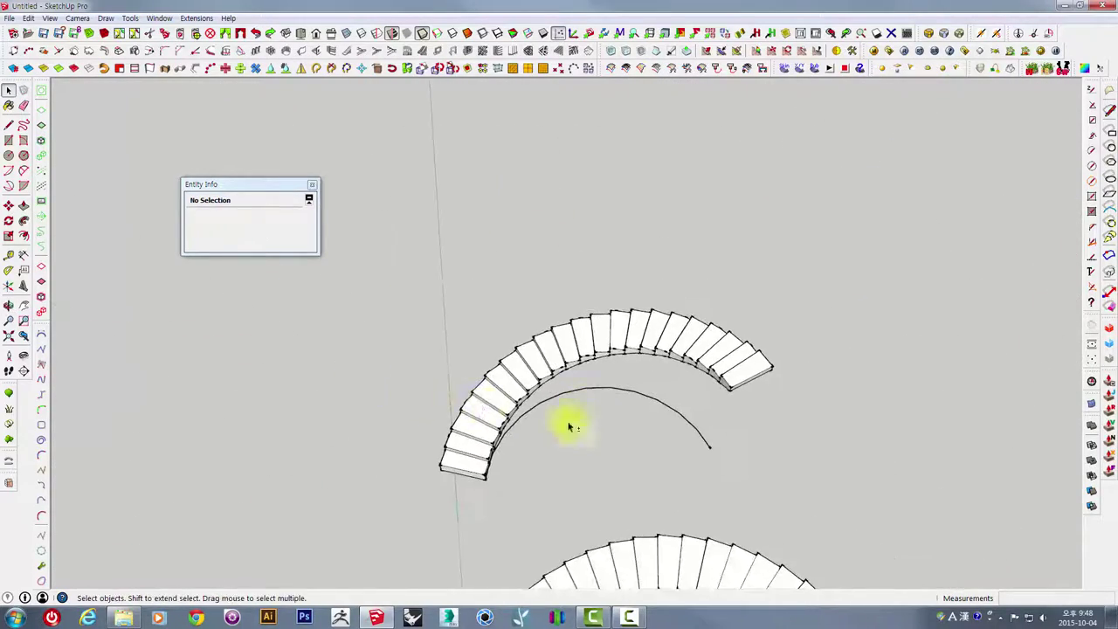
Delete the upper curved staircase and its arc
scroll(591, 293, up, 2)
click(538, 319)
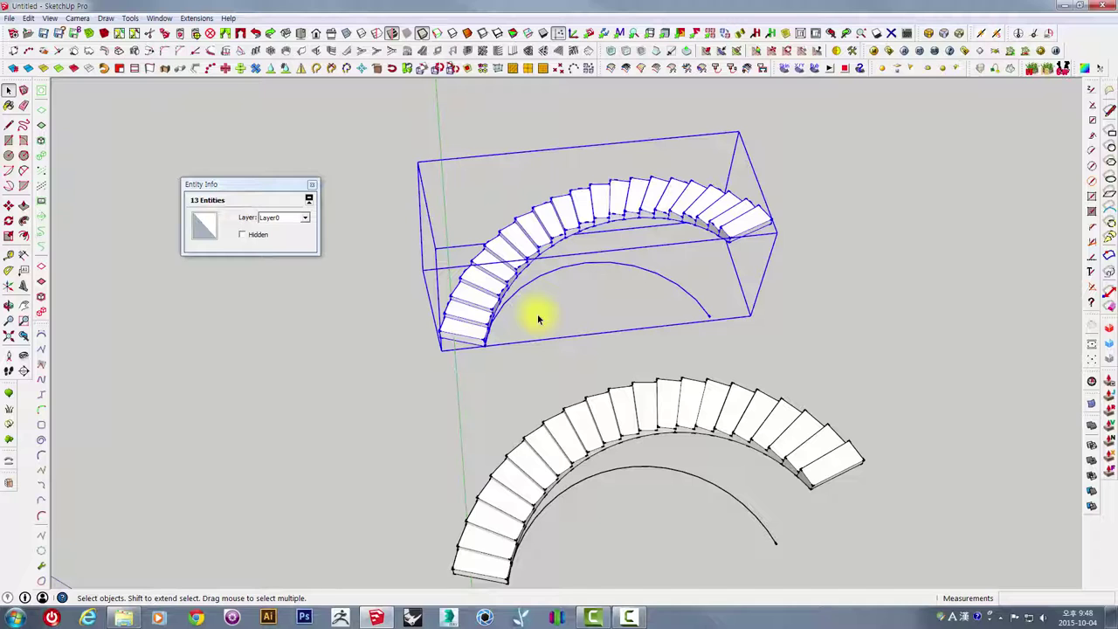
key(Delete)
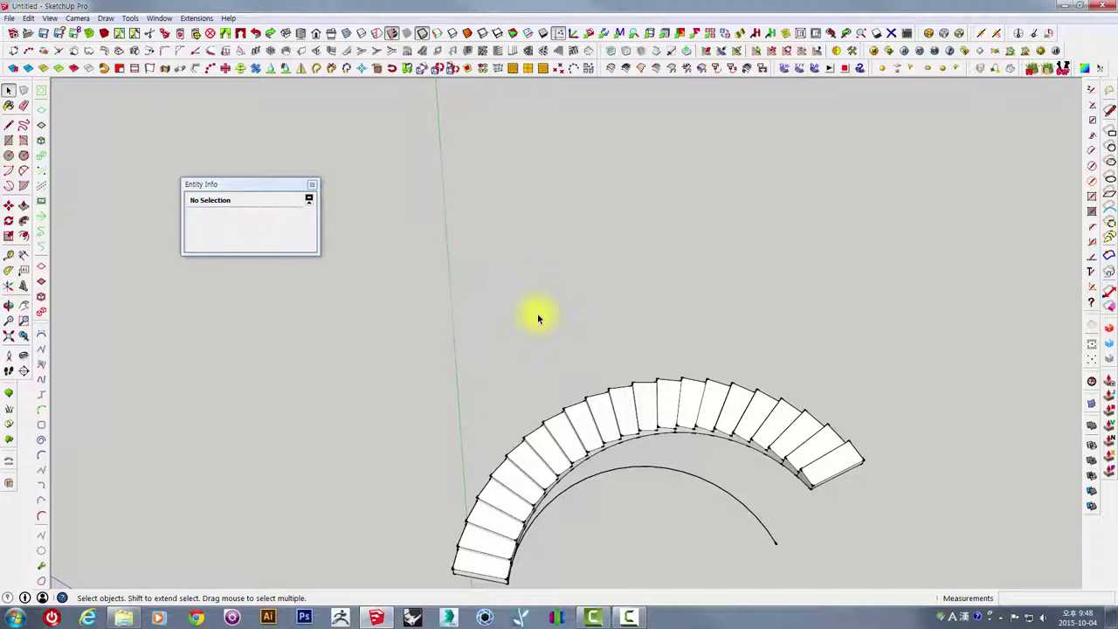
mouse_move(624, 370)
middle_down()
mouse_move(606, 158)
mouse_move(657, 341)
mouse_move(649, 289)
mouse_move(679, 300)
mouse_move(361, 282)
mouse_move(777, 299)
mouse_move(743, 444)
mouse_move(606, 387)
mouse_move(580, 429)
middle_up()
Copy the remaining curved staircase 6298 mm to the right with Move and Ctrl
double_click(724, 293)
click(878, 268)
click(749, 310)
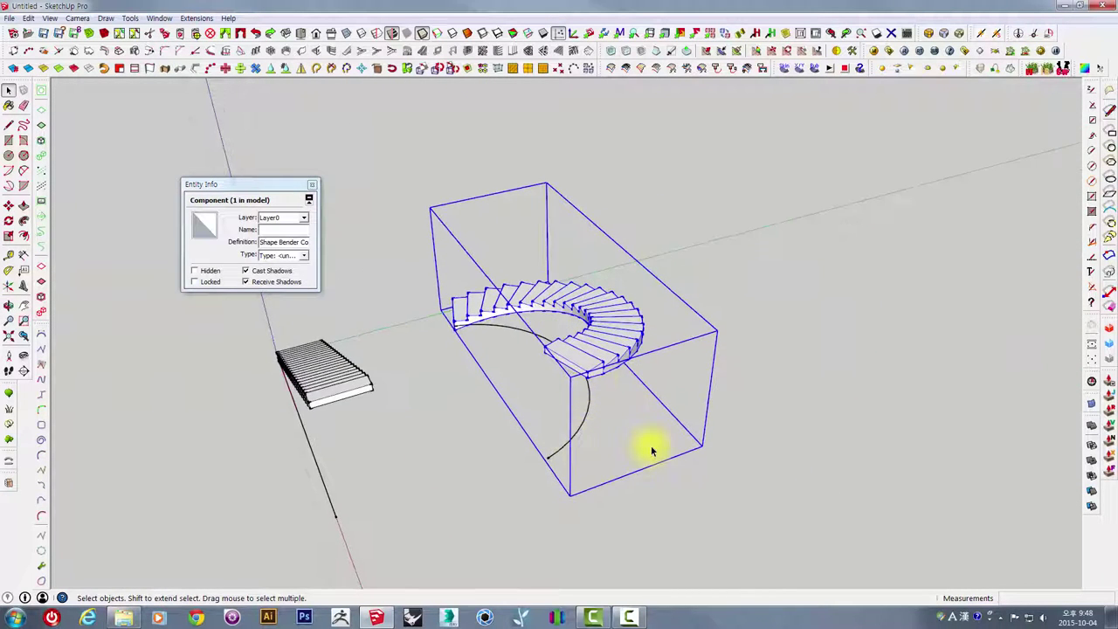
key(m)
click(489, 442)
key(ctrl)
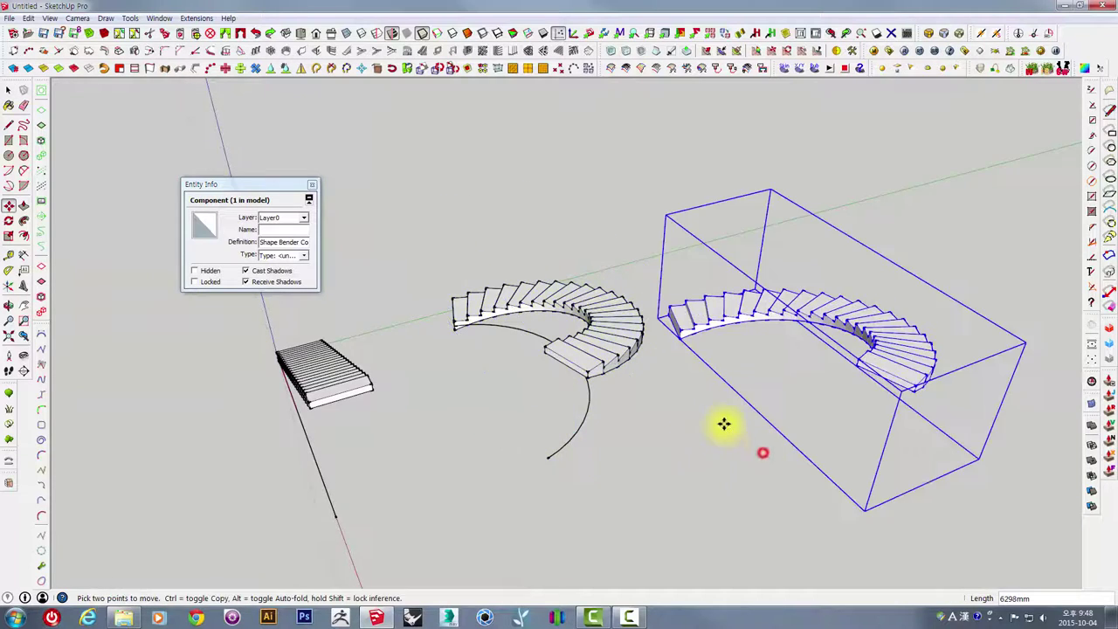
click(724, 425)
mouse_move(724, 425)
middle_down()
mouse_move(899, 180)
mouse_move(819, 210)
mouse_move(870, 282)
middle_up()
key(space)
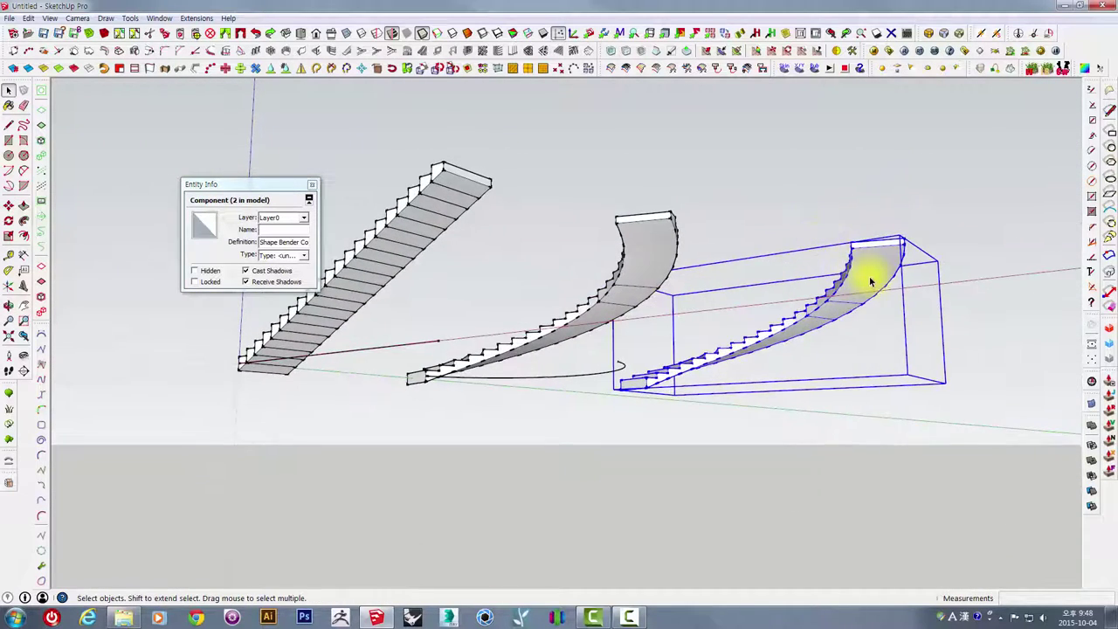
click(775, 208)
mouse_move(721, 282)
middle_down()
mouse_move(619, 237)
mouse_move(791, 294)
mouse_move(665, 241)
middle_up()
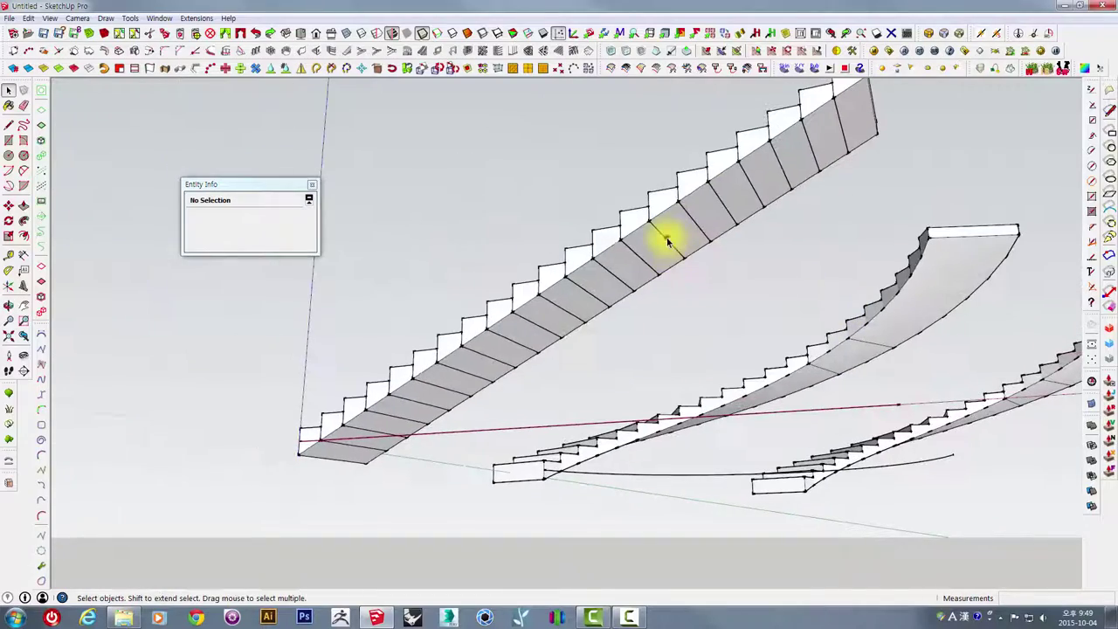
click(666, 241)
triple_click(930, 267)
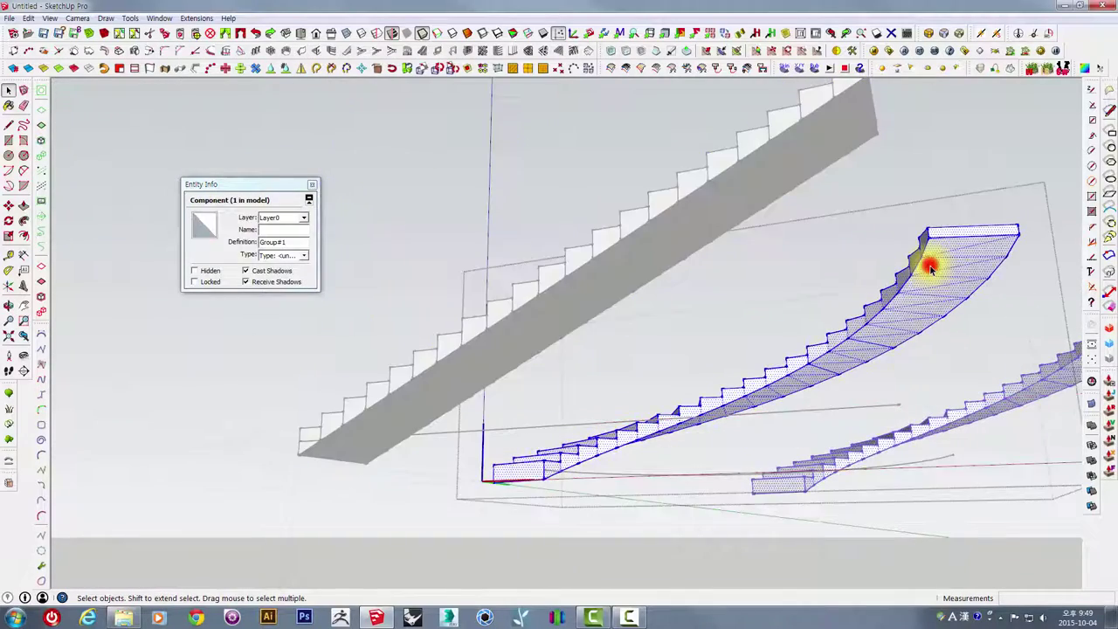
scroll(916, 262, up, 5)
mouse_move(902, 270)
middle_down()
mouse_move(950, 309)
mouse_move(923, 275)
middle_up()
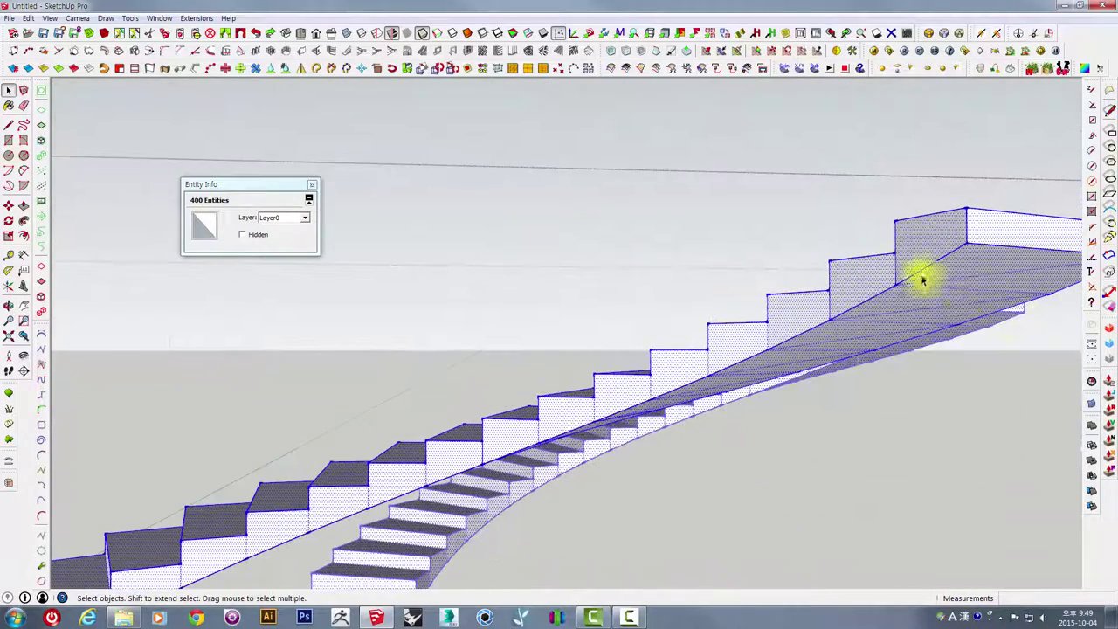
click(948, 275)
click(920, 251)
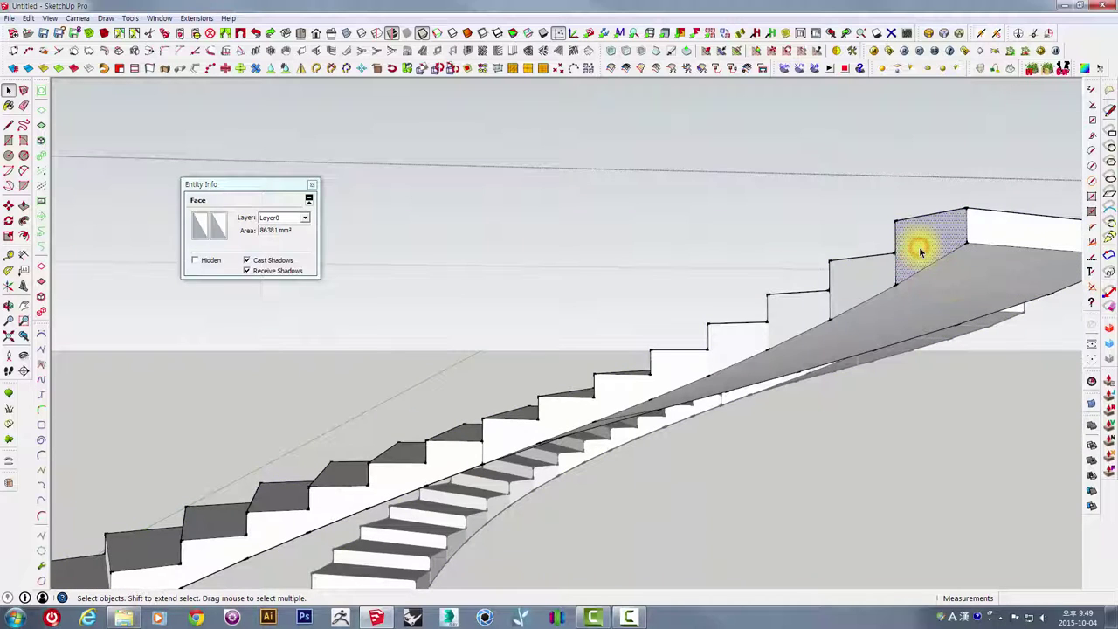
middle_drag(943, 262, 959, 371)
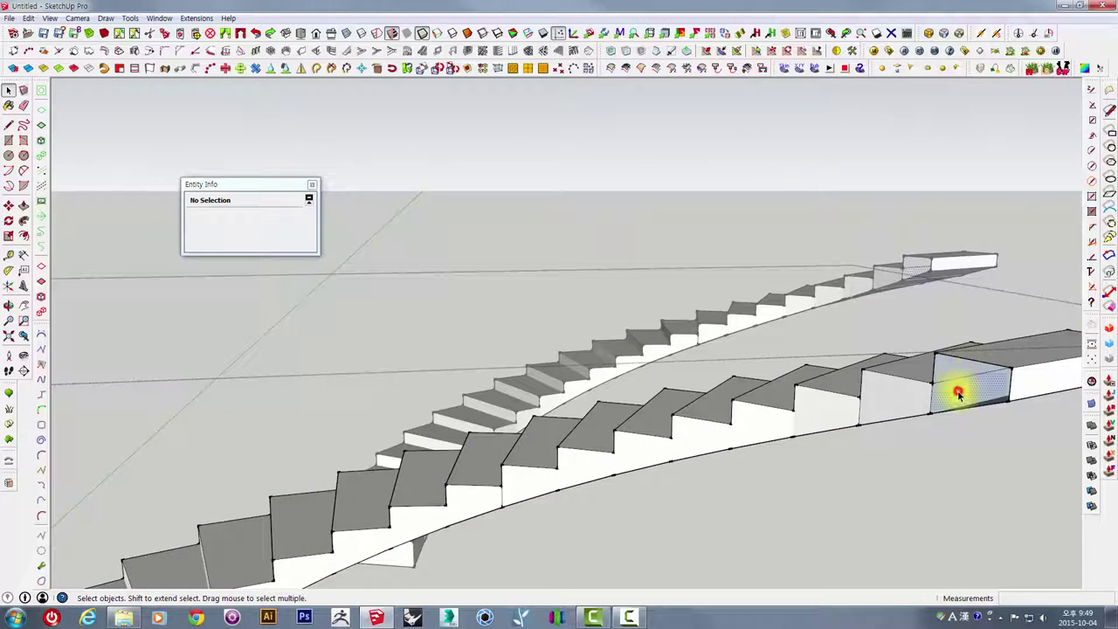
click(958, 393)
scroll(958, 391, down, 5)
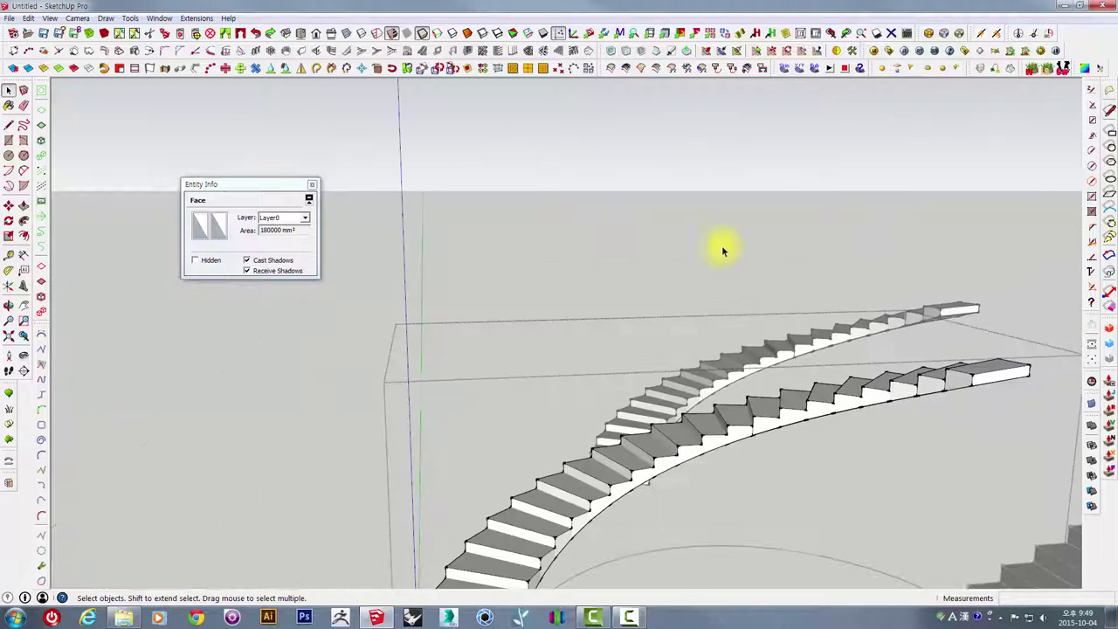
click(681, 221)
scroll(699, 236, down, 3)
middle_drag(708, 245, 648, 438)
Explode the 21 stair pieces inside the straight staircase
click(743, 486)
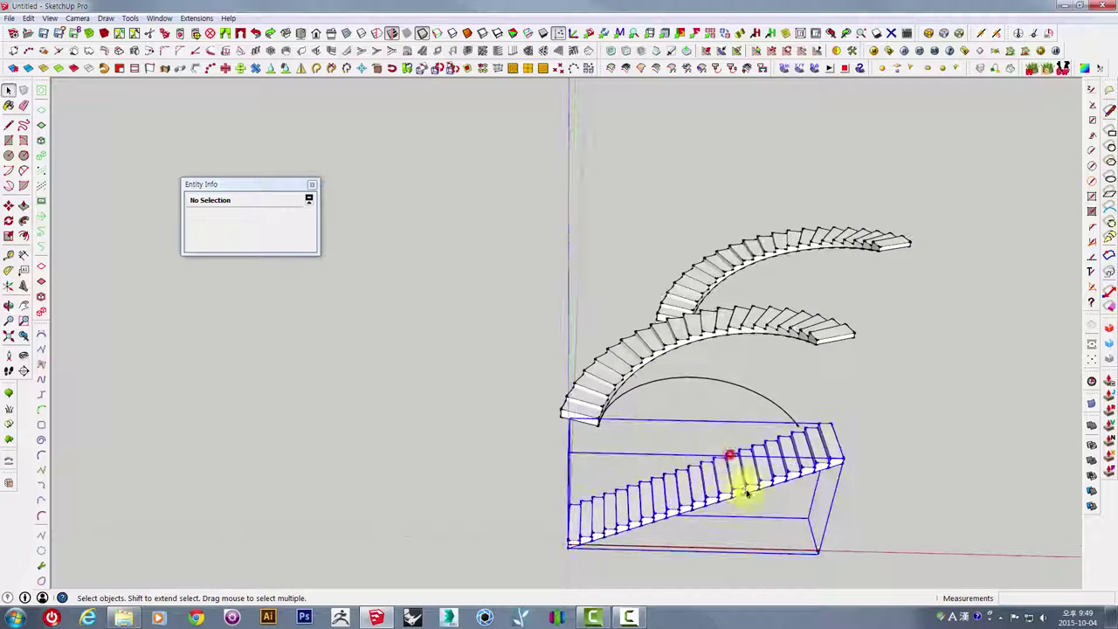
middle_drag(743, 486, 689, 493)
double_click(684, 489)
right_click(684, 487)
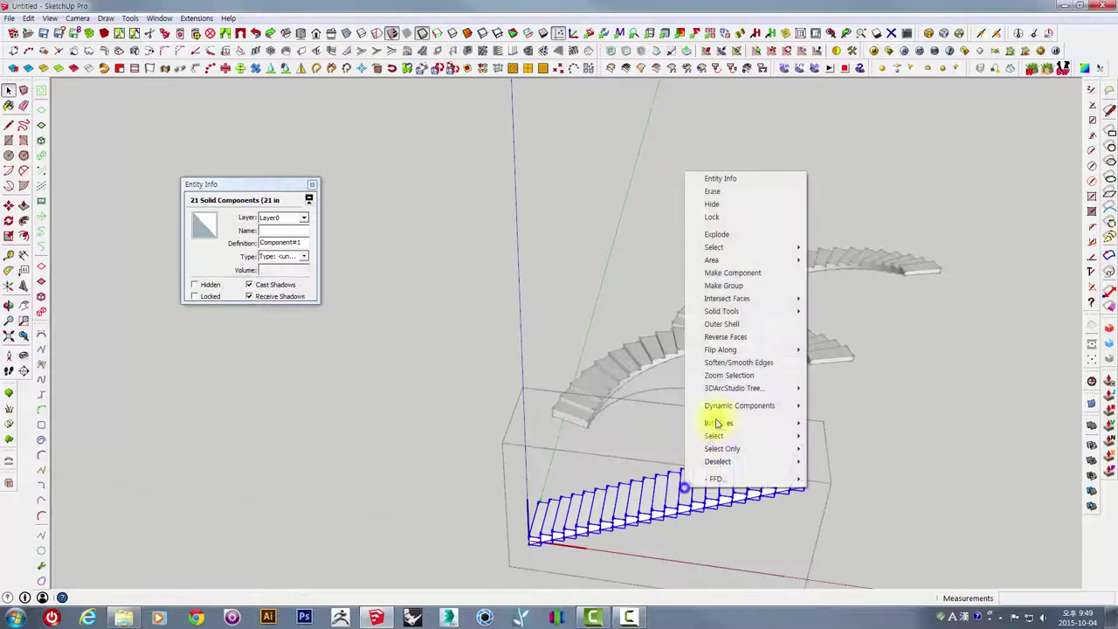
click(717, 235)
mouse_move(716, 234)
middle_down()
mouse_move(679, 374)
mouse_move(498, 242)
mouse_move(449, 291)
mouse_move(487, 293)
middle_up()
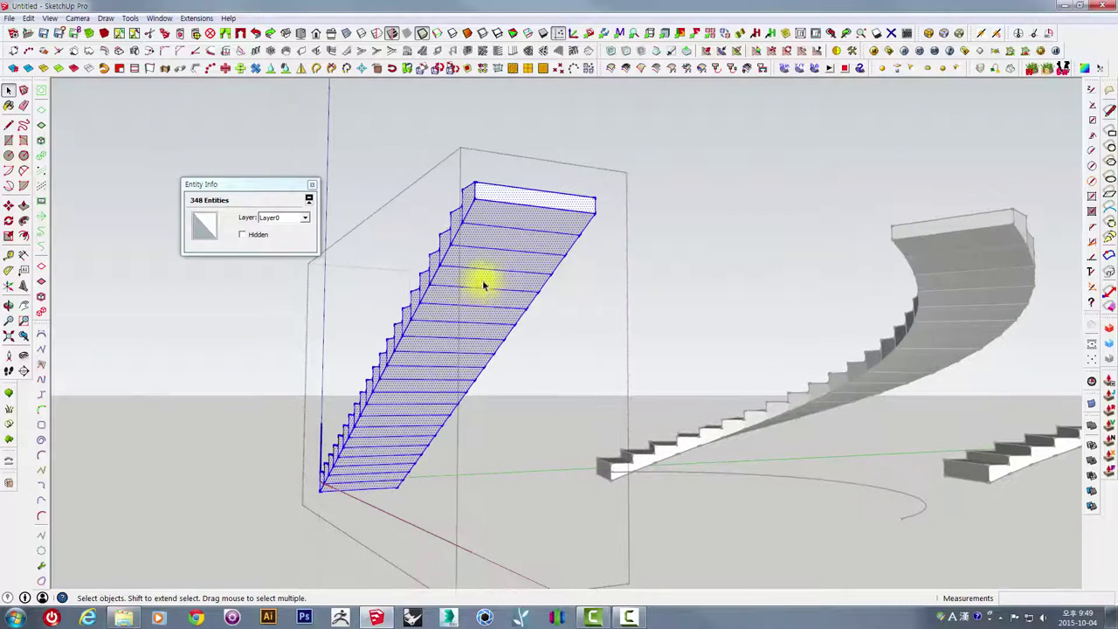
Erase the lines on the staircase underside
drag(495, 224, 493, 229)
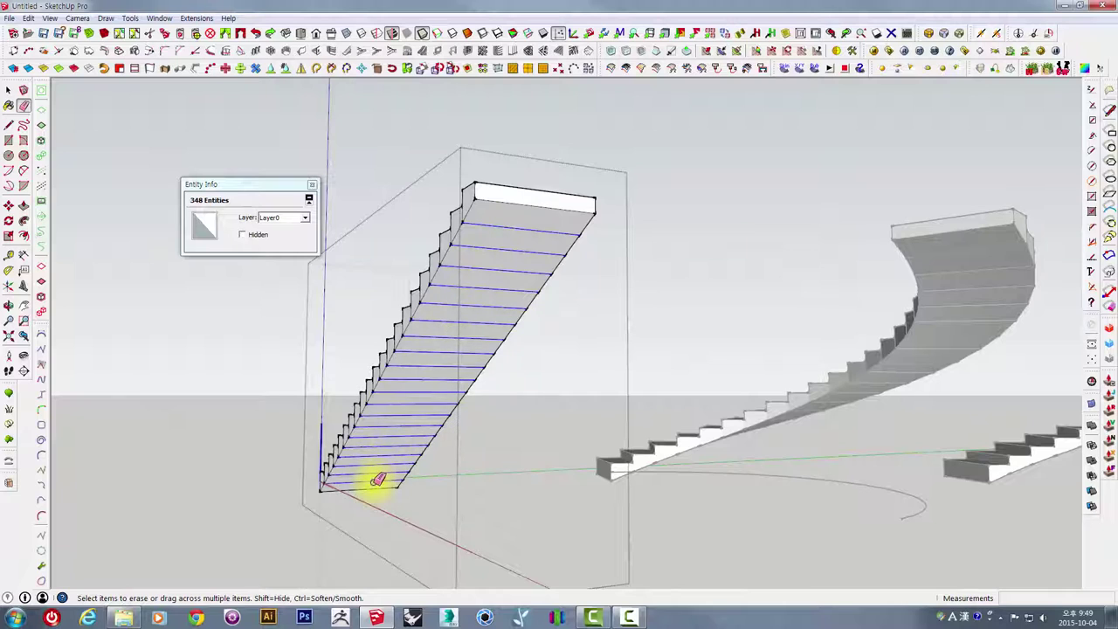
drag(377, 479, 394, 407)
mouse_move(394, 407)
middle_down()
mouse_move(554, 378)
mouse_move(643, 300)
mouse_move(800, 348)
mouse_move(878, 429)
mouse_move(844, 367)
mouse_move(938, 259)
mouse_move(879, 358)
mouse_move(786, 324)
mouse_move(748, 242)
mouse_move(840, 193)
middle_up()
Delete both curved staircases
click(878, 358)
click(749, 242)
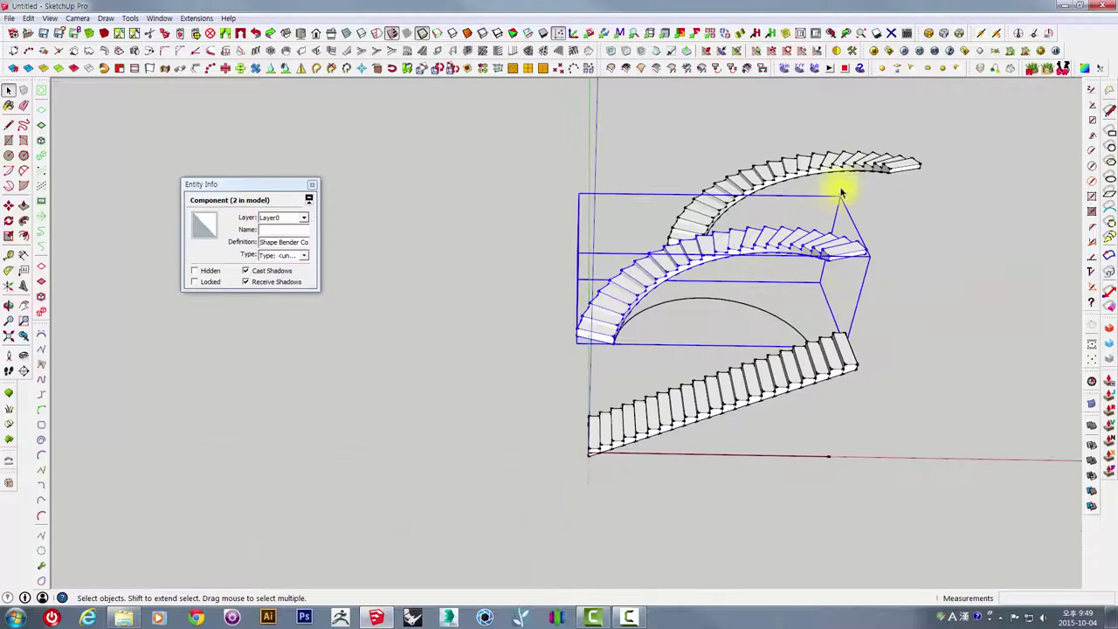
key(Delete)
click(848, 154)
key(Delete)
Bend the straight staircase into a spiral and open Soften/Smooth Edges for it
click(745, 371)
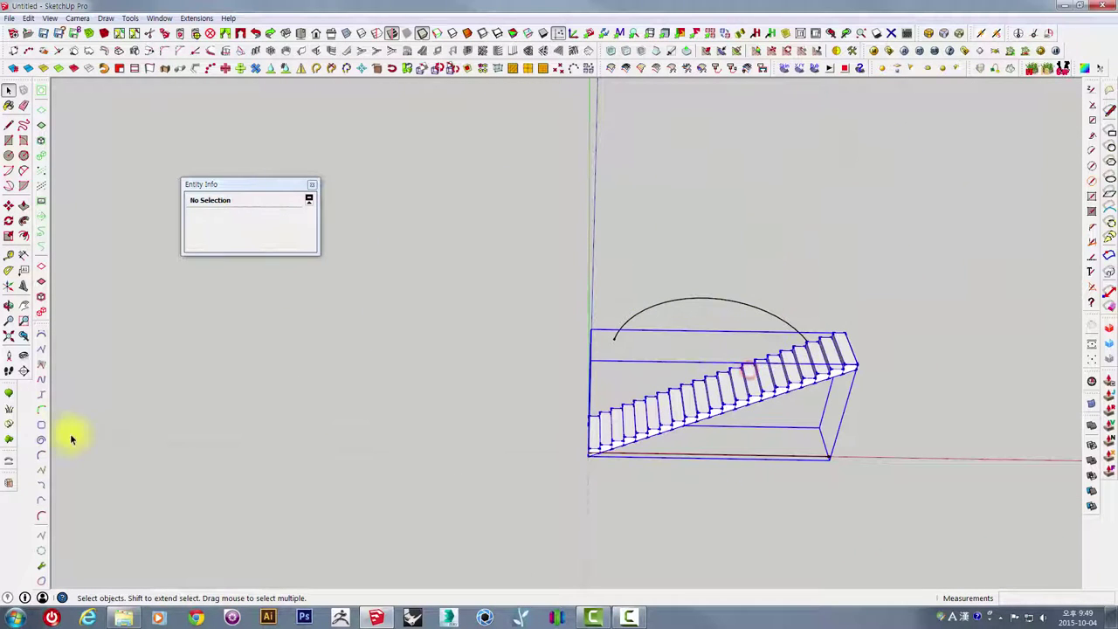
click(11, 467)
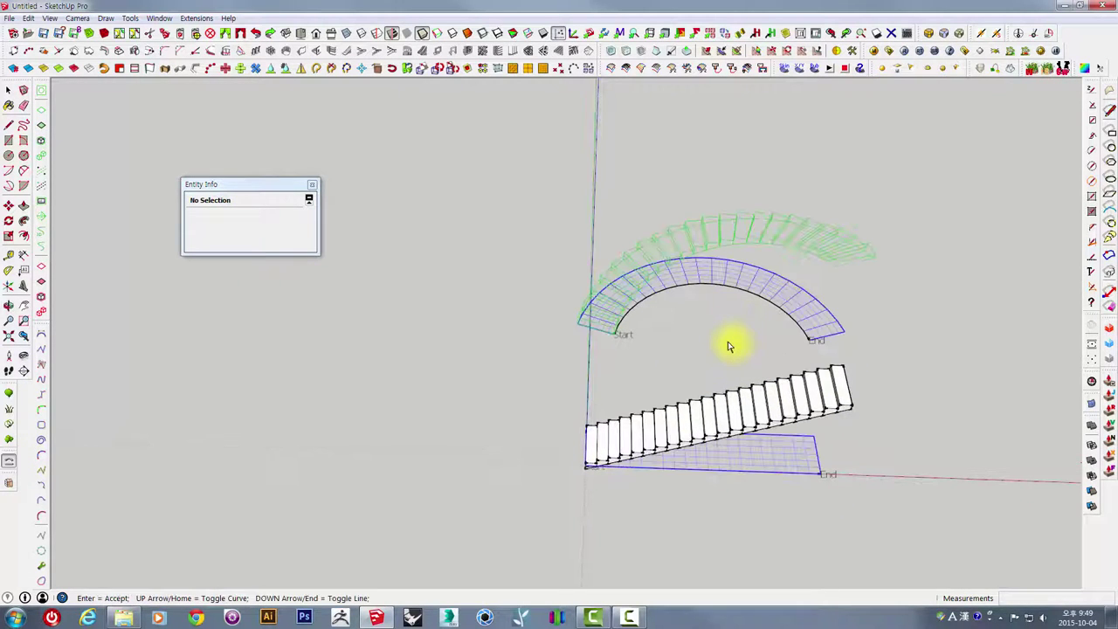
mouse_move(754, 211)
middle_down()
mouse_move(774, 218)
mouse_move(669, 257)
mouse_move(599, 242)
mouse_move(741, 271)
mouse_move(678, 317)
mouse_move(774, 270)
mouse_move(616, 417)
mouse_move(706, 299)
middle_up()
click(741, 270)
right_click(729, 284)
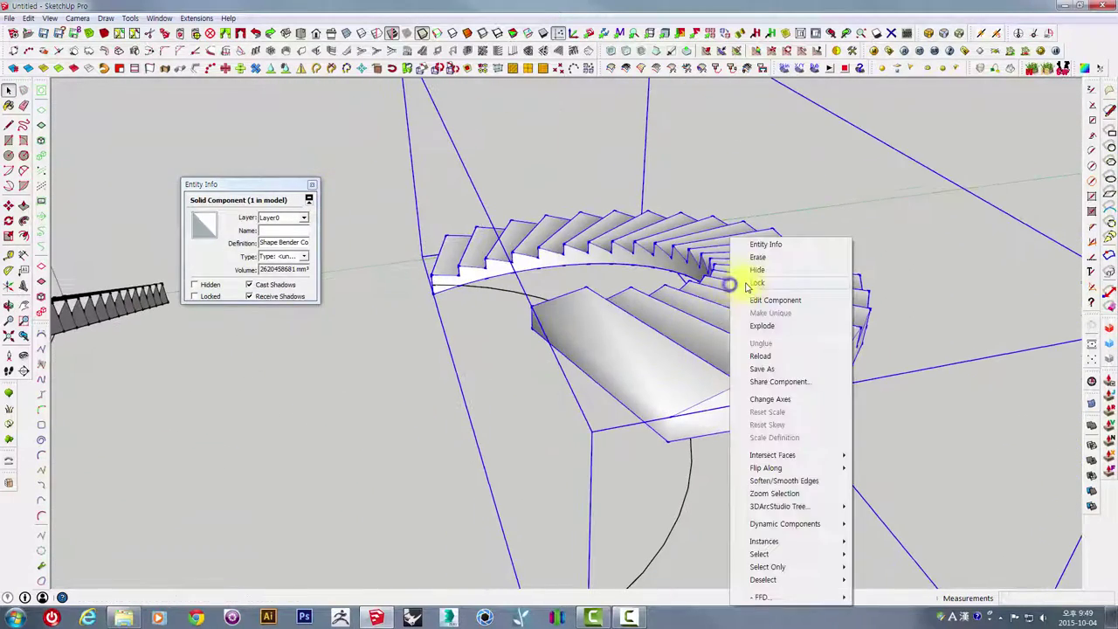
click(770, 483)
Delete the curved staircase, keeping only the straight staircase and arc
mouse_move(741, 399)
middle_down()
mouse_move(654, 262)
mouse_move(986, 252)
middle_up()
click(984, 256)
mouse_move(936, 288)
middle_down()
mouse_move(815, 324)
mouse_move(1092, 287)
mouse_move(823, 287)
mouse_move(884, 387)
mouse_move(771, 257)
mouse_move(710, 282)
mouse_move(838, 405)
mouse_move(879, 424)
middle_up()
click(826, 288)
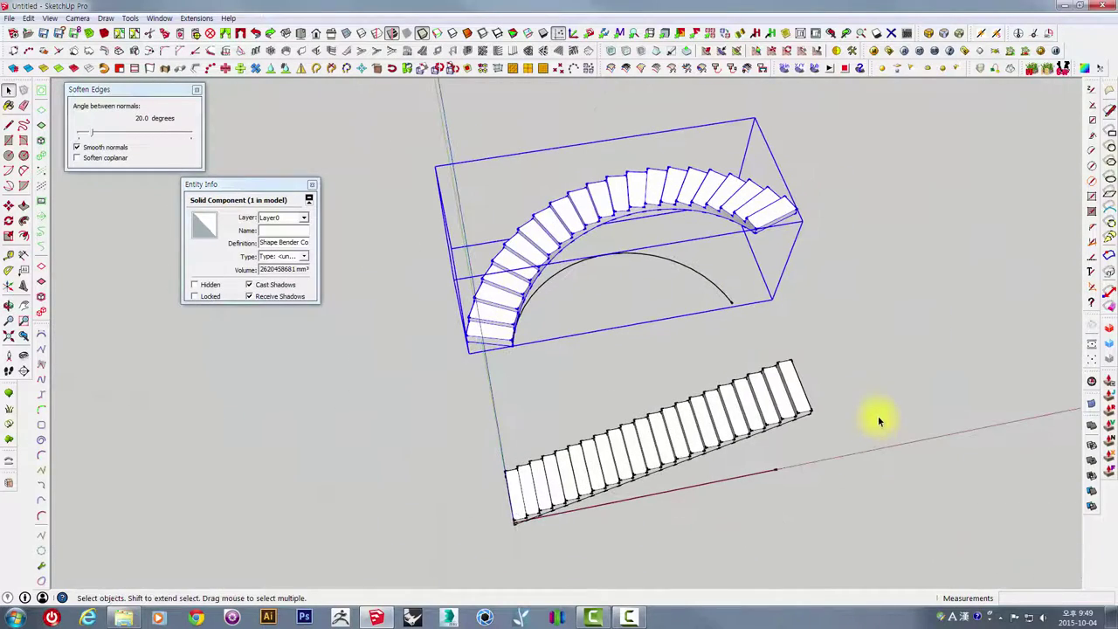
mouse_move(870, 381)
middle_down()
mouse_move(830, 242)
mouse_move(848, 305)
mouse_move(794, 329)
mouse_move(831, 295)
middle_up()
click(823, 319)
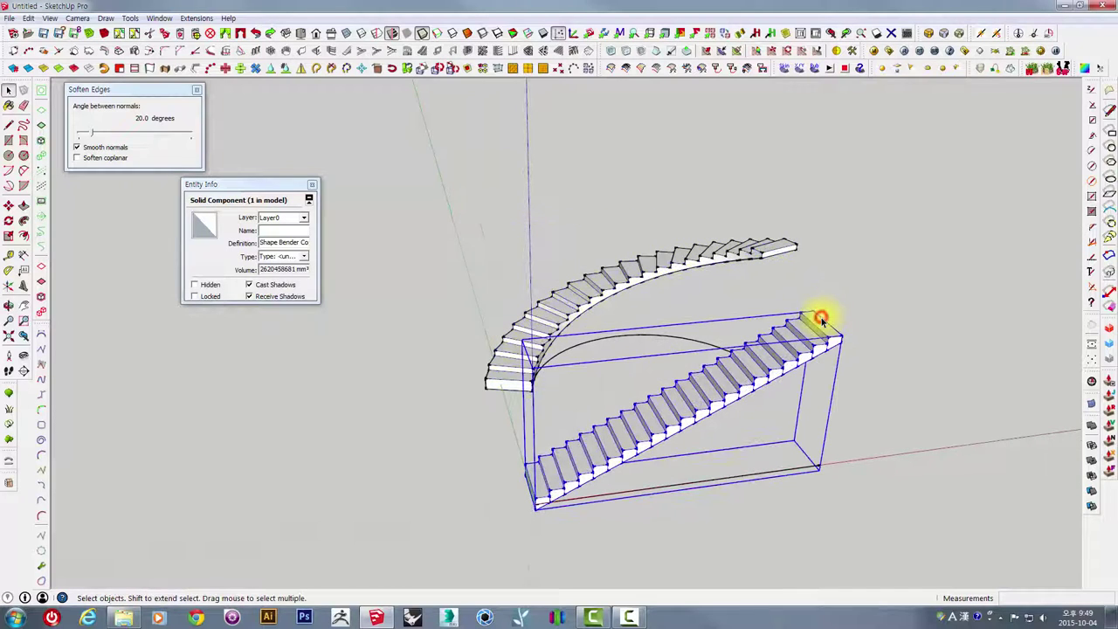
click(636, 257)
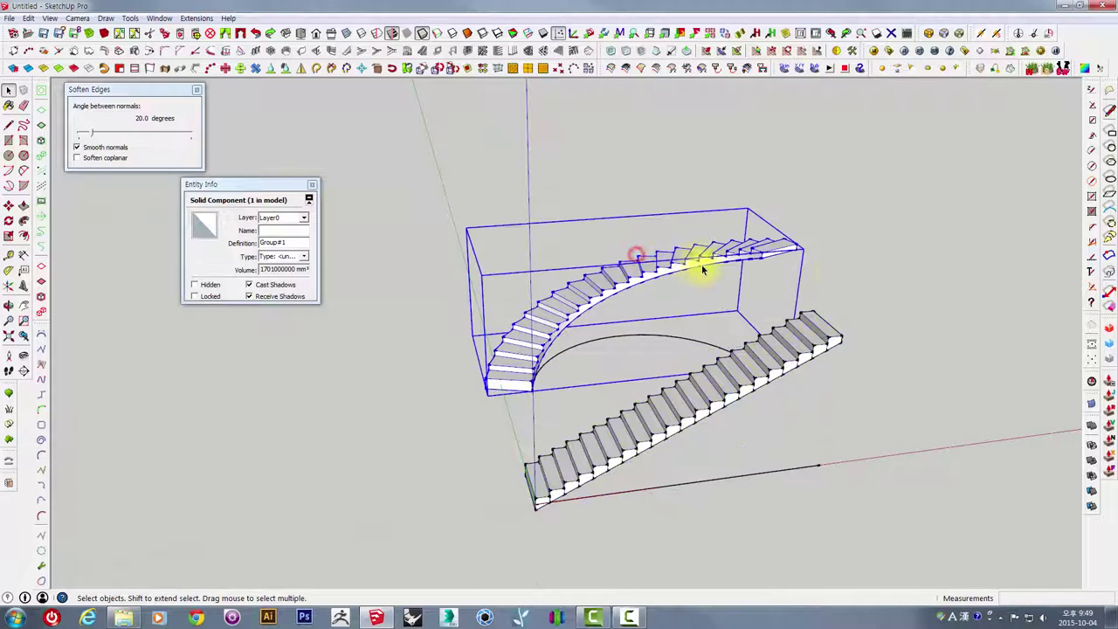
mouse_move(836, 272)
middle_down()
mouse_move(803, 332)
mouse_move(741, 334)
middle_up()
key(Delete)
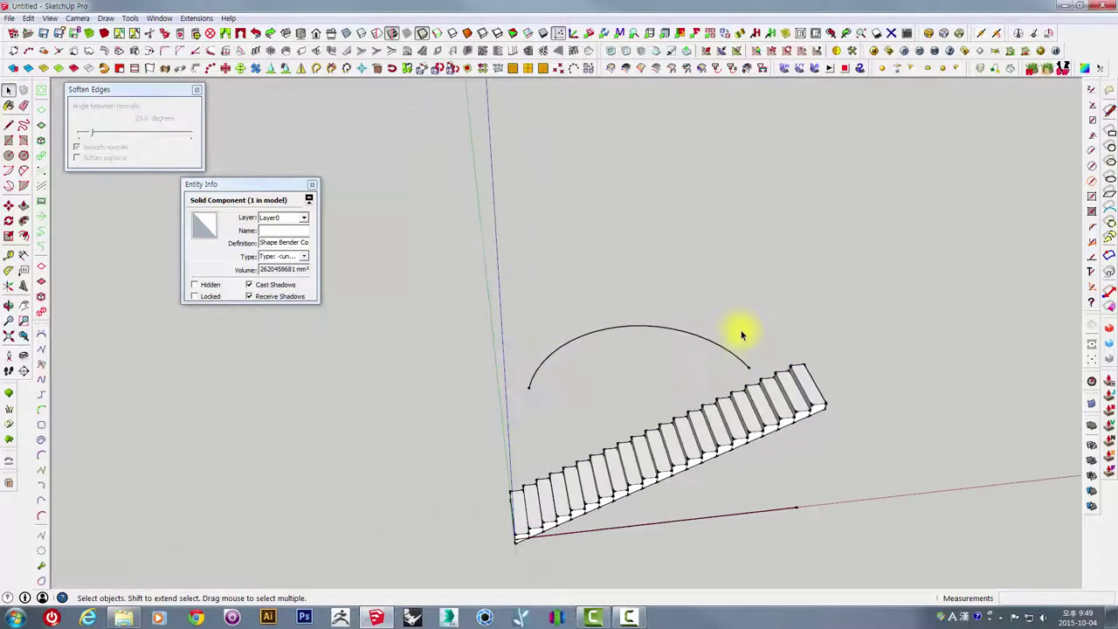
Delete the arc so only the straight staircase remains
click(640, 329)
middle_drag(649, 362, 590, 379)
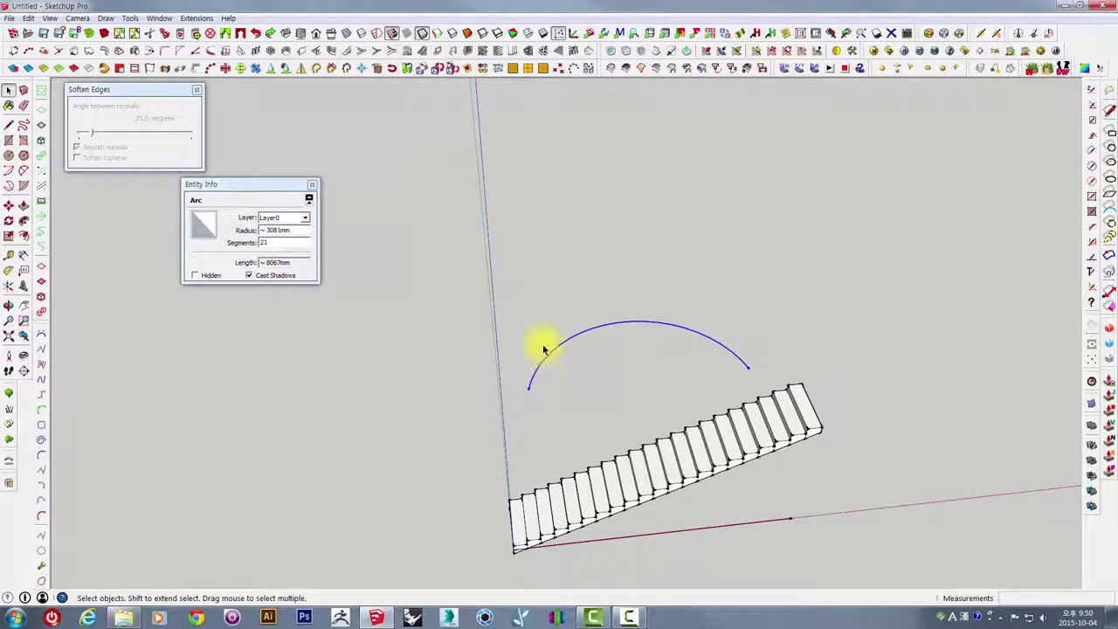
key(Delete)
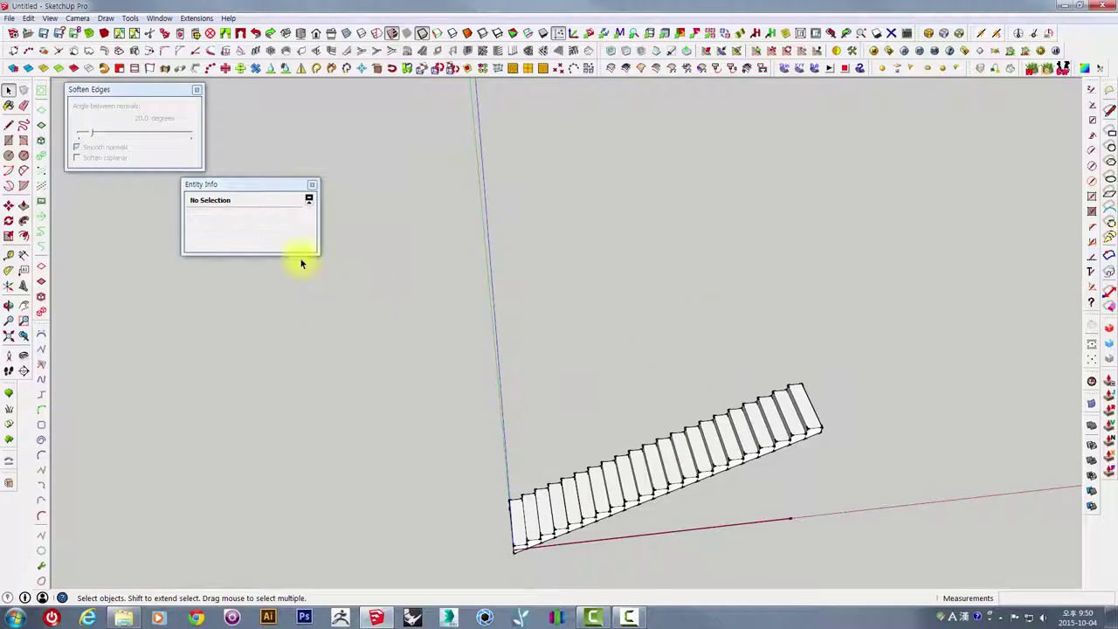
Draw a trial circle in open space and push/pull it into a thick cylinder
click(8, 157)
mouse_move(777, 259)
middle_down()
mouse_move(724, 359)
mouse_move(608, 369)
middle_up()
click(582, 341)
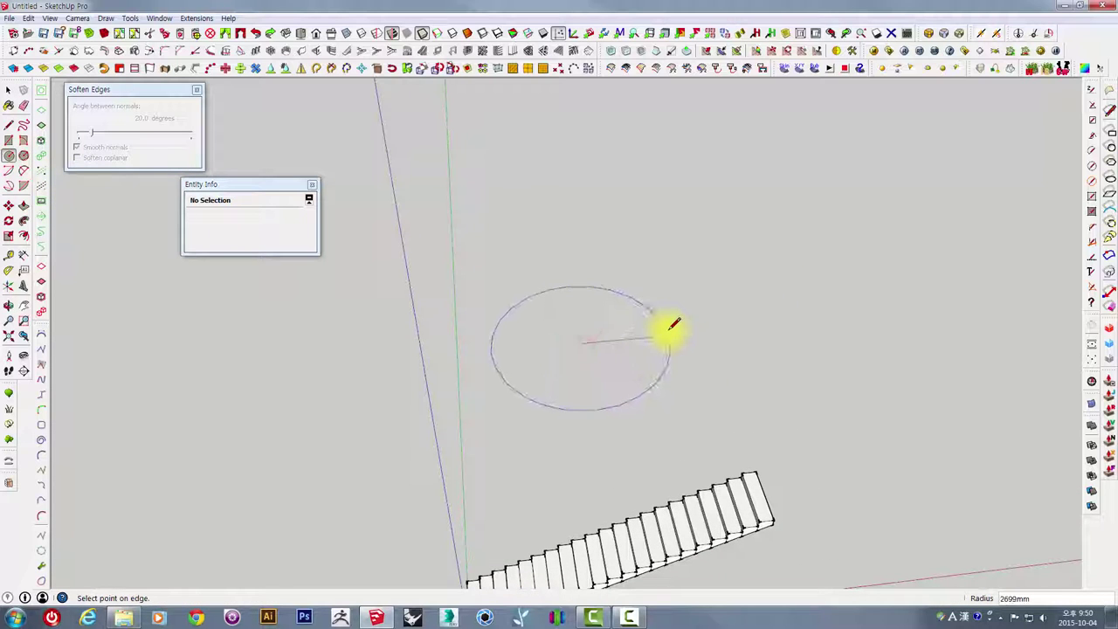
click(674, 325)
mouse_move(674, 325)
middle_down()
mouse_move(629, 449)
mouse_move(681, 428)
middle_up()
key(space)
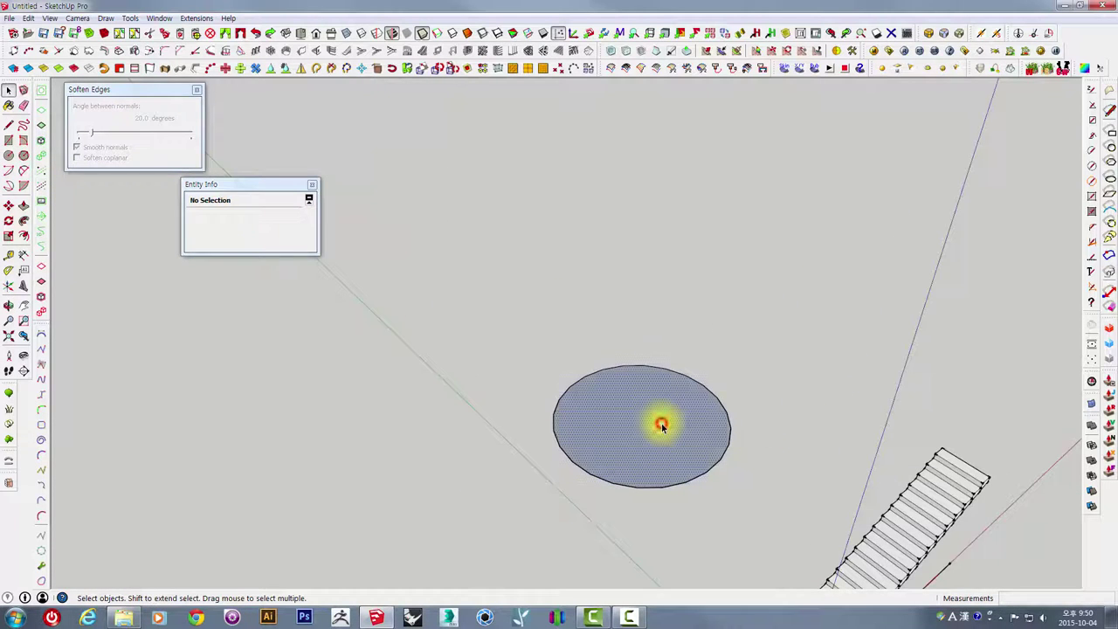
click(662, 427)
scroll(662, 427, up, 2)
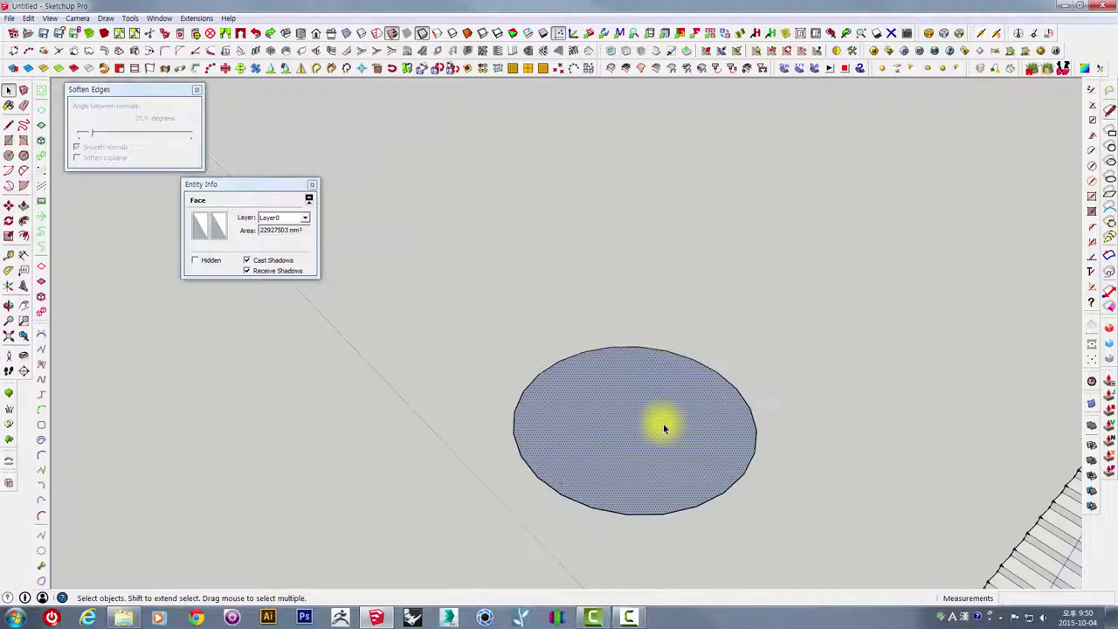
middle_drag(672, 424, 674, 414)
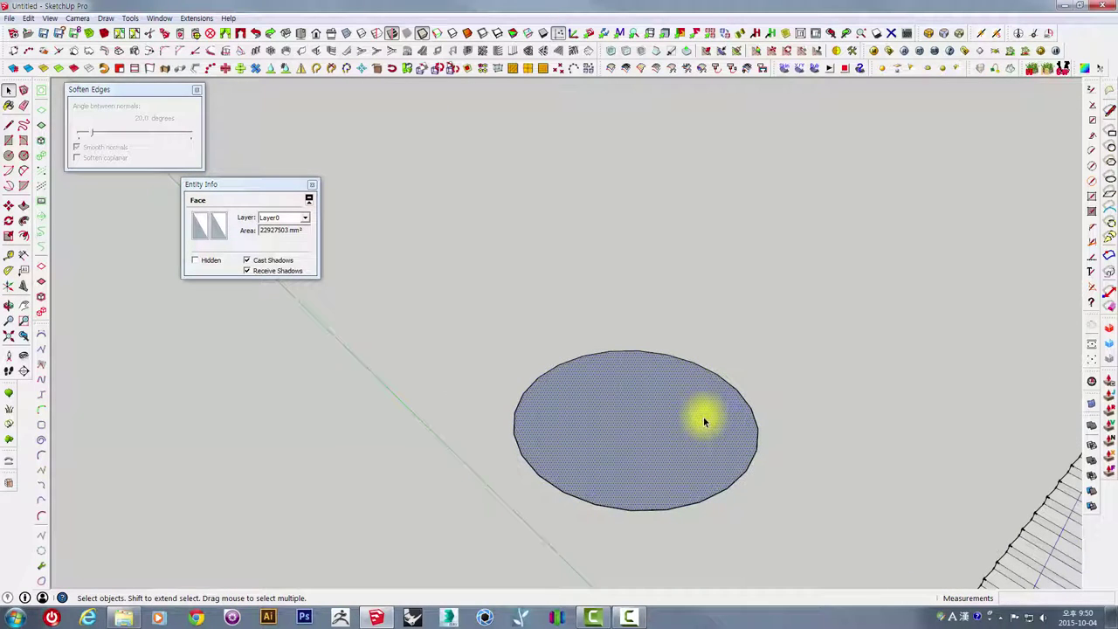
drag(686, 434, 689, 414)
middle_drag(691, 406, 699, 392)
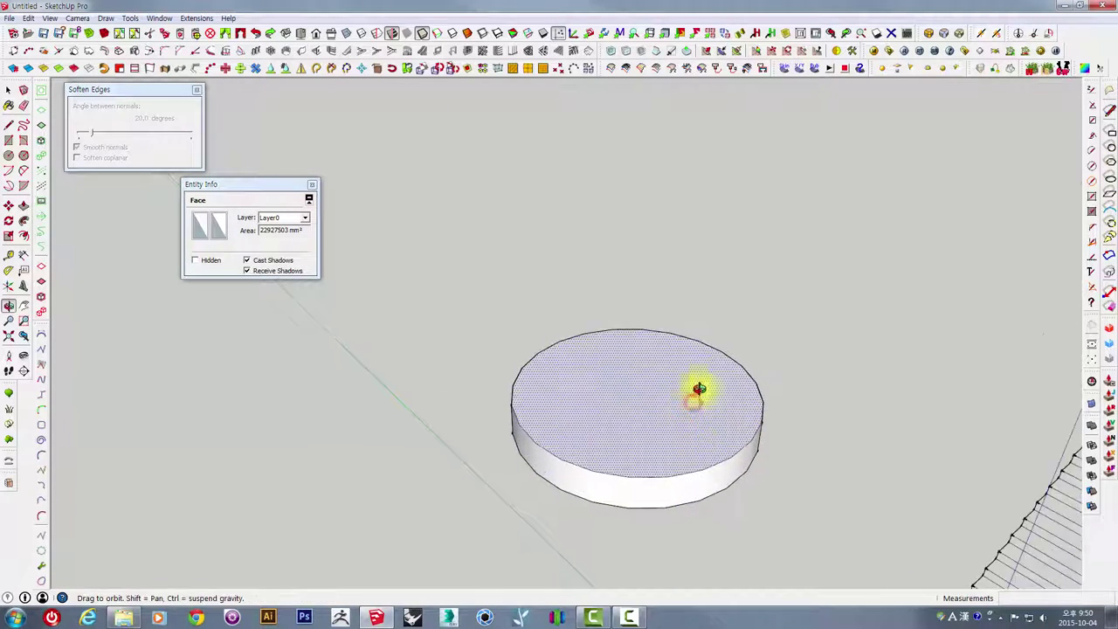
scroll(699, 392, up, 2)
Delete the trial cylinder's top, sides and leftover bottom face
key(space)
triple_click(699, 460)
scroll(699, 457, up, 1)
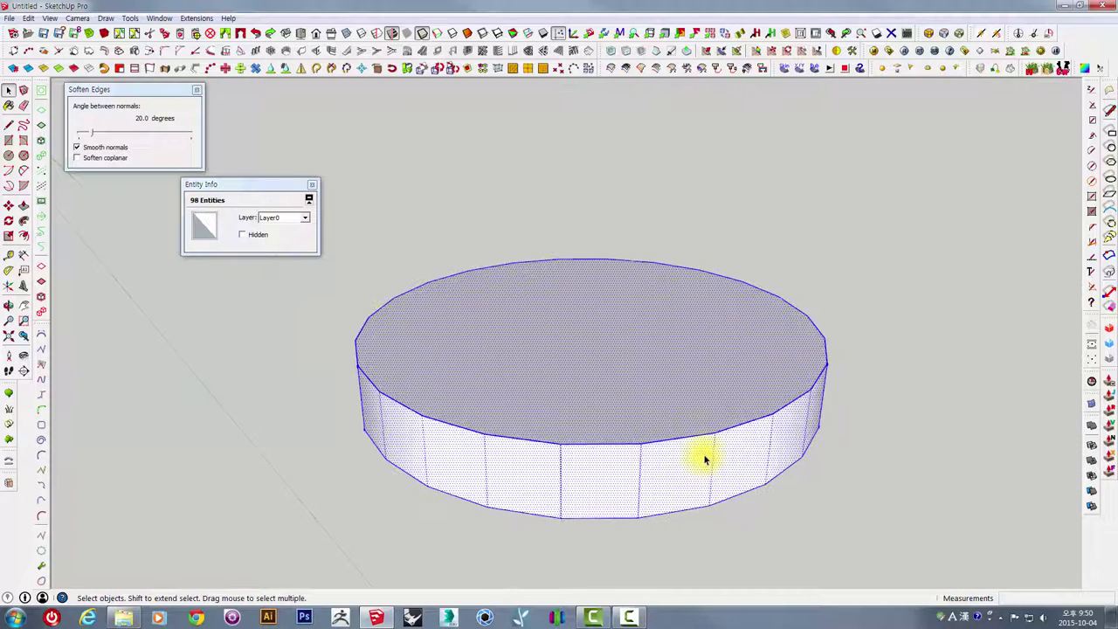
click(598, 343)
middle_drag(606, 341, 644, 362)
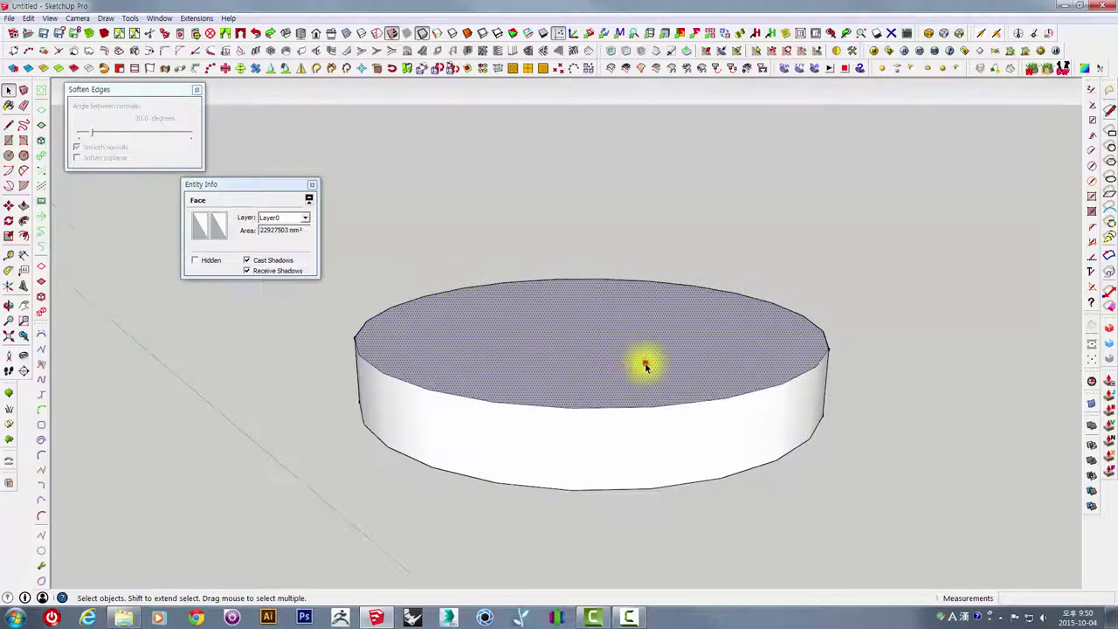
triple_click(645, 365)
mouse_move(765, 349)
middle_down()
mouse_move(601, 463)
mouse_move(563, 543)
mouse_move(619, 394)
middle_up()
scroll(621, 394, down, 2)
double_click(625, 382)
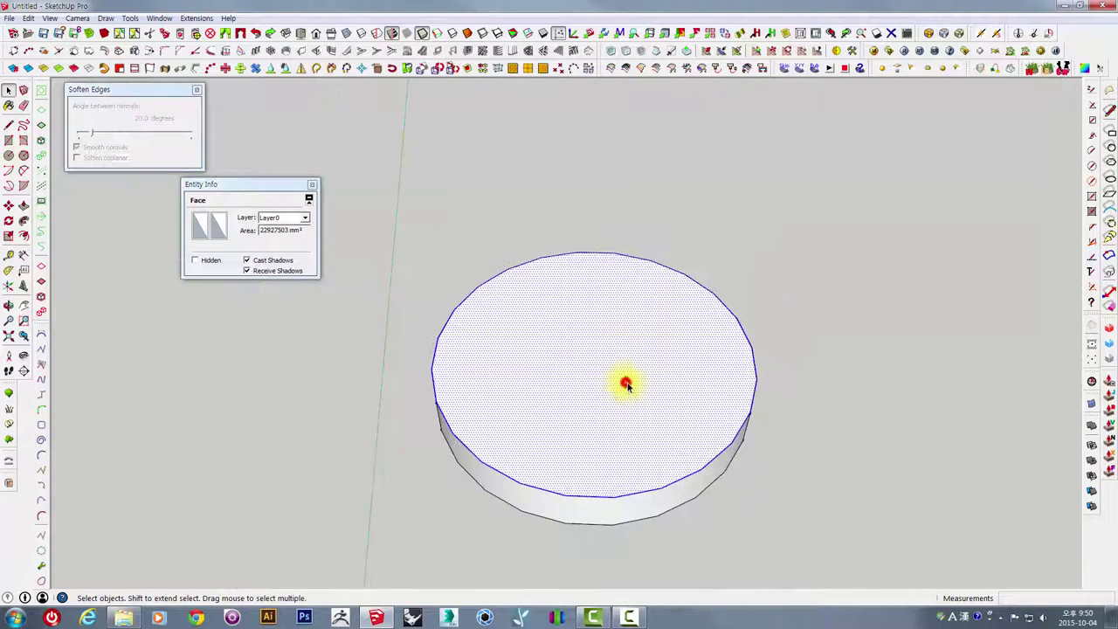
key(Delete)
click(611, 394)
key(Delete)
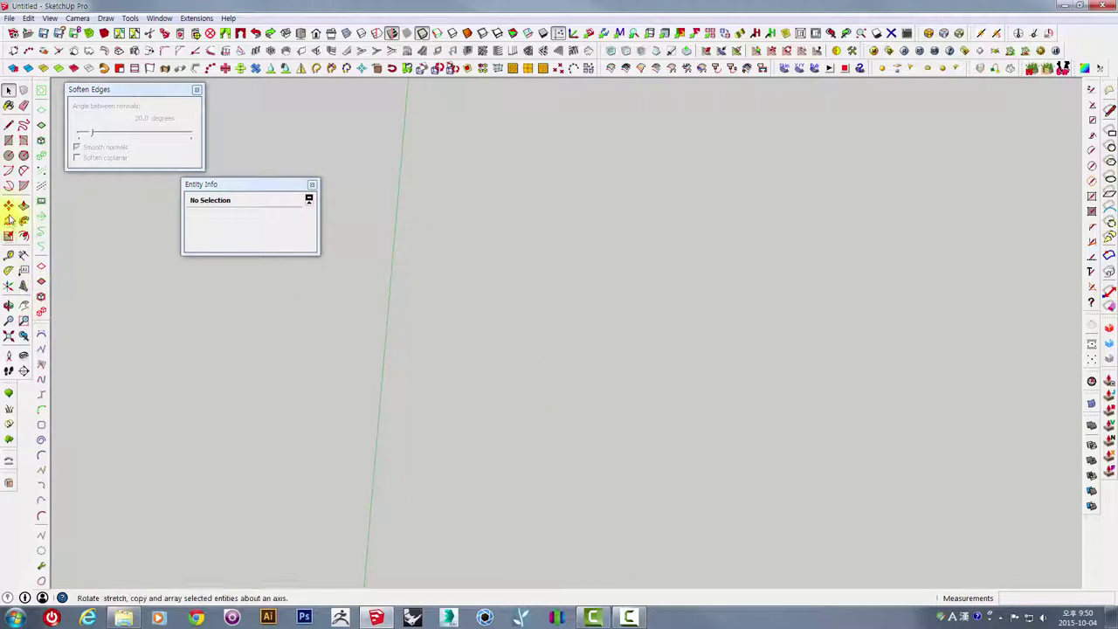
Draw a 1504 mm radius circle and set its Segments to 48 in Entity Info
click(10, 156)
click(527, 442)
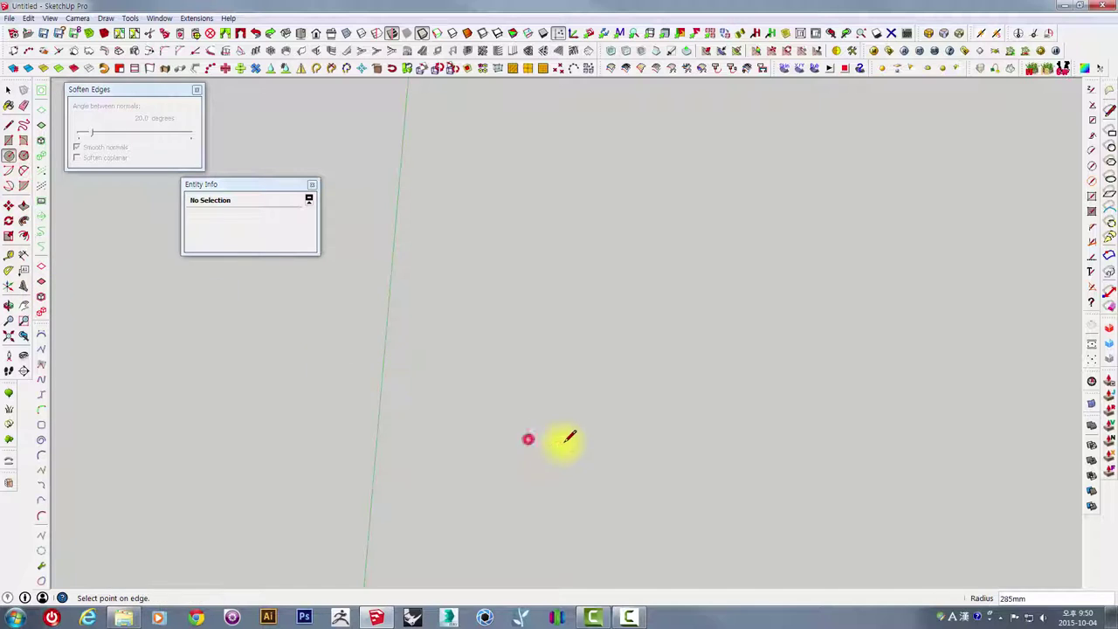
click(618, 429)
key(space)
click(613, 417)
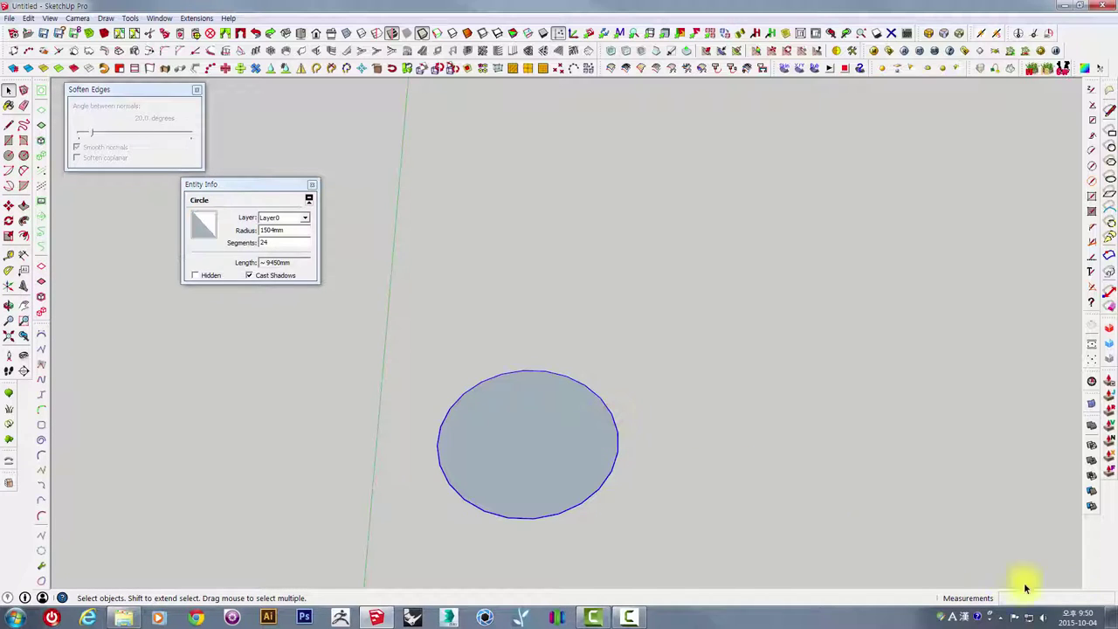
double_click(272, 242)
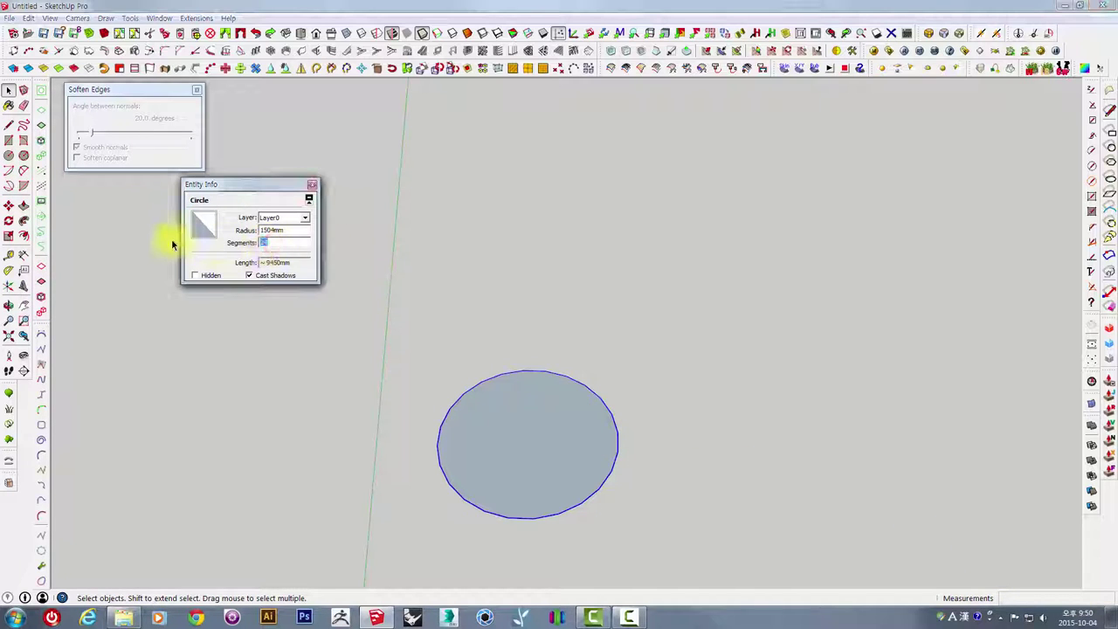
text(48)
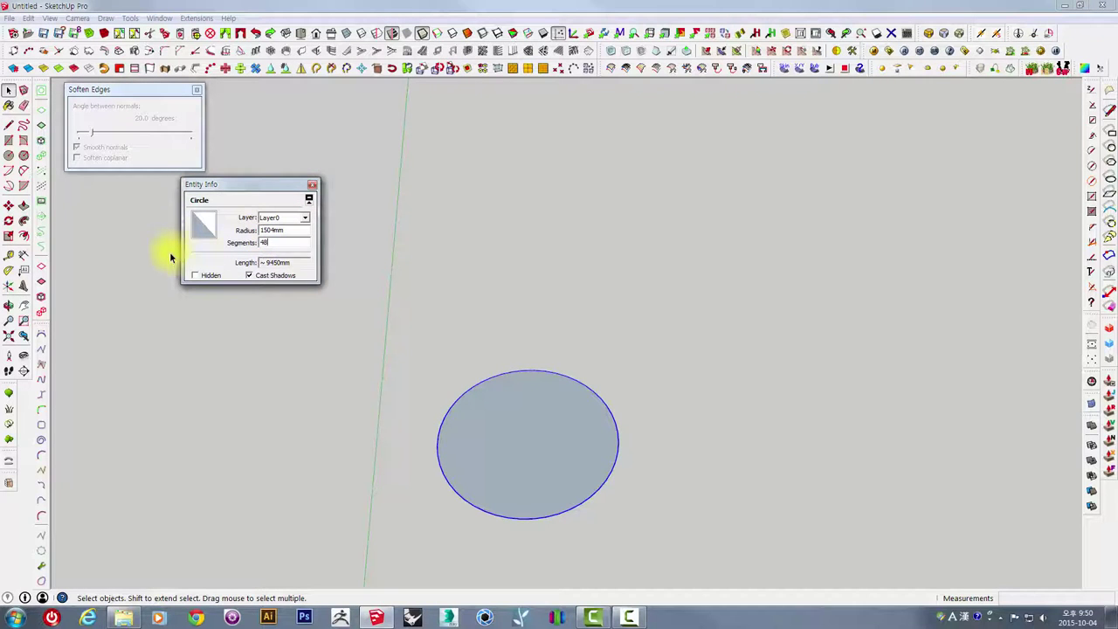
Push/pull the 48-segment circle up into a tall cylinder
middle_drag(250, 325, 492, 440)
key(p)
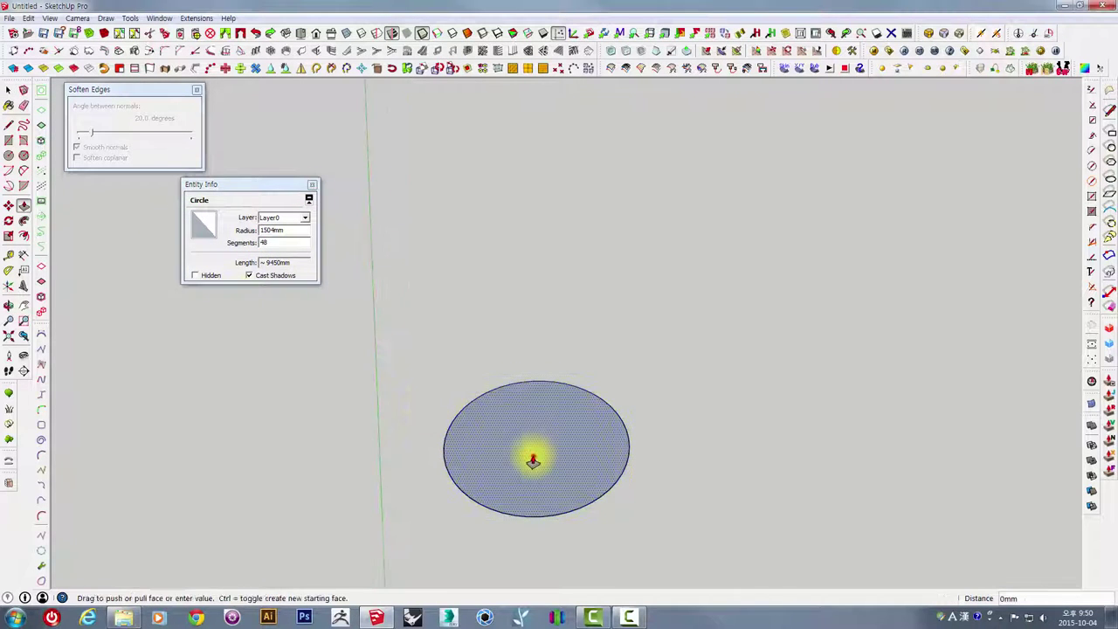
drag(531, 454, 536, 349)
drag(543, 426, 559, 377)
key(space)
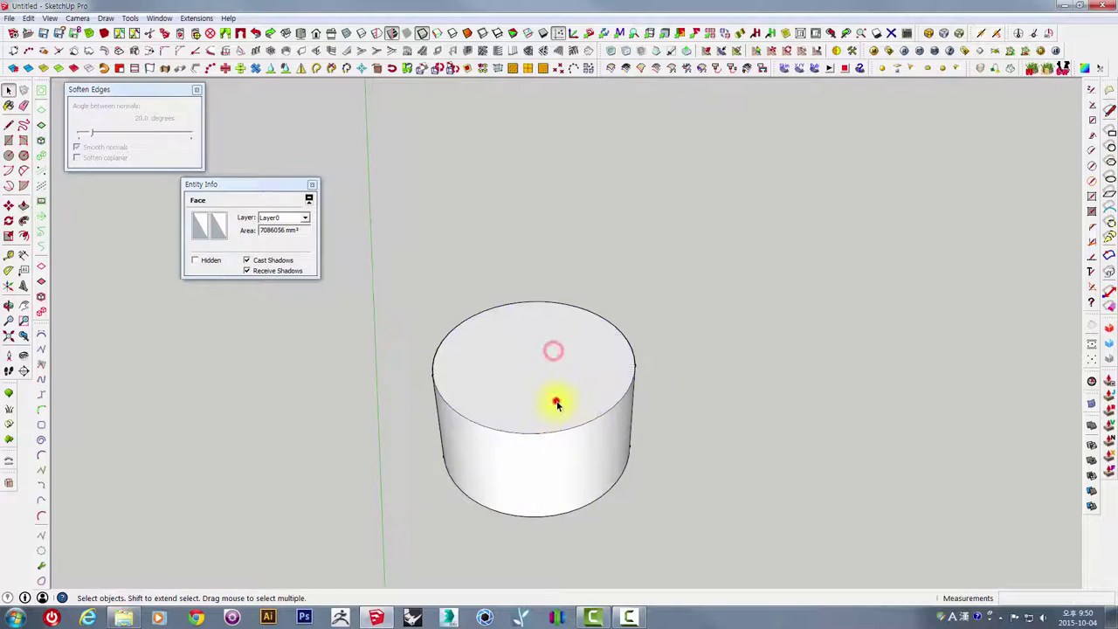
triple_click(557, 399)
scroll(519, 468, up, 3)
scroll(519, 453, up, 2)
scroll(518, 453, down, 1)
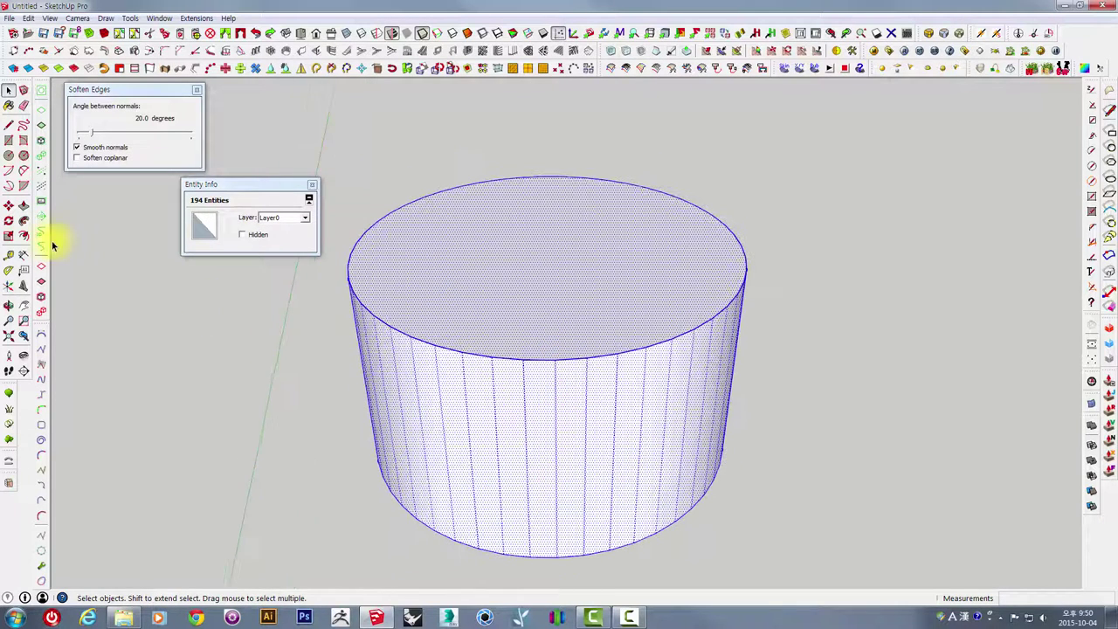
Draw a line down the cylinder's side and rotate-copy it 7.5° as a *48 array
click(559, 555)
click(586, 356)
key(space)
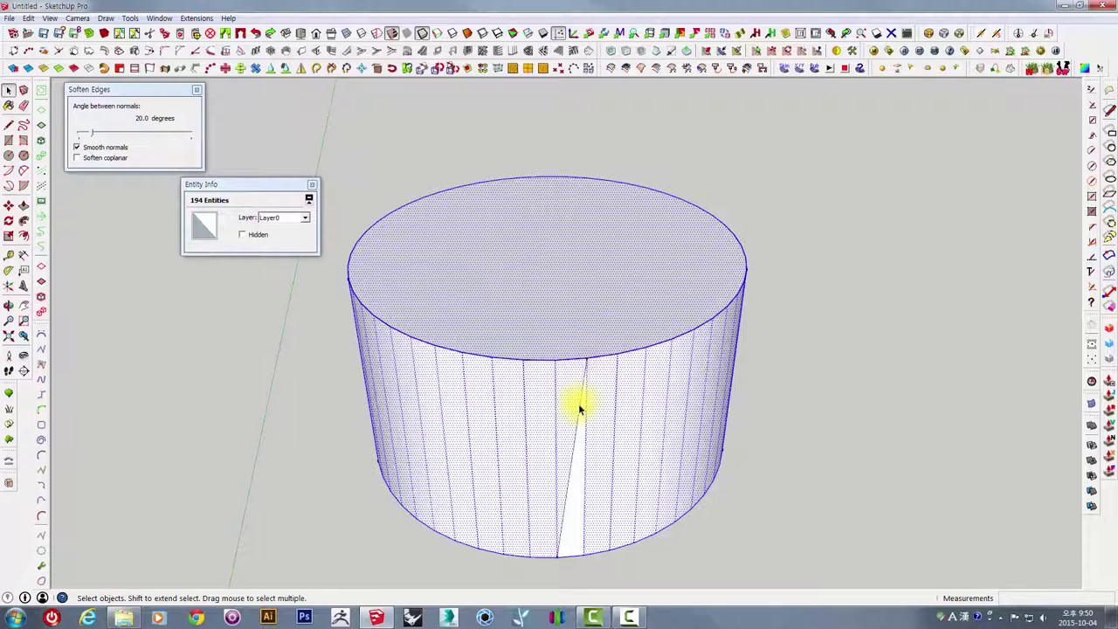
click(578, 403)
mouse_move(603, 447)
middle_down()
mouse_move(604, 435)
mouse_move(602, 483)
mouse_move(599, 457)
middle_up()
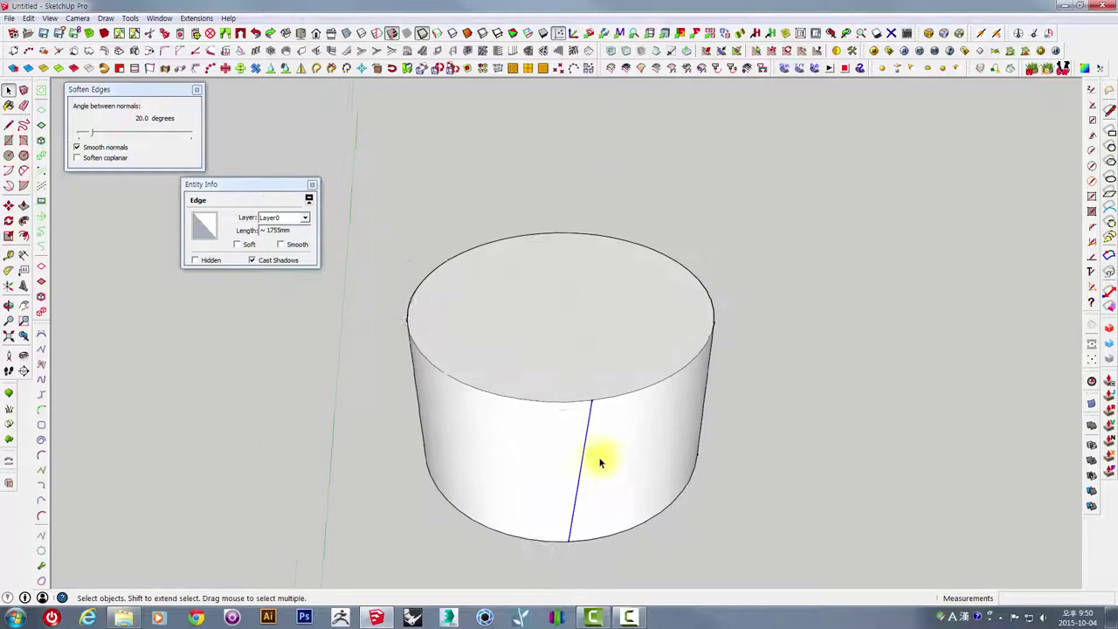
key(q)
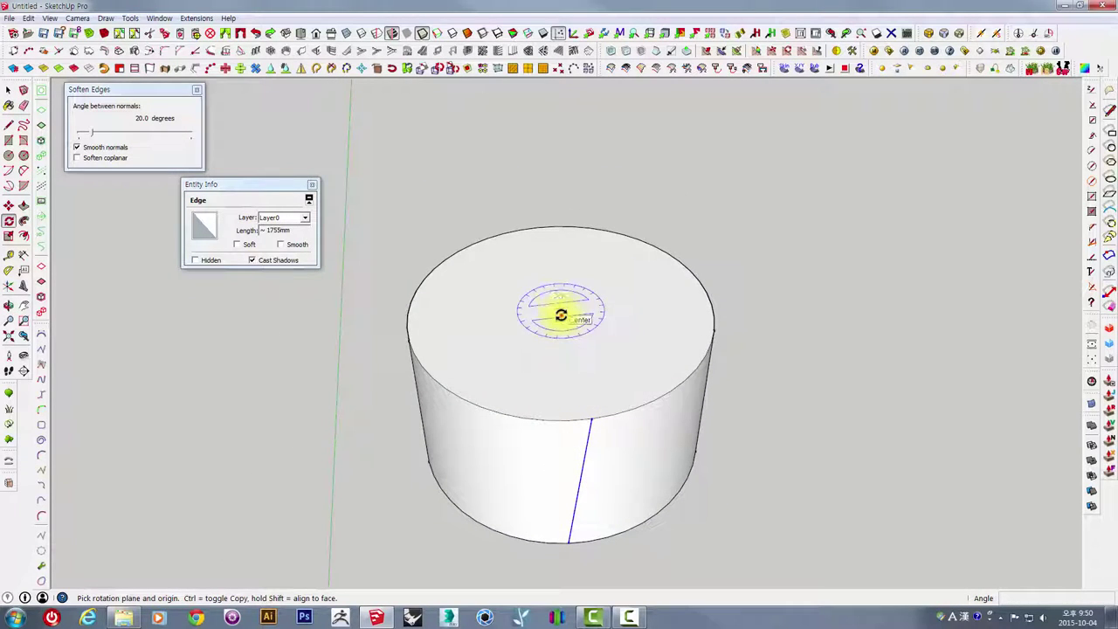
click(592, 415)
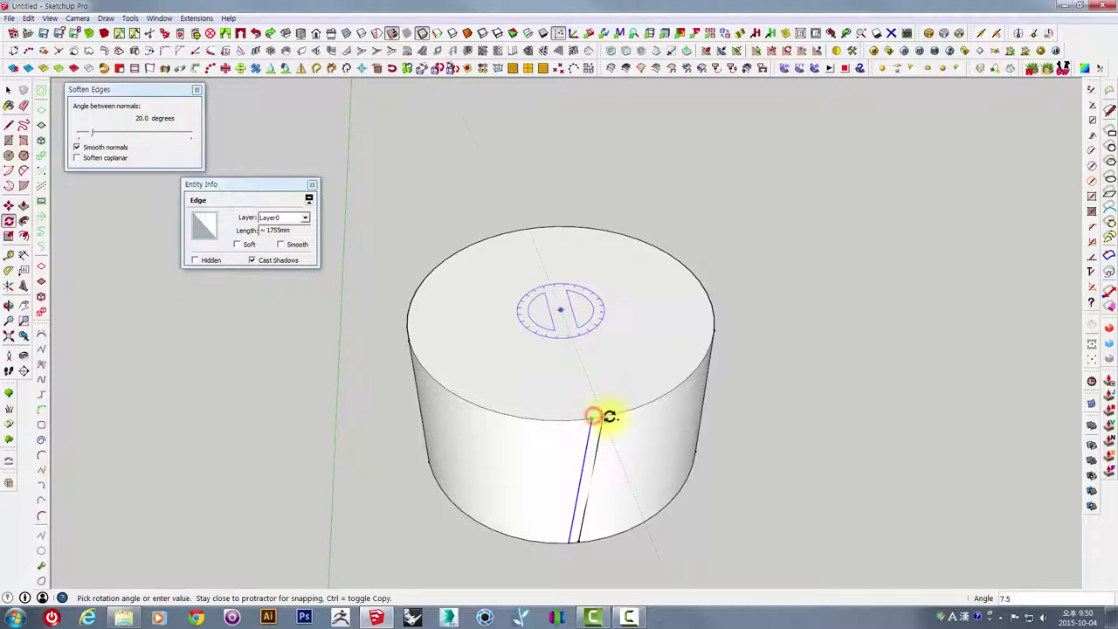
click(614, 416)
text(*48)
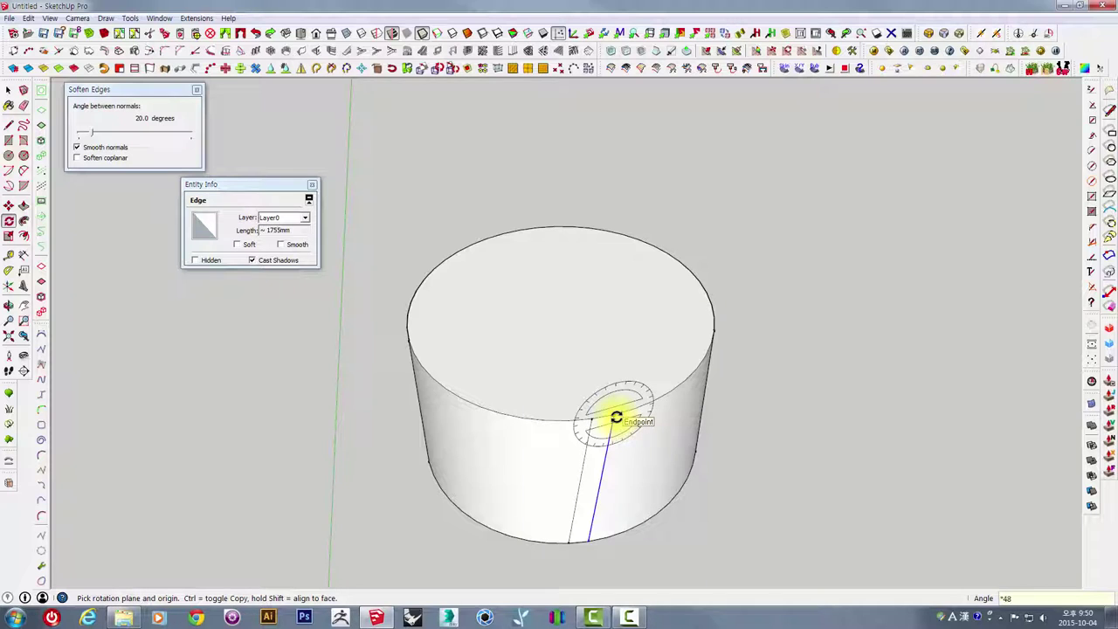
key(Return)
Scale the whole cylinder down into a low, flattened ring
middle_drag(616, 418, 620, 357)
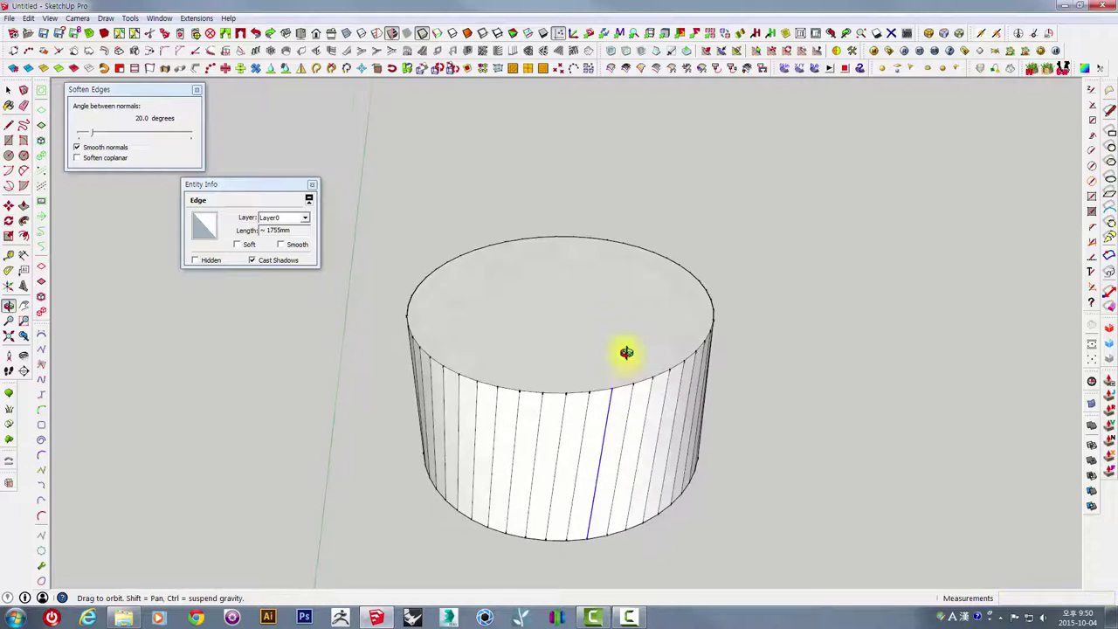
key(space)
click(577, 316)
mouse_move(573, 320)
middle_down()
mouse_move(603, 273)
mouse_move(603, 306)
middle_up()
triple_click(588, 296)
key(s)
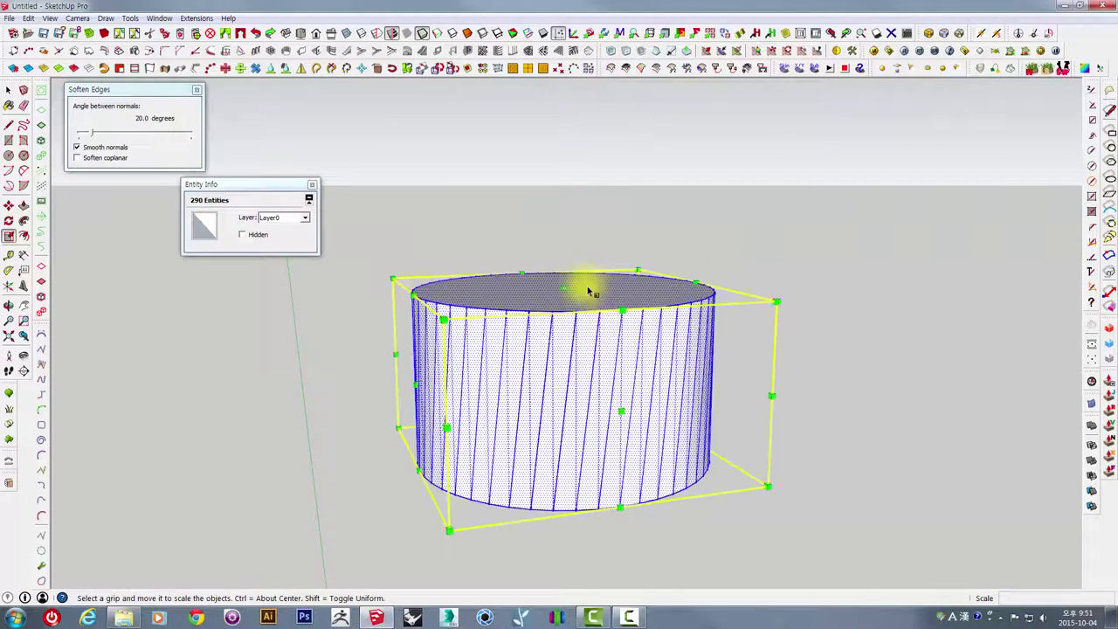
drag(563, 285, 600, 432)
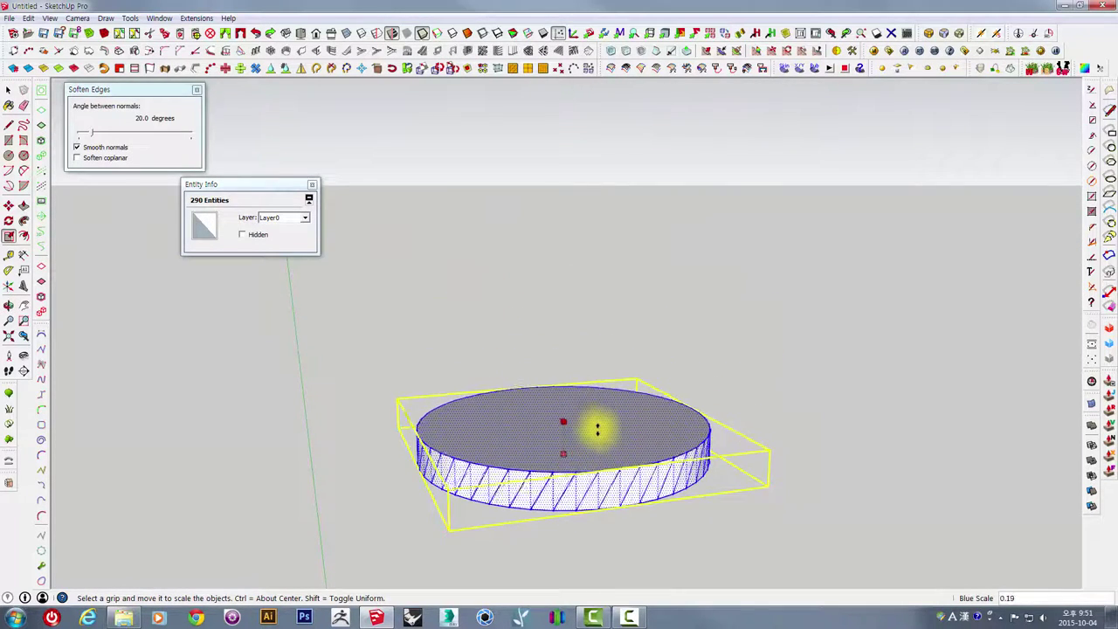
key(space)
Delete the ring's top face, leaving only the 48 slanted edges
mouse_move(570, 450)
middle_down()
mouse_move(592, 468)
mouse_move(594, 425)
mouse_move(602, 514)
mouse_move(569, 581)
middle_up()
double_click(593, 434)
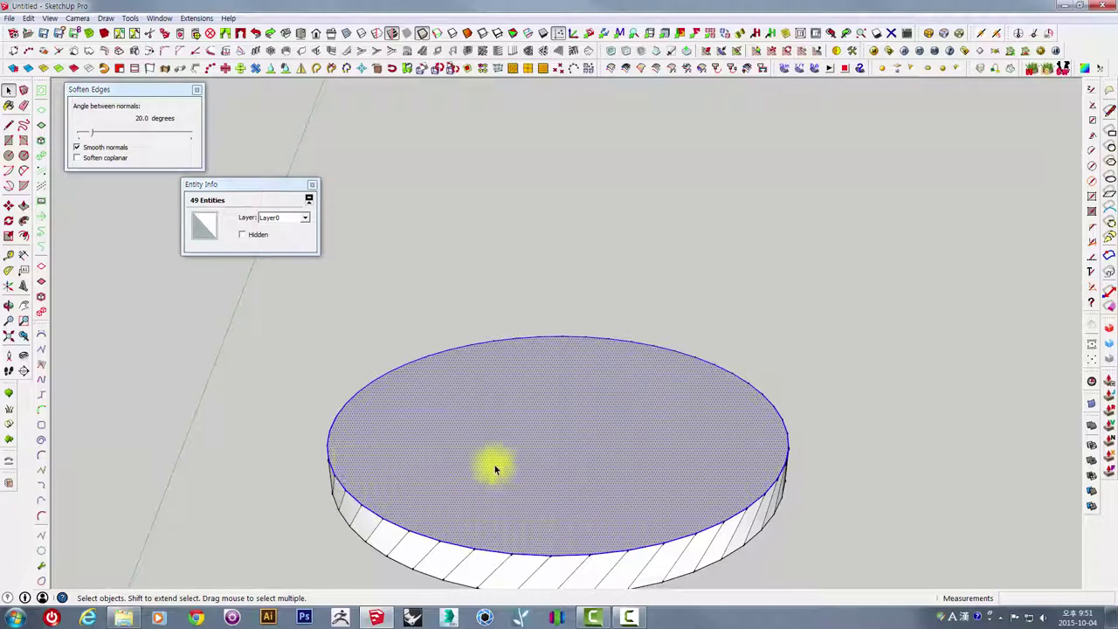
key(Escape)
mouse_move(495, 463)
middle_down()
mouse_move(568, 412)
mouse_move(568, 291)
mouse_move(562, 439)
middle_up()
double_click(579, 419)
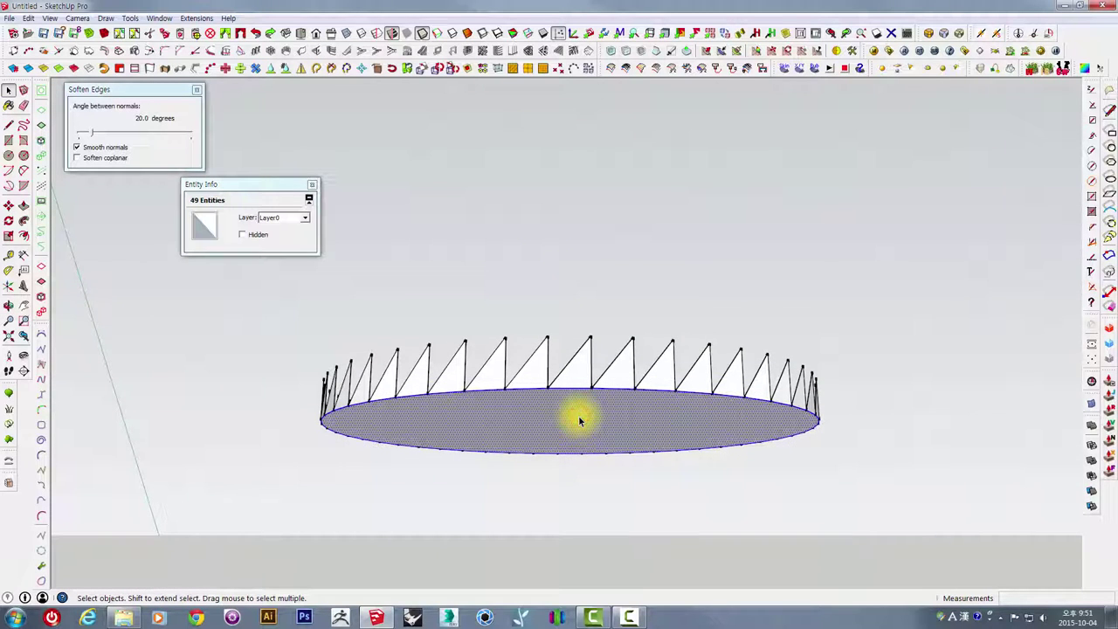
key(Delete)
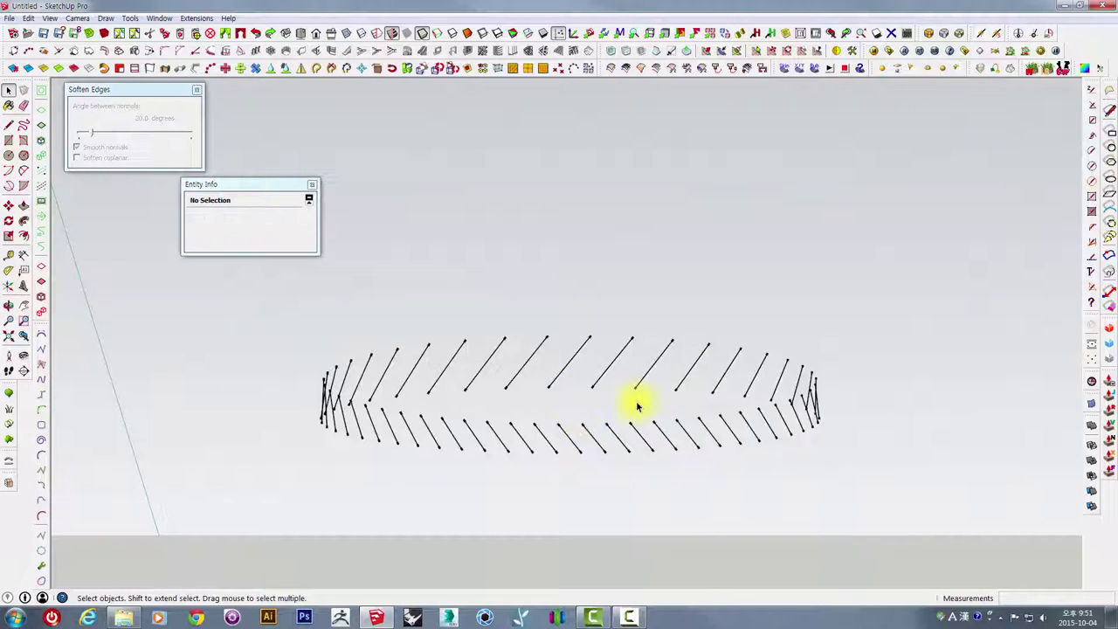
Copy the 48-edge ring onto its top endpoint and array it *47 upward
middle_drag(636, 405, 620, 544)
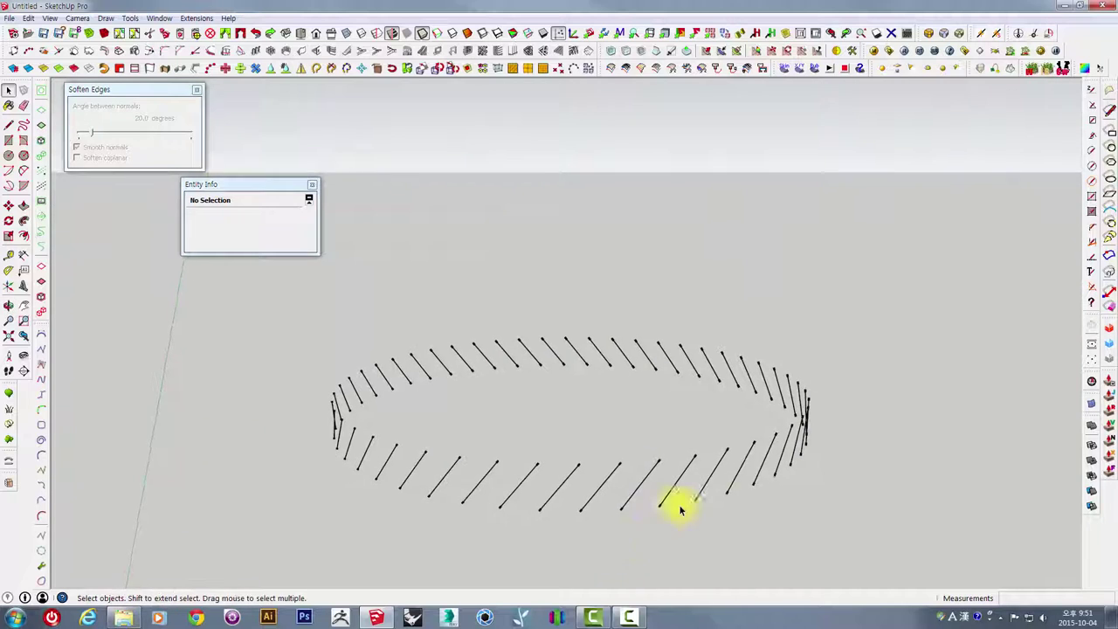
mouse_move(673, 507)
middle_down()
mouse_move(741, 440)
mouse_move(707, 417)
middle_up()
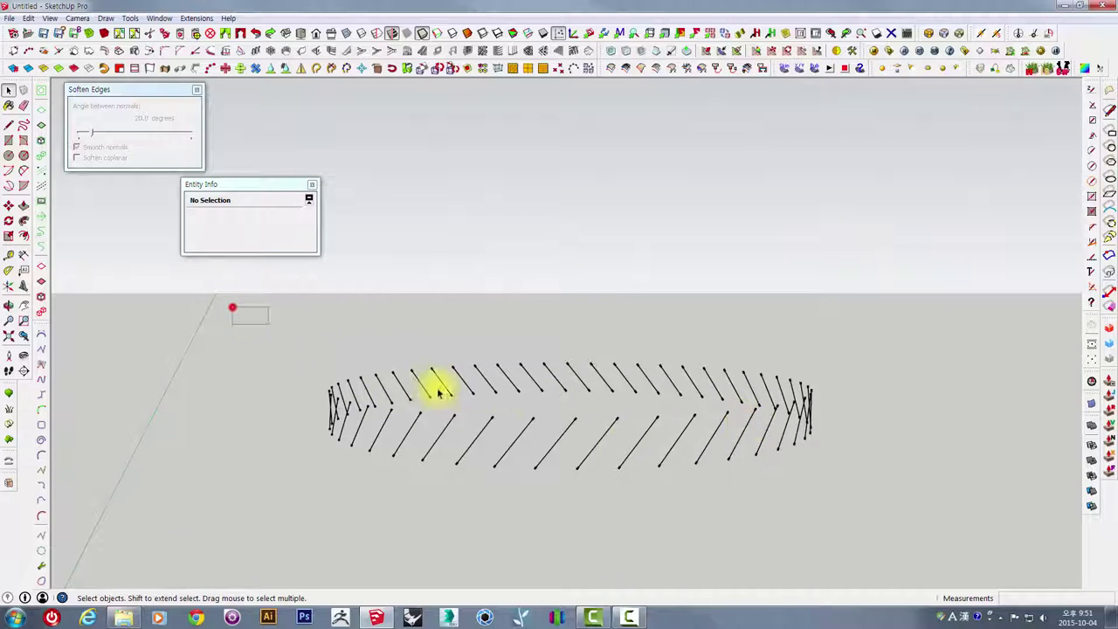
drag(232, 307, 923, 549)
middle_drag(617, 460, 605, 517)
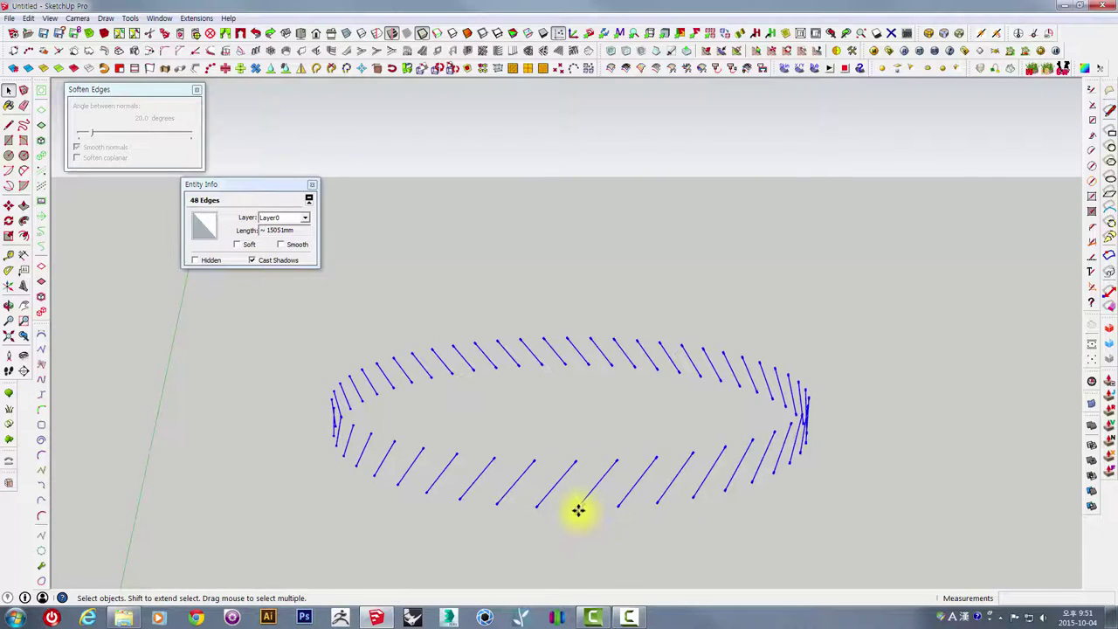
key(m)
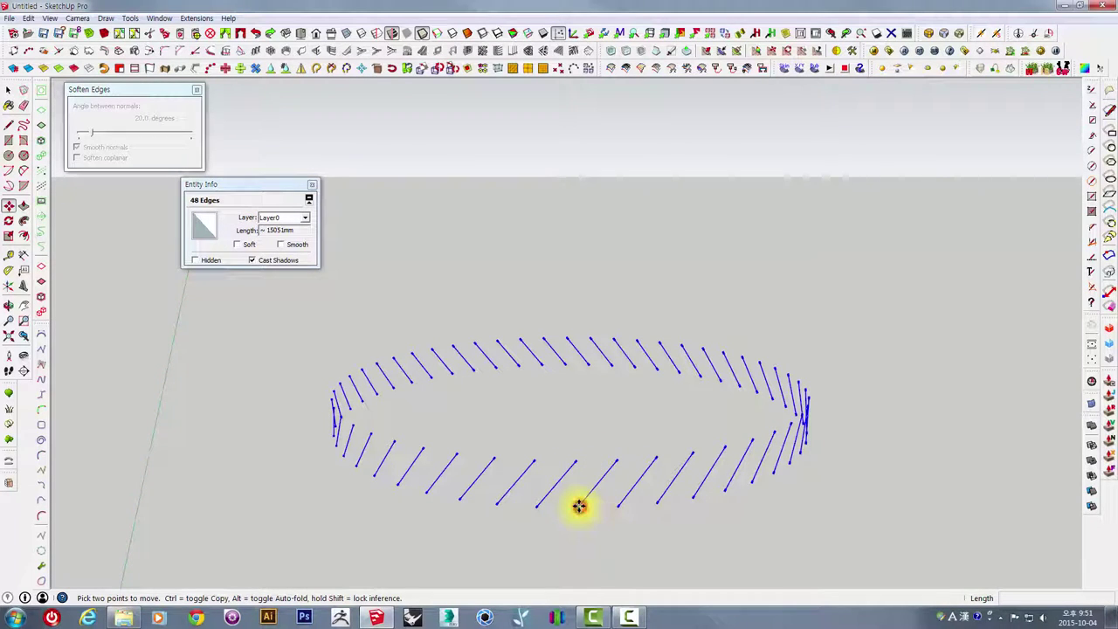
key(ctrl)
click(579, 505)
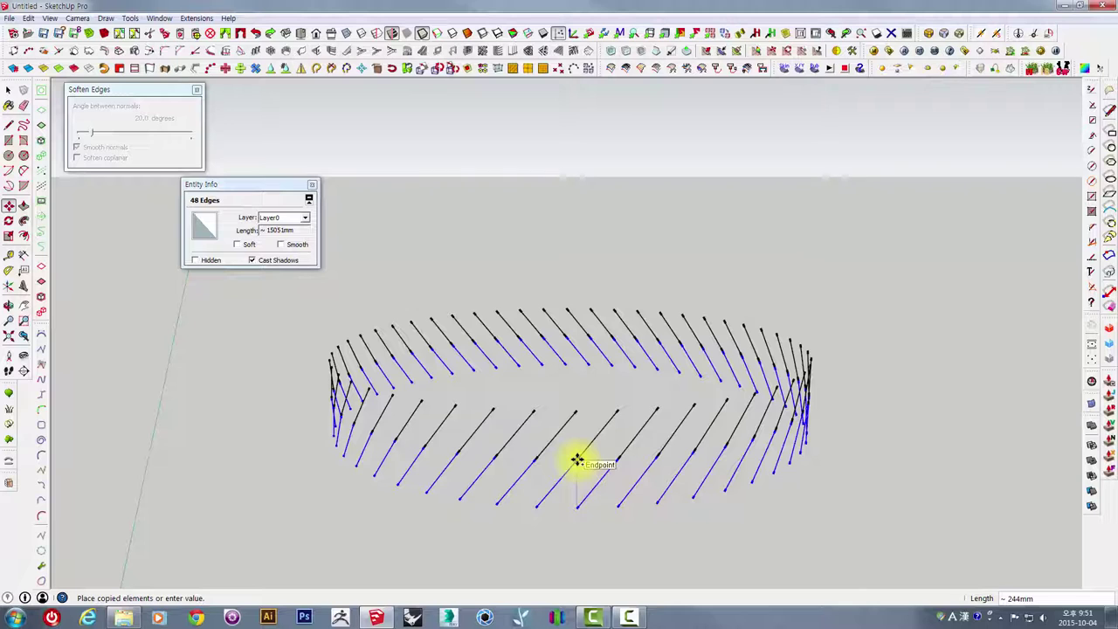
click(577, 460)
text(*47)
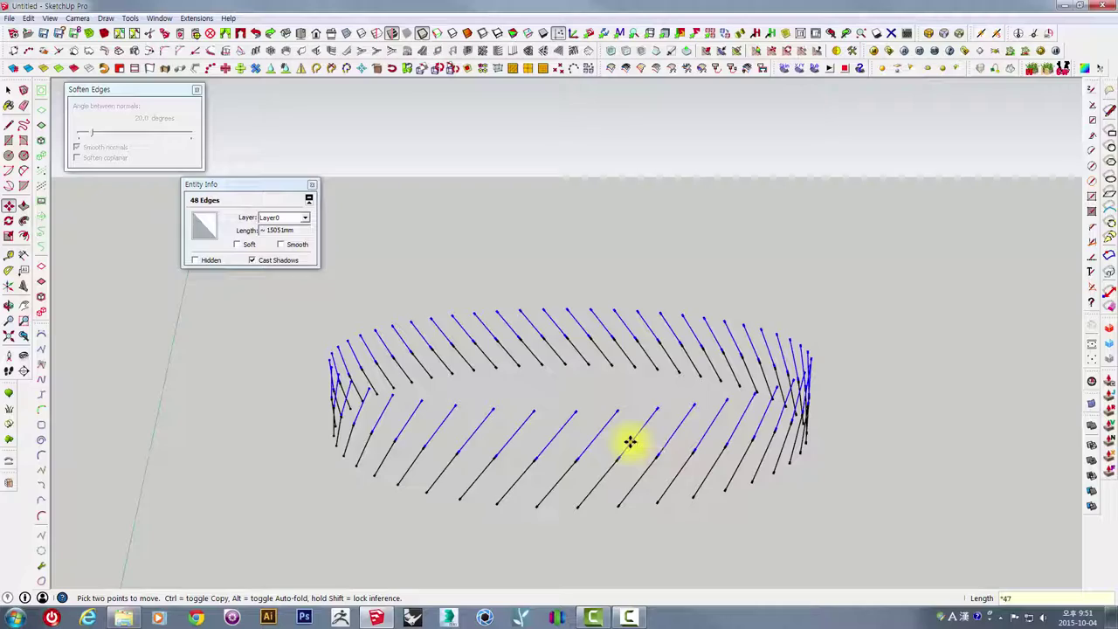
key(Return)
Deselect the stacked array and view the tall lattice from above
key(ctrl+t)
scroll(634, 442, down, 2)
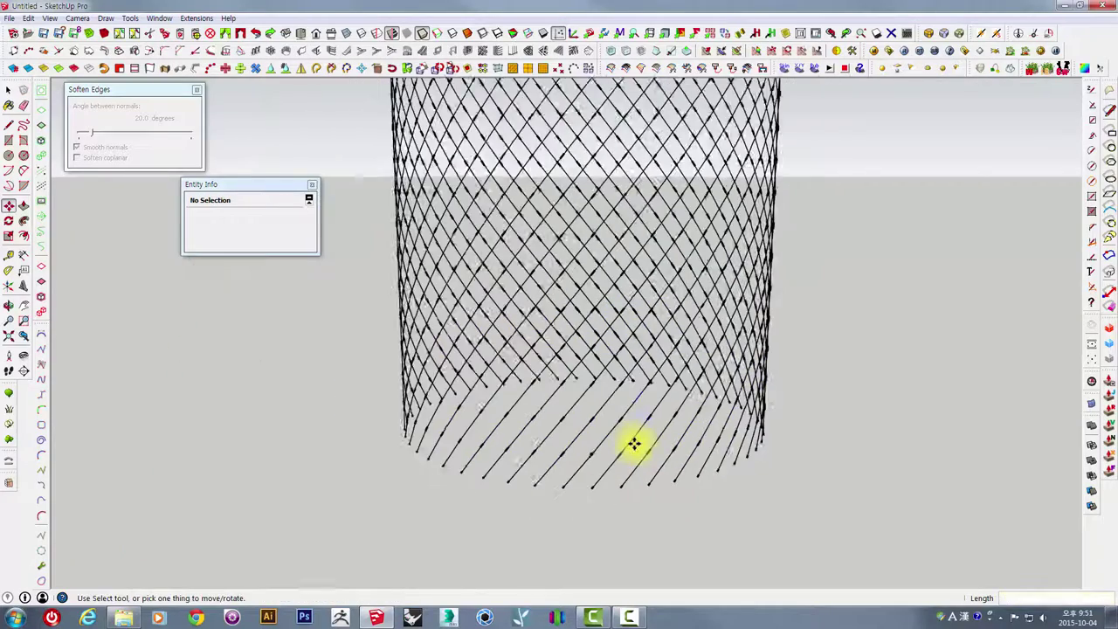
scroll(636, 442, down, 2)
scroll(646, 349, down, 2)
mouse_move(684, 357)
middle_down()
mouse_move(643, 444)
mouse_move(599, 449)
mouse_move(636, 250)
mouse_move(753, 166)
mouse_move(659, 257)
mouse_move(591, 427)
middle_up()
key(m)
scroll(742, 165, down, 3)
scroll(591, 428, up, 3)
scroll(591, 428, up, 3)
key(space)
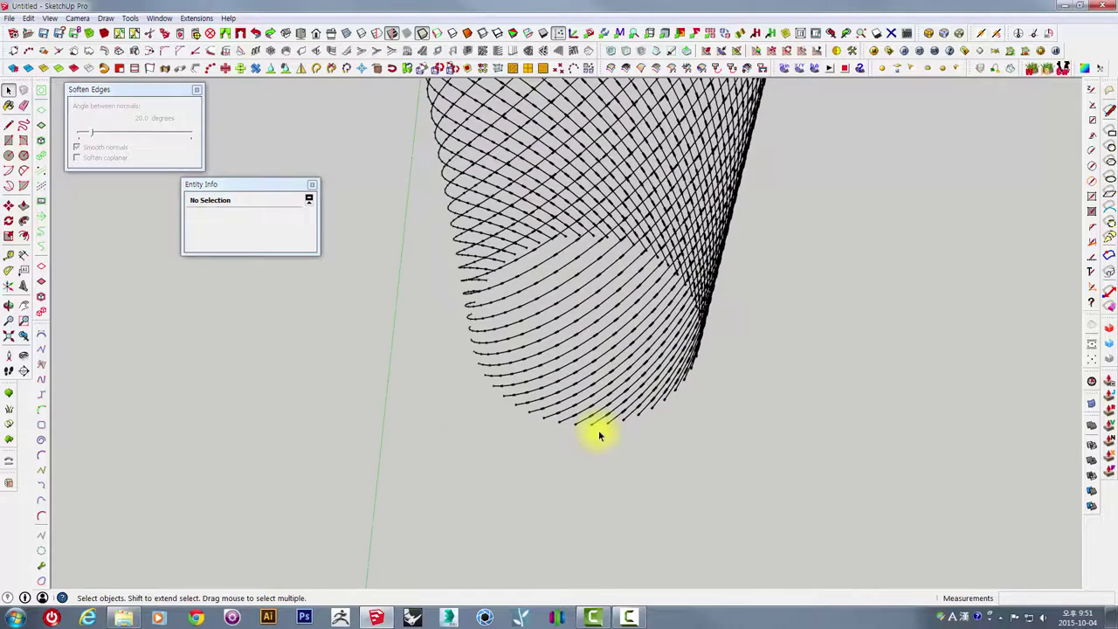
Copy one 48-edge strand along the red axis beside the lattice cylinder
click(593, 426)
scroll(593, 426, down, 2)
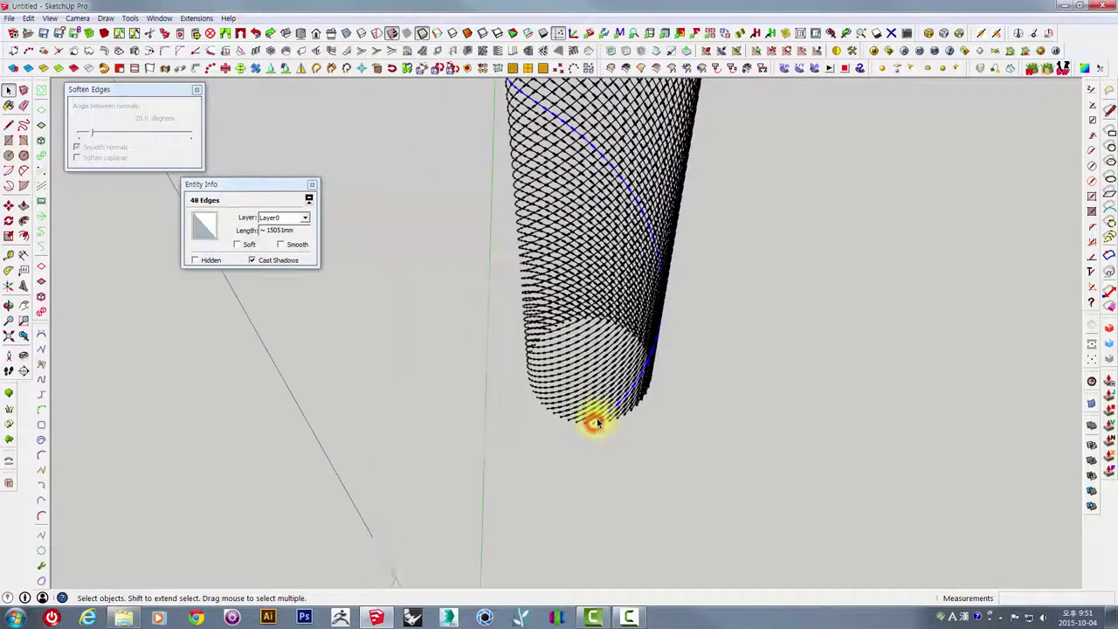
scroll(595, 427, down, 3)
scroll(598, 427, down, 1)
middle_drag(599, 428, 599, 441)
key(m)
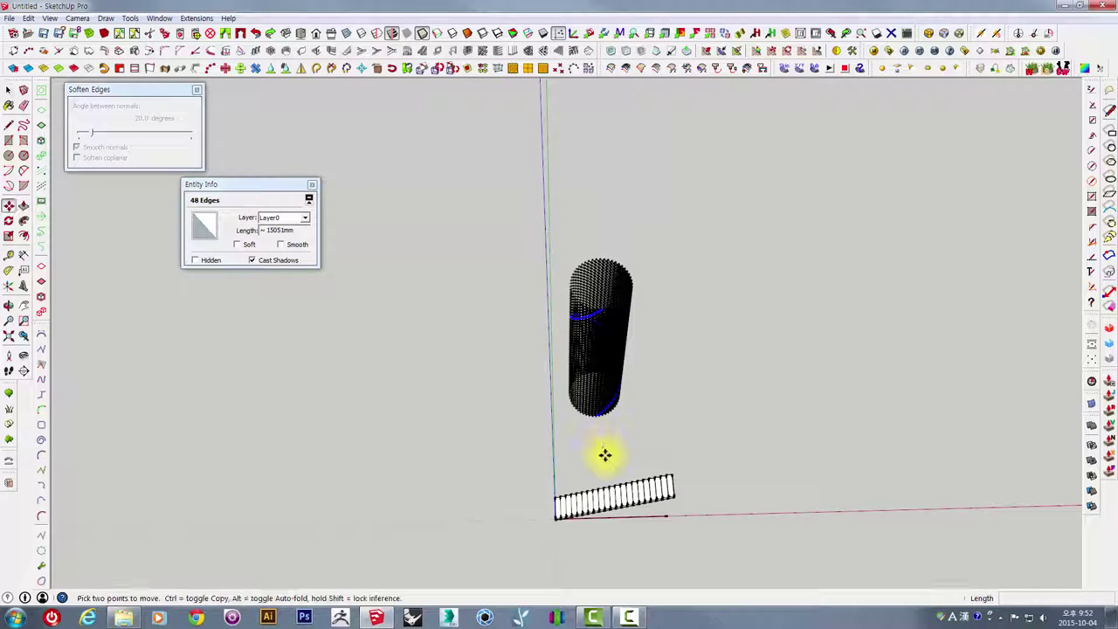
click(599, 454)
key(ctrl)
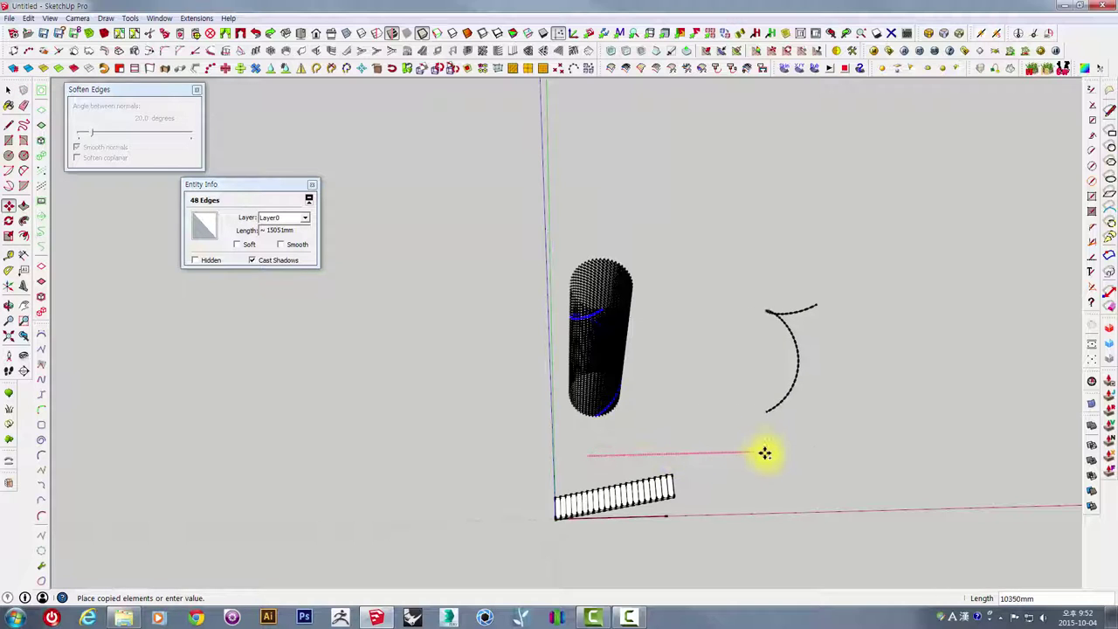
click(764, 454)
key(space)
Scale the 2304-edge lattice cylinder's height down into a squat mesh band and deselect it
drag(659, 446, 660, 443)
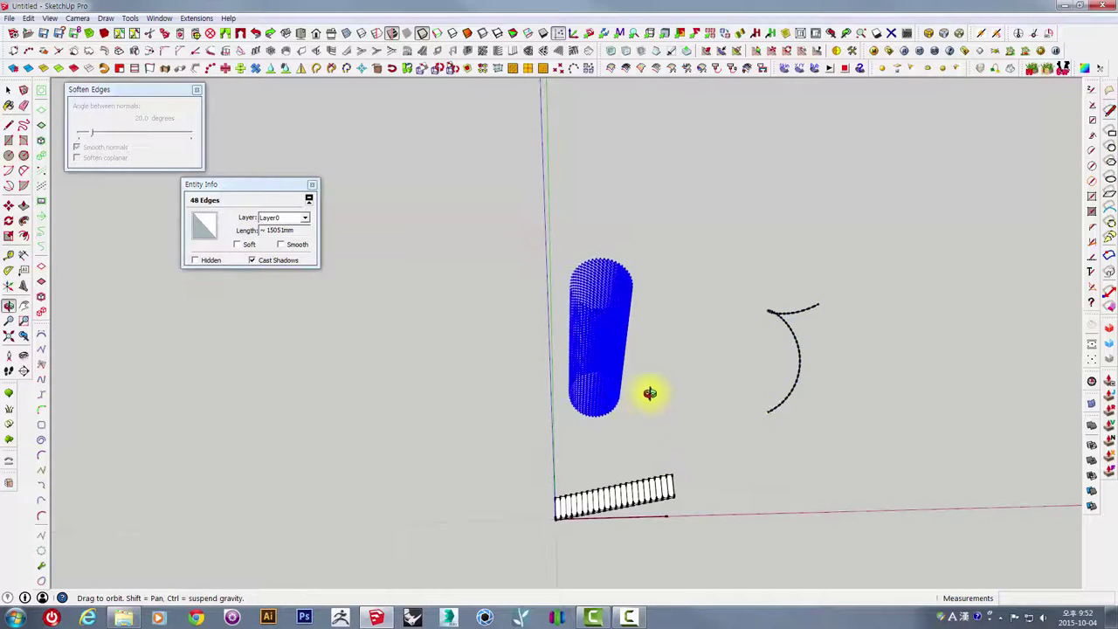
mouse_move(646, 391)
middle_down()
mouse_move(617, 259)
mouse_move(594, 229)
middle_up()
key(s)
drag(590, 229, 610, 455)
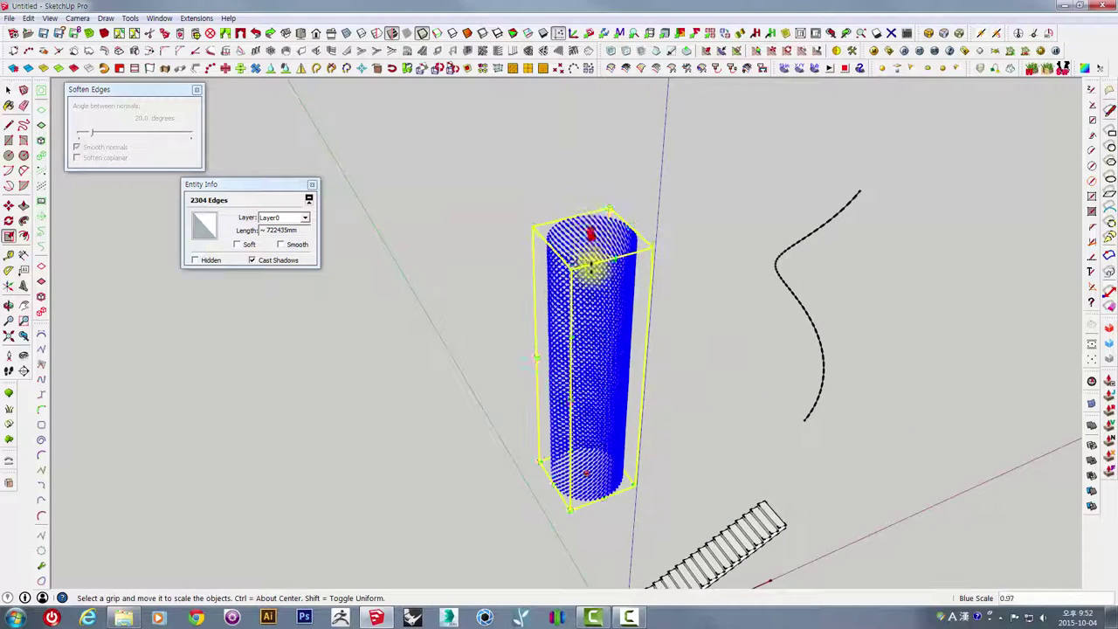
scroll(594, 471, up, 2)
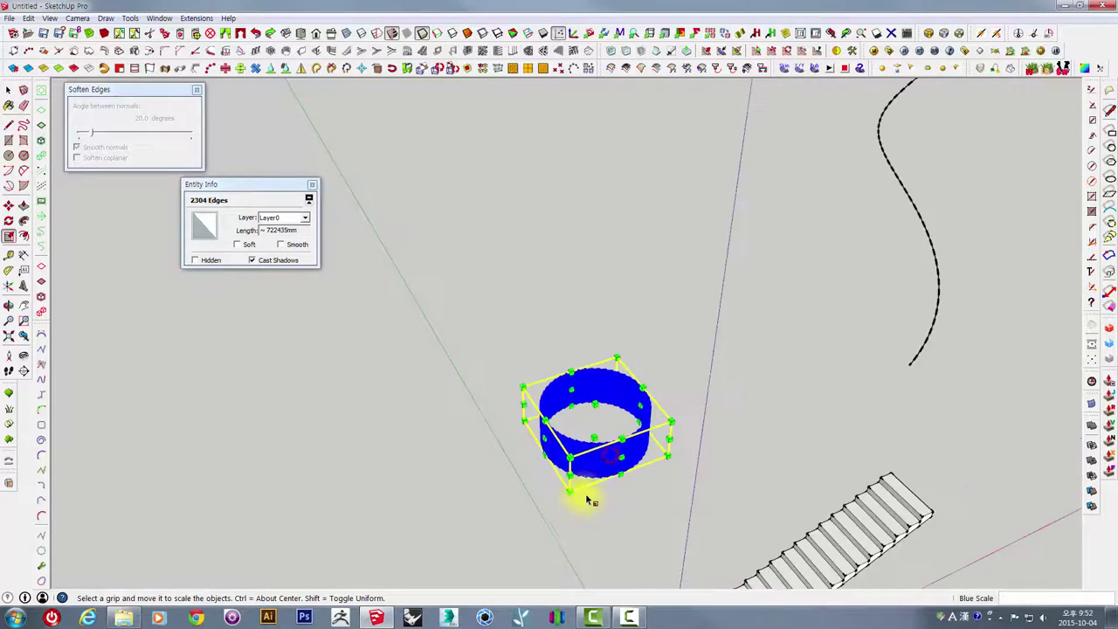
scroll(581, 492, up, 3)
mouse_move(611, 425)
middle_down()
mouse_move(631, 281)
mouse_move(686, 237)
middle_up()
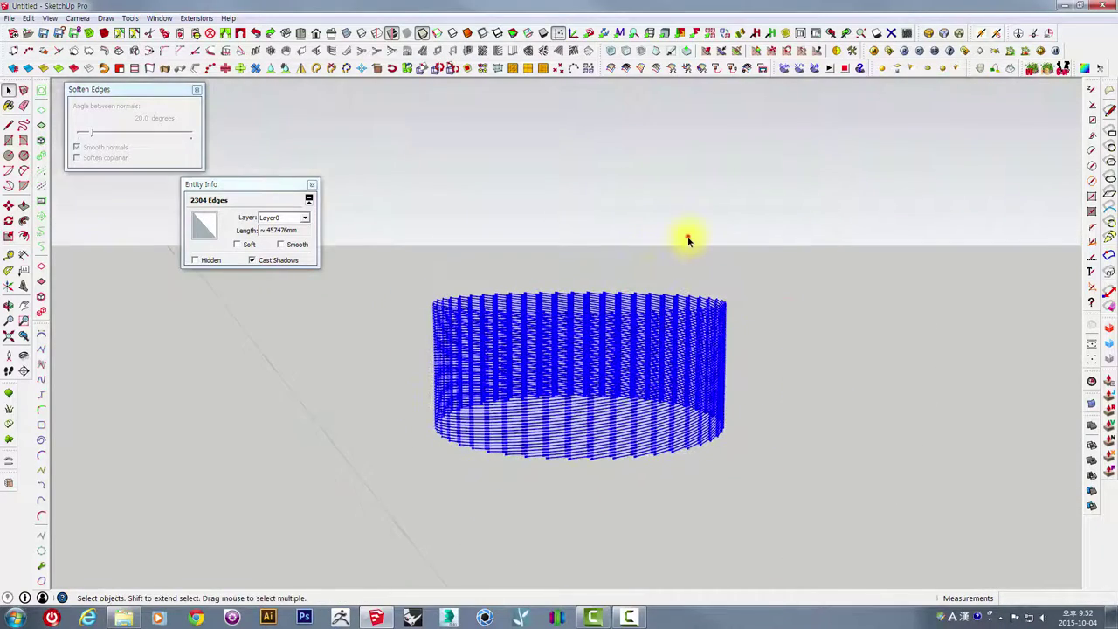
click(686, 236)
mouse_move(641, 320)
middle_down()
mouse_move(592, 256)
mouse_move(603, 291)
mouse_move(532, 489)
middle_up()
scroll(567, 476, down, 3)
shift+middle_drag(619, 462, 554, 393)
Scale the copied spiral strand's height down until it lies flat
scroll(554, 393, down, 2)
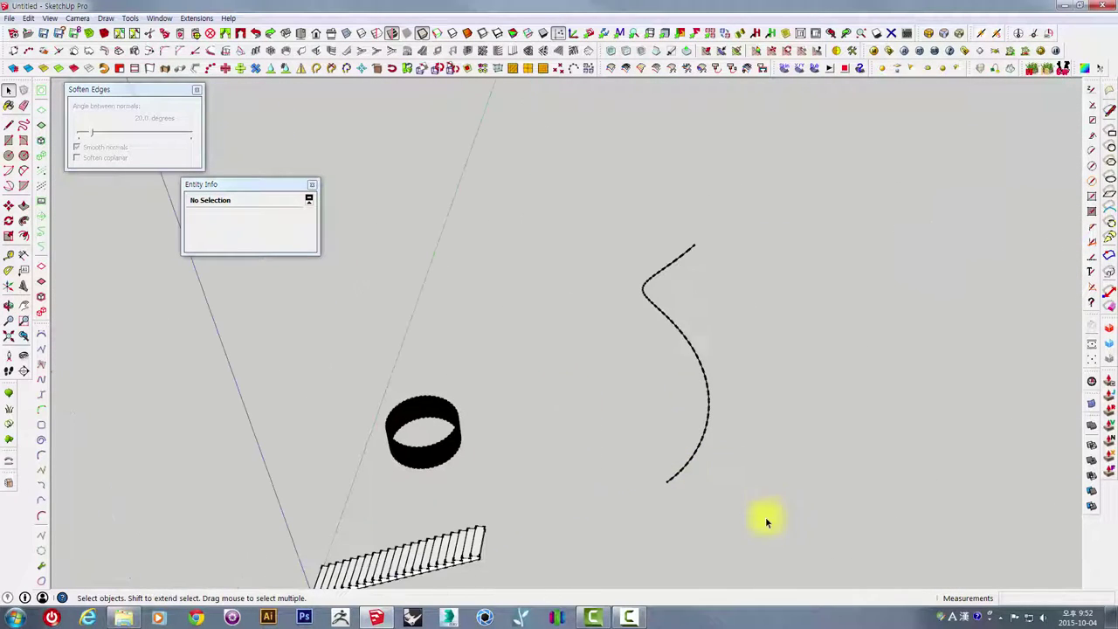
click(668, 266)
middle_drag(681, 213, 709, 203)
key(s)
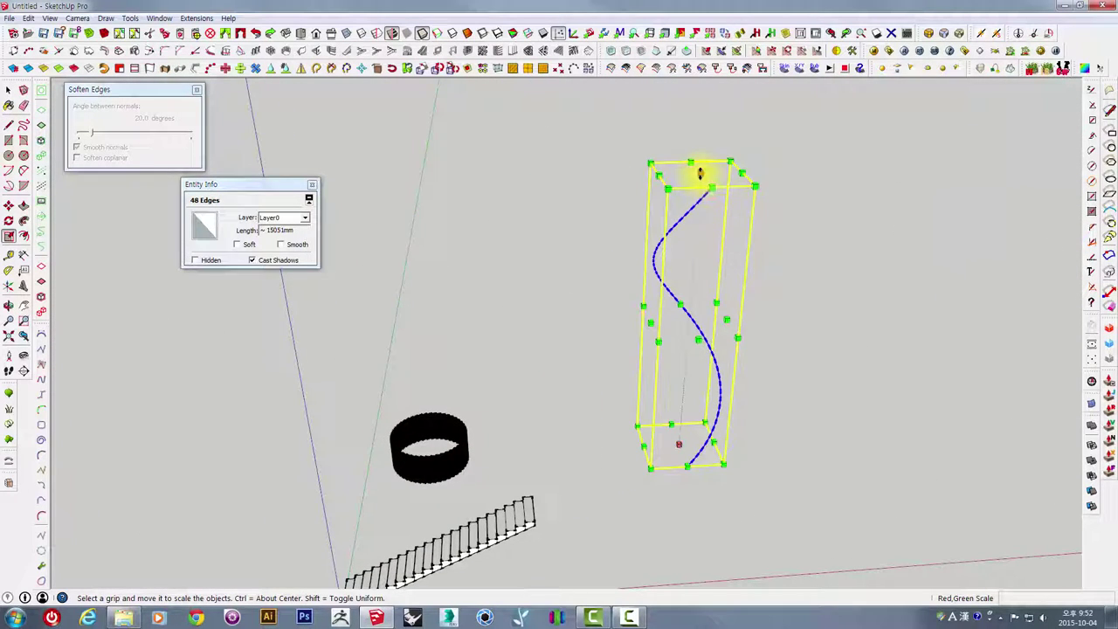
drag(699, 173, 683, 429)
scroll(696, 473, up, 2)
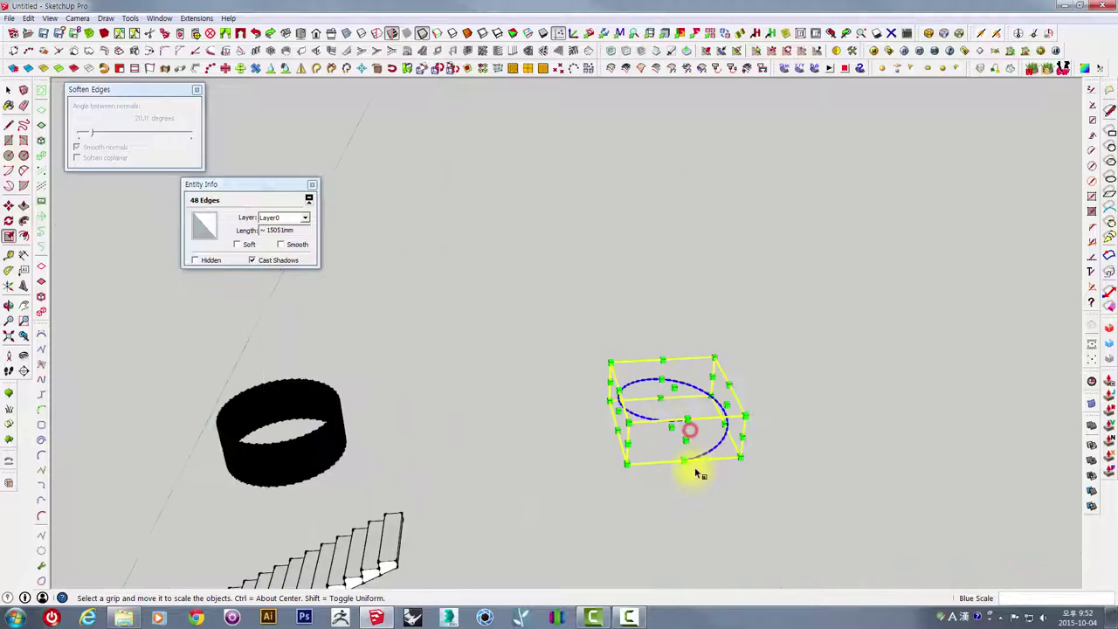
scroll(696, 473, up, 2)
mouse_move(678, 442)
middle_down()
mouse_move(638, 349)
mouse_move(656, 439)
middle_up()
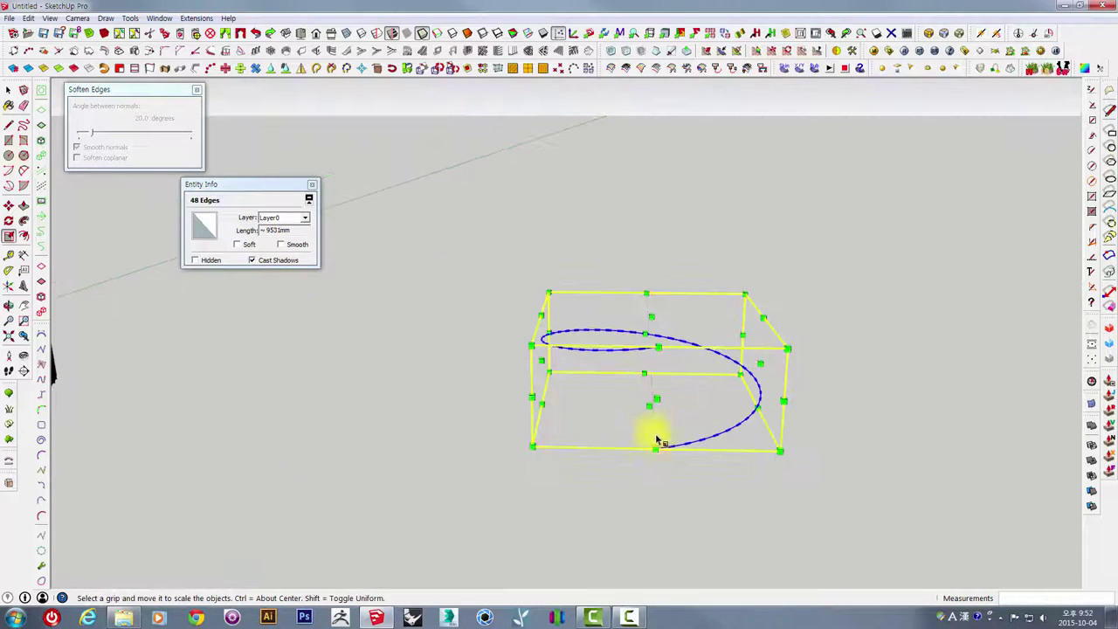
key(space)
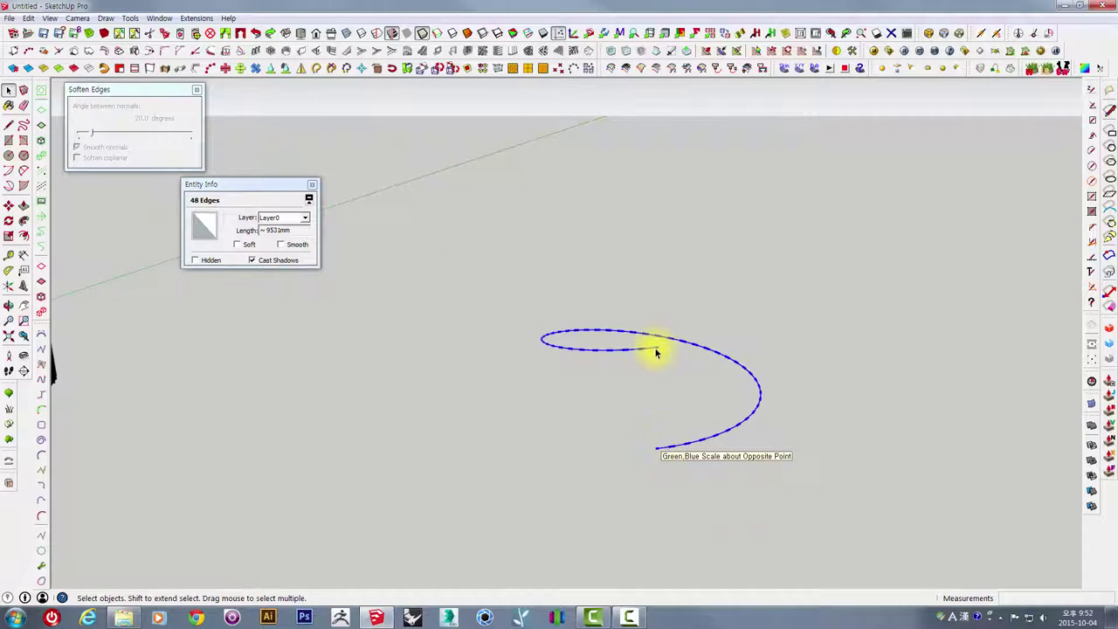
Weld the flattened spiral's edges into one curve about 9531 mm long
middle_drag(657, 351, 659, 411)
right_click(684, 422)
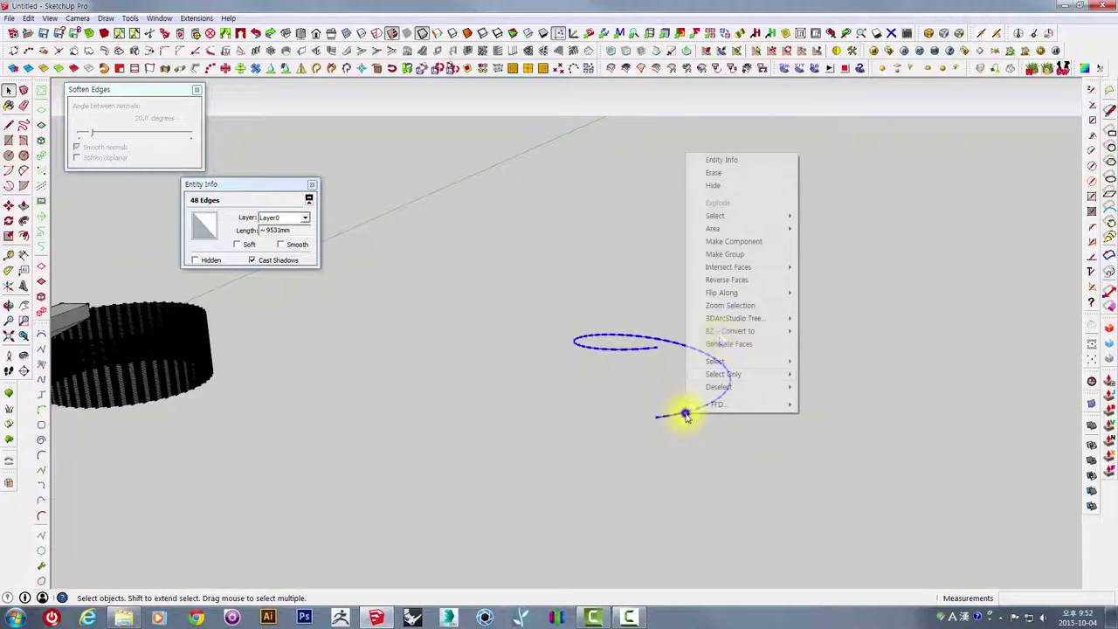
click(566, 251)
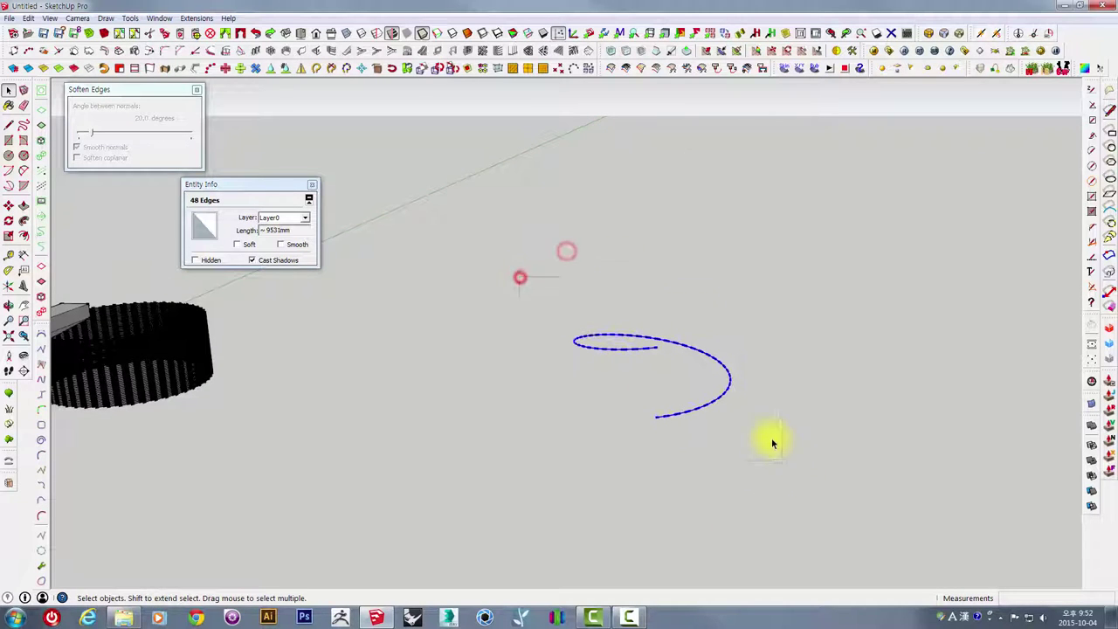
click(319, 67)
Try a stacked copy of the welded curve on its upper endpoint, then undo it
scroll(638, 375, up, 2)
middle_drag(637, 375, 716, 497)
click(690, 457)
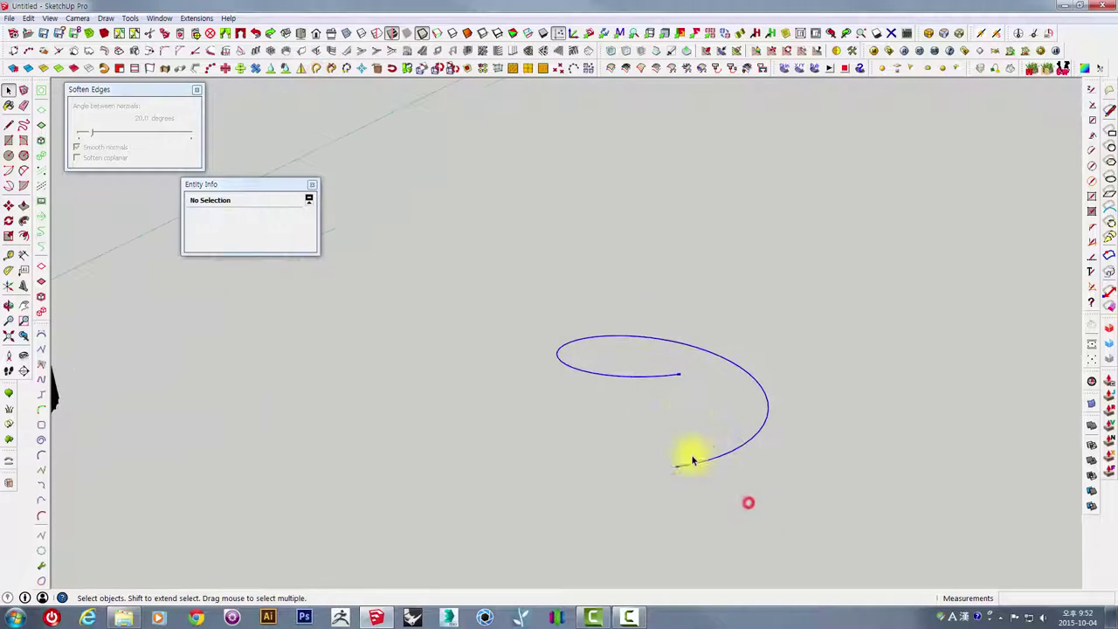
key(m)
key(ctrl)
click(680, 467)
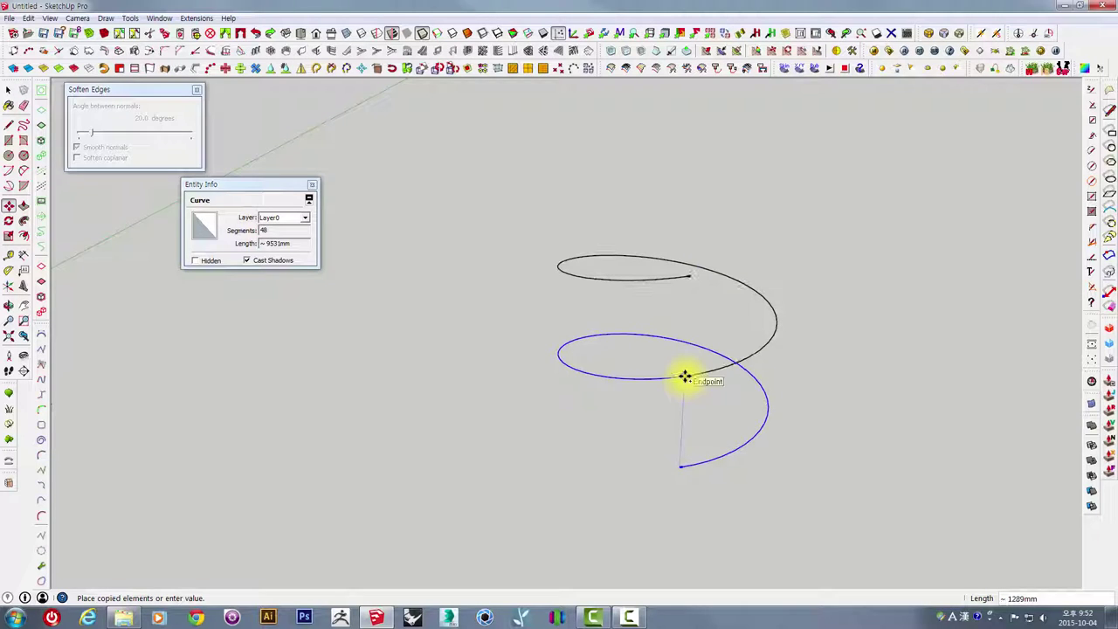
click(685, 378)
mouse_move(736, 407)
middle_down()
mouse_move(710, 337)
mouse_move(719, 328)
mouse_move(961, 269)
mouse_move(704, 449)
mouse_move(503, 357)
mouse_move(599, 445)
mouse_move(512, 369)
middle_up()
key(ctrl+z)
scroll(693, 445, down, 3)
drag(568, 443, 424, 270)
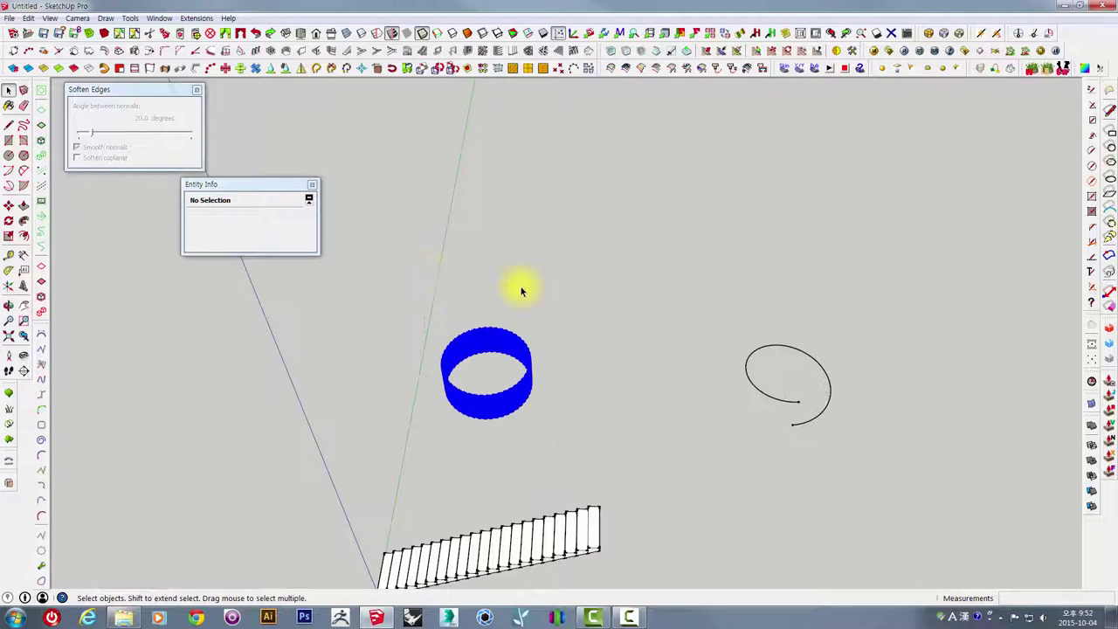
Move the flat spiral curve over beside the straight staircase
drag(662, 292, 884, 474)
key(m)
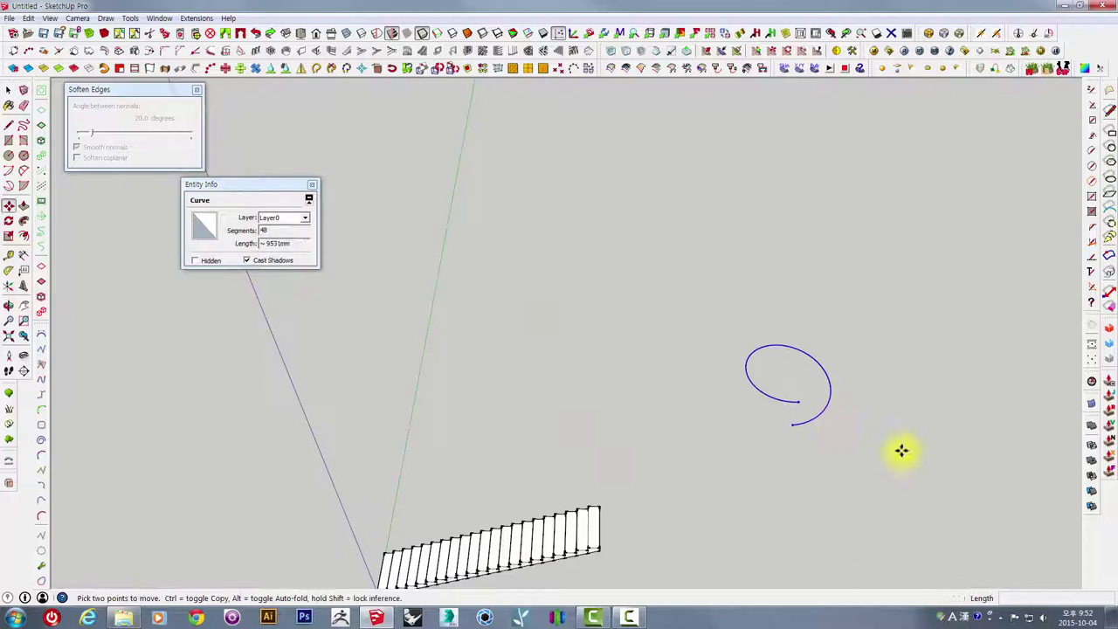
click(902, 452)
click(599, 461)
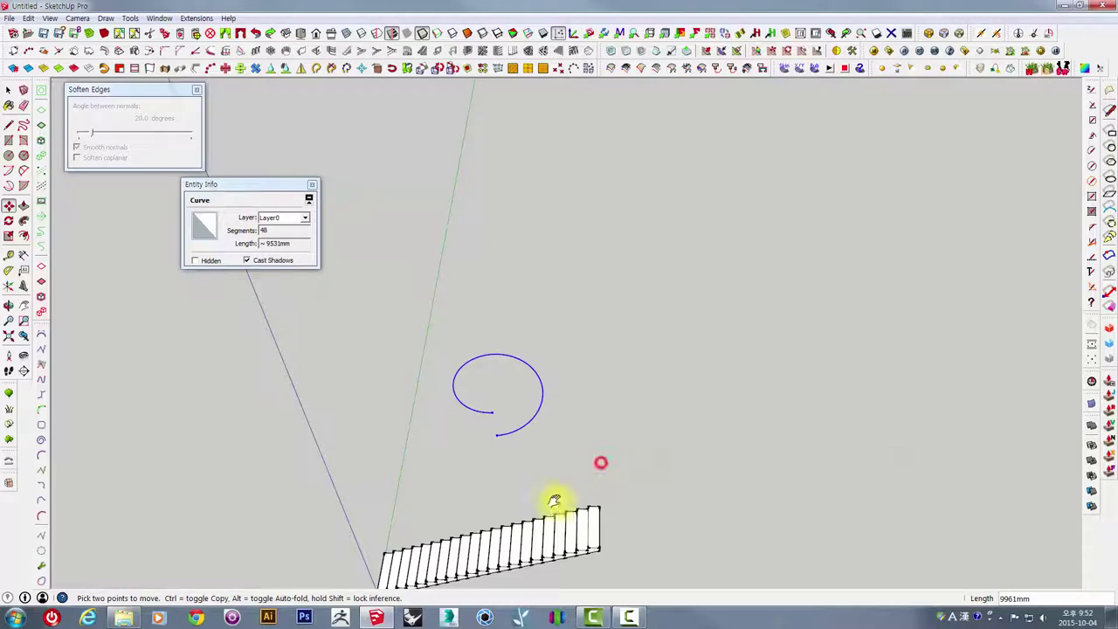
mouse_move(554, 498)
middle_down()
mouse_move(644, 379)
mouse_move(724, 304)
mouse_move(611, 363)
middle_up()
key(space)
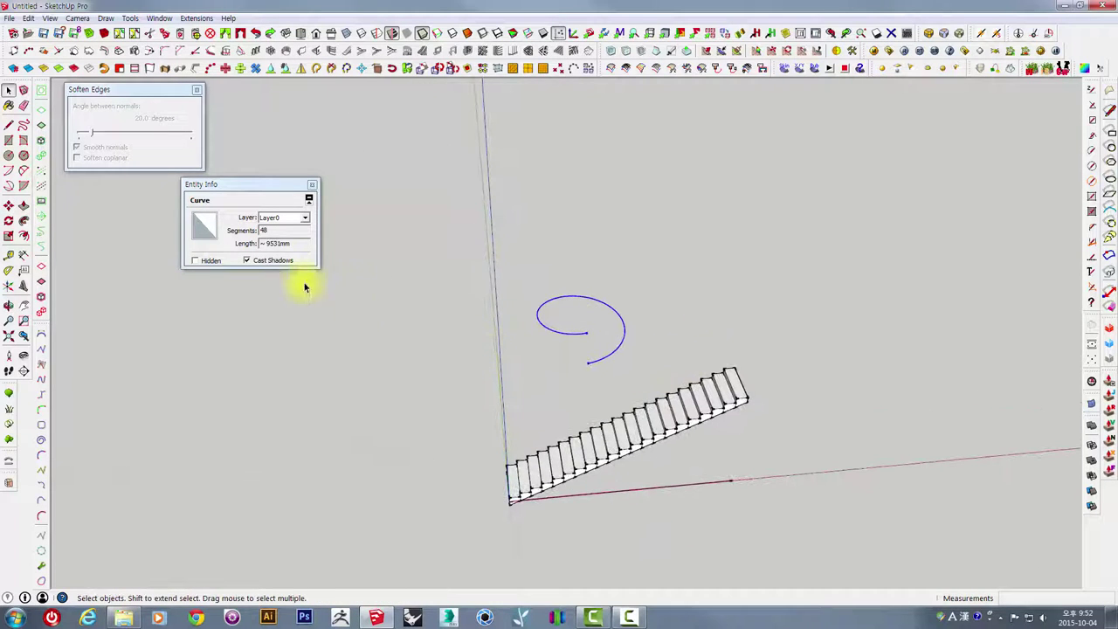
Check the curve's length and the stair's bottom edge, then bring the stair's top end into view
click(265, 244)
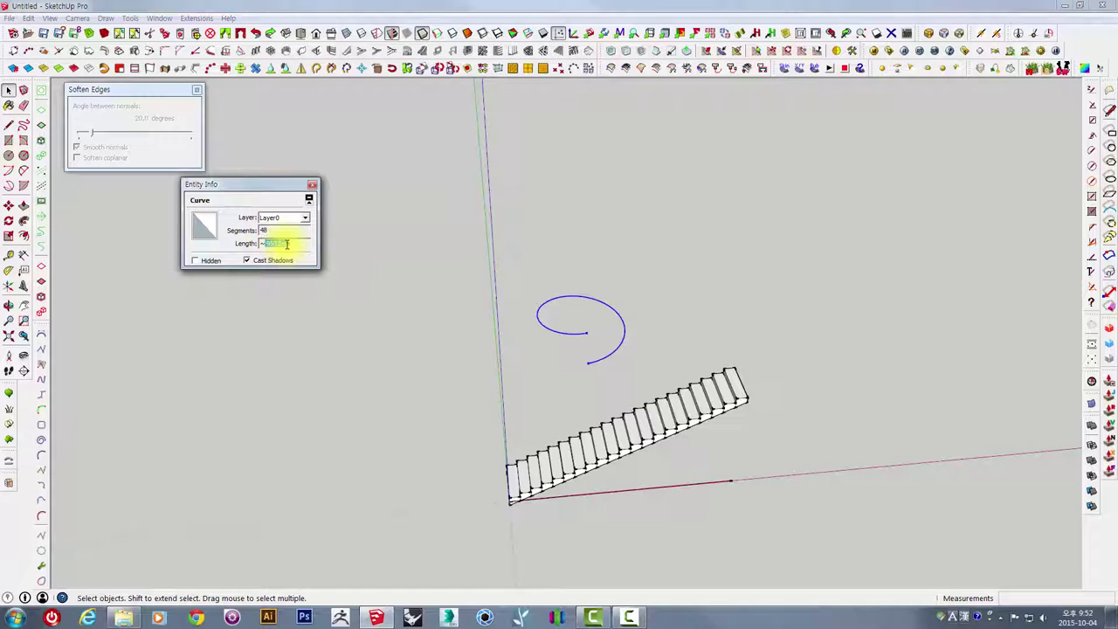
click(716, 502)
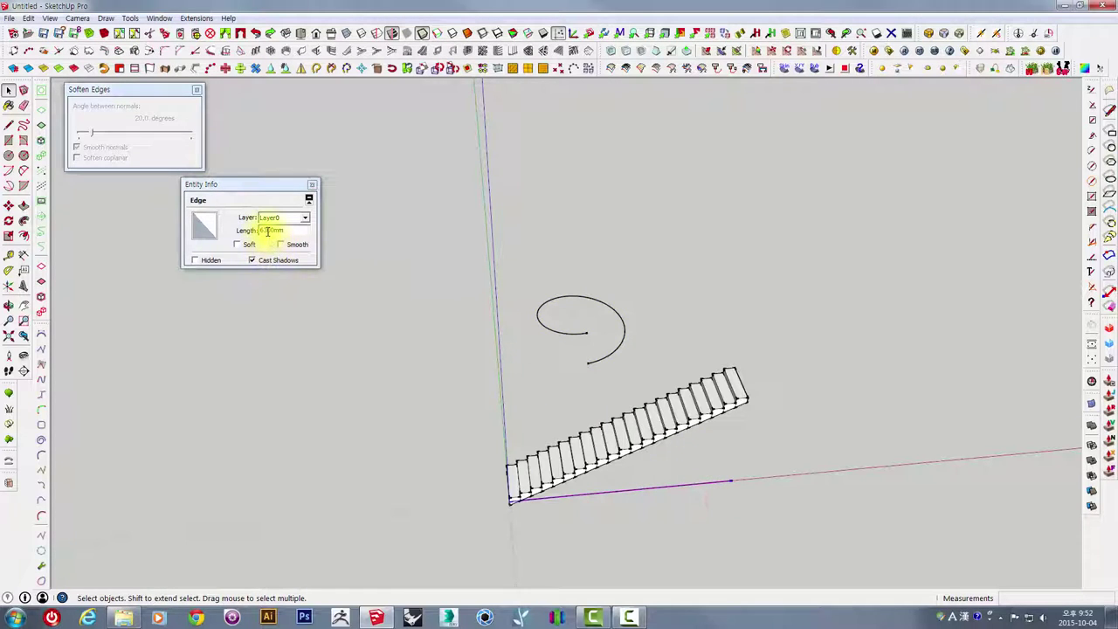
click(724, 395)
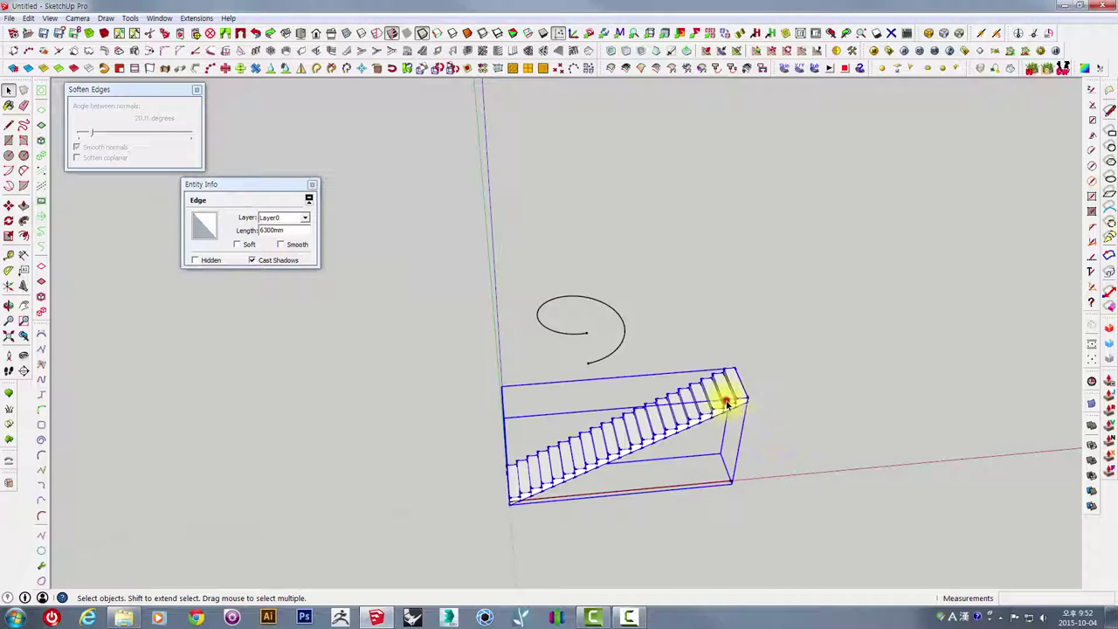
mouse_move(739, 392)
middle_down()
mouse_move(724, 343)
mouse_move(649, 224)
mouse_move(679, 259)
middle_up()
scroll(672, 280, up, 3)
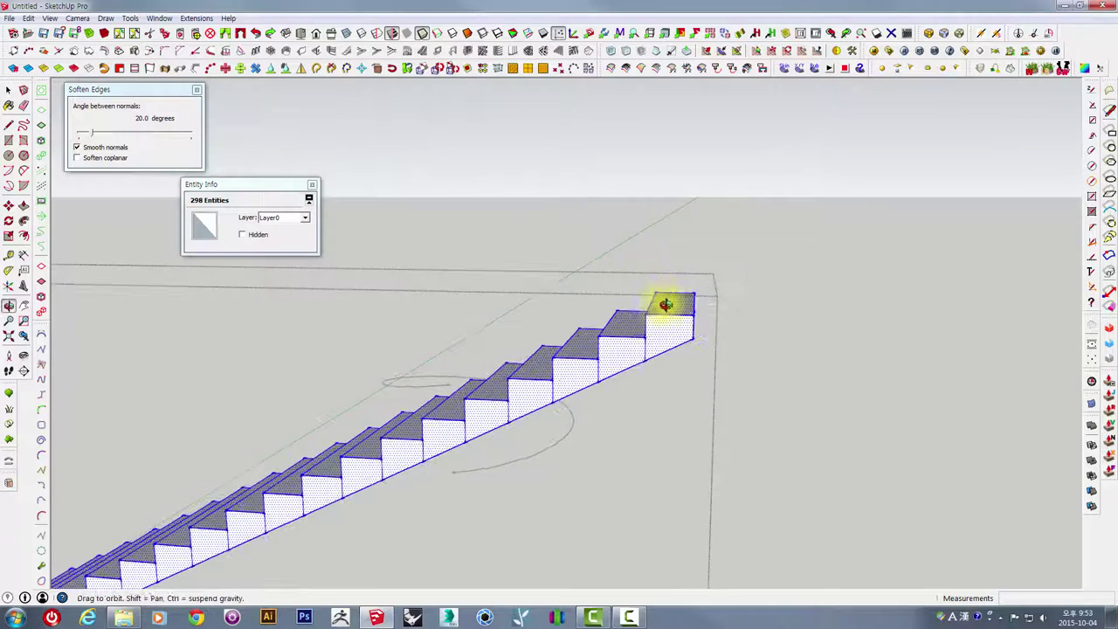
mouse_move(669, 301)
middle_down()
mouse_move(674, 270)
mouse_move(641, 292)
middle_up()
Copy the top stair block onto the top endpoint and array it ten times (*10)
mouse_move(634, 271)
mouse_down()
mouse_move(758, 408)
mouse_move(718, 379)
mouse_up()
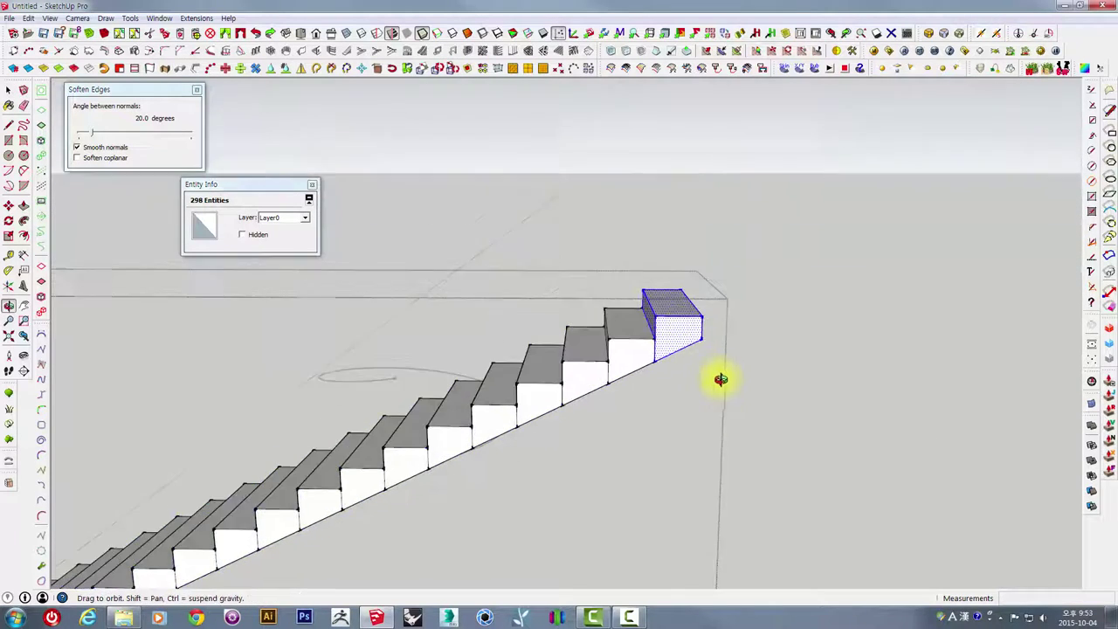
mouse_move(719, 379)
middle_down()
mouse_move(673, 350)
mouse_move(671, 375)
middle_up()
scroll(677, 363, up, 2)
key(m)
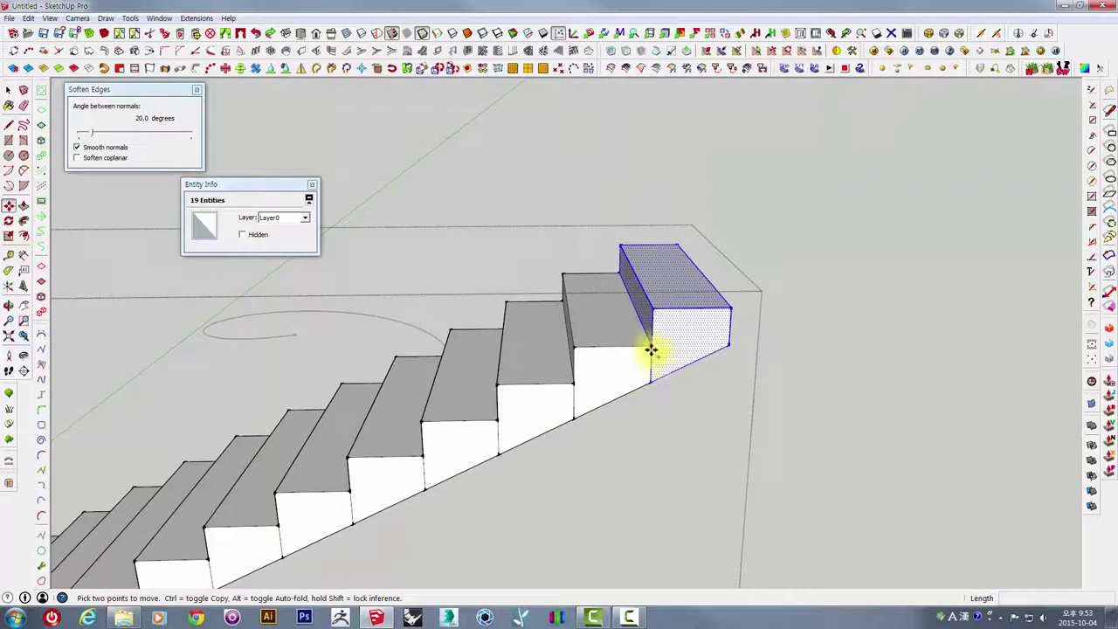
click(650, 348)
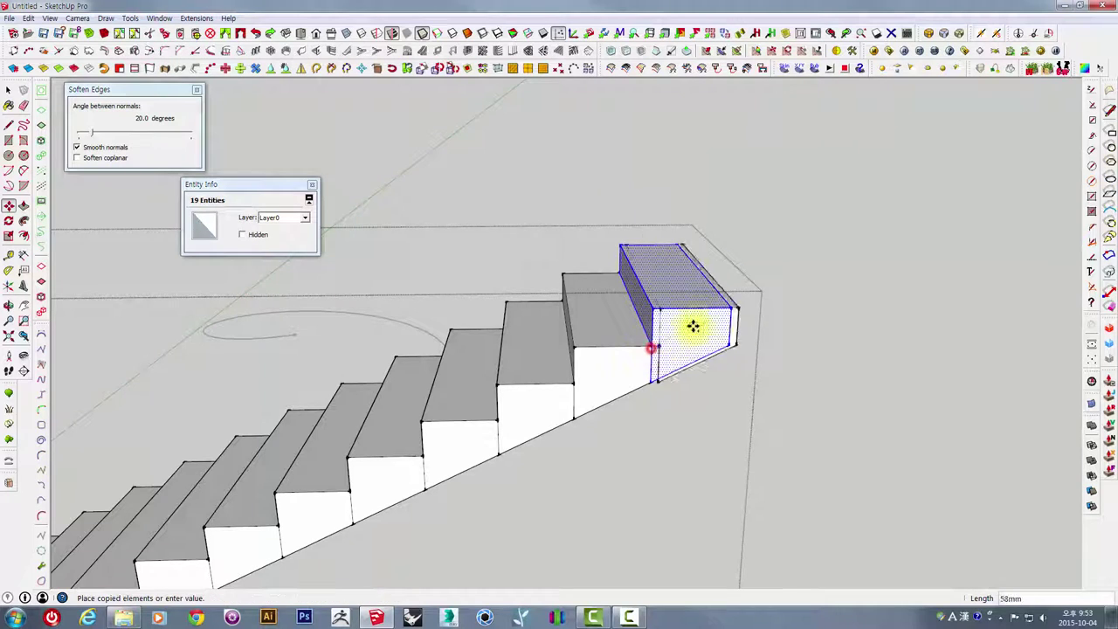
click(732, 305)
text(*10)
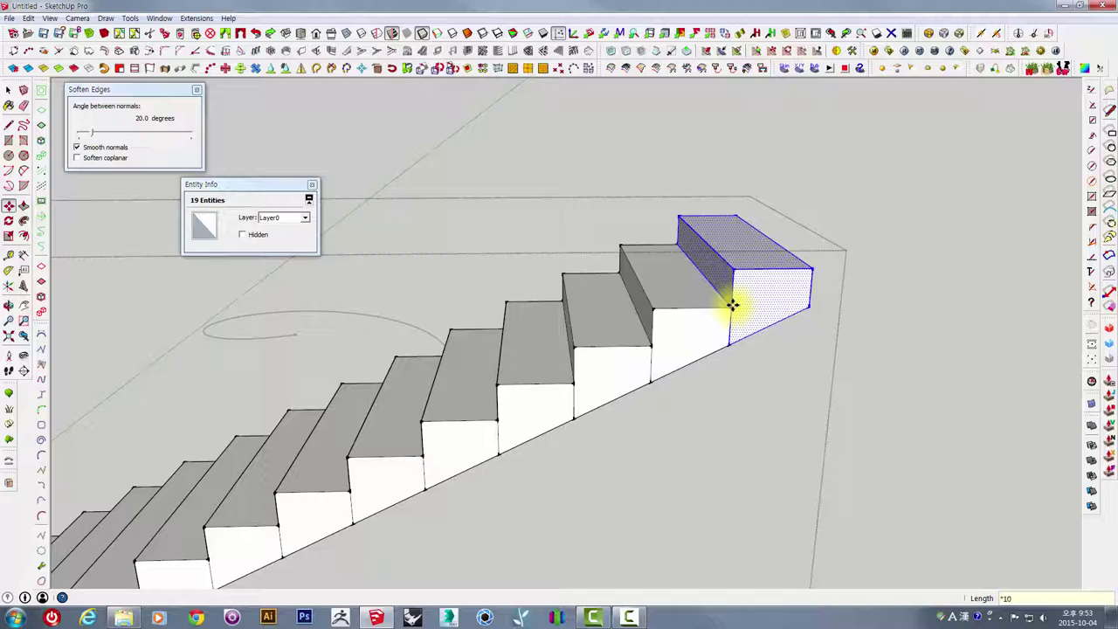
key(Return)
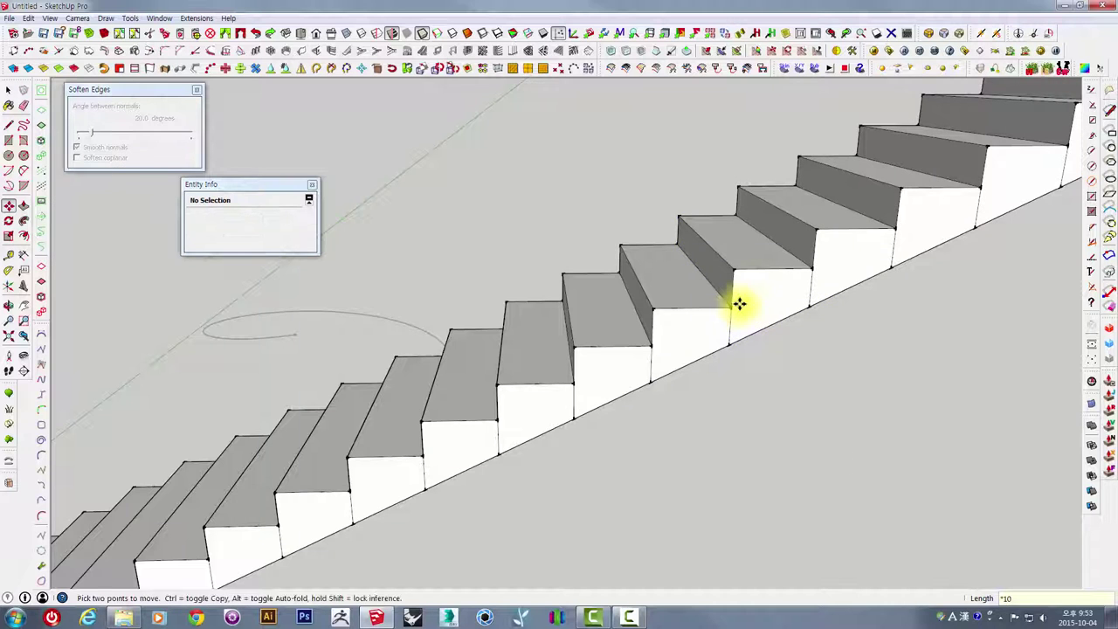
scroll(742, 306, down, 5)
scroll(755, 339, down, 3)
middle_drag(755, 338, 751, 390)
key(space)
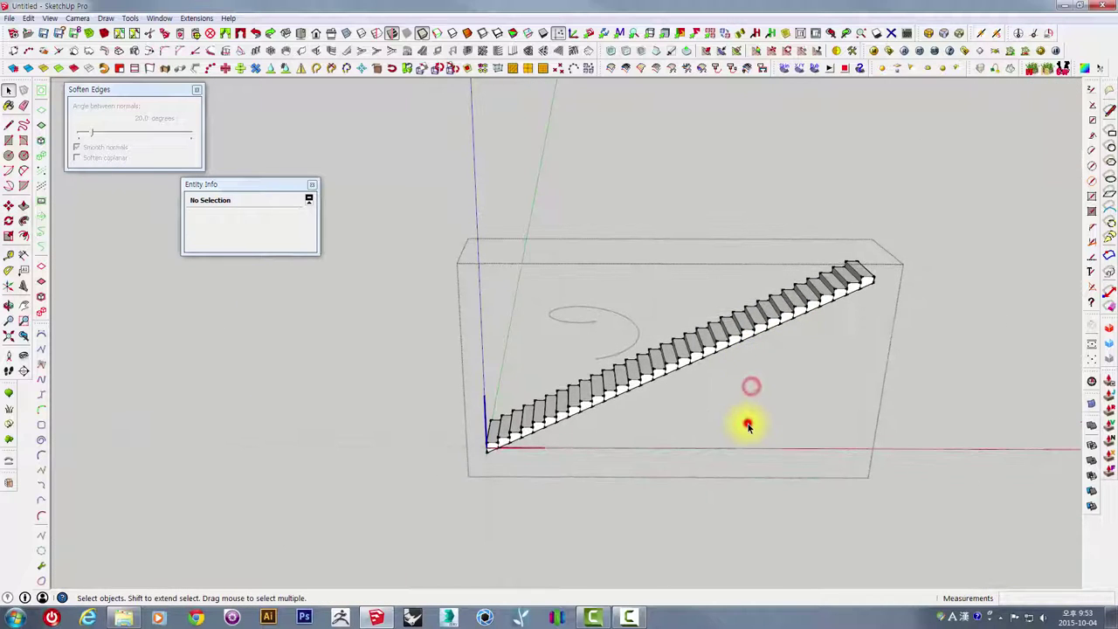
Open the staircase group for editing and view its underside
click(748, 425)
click(781, 304)
double_click(781, 305)
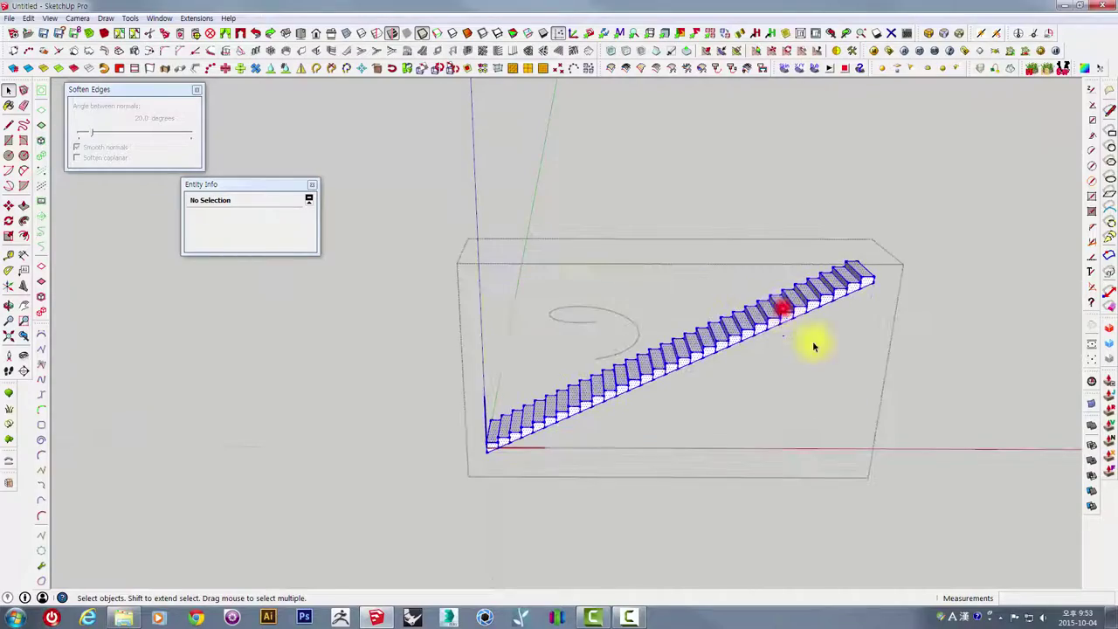
mouse_move(811, 342)
middle_down()
mouse_move(492, 187)
mouse_move(505, 243)
mouse_move(468, 220)
middle_up()
scroll(469, 219, up, 3)
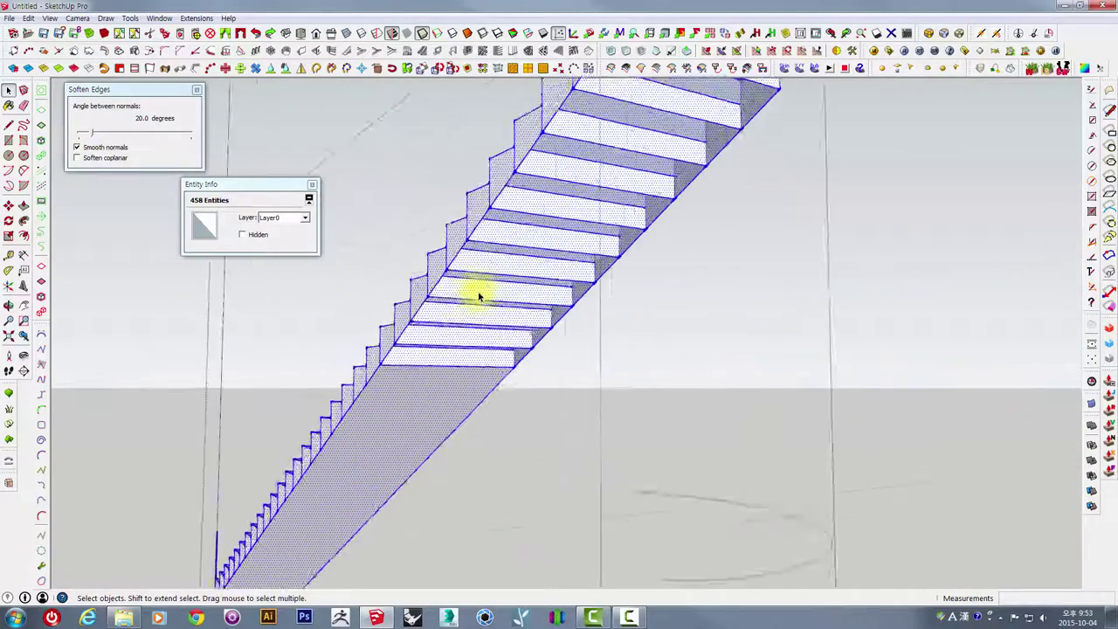
mouse_move(459, 340)
middle_down()
mouse_move(422, 399)
mouse_move(387, 419)
mouse_move(386, 394)
mouse_move(363, 428)
mouse_move(327, 340)
mouse_move(309, 416)
middle_up()
Erase the underside edges between the steps so the sloped bottom faces merge
key(e)
click(315, 410)
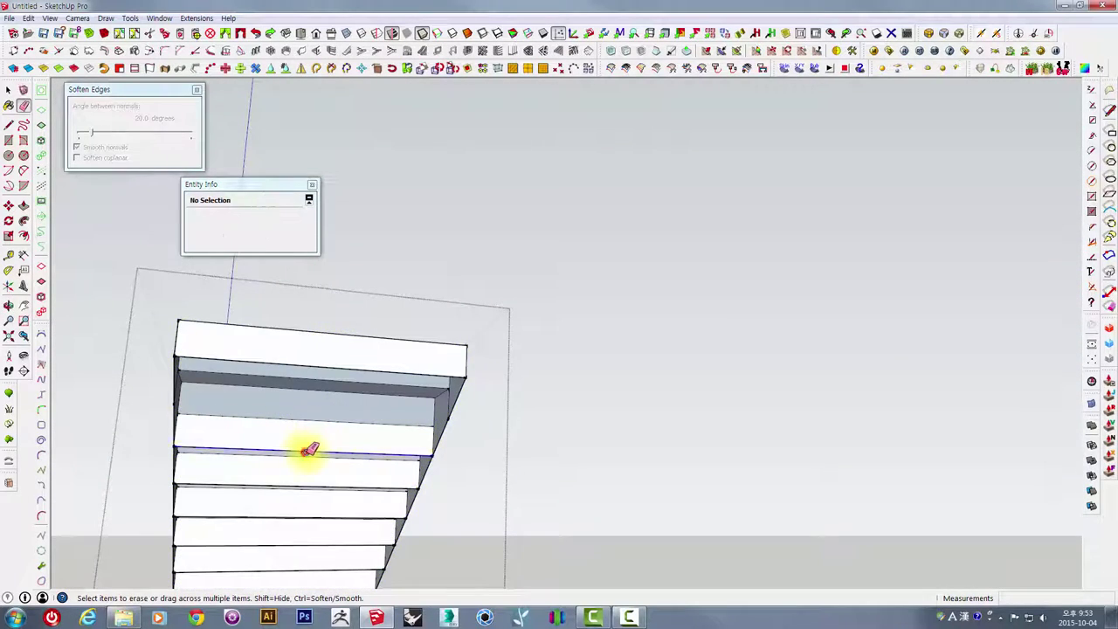
click(302, 454)
mouse_move(299, 474)
middle_down()
mouse_move(455, 351)
mouse_move(424, 554)
middle_up()
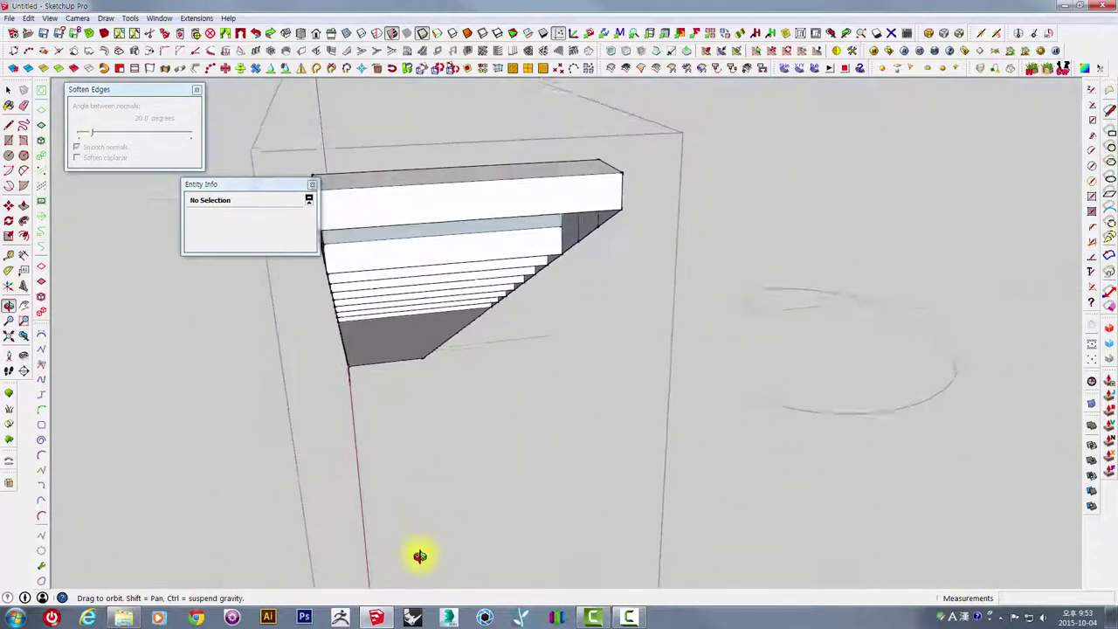
click(368, 274)
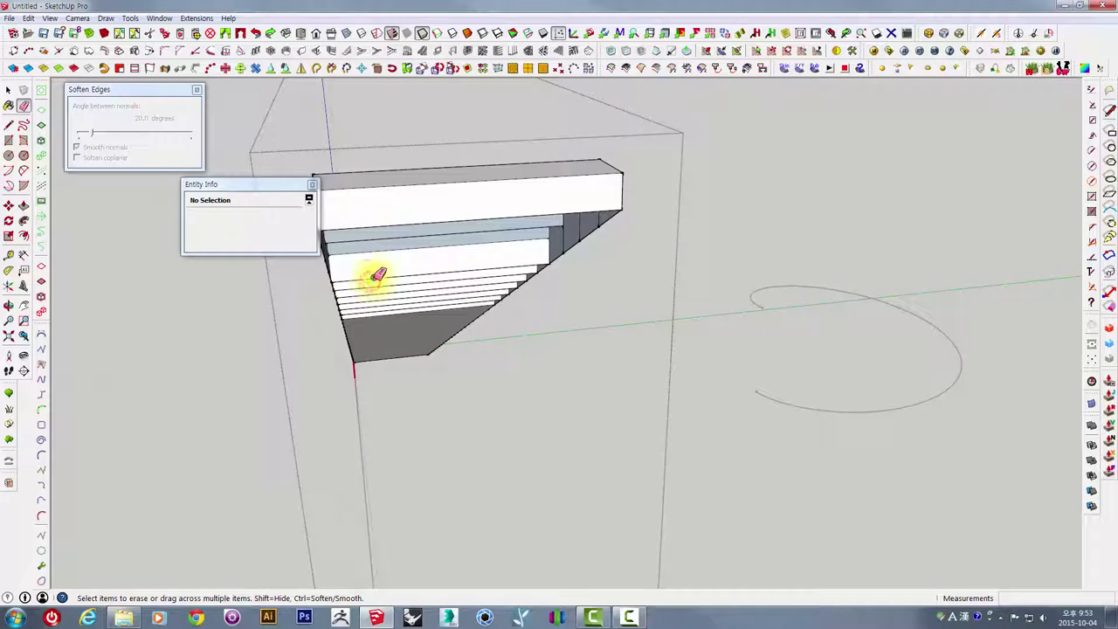
click(380, 282)
click(385, 297)
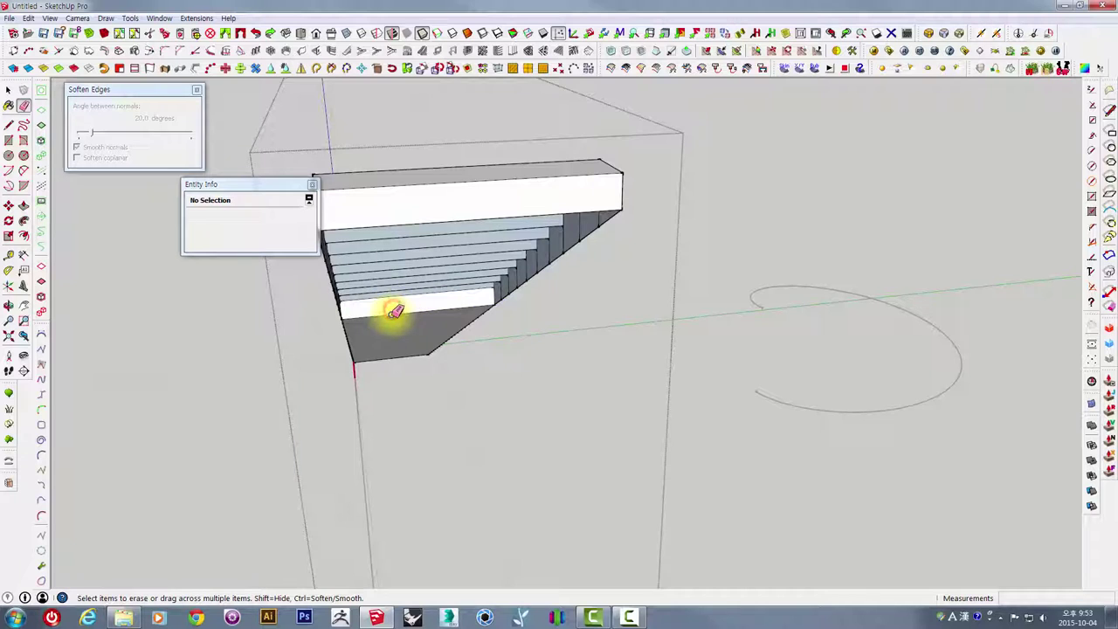
middle_drag(398, 307, 451, 286)
scroll(451, 281, down, 3)
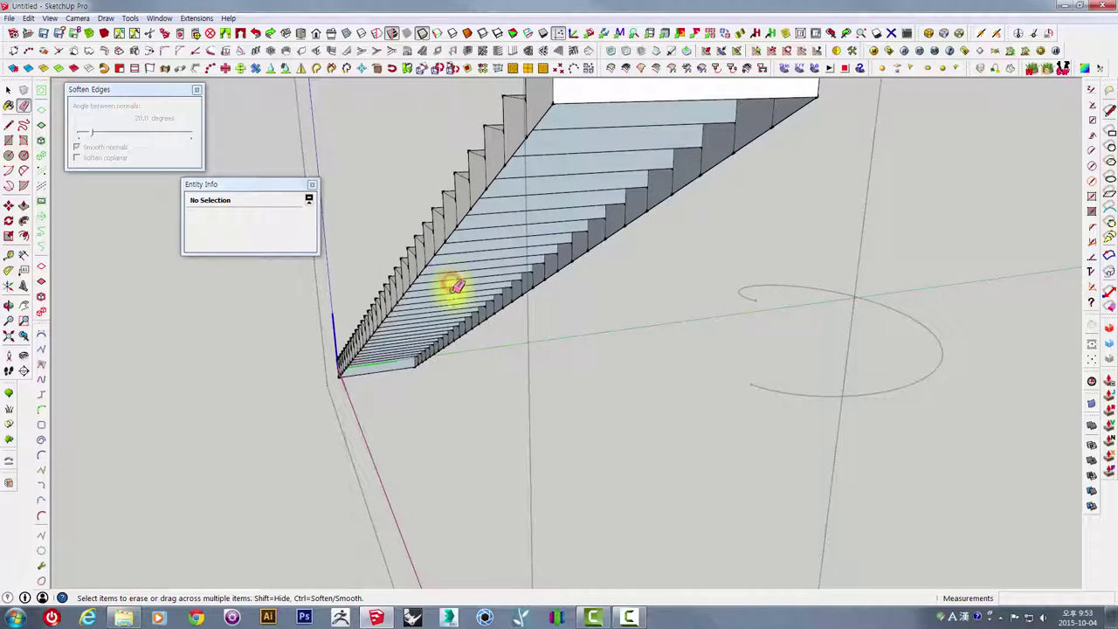
scroll(469, 274, down, 3)
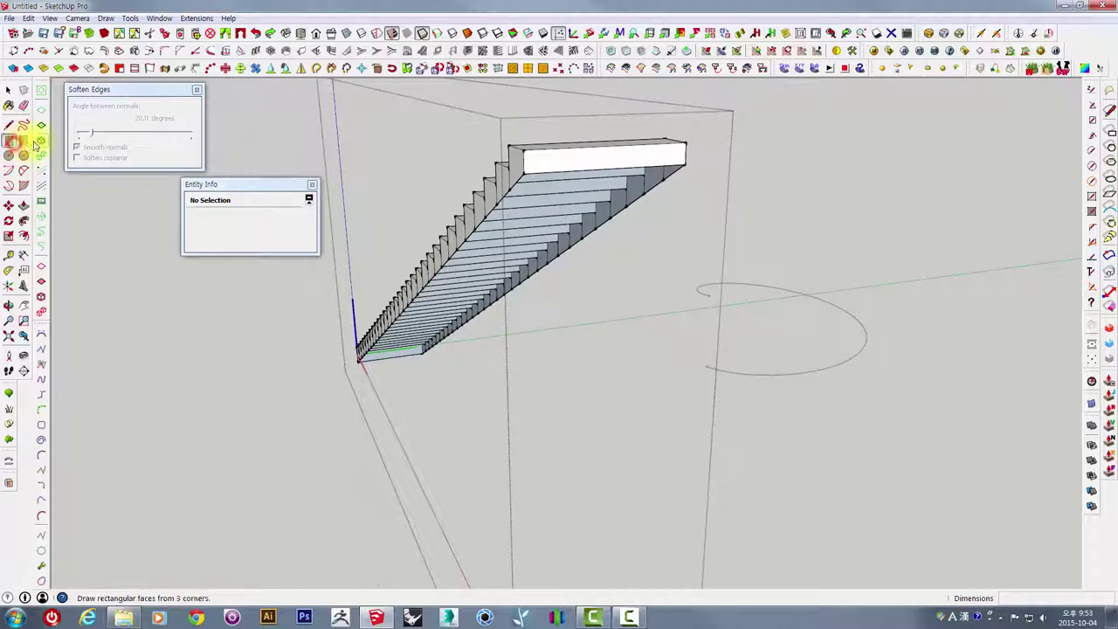
Draw a rectangle face under the stairs and a line edge along the stair's top corner
click(524, 172)
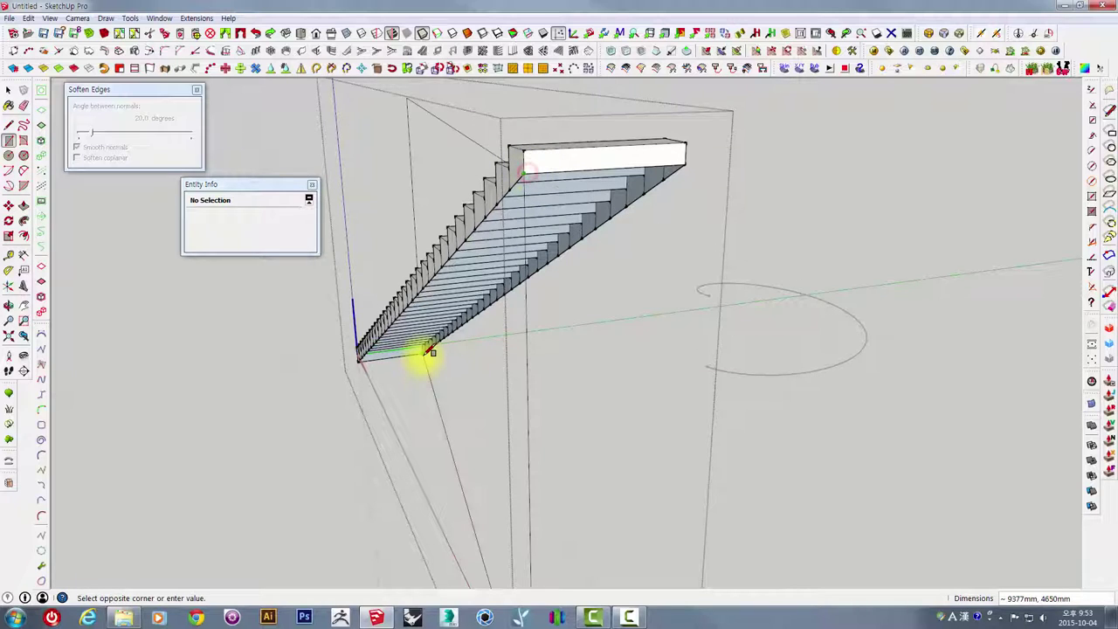
click(428, 352)
click(9, 124)
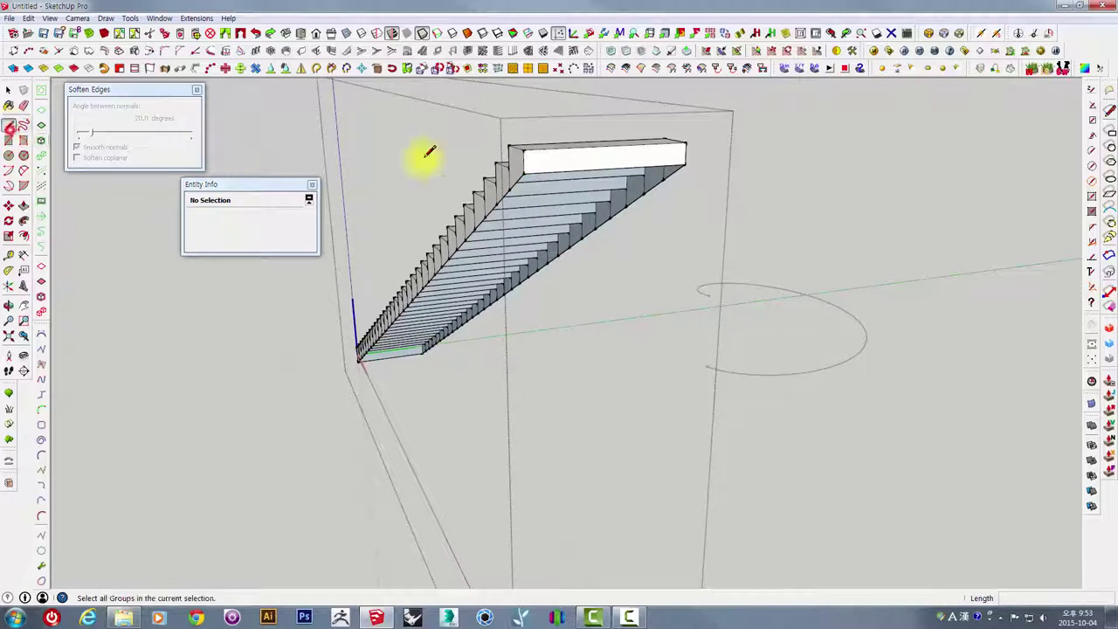
click(526, 172)
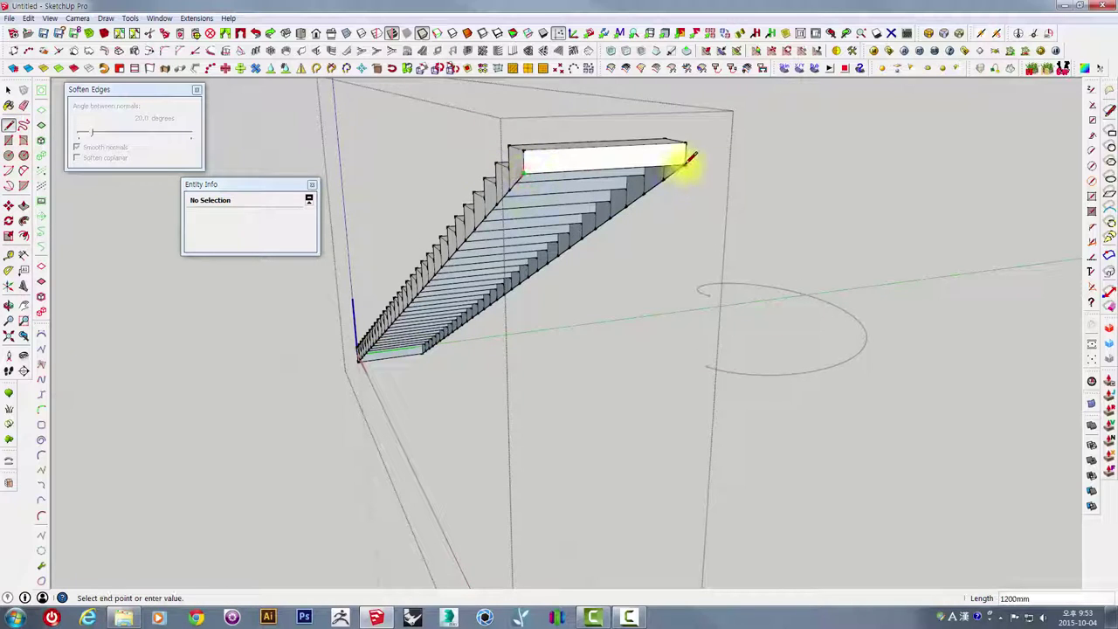
click(690, 159)
middle_drag(512, 253, 933, 252)
scroll(873, 271, down, 5)
Draw a line from the origin along the red axis beneath the staircase
middle_drag(863, 282, 672, 404)
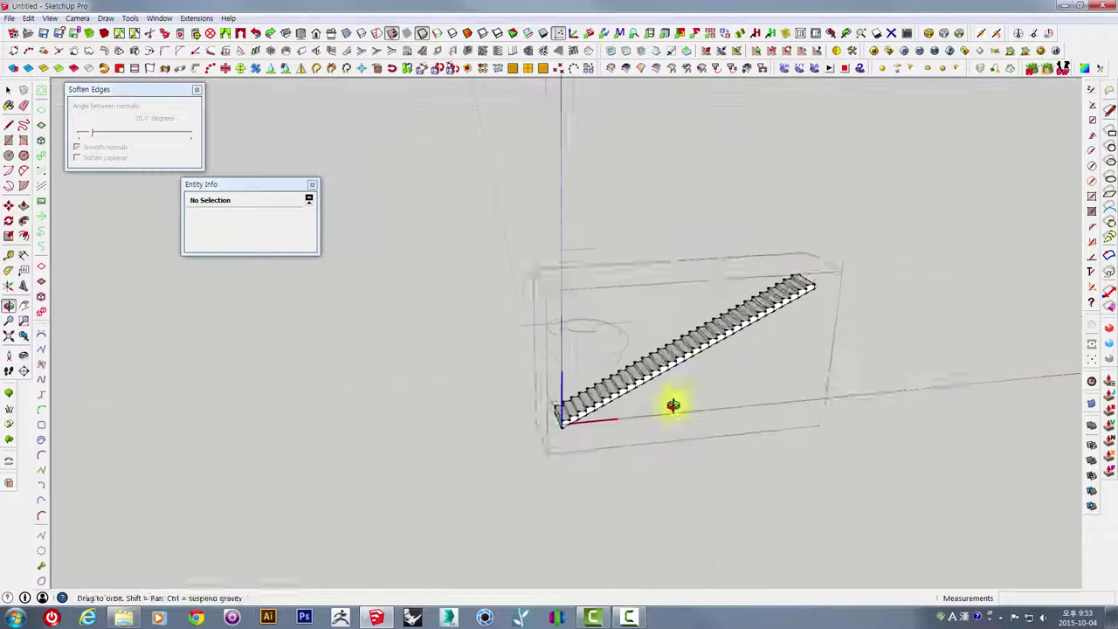
scroll(693, 379, up, 3)
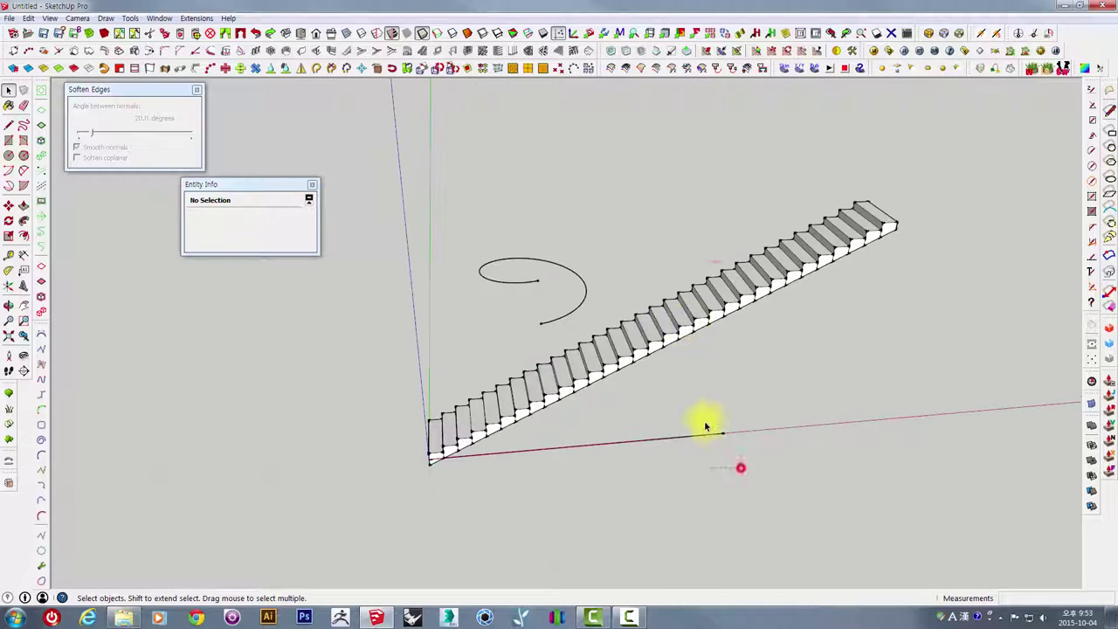
click(42, 266)
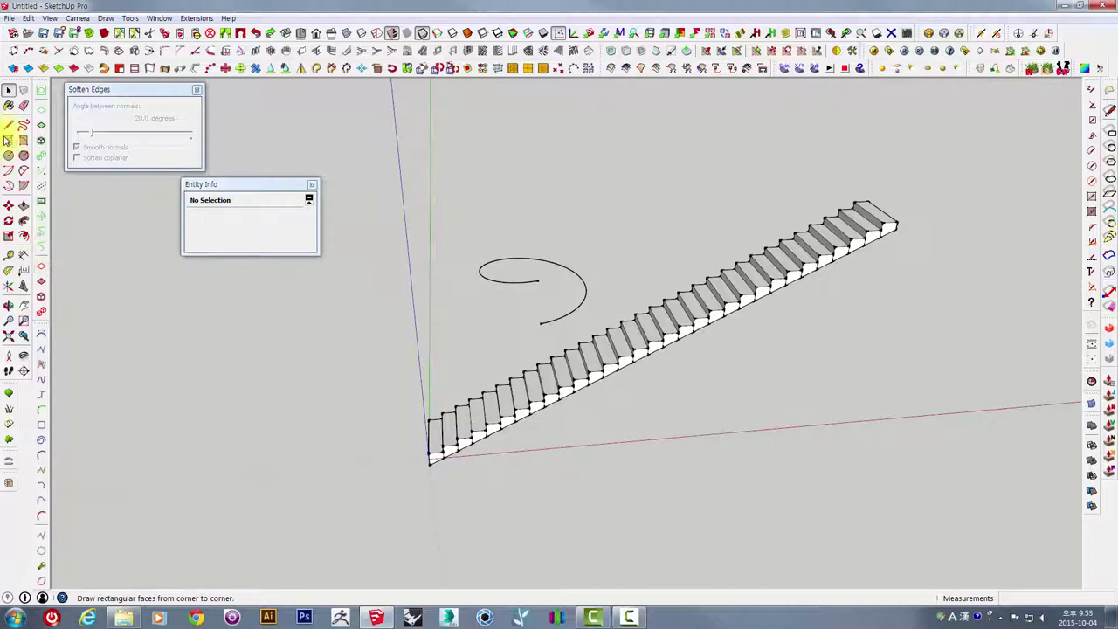
click(8, 128)
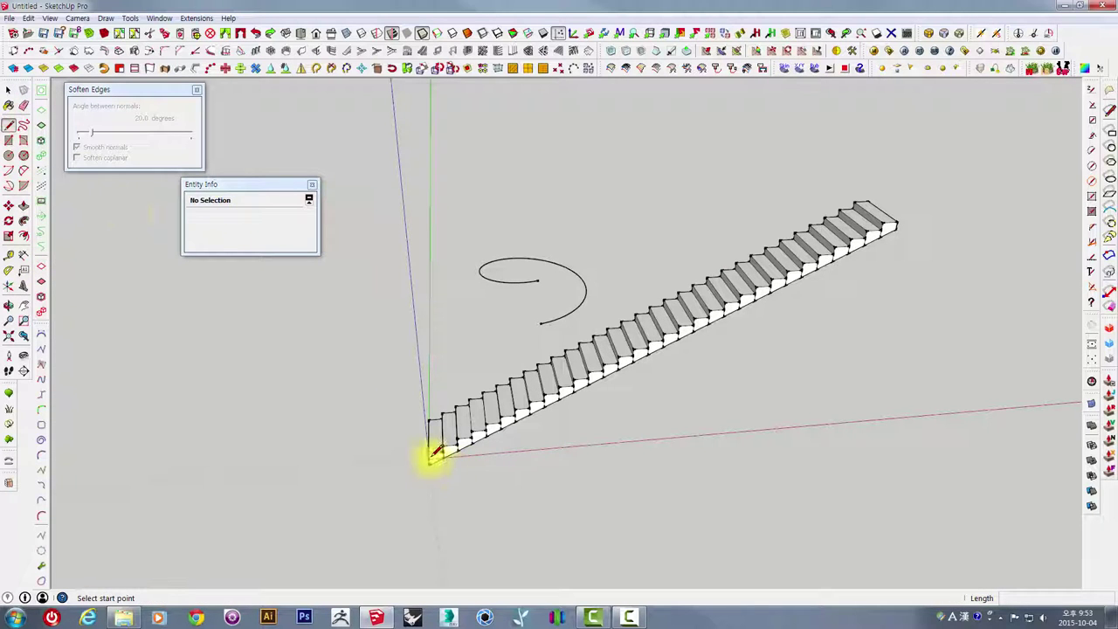
scroll(434, 452, up, 2)
scroll(434, 453, up, 3)
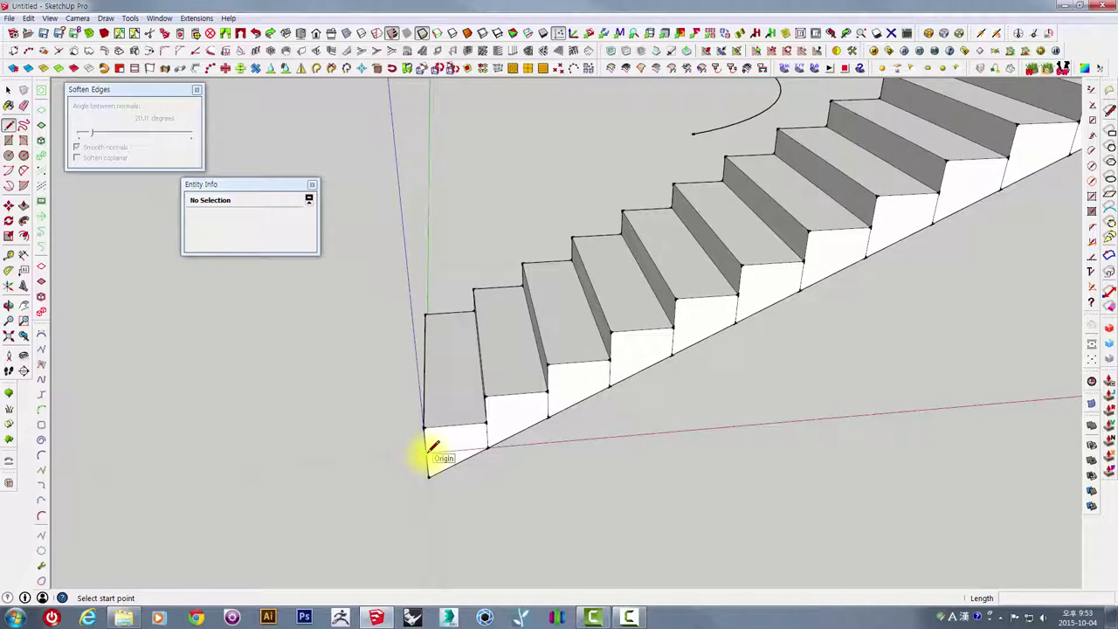
click(430, 450)
scroll(441, 450, down, 2)
scroll(456, 452, down, 2)
scroll(476, 445, down, 1)
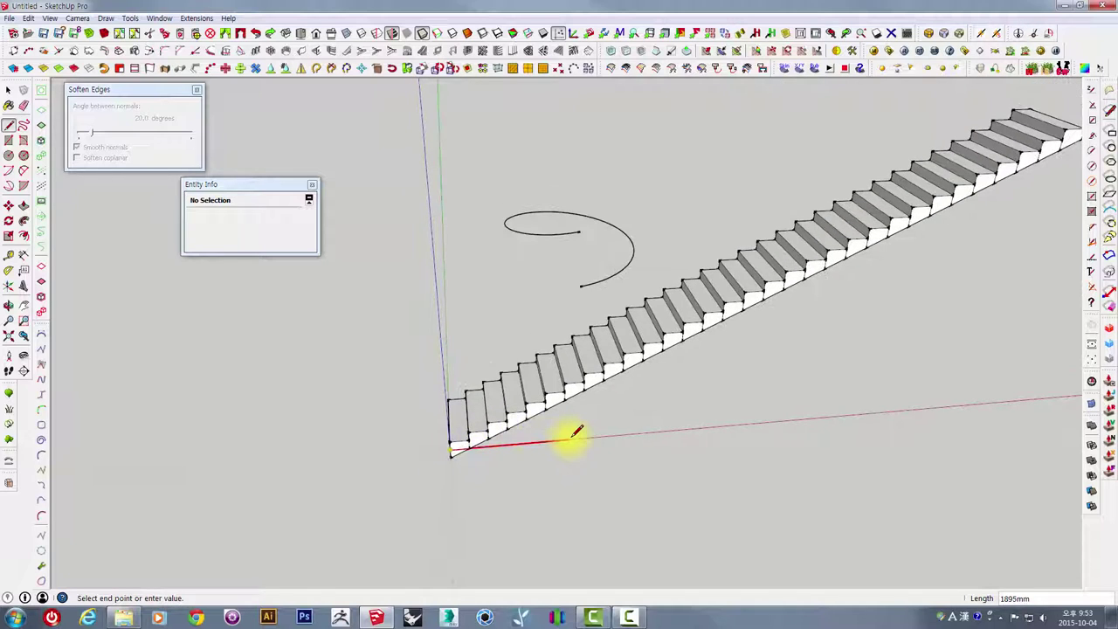
scroll(574, 432, down, 3)
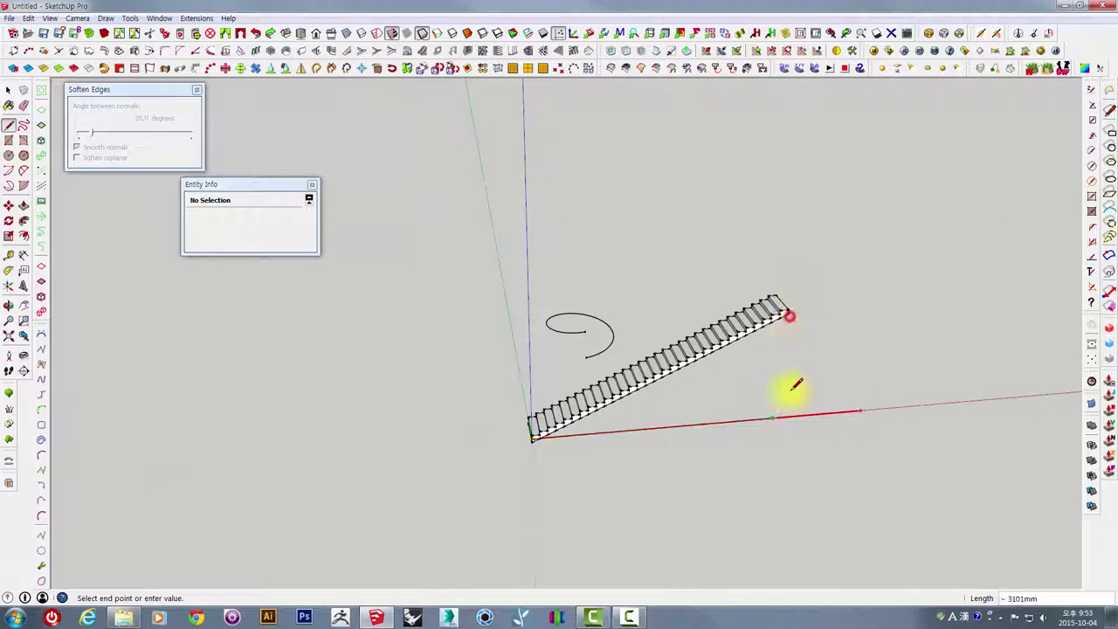
middle_drag(785, 387, 730, 469)
key(space)
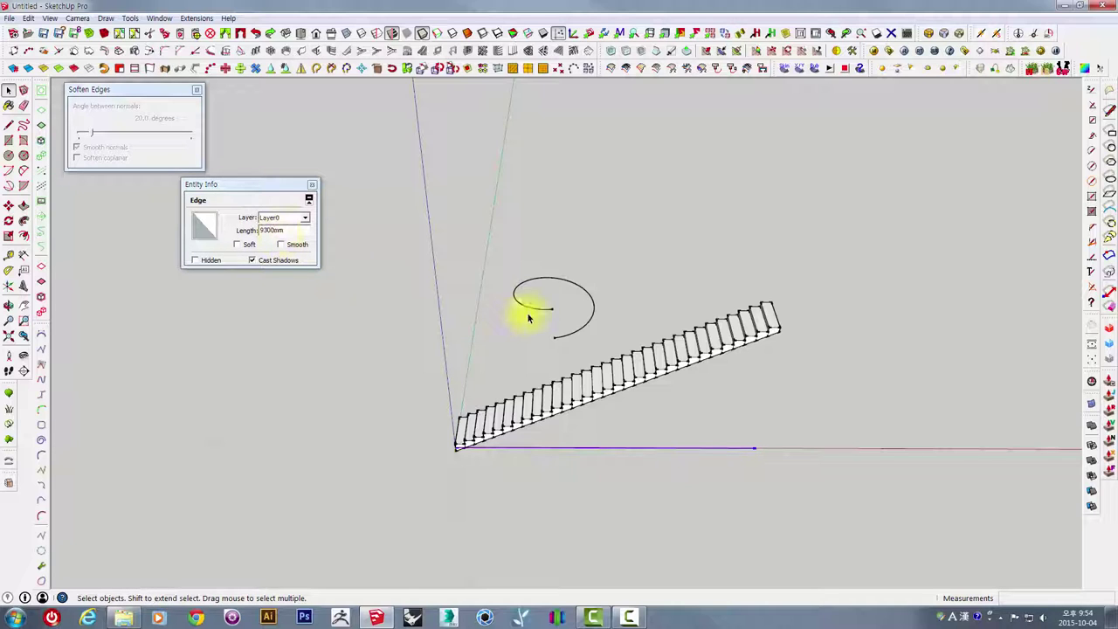
Compare the arc and the straight stair group from several angles, ending with the stair group selected
click(627, 384)
mouse_move(627, 384)
middle_down()
mouse_move(679, 330)
mouse_move(606, 357)
mouse_move(599, 316)
middle_up()
click(603, 315)
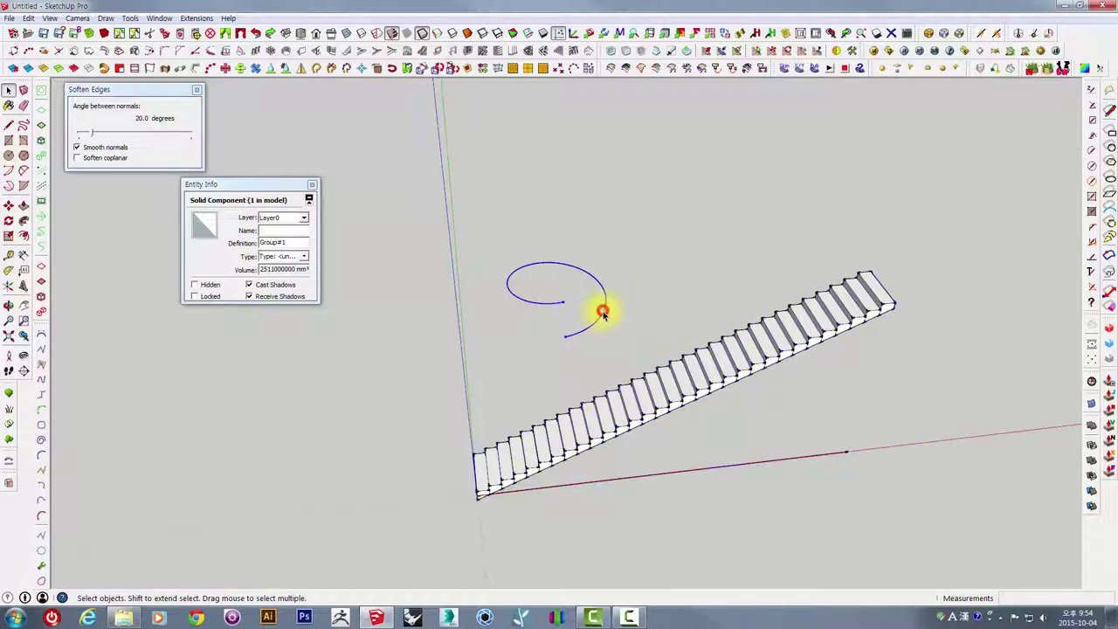
mouse_move(612, 381)
middle_down()
mouse_move(586, 464)
mouse_move(555, 298)
middle_up()
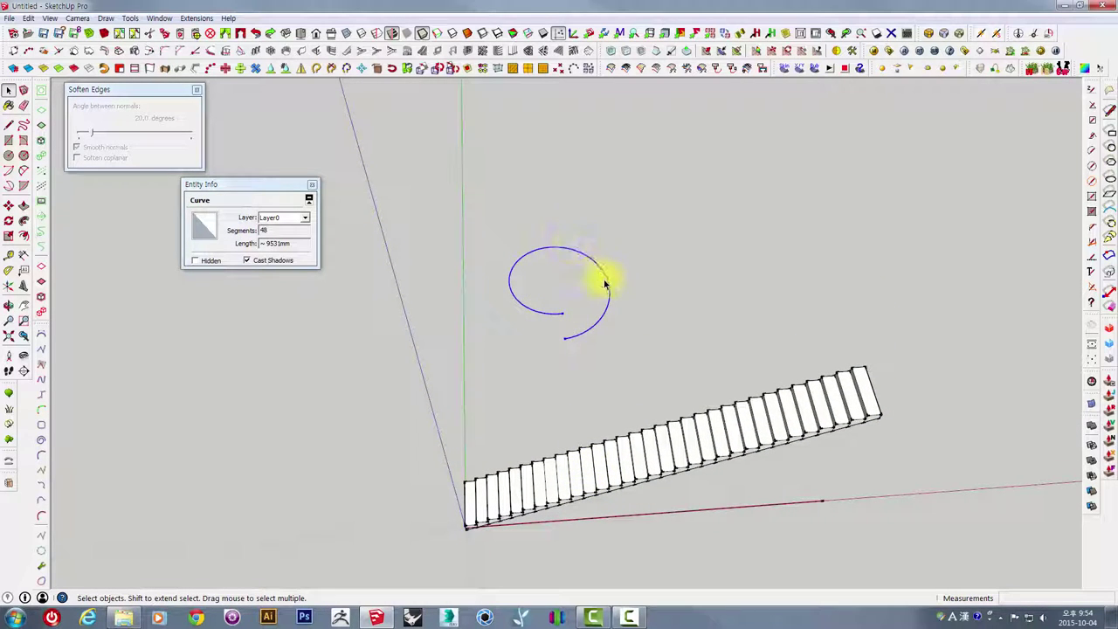
click(675, 445)
mouse_move(731, 437)
middle_down()
mouse_move(781, 311)
mouse_move(539, 303)
middle_up()
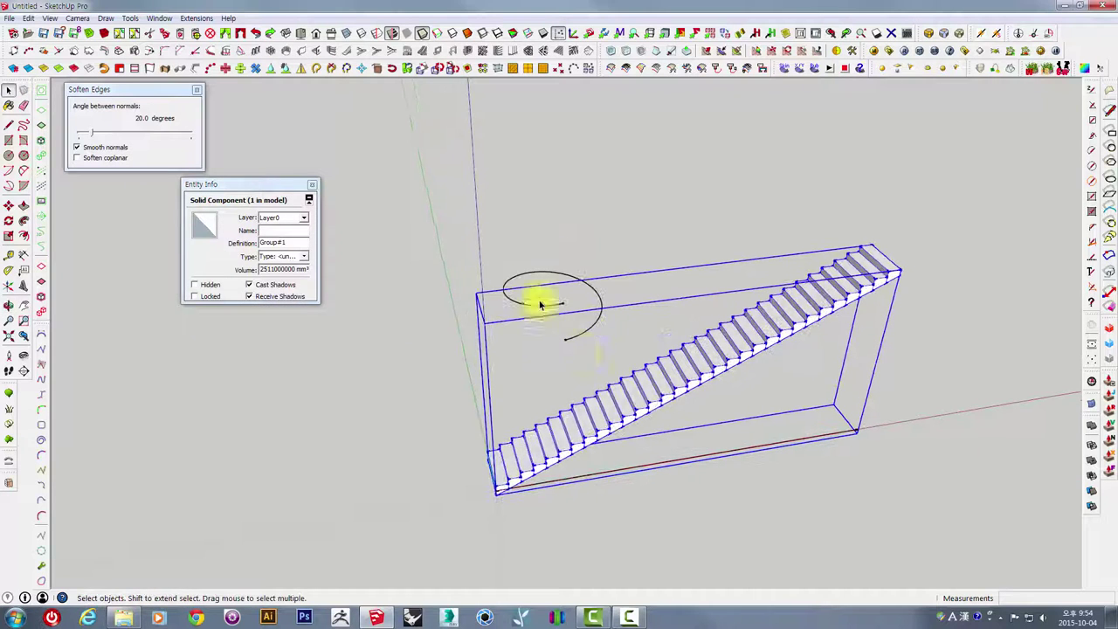
mouse_move(603, 327)
middle_down()
mouse_move(631, 294)
mouse_move(647, 358)
middle_up()
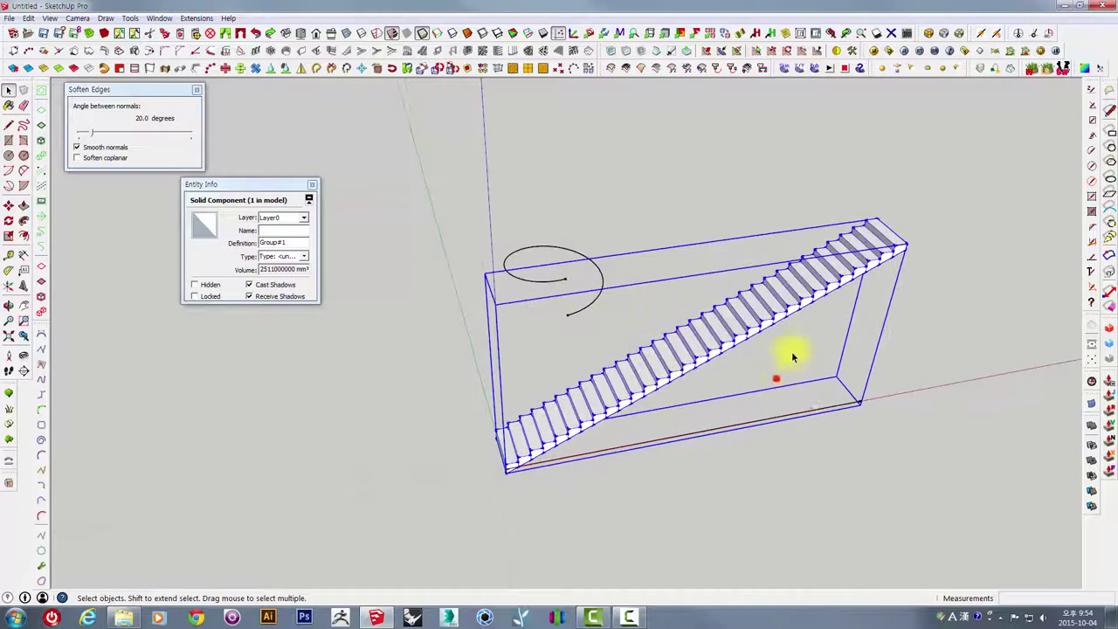
middle_drag(785, 304, 434, 329)
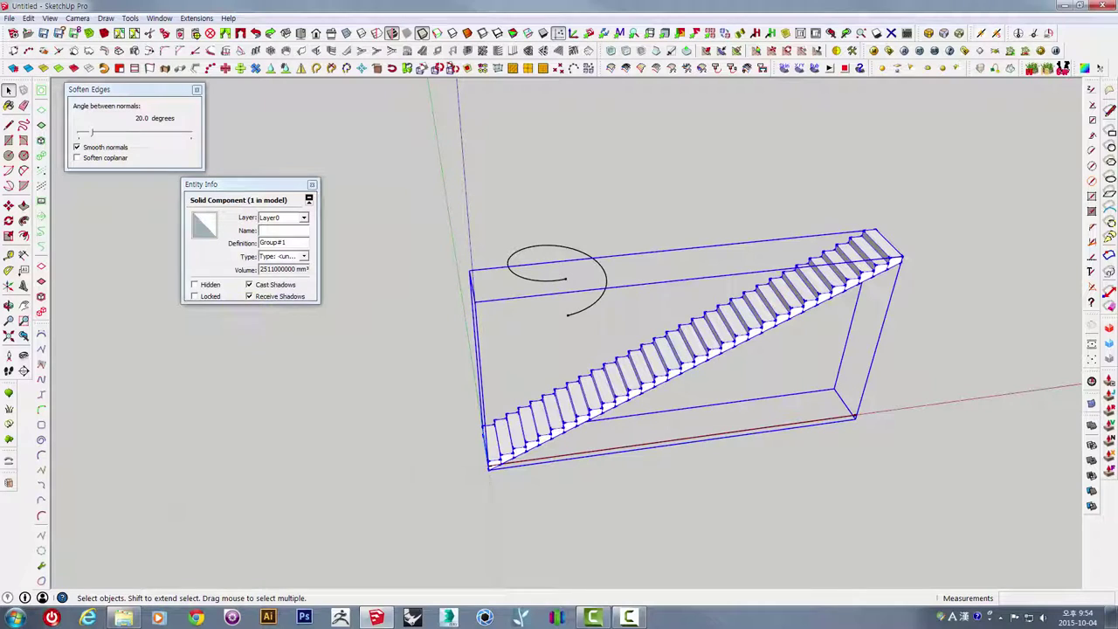
click(710, 358)
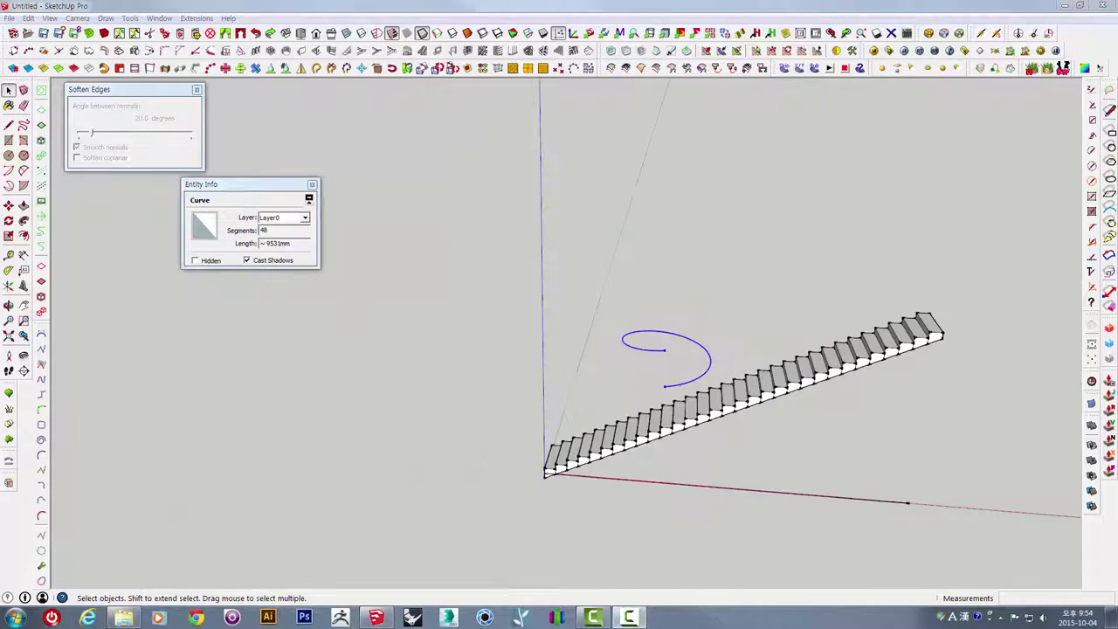
mouse_move(633, 319)
middle_down()
mouse_move(724, 399)
mouse_move(669, 355)
middle_up()
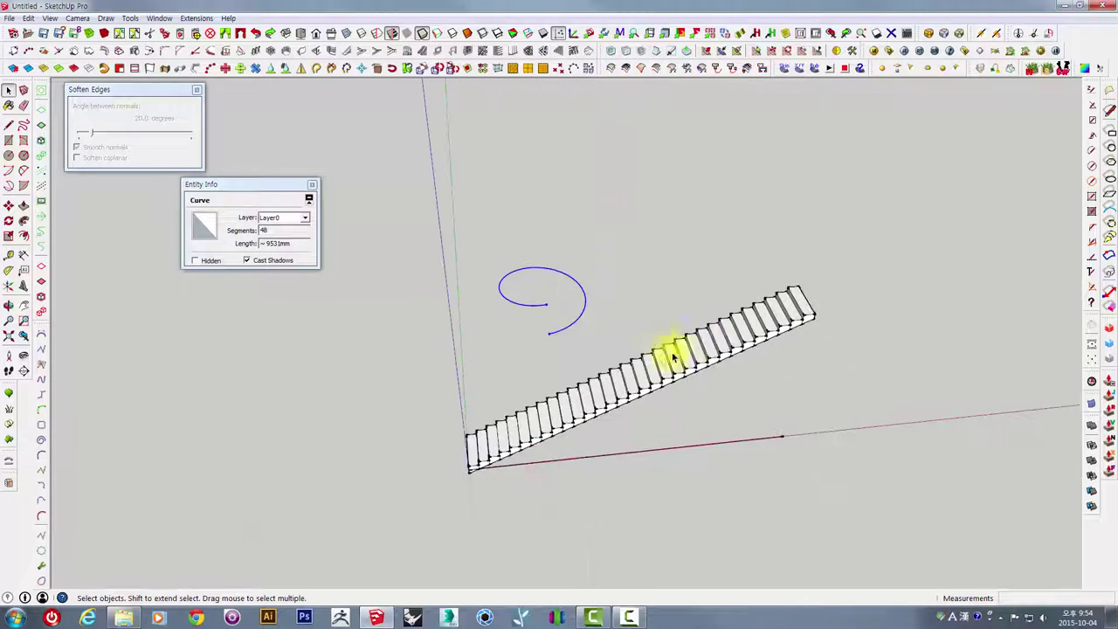
click(714, 345)
click(795, 456)
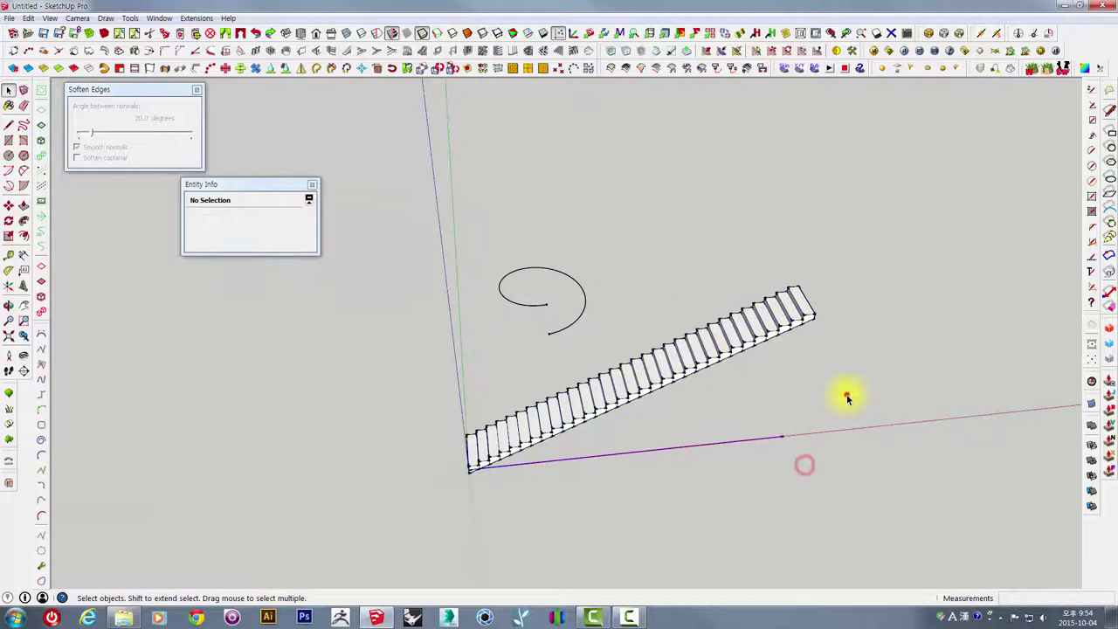
drag(846, 392, 778, 254)
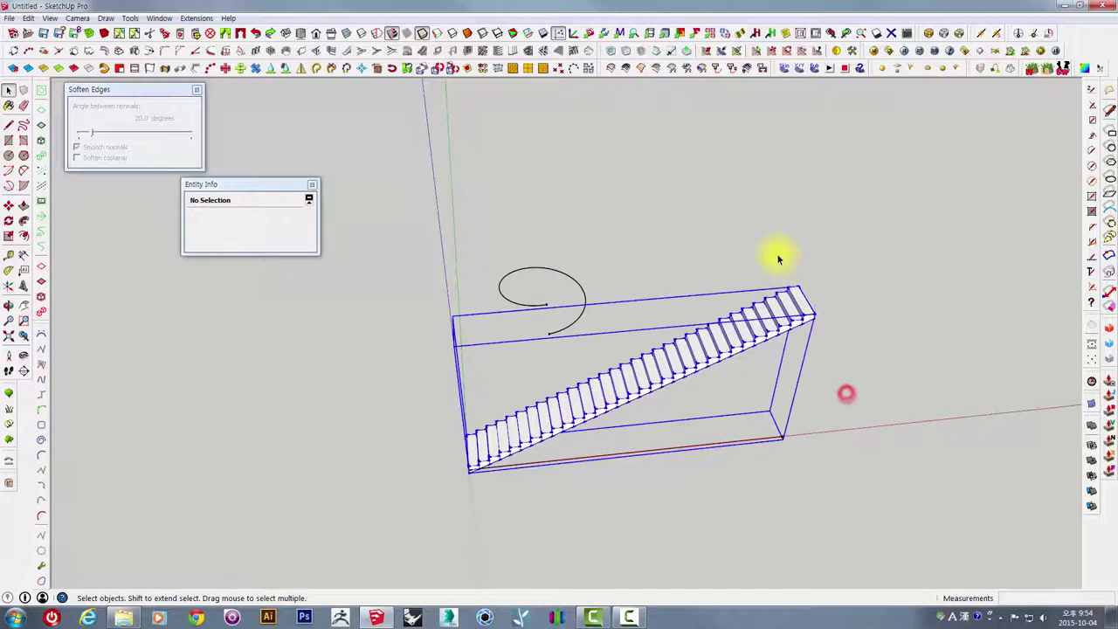
Use Shape Bender to bend the stair group along the flat 48-segment spiral curve and accept it
click(14, 465)
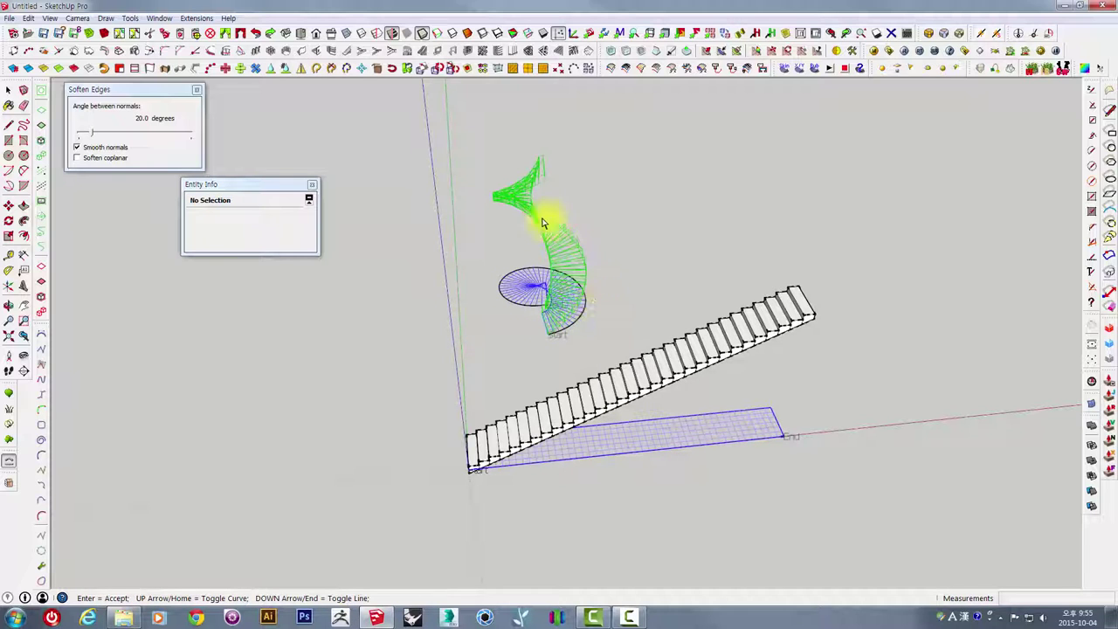
mouse_move(783, 455)
middle_down()
mouse_move(781, 270)
mouse_move(766, 392)
mouse_move(751, 340)
middle_up()
mouse_move(745, 299)
middle_down()
mouse_move(756, 349)
mouse_move(741, 327)
mouse_move(690, 327)
mouse_move(591, 364)
middle_up()
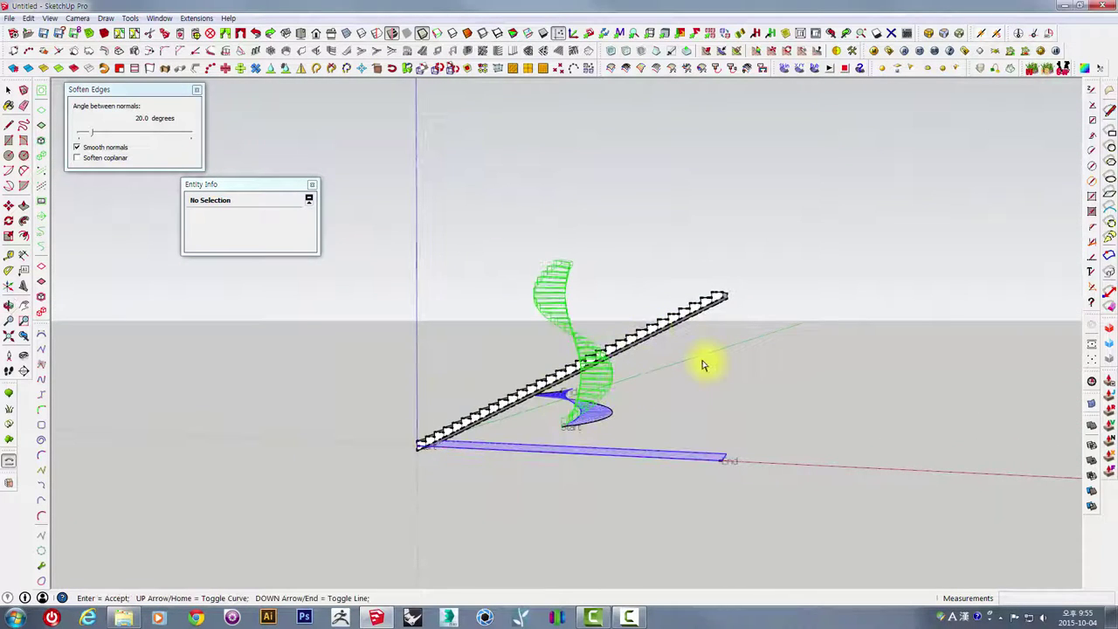
middle_drag(722, 305, 757, 392)
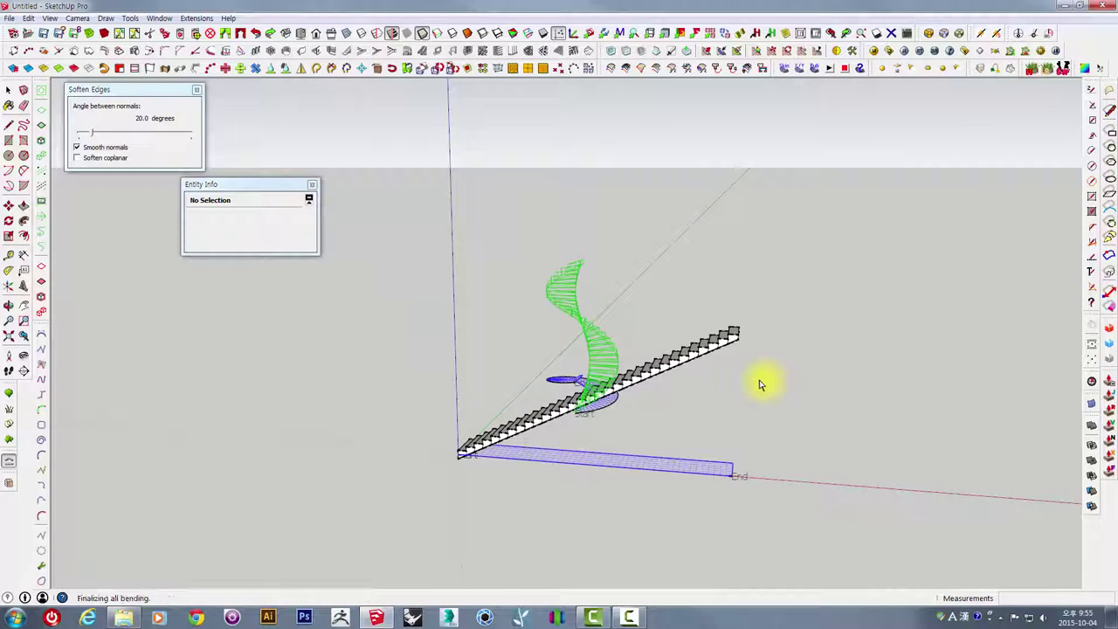
mouse_move(636, 324)
middle_down()
mouse_move(771, 302)
mouse_move(587, 307)
mouse_move(512, 270)
mouse_move(701, 306)
mouse_move(612, 305)
mouse_move(636, 294)
mouse_move(568, 288)
middle_up()
click(602, 307)
click(712, 295)
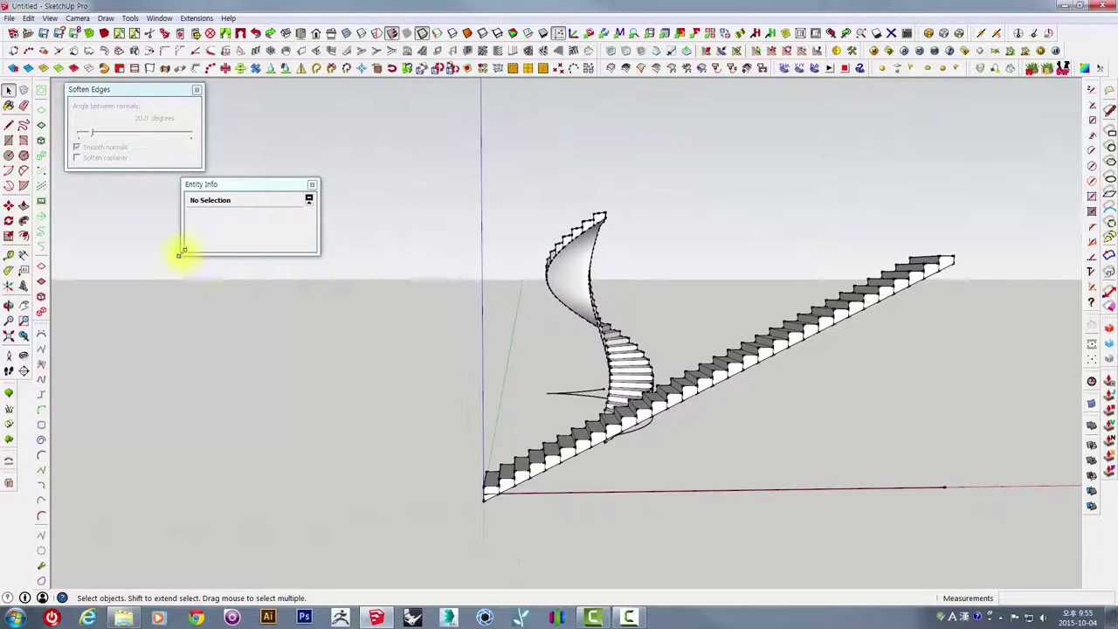
click(8, 125)
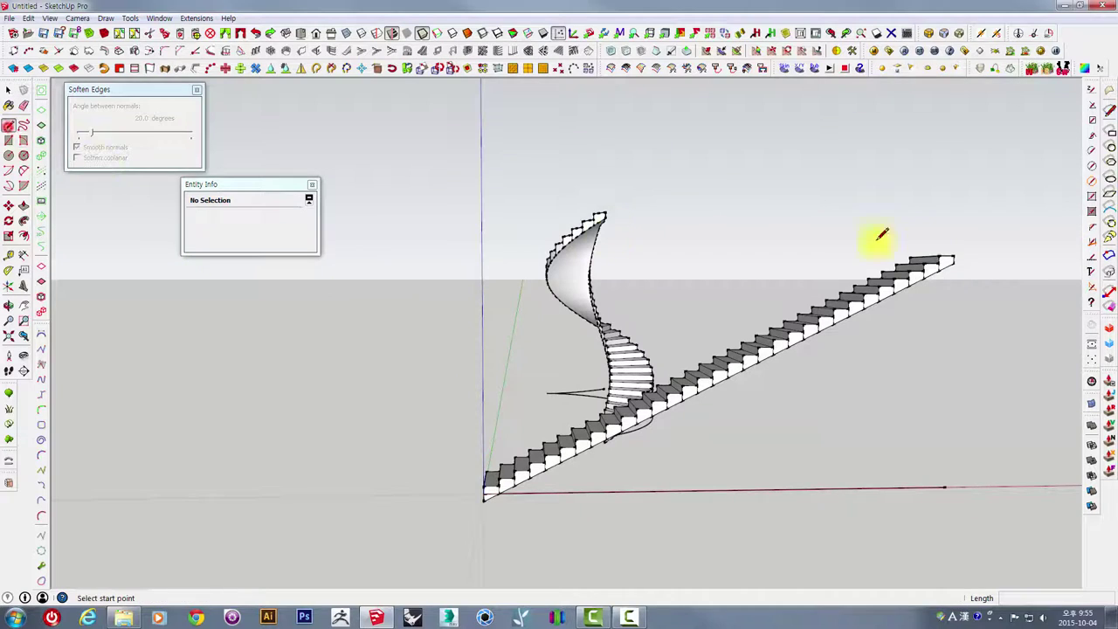
click(951, 259)
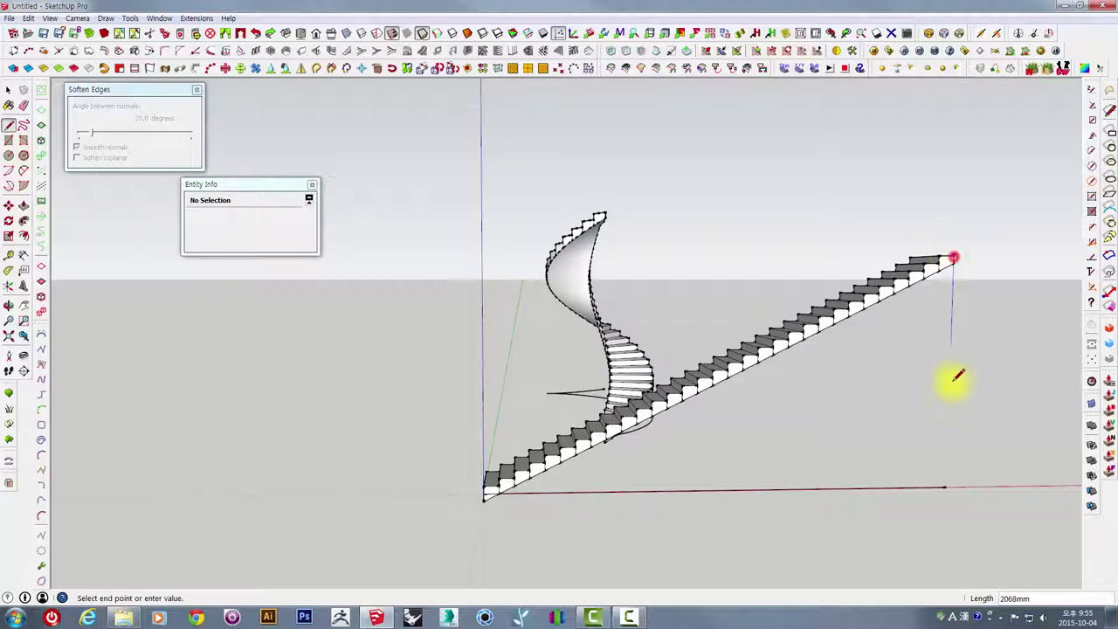
click(946, 486)
click(972, 367)
key(space)
middle_drag(972, 366, 952, 502)
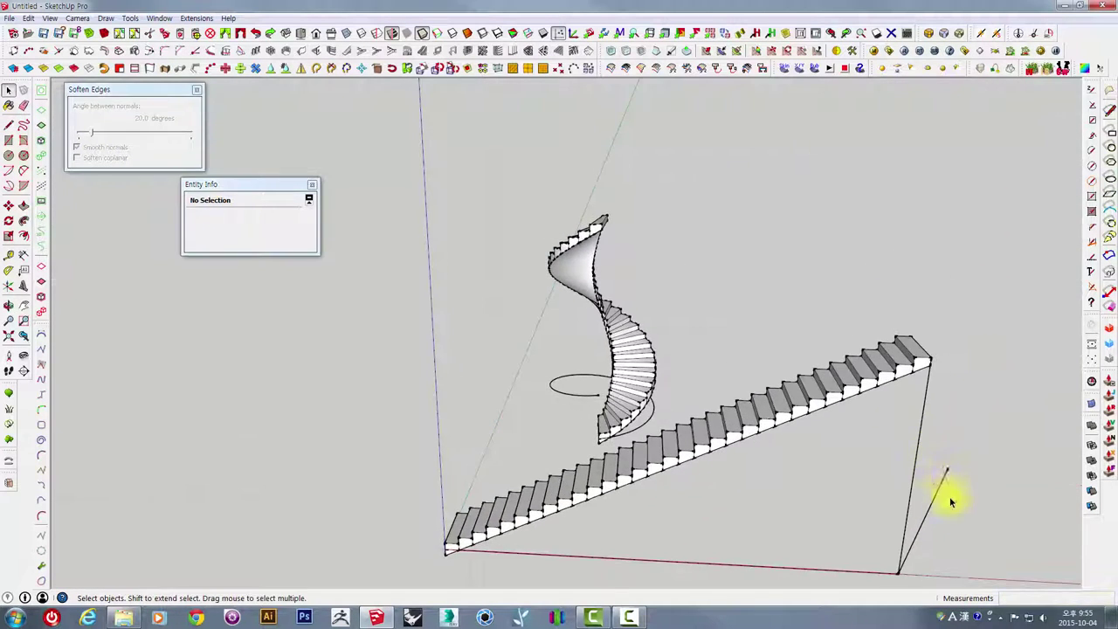
mouse_move(930, 450)
middle_down()
mouse_move(905, 425)
mouse_move(920, 399)
mouse_move(831, 361)
mouse_move(888, 301)
middle_up()
click(903, 398)
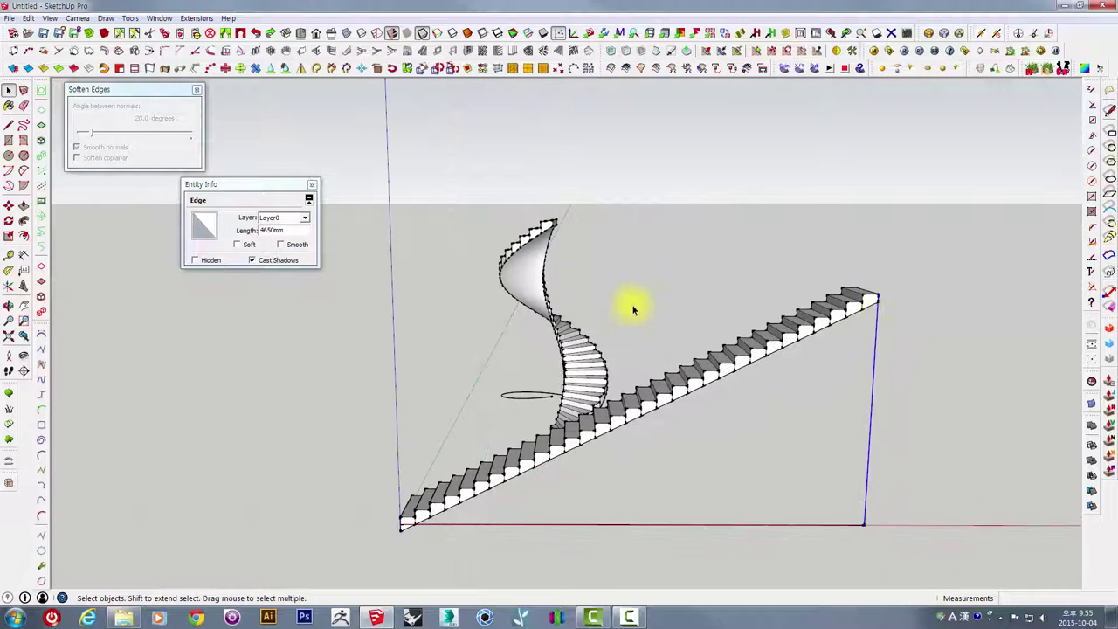
middle_drag(714, 368, 620, 337)
click(8, 156)
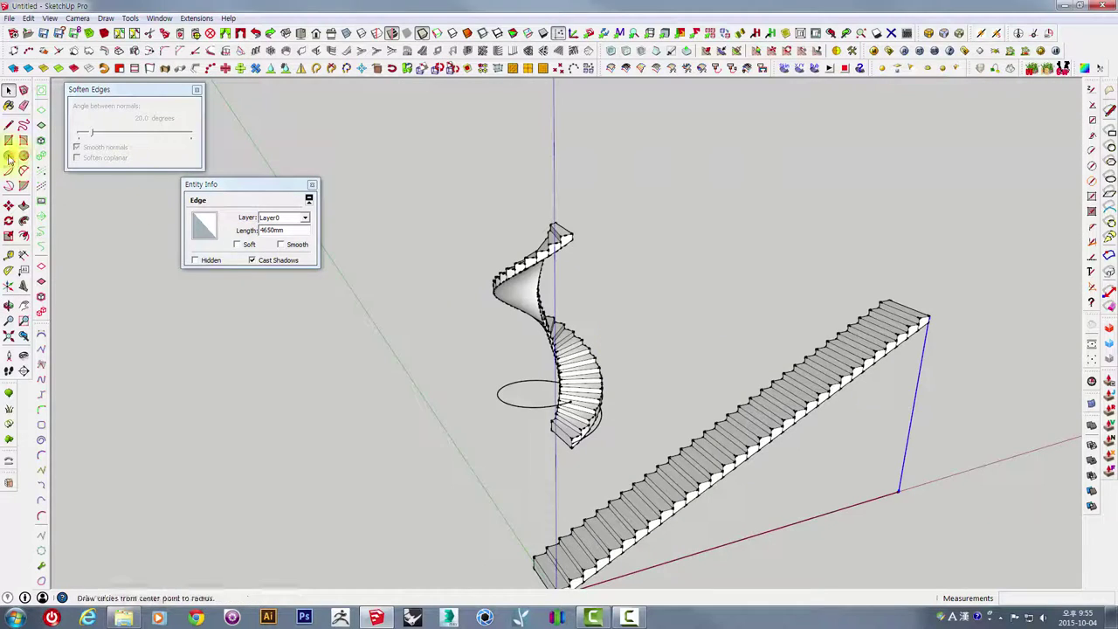
click(8, 124)
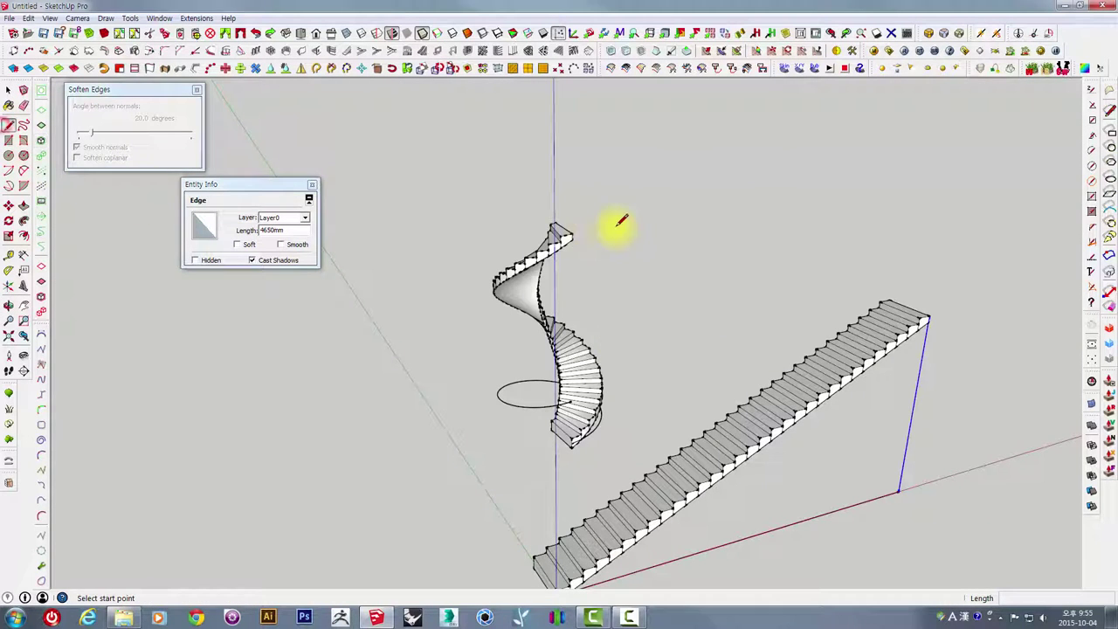
click(570, 234)
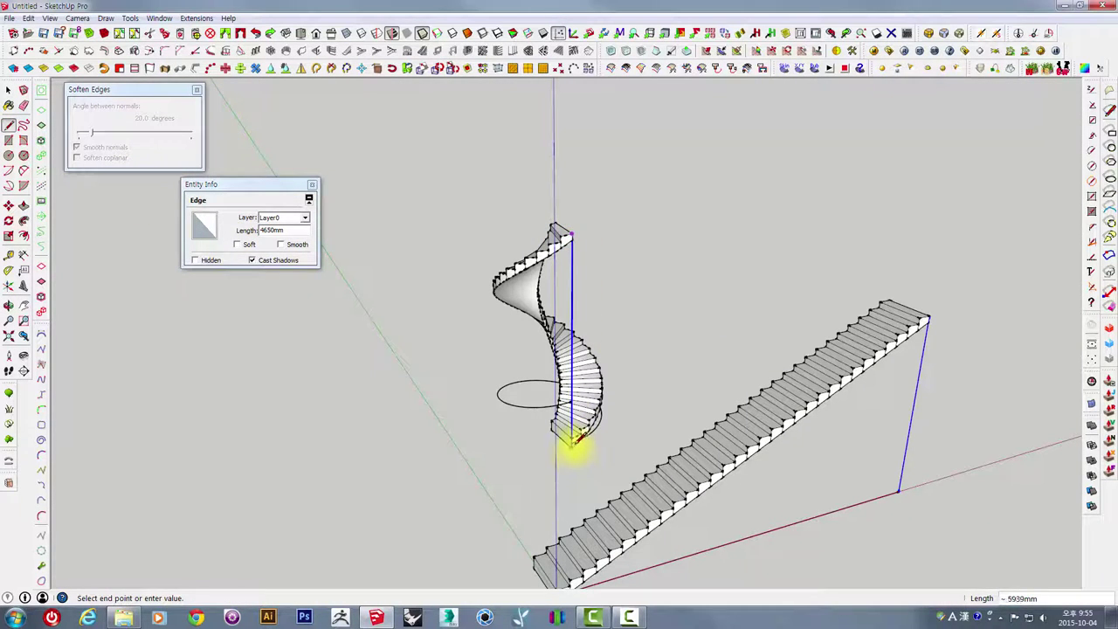
key(space)
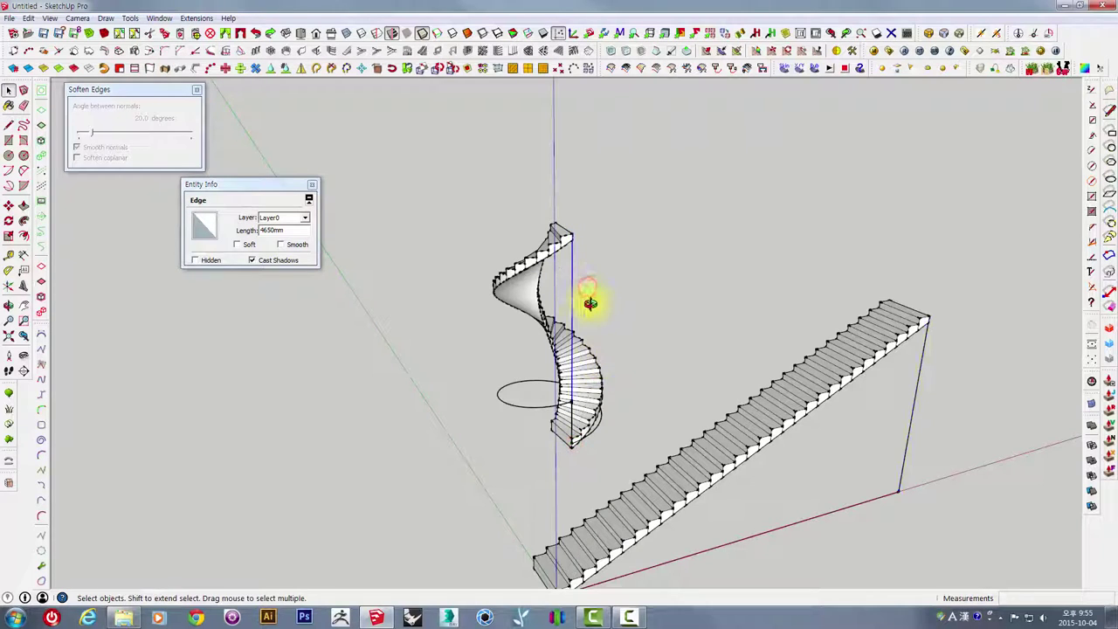
middle_drag(590, 302, 553, 317)
mouse_move(653, 349)
middle_down()
mouse_move(583, 345)
mouse_move(439, 382)
mouse_move(515, 420)
middle_up()
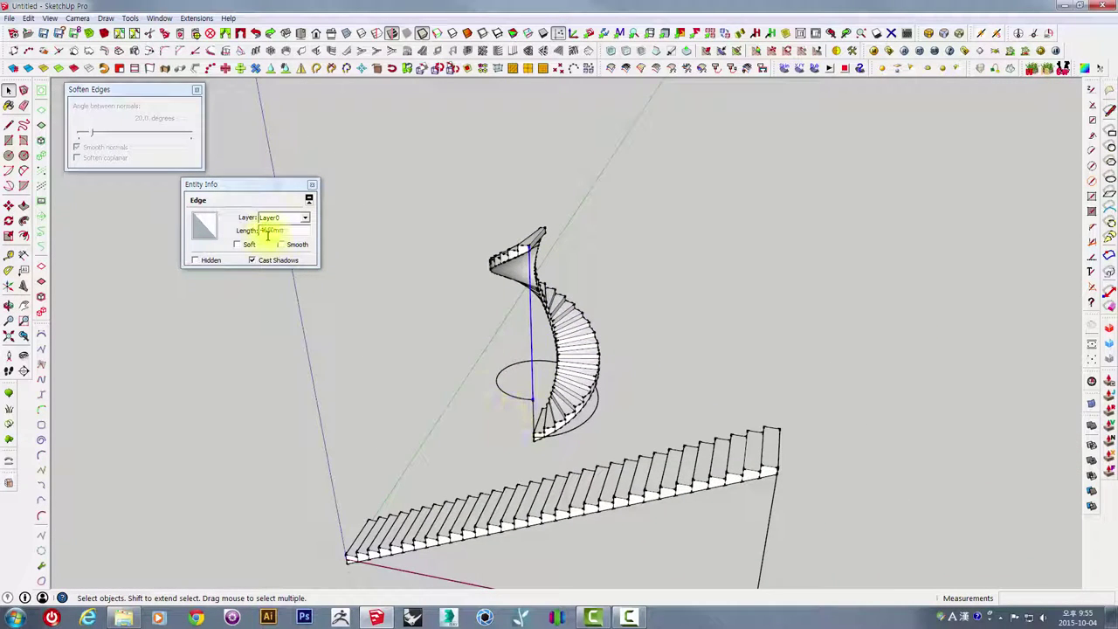
click(801, 529)
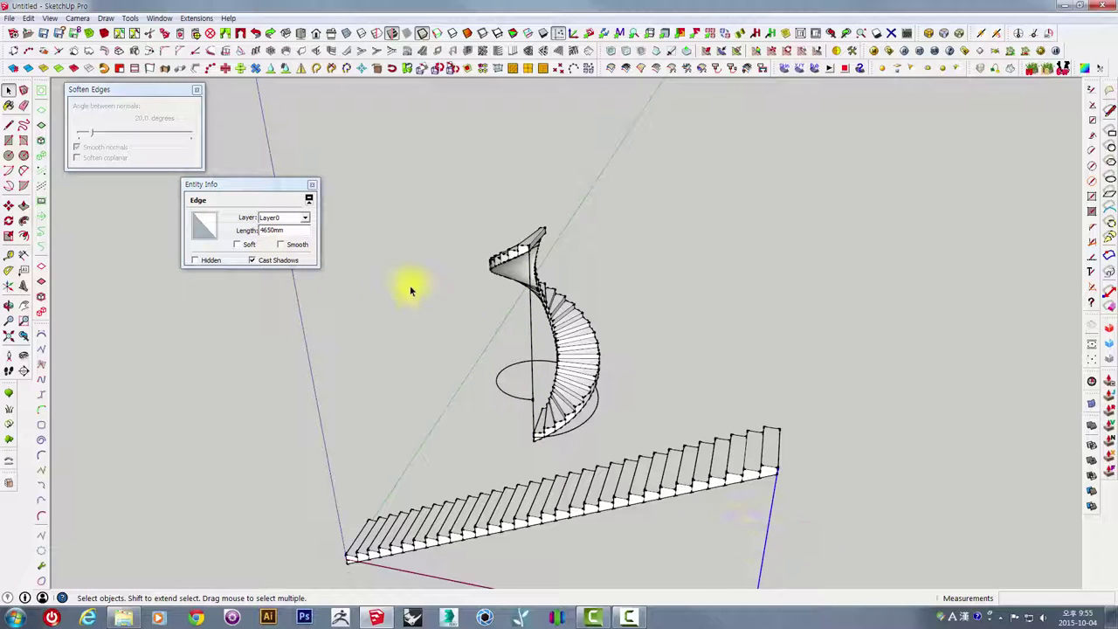
mouse_move(624, 443)
middle_down()
mouse_move(739, 357)
mouse_move(823, 429)
middle_up()
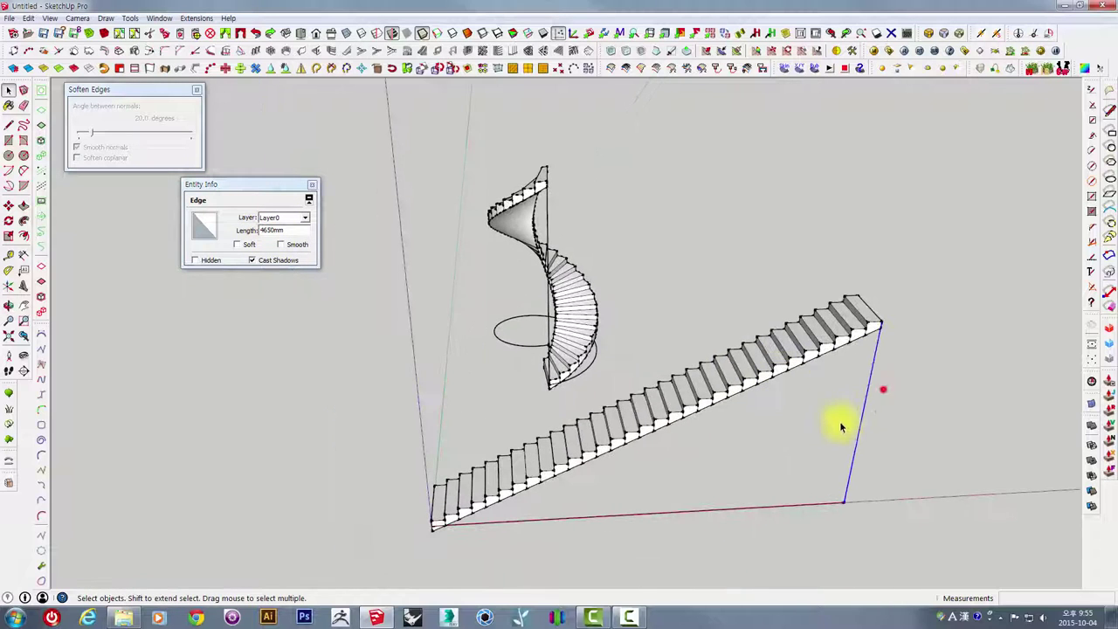
middle_drag(532, 305, 515, 279)
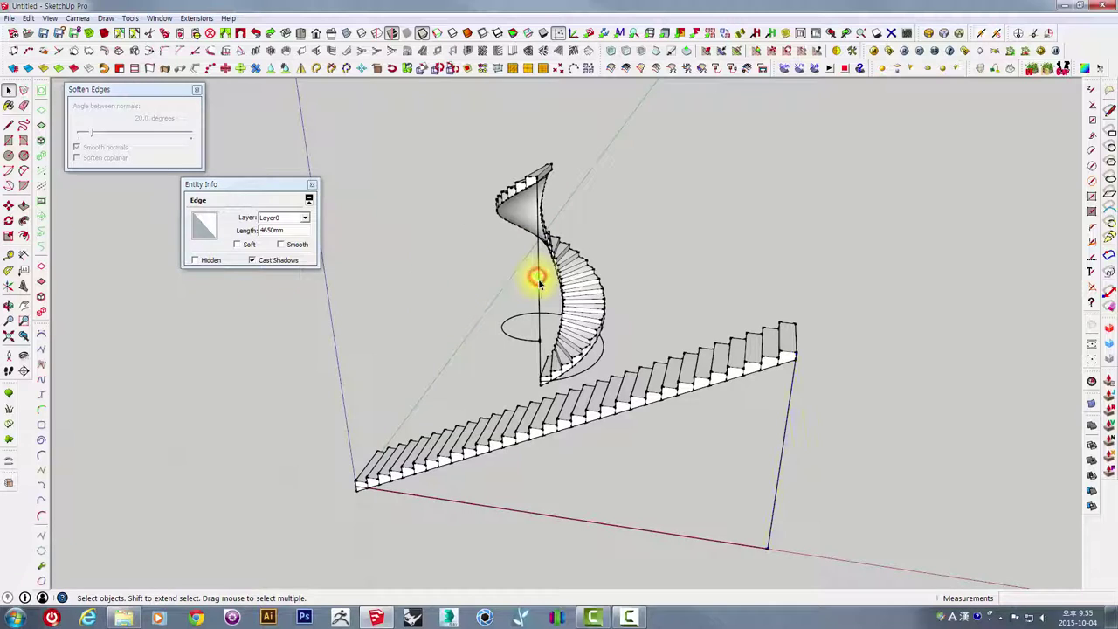
click(539, 281)
click(542, 358)
scroll(538, 354, up, 2)
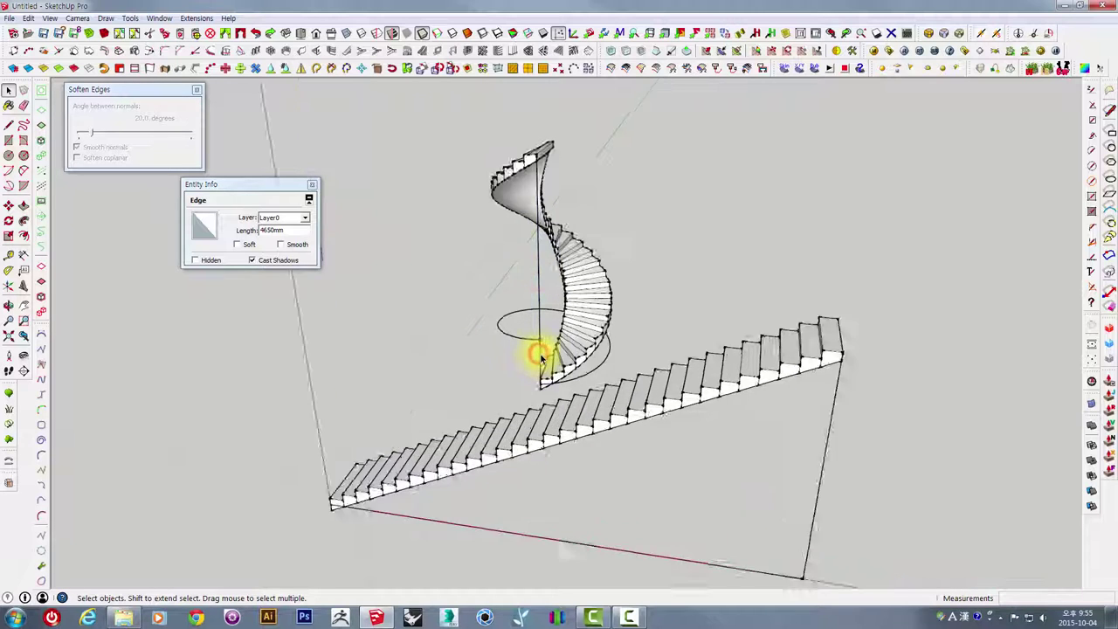
scroll(538, 355, up, 3)
middle_drag(554, 349, 713, 306)
scroll(698, 289, down, 3)
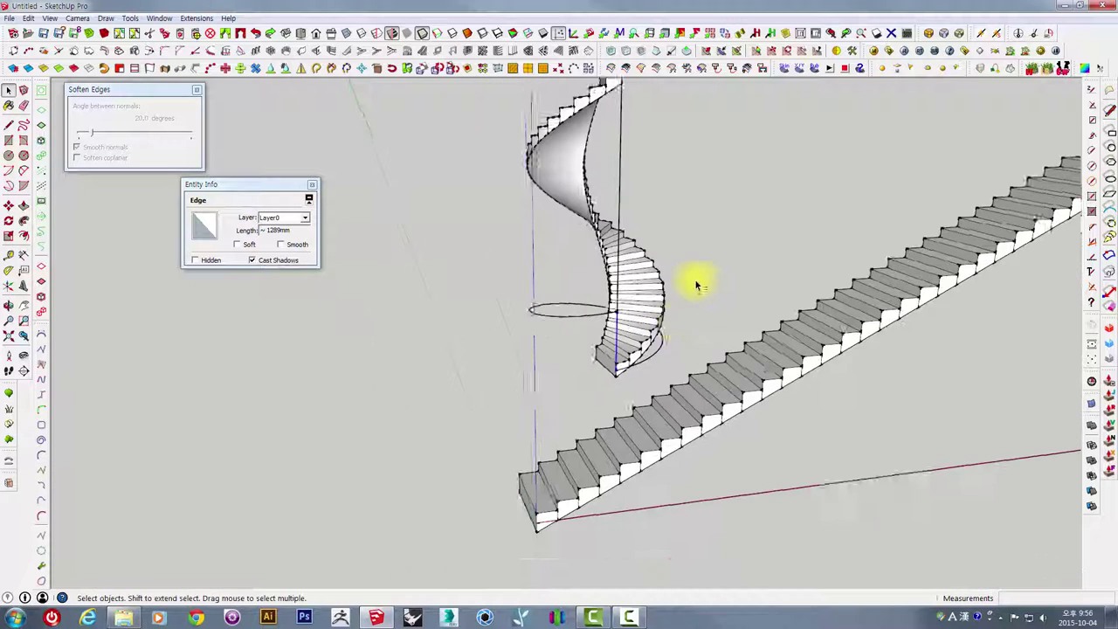
scroll(629, 387, up, 2)
Select the spiral stair component and briefly open it to check its geometry
click(615, 391)
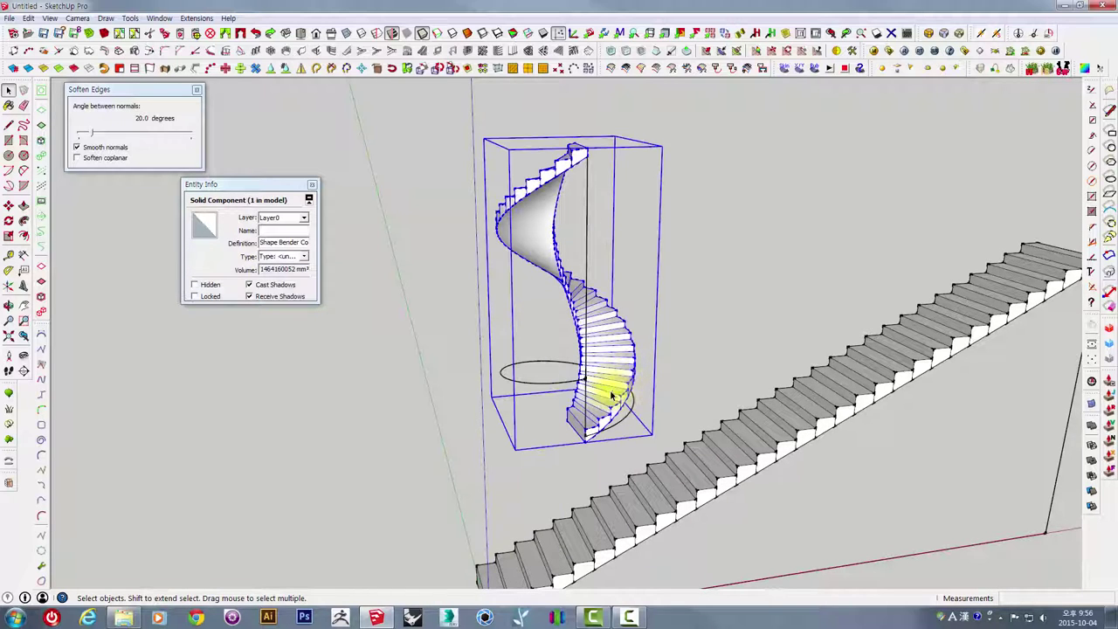
scroll(601, 400, up, 1)
scroll(581, 430, up, 2)
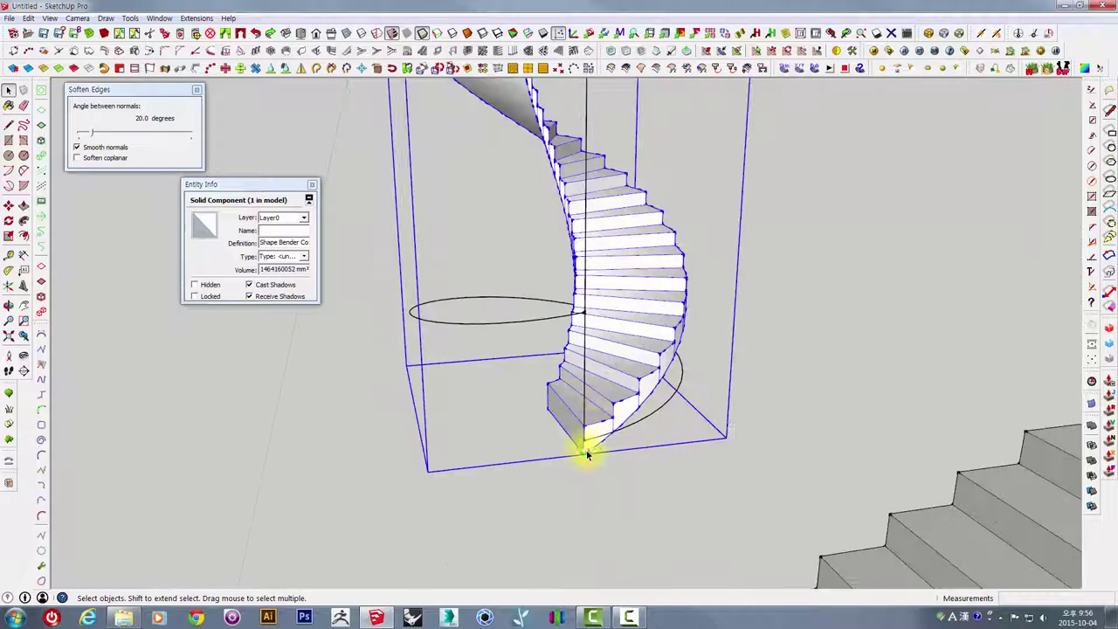
triple_click(582, 450)
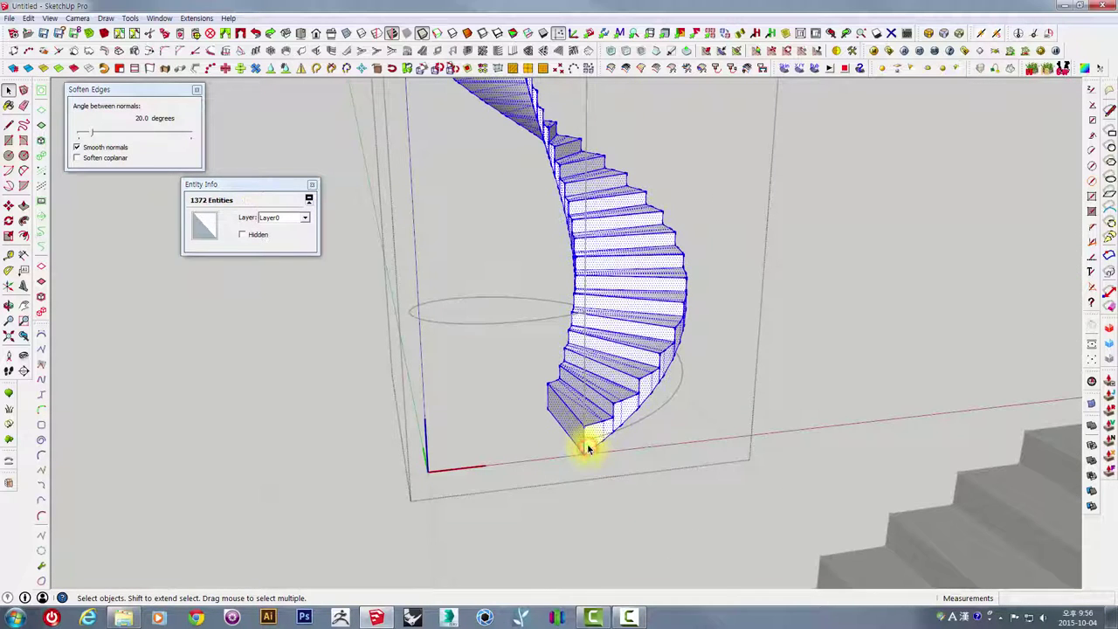
scroll(586, 448, down, 3)
click(699, 392)
middle_drag(698, 392, 709, 374)
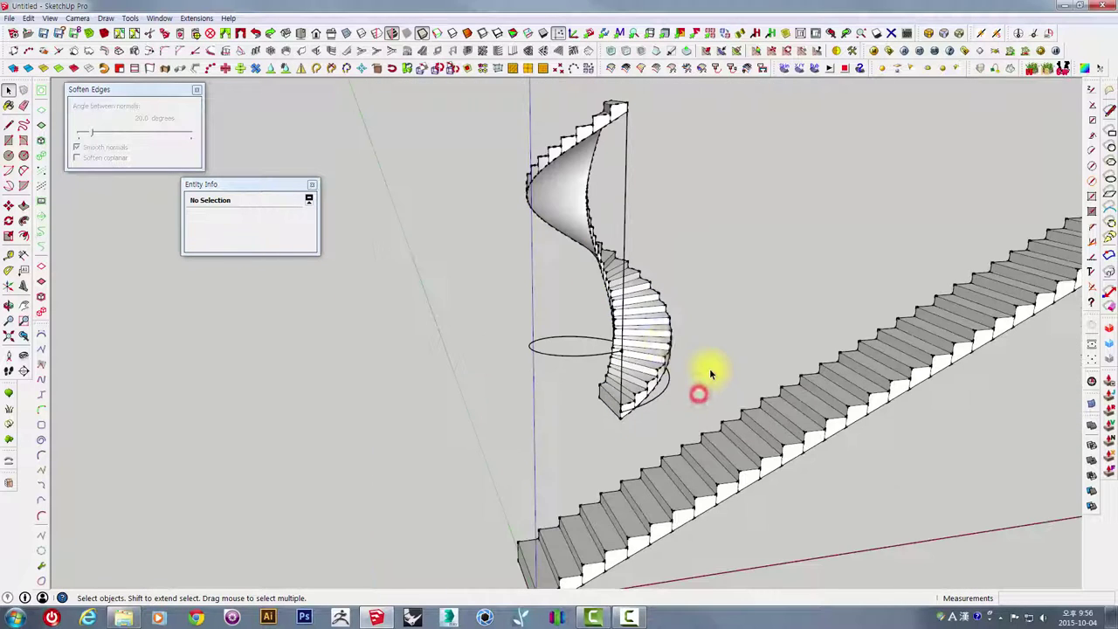
scroll(657, 323, down, 2)
Scale the spiral's height from its top grip to snap to the straight stair's top endpoint
click(662, 318)
key(s)
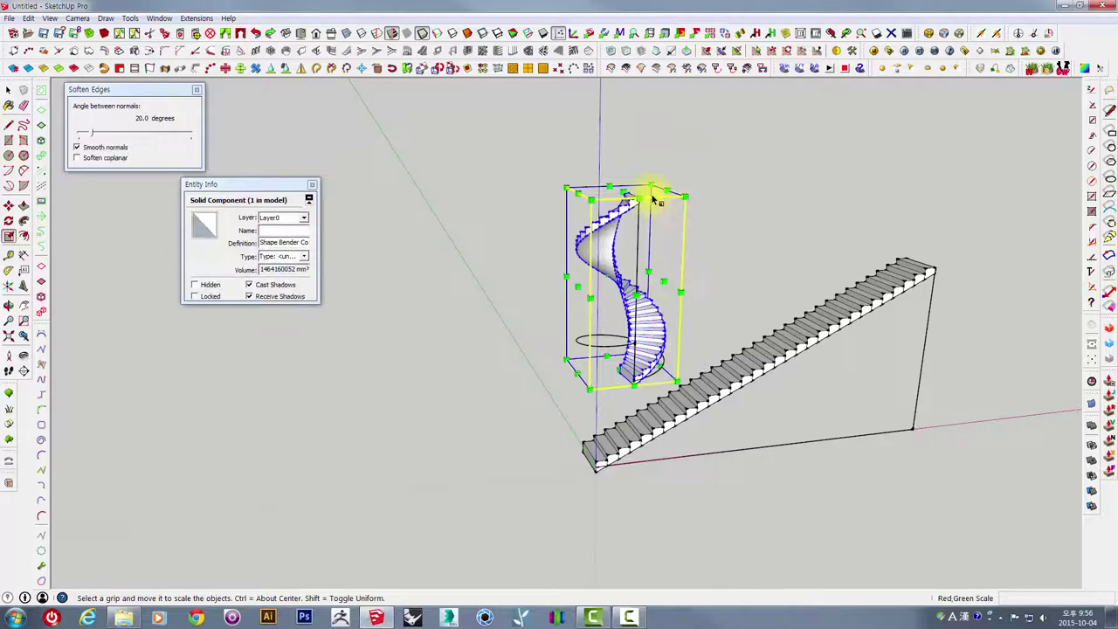
click(623, 189)
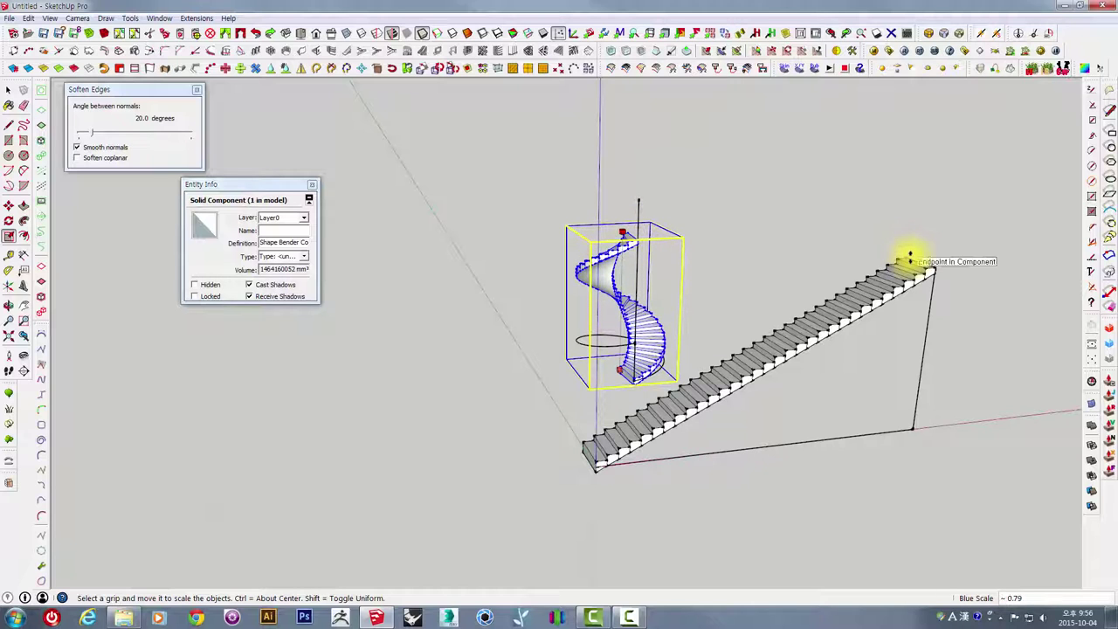
click(909, 256)
mouse_move(719, 361)
middle_down()
mouse_move(645, 228)
mouse_move(640, 358)
middle_up()
click(619, 375)
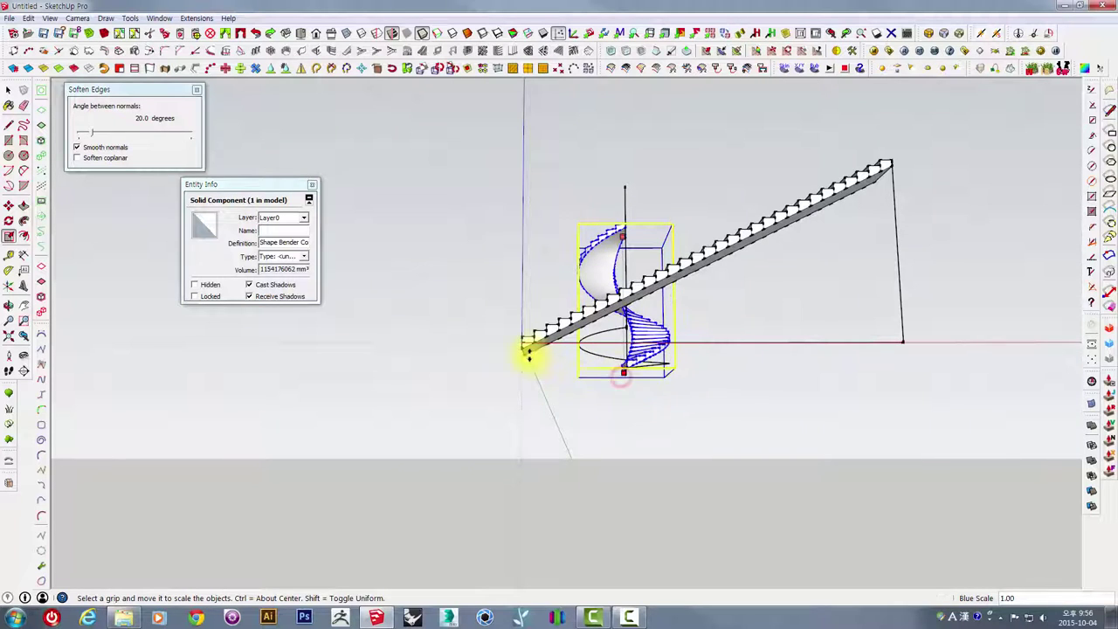
click(527, 354)
mouse_move(528, 354)
middle_down()
mouse_move(664, 472)
mouse_move(748, 294)
mouse_move(576, 379)
mouse_move(524, 452)
mouse_move(591, 375)
mouse_move(593, 428)
middle_up()
click(751, 287)
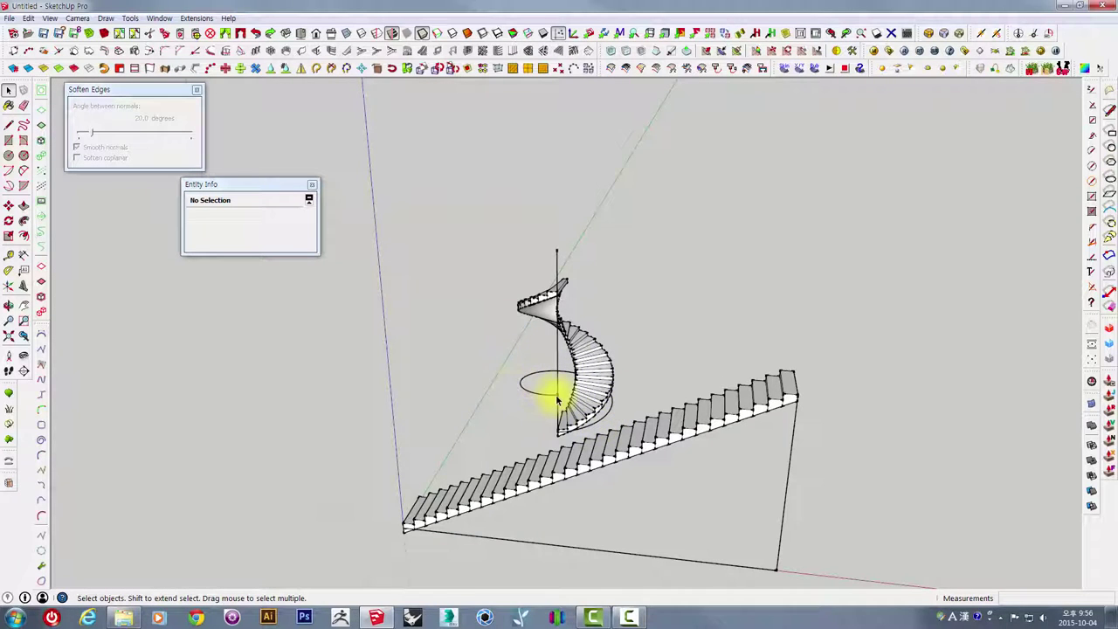
scroll(557, 398, up, 2)
mouse_move(560, 418)
middle_down()
mouse_move(644, 357)
mouse_move(784, 295)
mouse_move(601, 217)
mouse_move(585, 487)
mouse_move(543, 251)
middle_up()
scroll(578, 220, down, 3)
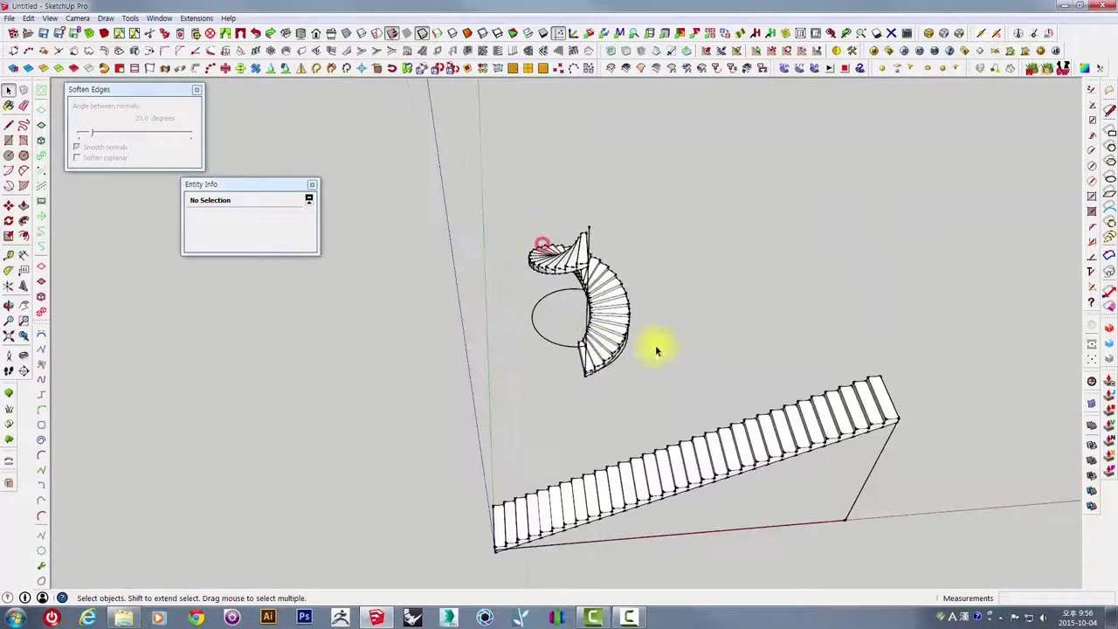
Move the spiral stair aside, clear of its guide circle
click(616, 283)
mouse_move(634, 295)
middle_down()
mouse_move(616, 392)
mouse_move(611, 374)
middle_up()
key(m)
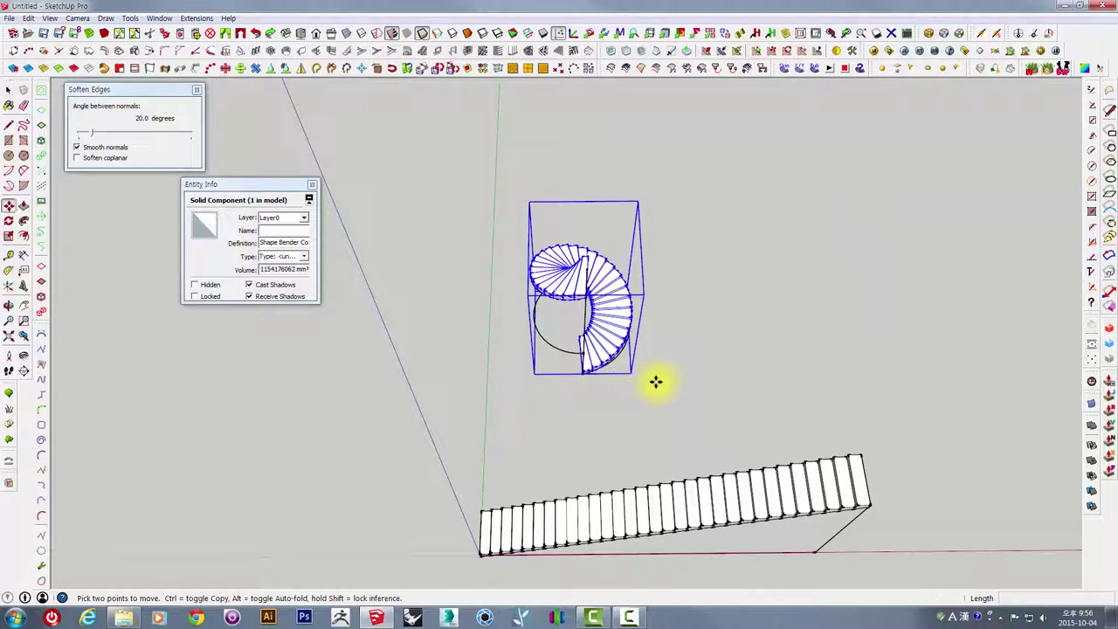
click(655, 381)
click(914, 387)
mouse_move(913, 387)
middle_down()
mouse_move(776, 424)
mouse_move(616, 392)
mouse_move(666, 399)
middle_up()
scroll(647, 404, up, 1)
Copy the spiral from its base onto the top of the original to stack a second turn
click(643, 403)
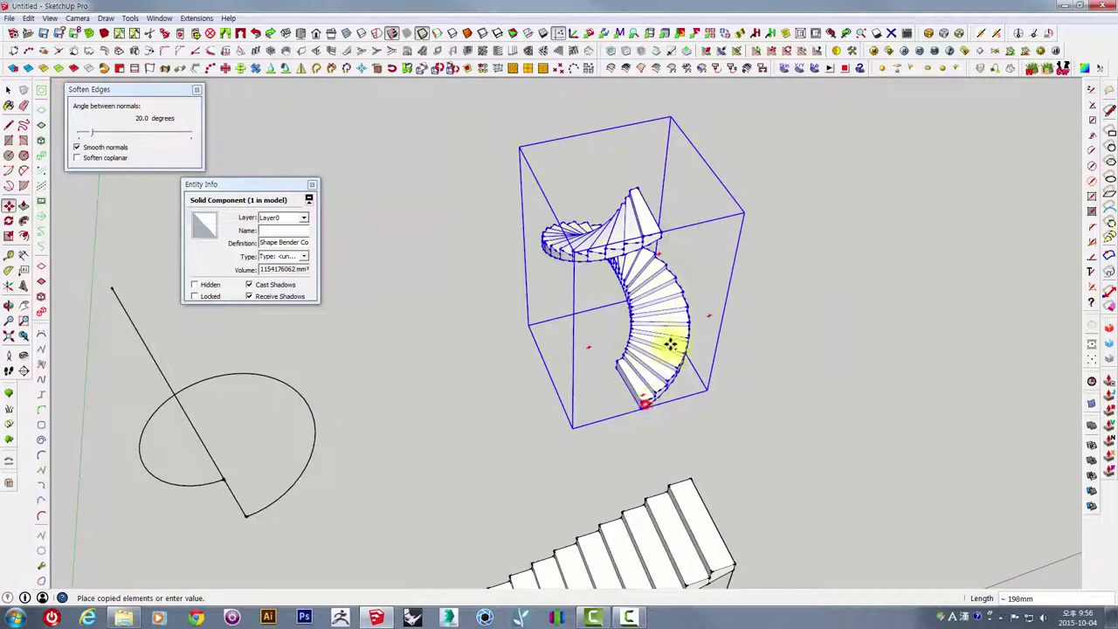
key(ctrl)
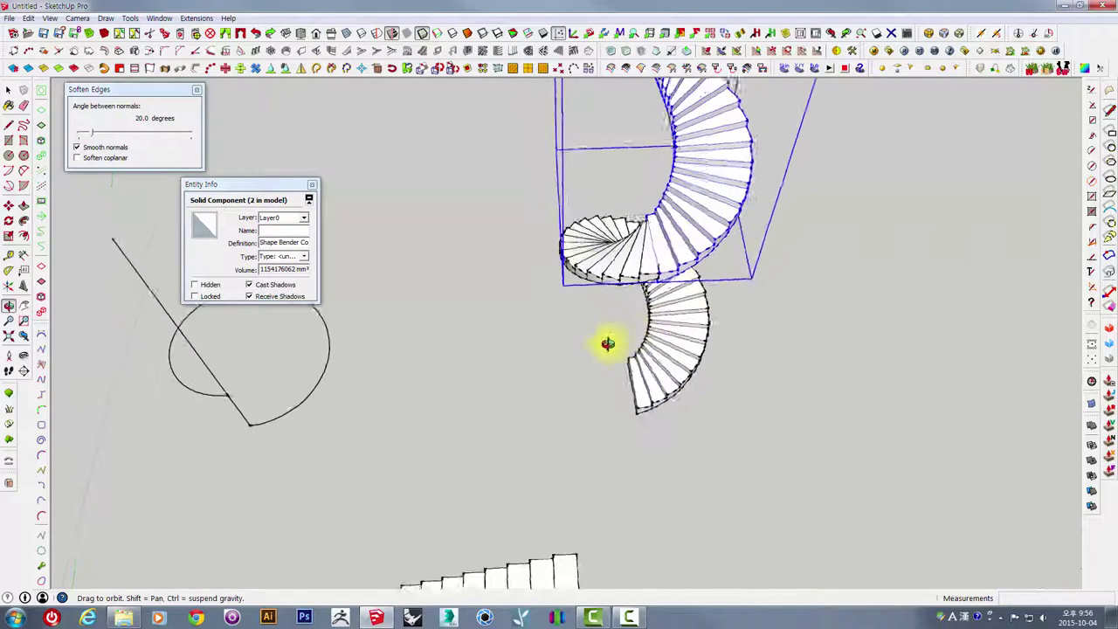
click(602, 341)
mouse_move(591, 332)
middle_down()
mouse_move(609, 385)
mouse_move(760, 230)
mouse_move(640, 332)
mouse_move(578, 309)
mouse_move(649, 212)
mouse_move(468, 399)
middle_up()
key(space)
click(749, 233)
Select the upper spiral with the Move tool, check the stack from above, then deselect
mouse_move(690, 325)
middle_down()
mouse_move(536, 369)
mouse_move(434, 200)
mouse_move(606, 186)
mouse_move(525, 304)
mouse_move(574, 326)
middle_up()
scroll(525, 304, up, 3)
scroll(524, 319, up, 3)
click(574, 326)
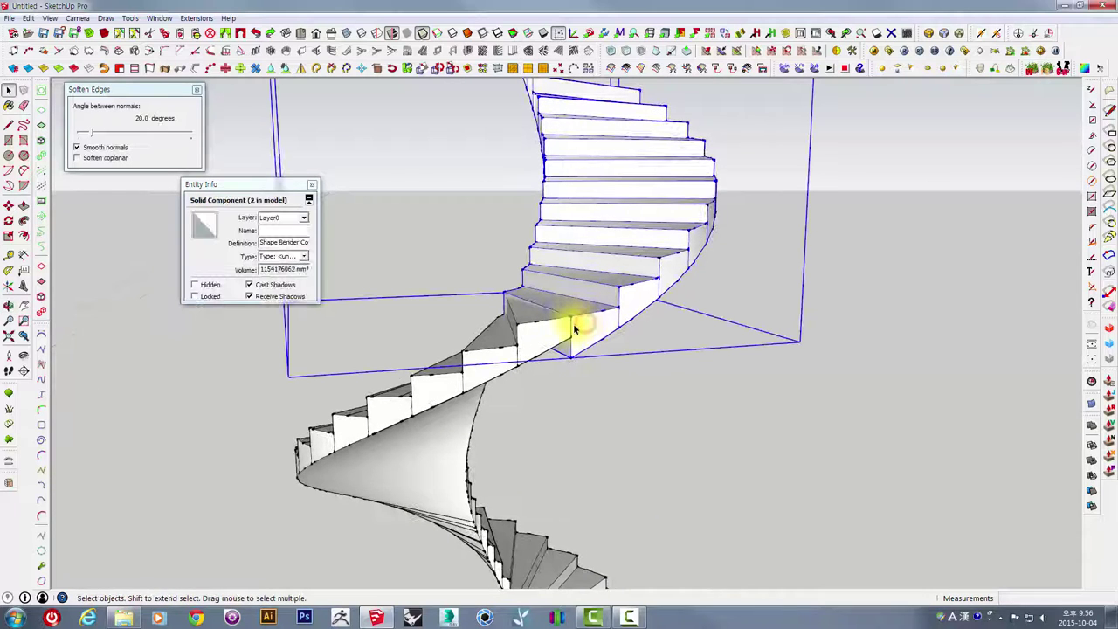
key(m)
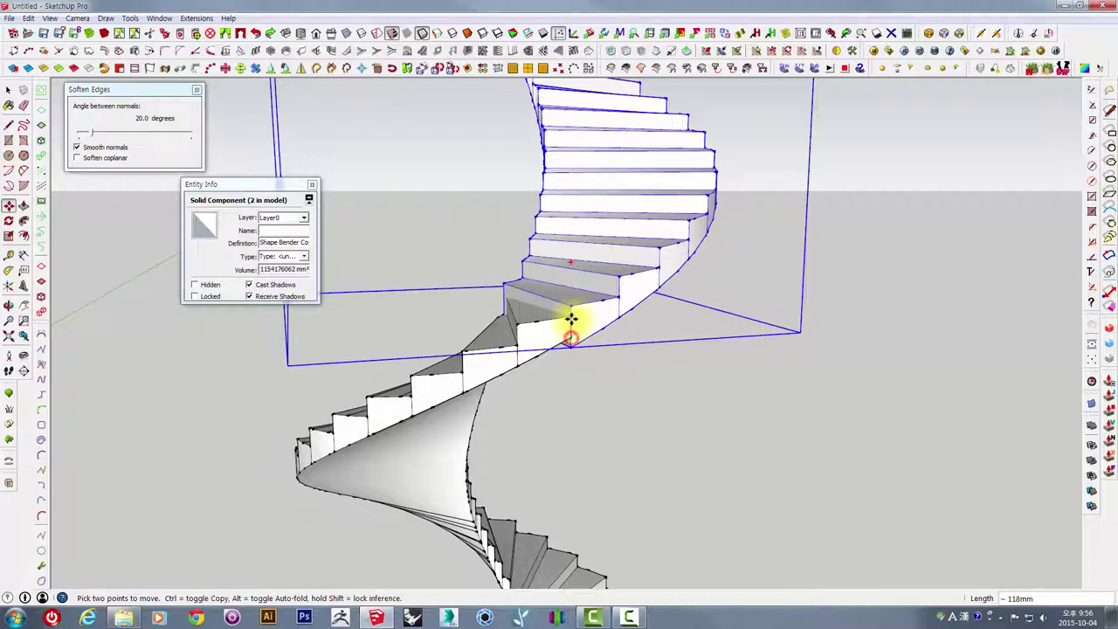
mouse_move(557, 332)
middle_down()
mouse_move(553, 474)
mouse_move(576, 479)
mouse_move(576, 399)
mouse_move(620, 259)
mouse_move(632, 317)
mouse_move(466, 461)
middle_up()
scroll(577, 477, down, 5)
key(space)
click(669, 279)
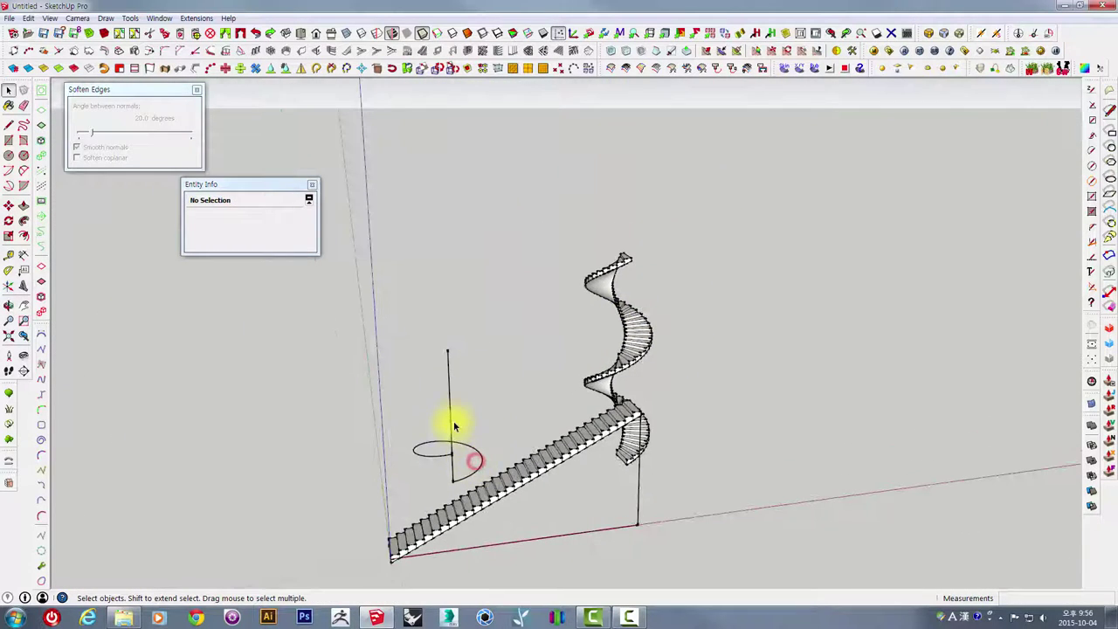
Copy the spiral guide curve from its lower end to a point directly above it
click(447, 389)
scroll(448, 425, up, 3)
middle_drag(449, 424, 469, 539)
click(492, 524)
key(m)
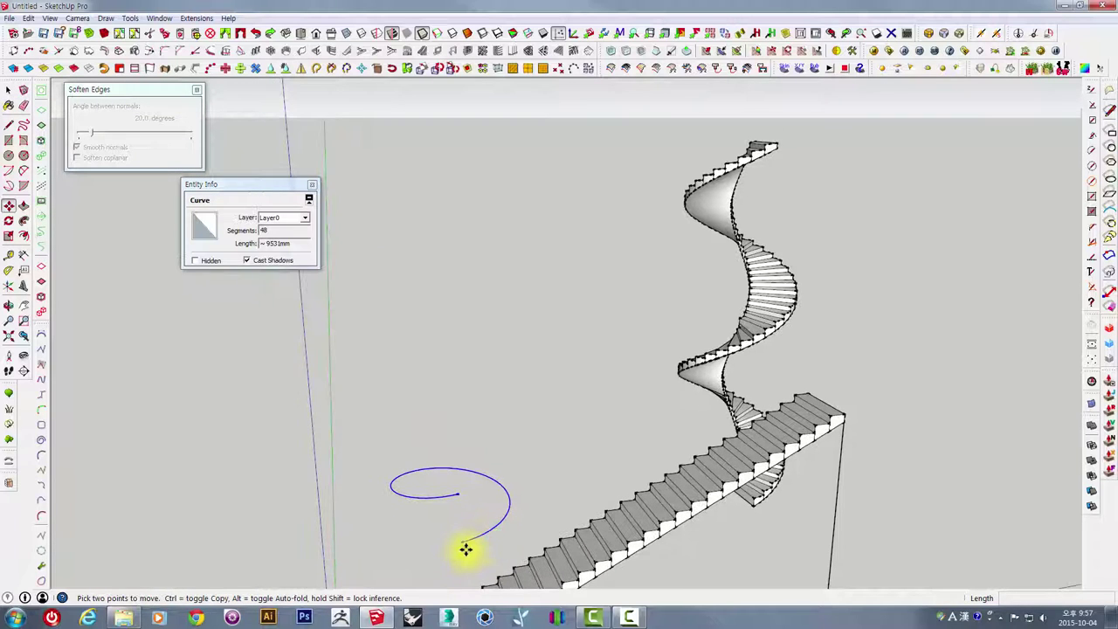
ctrl+click(461, 544)
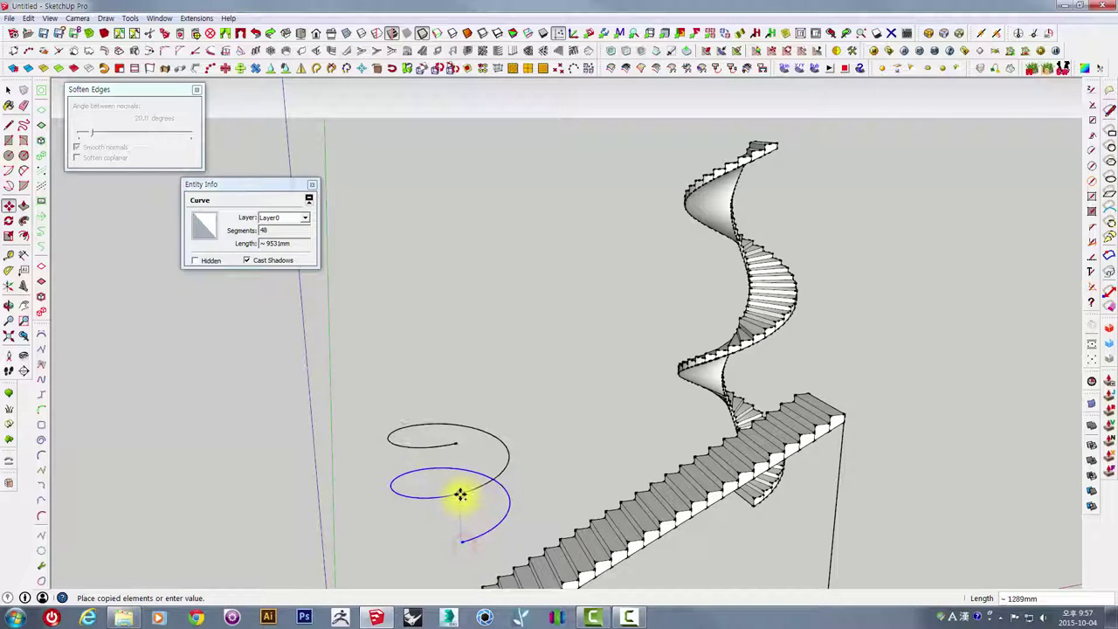
click(461, 494)
scroll(464, 498, up, 3)
mouse_move(464, 499)
middle_down()
mouse_move(441, 482)
mouse_move(694, 273)
mouse_move(813, 270)
mouse_move(673, 411)
mouse_move(619, 492)
mouse_move(678, 407)
mouse_move(620, 535)
mouse_move(554, 544)
mouse_move(392, 437)
mouse_move(591, 393)
mouse_move(749, 416)
mouse_move(743, 355)
mouse_move(721, 417)
mouse_move(331, 392)
mouse_move(357, 209)
mouse_move(739, 192)
mouse_move(803, 312)
mouse_move(741, 219)
middle_up()
key(space)
click(496, 449)
Orbit around the stacked spirals and curves to frame the whole staircase
scroll(487, 453, down, 4)
scroll(706, 255, up, 3)
mouse_move(705, 255)
middle_down()
mouse_move(702, 480)
mouse_move(741, 399)
mouse_move(644, 357)
mouse_move(467, 251)
middle_up()
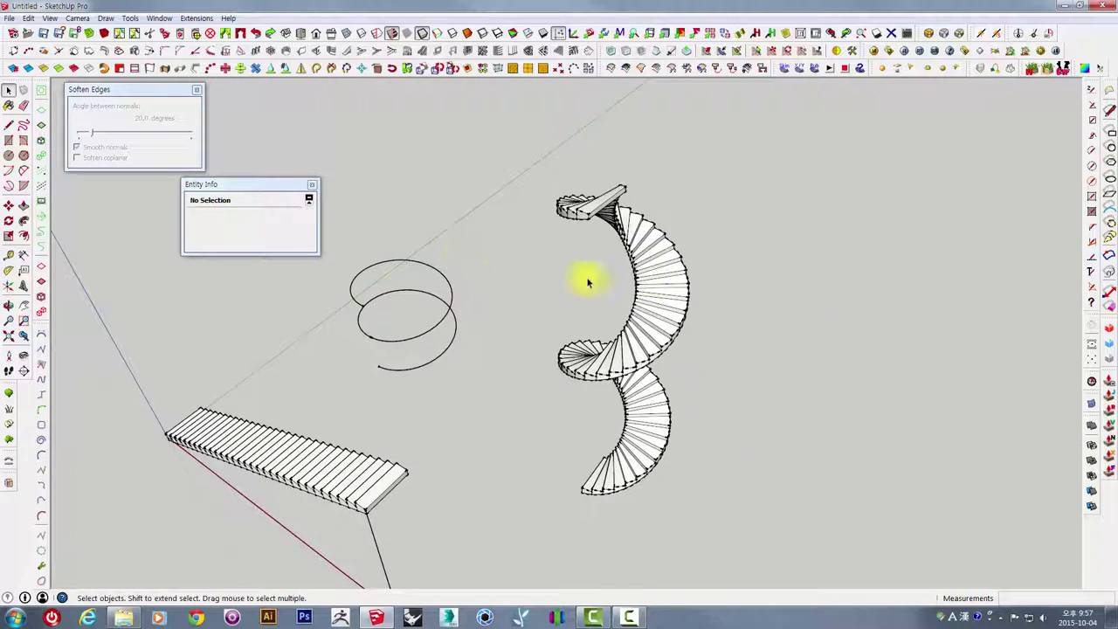
mouse_move(602, 349)
middle_down()
mouse_move(848, 466)
mouse_move(691, 387)
mouse_move(654, 242)
mouse_move(675, 320)
middle_up()
scroll(659, 247, down, 2)
middle_drag(789, 245, 782, 252)
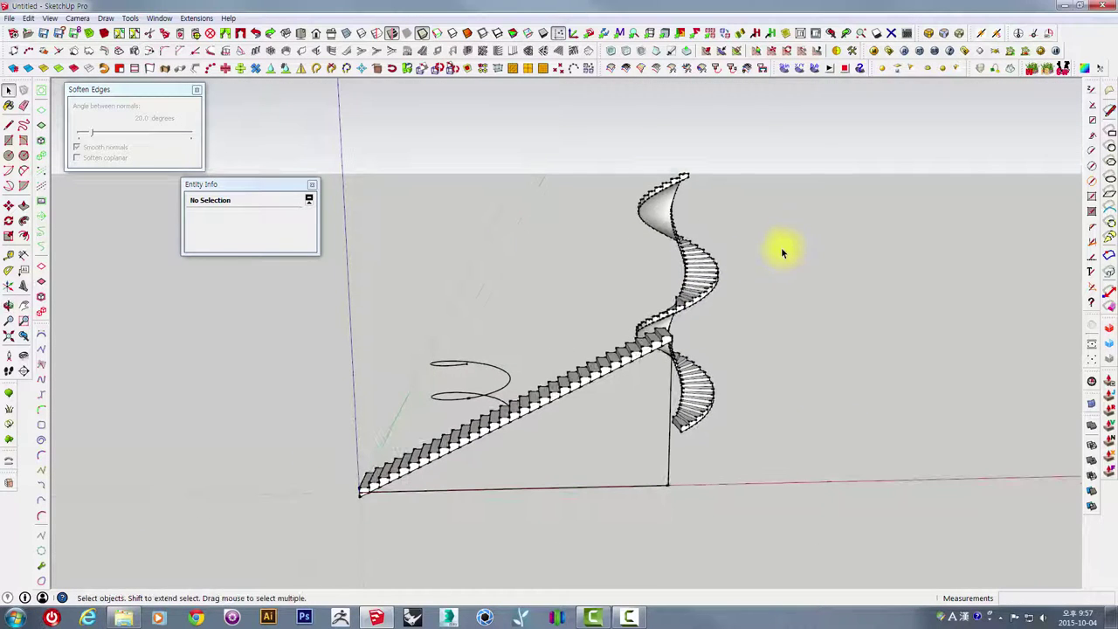